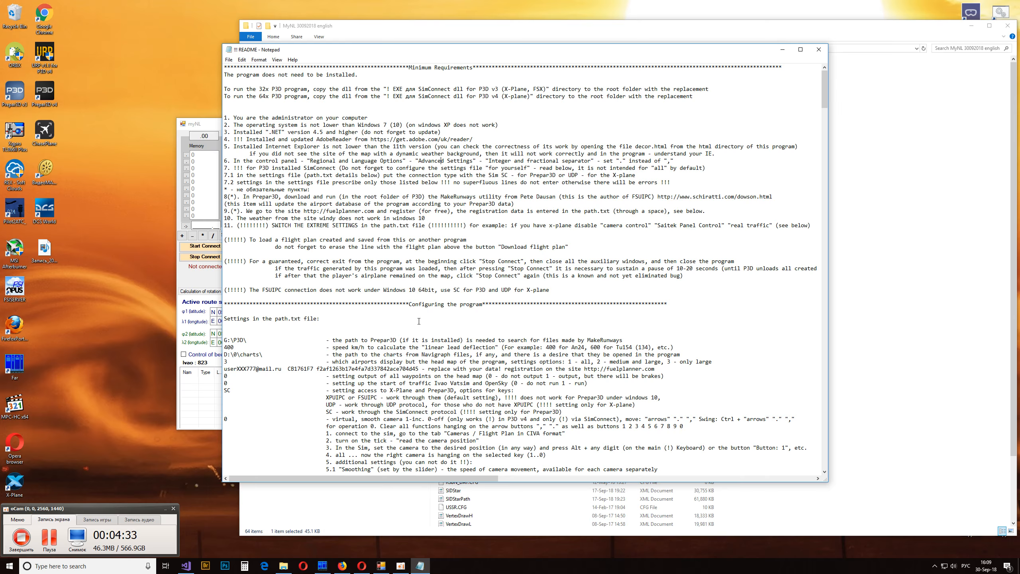
- Move the README window aside and open the path text file from the MyNL 30092018 english folder
{"action": "scroll", "coordinate": [399, 303], "scroll_direction": "down", "scroll_amount": 7}
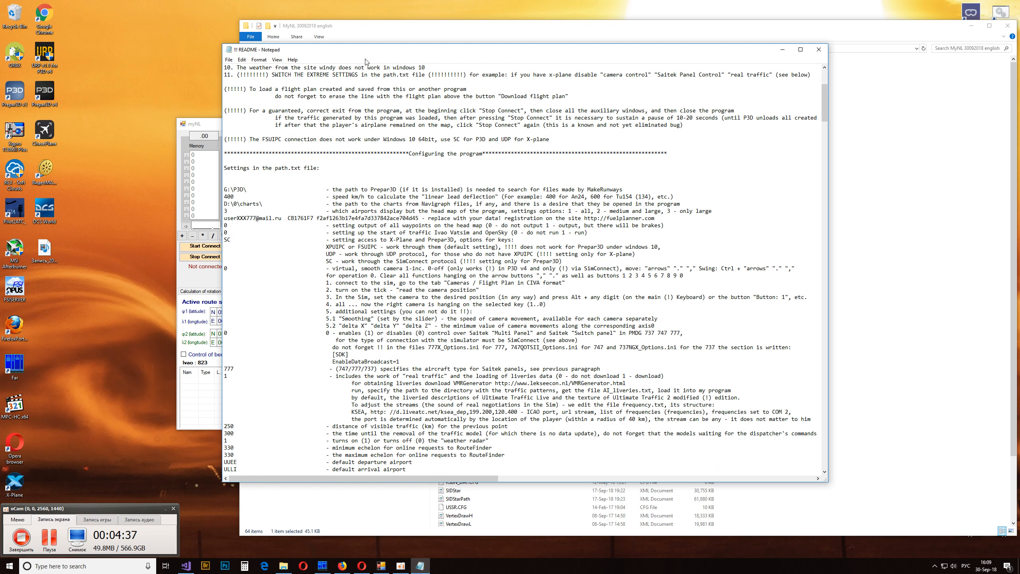
{"action": "left_click_drag", "start_coordinate": [363, 52], "coordinate": [747, 46]}
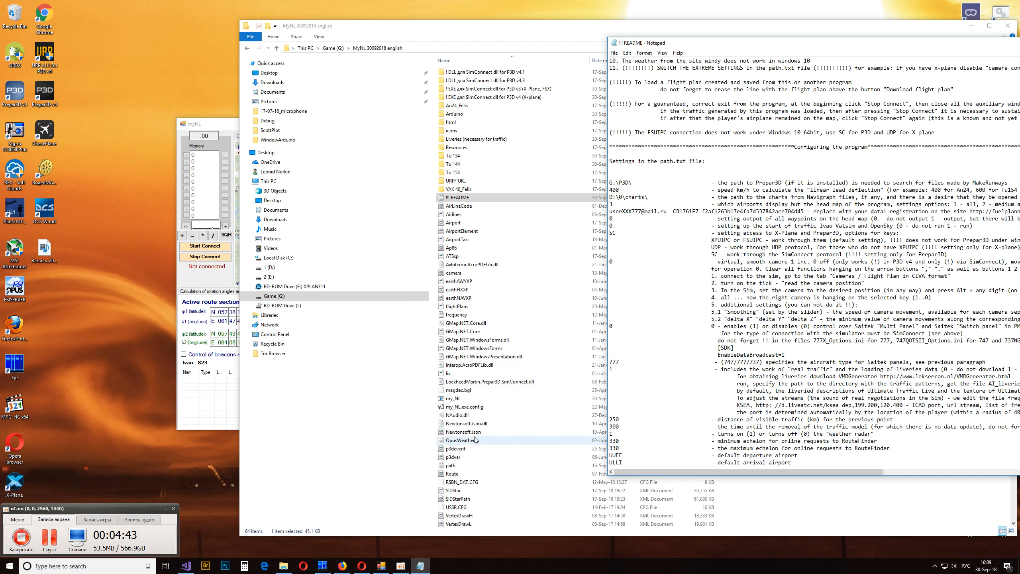
{"action": "left_click", "coordinate": [461, 476]}
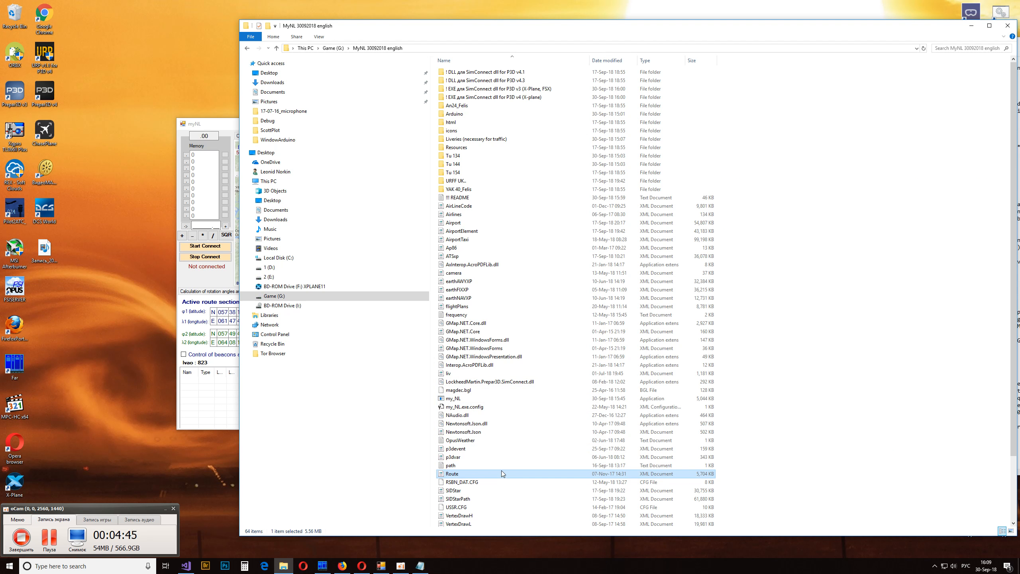
{"action": "scroll", "coordinate": [502, 450], "scroll_direction": "down", "scroll_amount": 3}
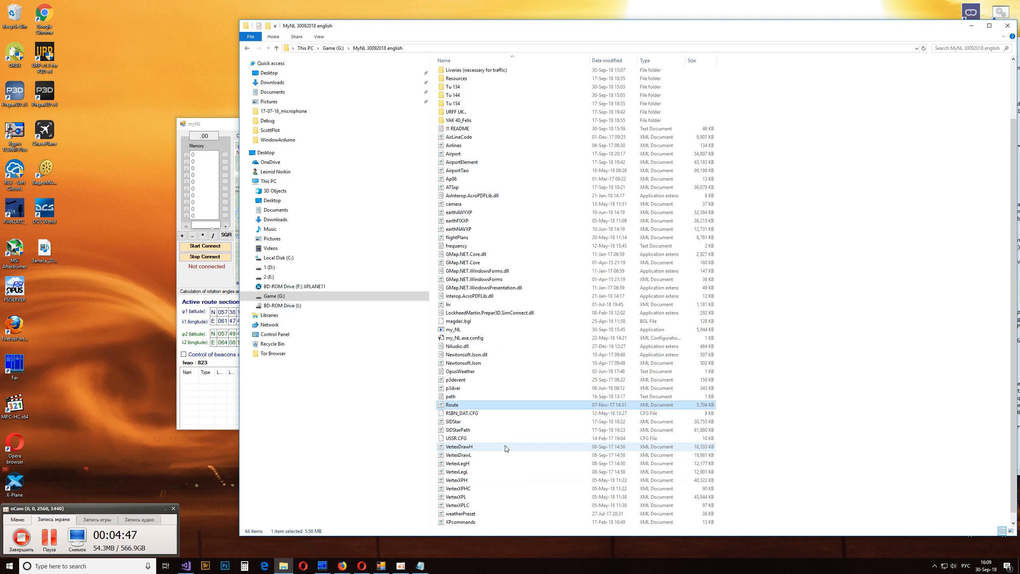
{"action": "double_click", "coordinate": [467, 387]}
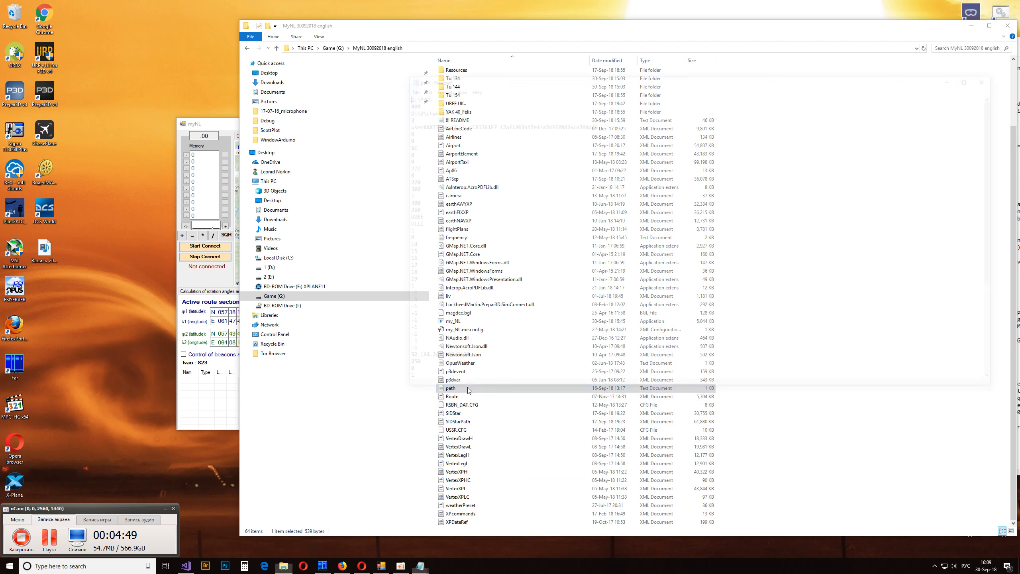
- Minimize the folder window, narrow the path file window and place the README beside it for comparison
{"action": "left_click_drag", "start_coordinate": [616, 83], "coordinate": [297, 104]}
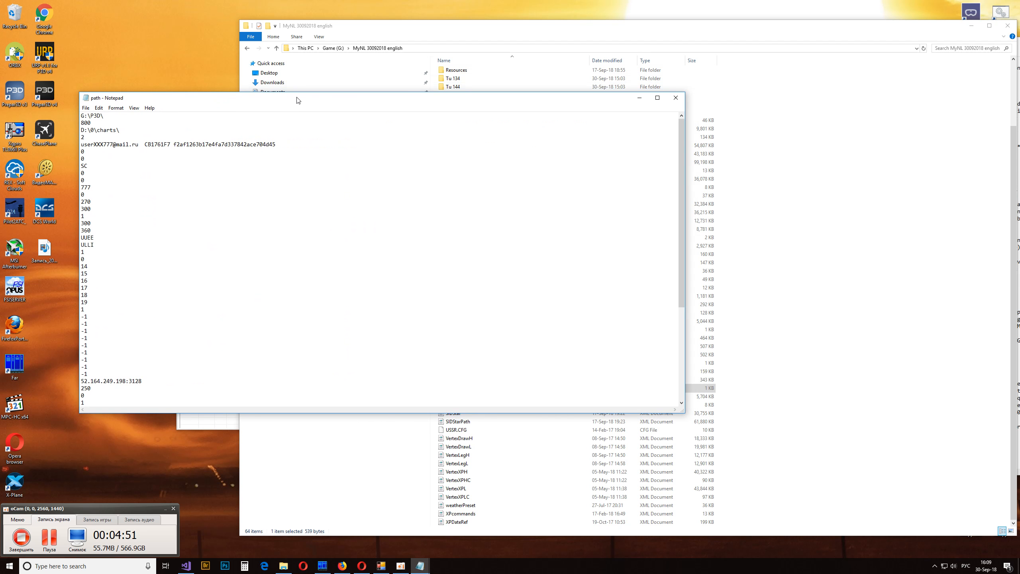
{"action": "left_click", "coordinate": [972, 25]}
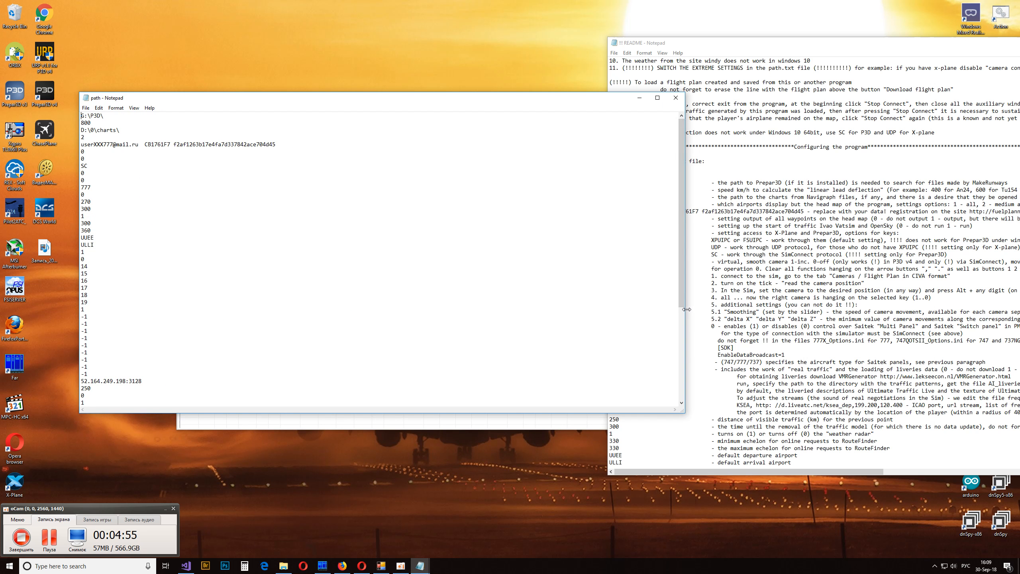
{"action": "left_click_drag", "start_coordinate": [684, 281], "coordinate": [468, 281]}
{"action": "left_click_drag", "start_coordinate": [307, 100], "coordinate": [454, 120]}
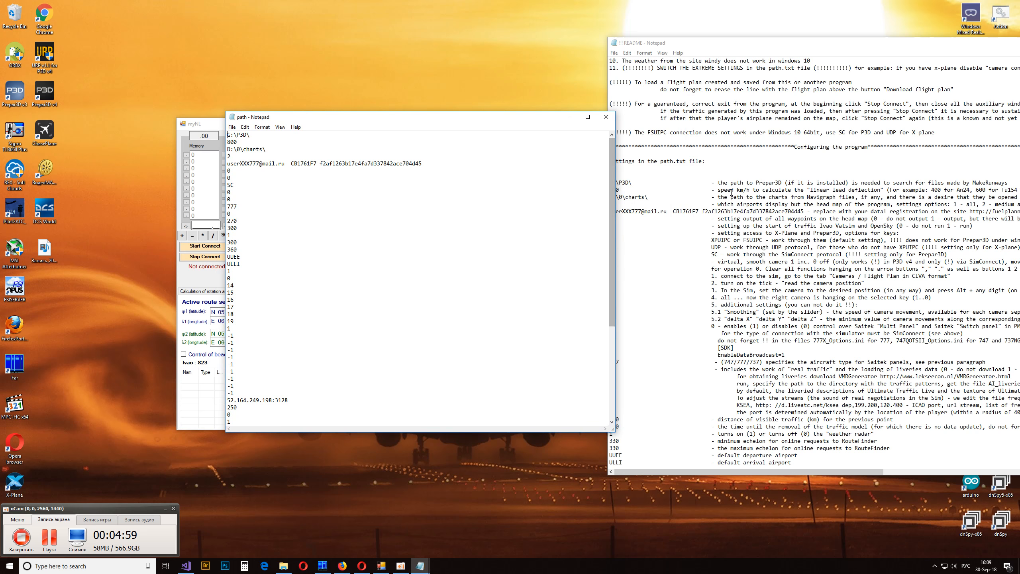
{"action": "left_click", "coordinate": [744, 162]}
{"action": "left_click_drag", "start_coordinate": [843, 43], "coordinate": [624, 46]}
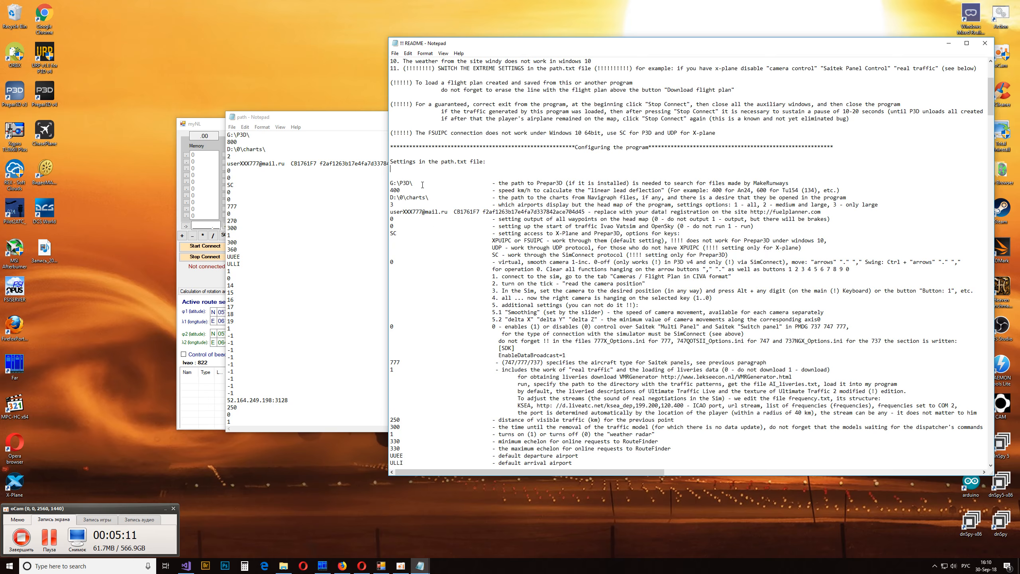
- Review the README notes on the Prepar3D path, speed, charts and airport display settings, and highlight the airport display value in the path file
{"action": "left_click_drag", "start_coordinate": [422, 185], "coordinate": [391, 182]}
{"action": "left_click", "coordinate": [411, 192]}
{"action": "left_click_drag", "start_coordinate": [502, 189], "coordinate": [546, 190]}
{"action": "left_click", "coordinate": [583, 189]}
{"action": "double_click", "coordinate": [393, 205]}
{"action": "left_click", "coordinate": [206, 124]}
{"action": "left_click_drag", "start_coordinate": [348, 125], "coordinate": [486, 121]}
{"action": "double_click", "coordinate": [245, 160]}
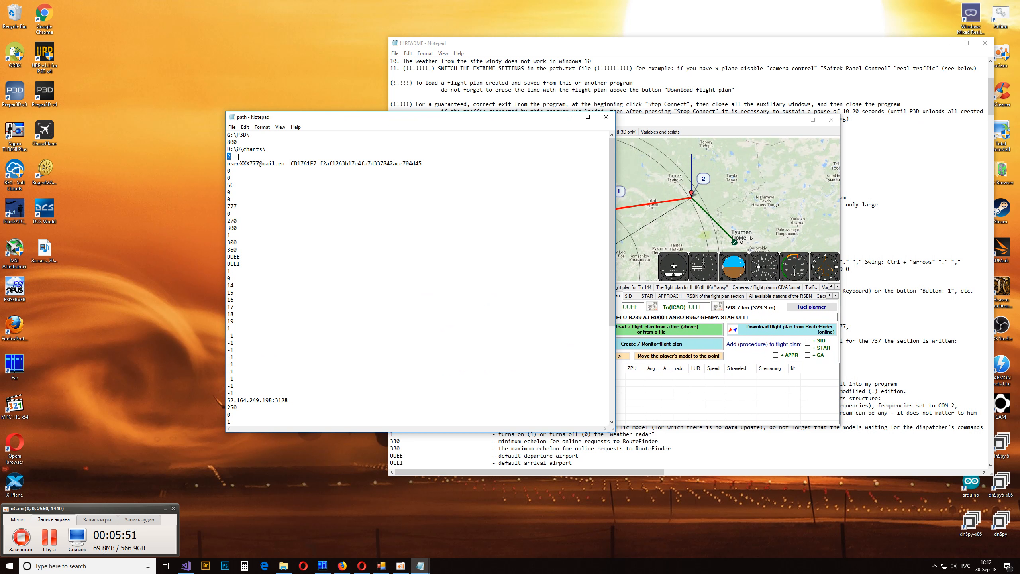
- Maximize myNL, examine the airports on its map across Eurasia and view Zhukovsky airport's details near Moscow, then minimize it
{"action": "left_click", "coordinate": [623, 122]}
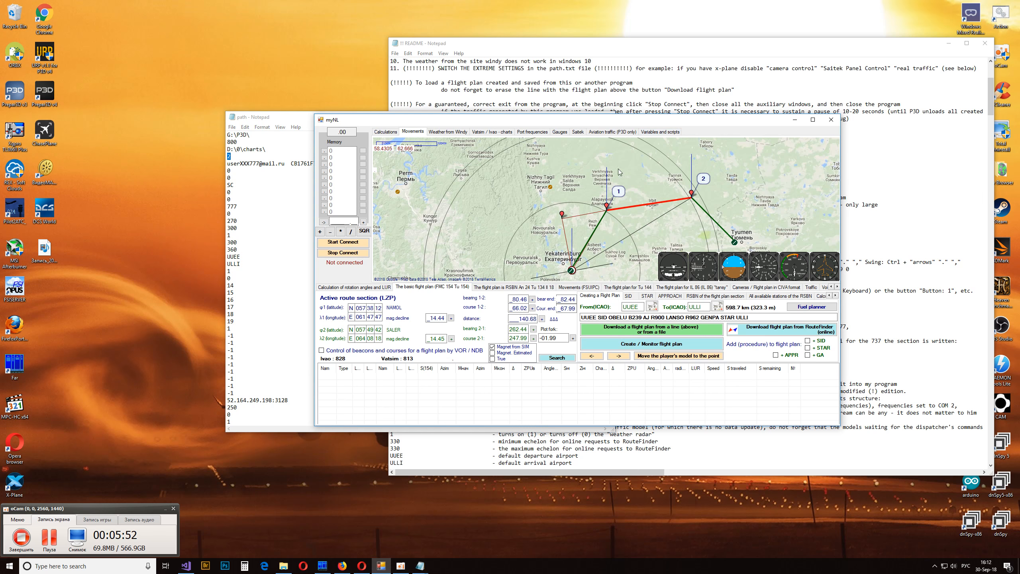
{"action": "double_click", "coordinate": [623, 122]}
{"action": "scroll", "coordinate": [549, 246], "scroll_direction": "down", "scroll_amount": 3}
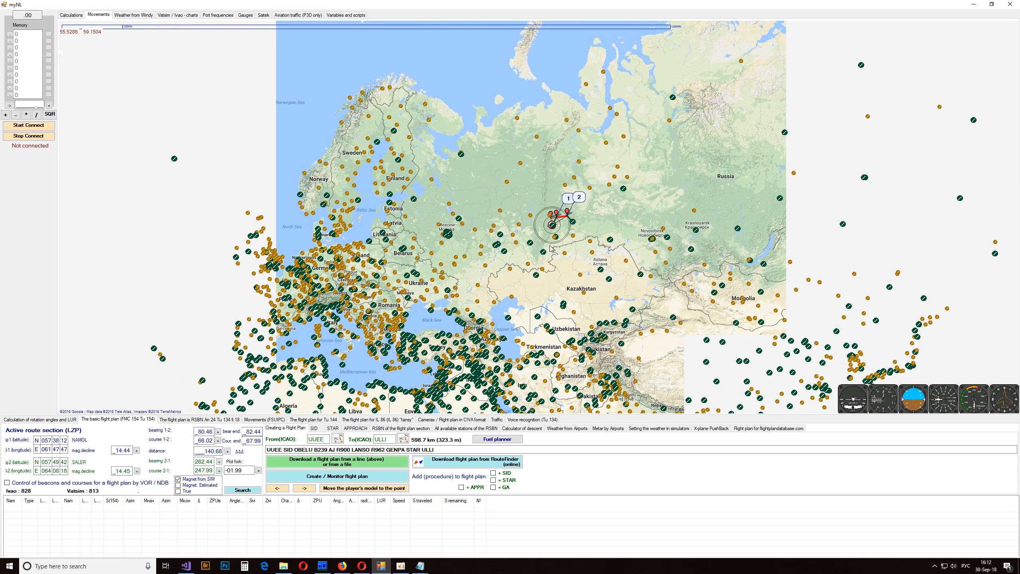
{"action": "left_click_drag", "start_coordinate": [598, 293], "coordinate": [586, 240]}
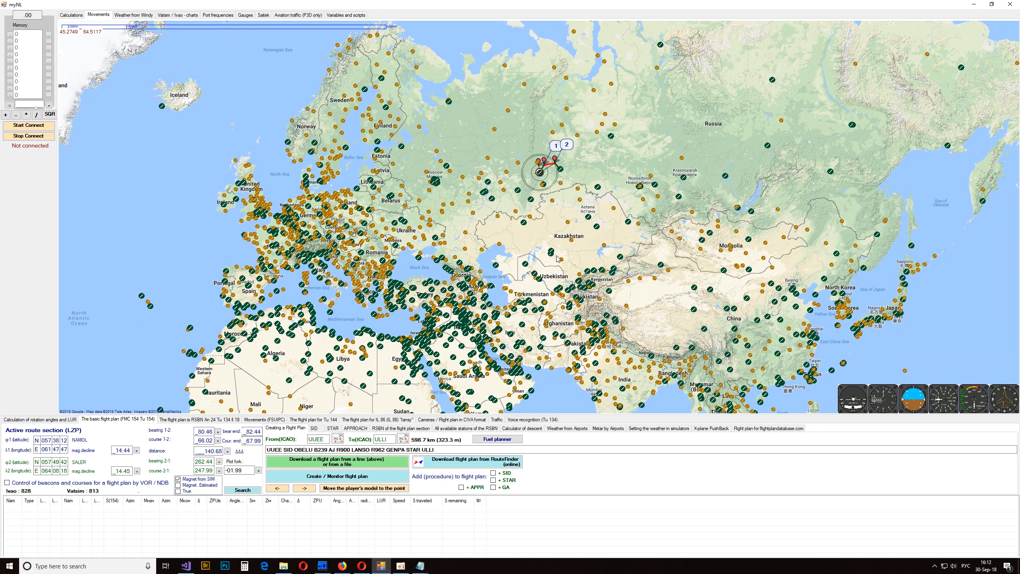
{"action": "scroll", "coordinate": [493, 219], "scroll_direction": "up", "scroll_amount": 3}
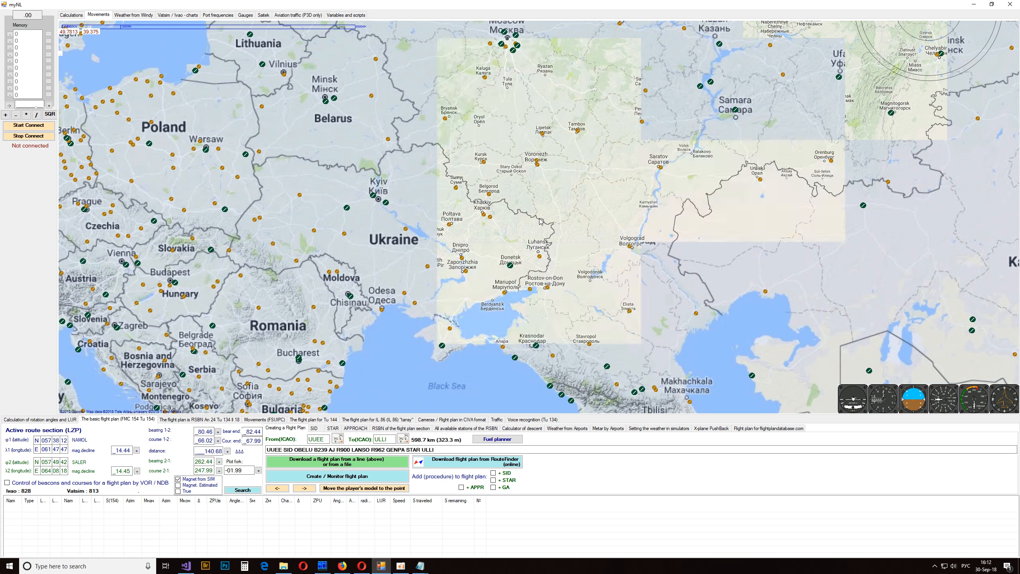
{"action": "scroll", "coordinate": [539, 222], "scroll_direction": "up", "scroll_amount": 1}
{"action": "left_click_drag", "start_coordinate": [539, 222], "coordinate": [543, 402]}
{"action": "left_click_drag", "start_coordinate": [477, 157], "coordinate": [435, 332]}
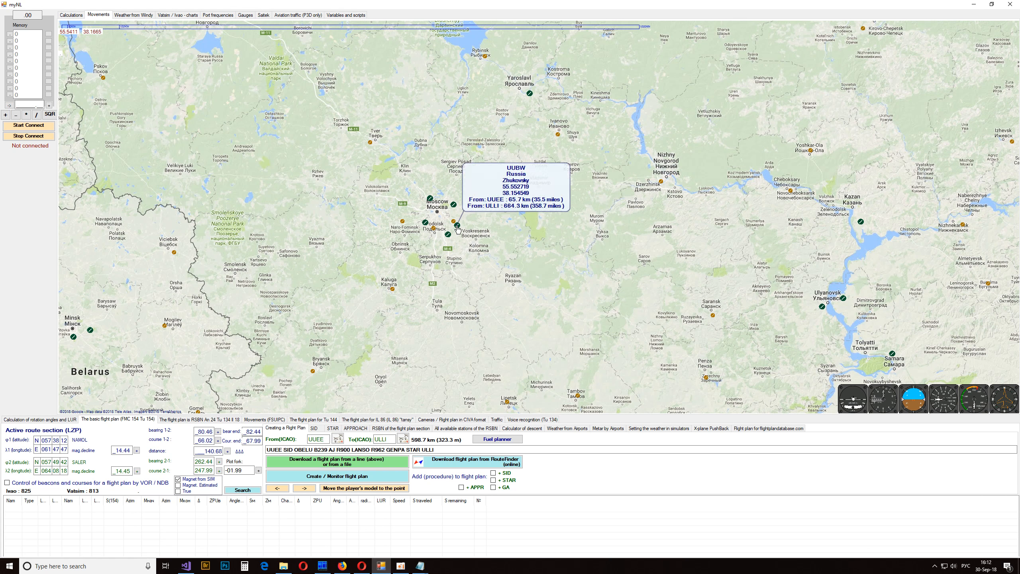
{"action": "mouse_move", "coordinate": [461, 229]}
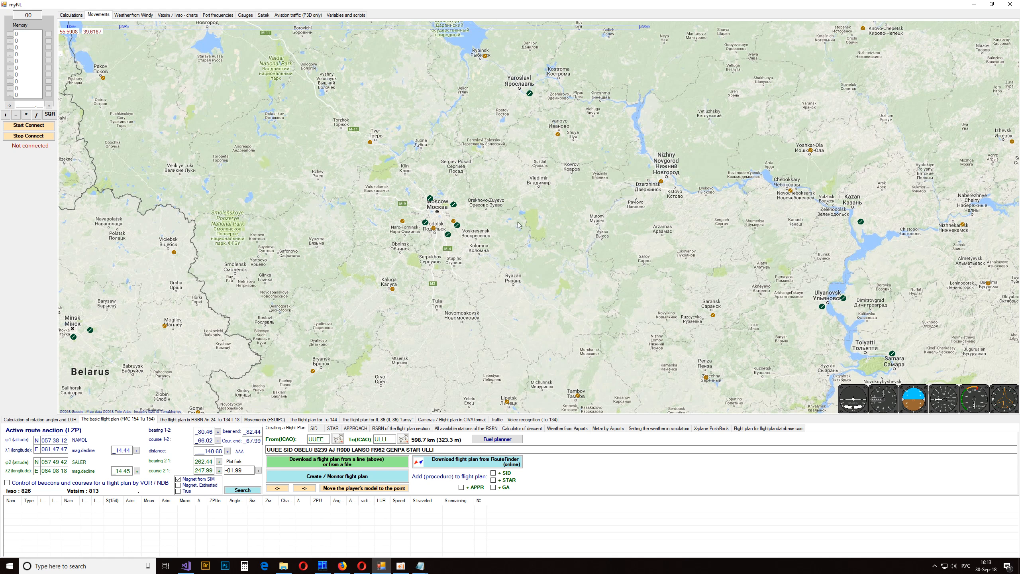
{"action": "left_click", "coordinate": [973, 4]}
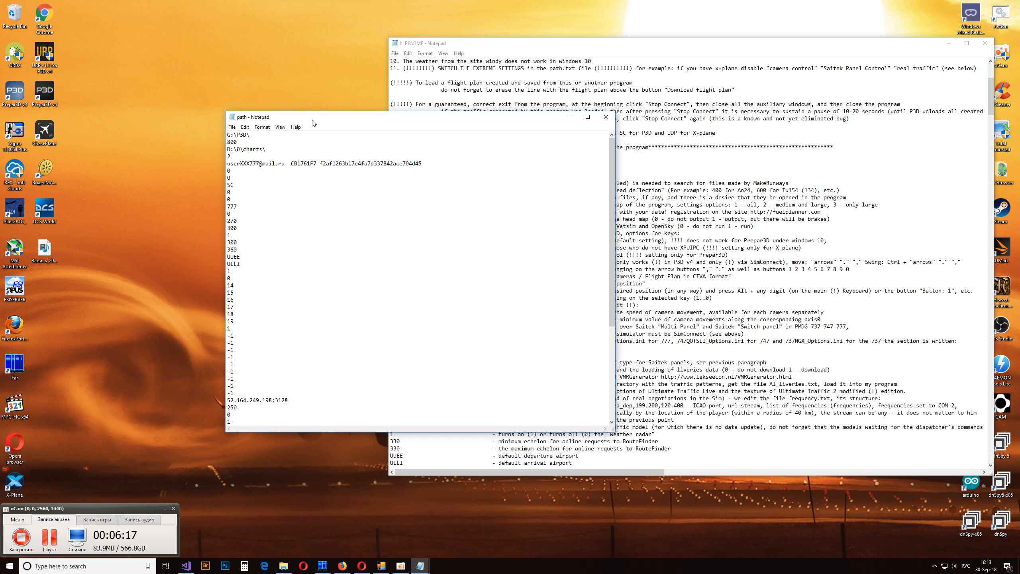
- Set the airport display option in the path file to 1 (all airports), checking it against the README, and save the file
{"action": "left_click_drag", "start_coordinate": [312, 119], "coordinate": [189, 192]}
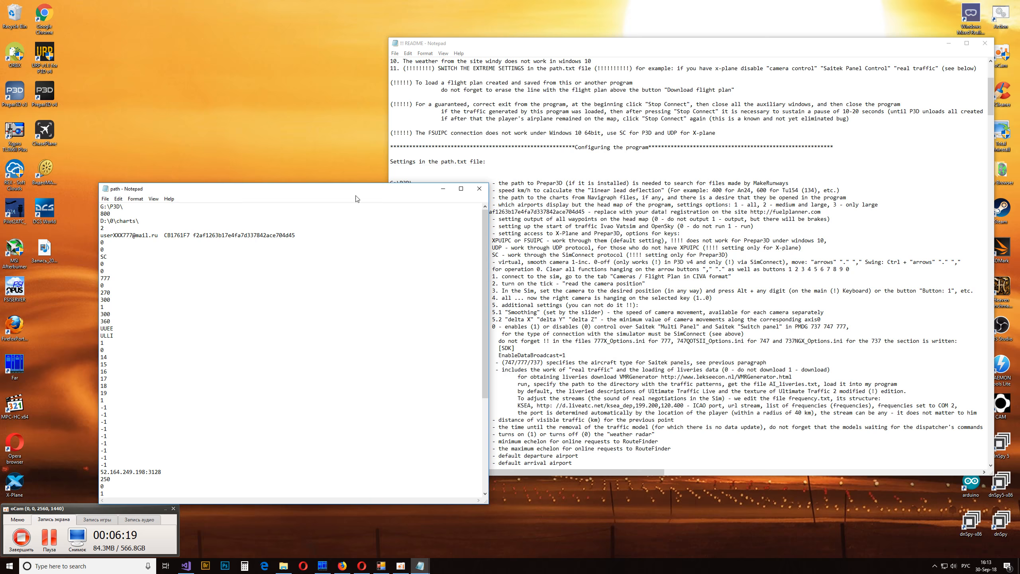
{"action": "left_click_drag", "start_coordinate": [349, 193], "coordinate": [255, 110]}
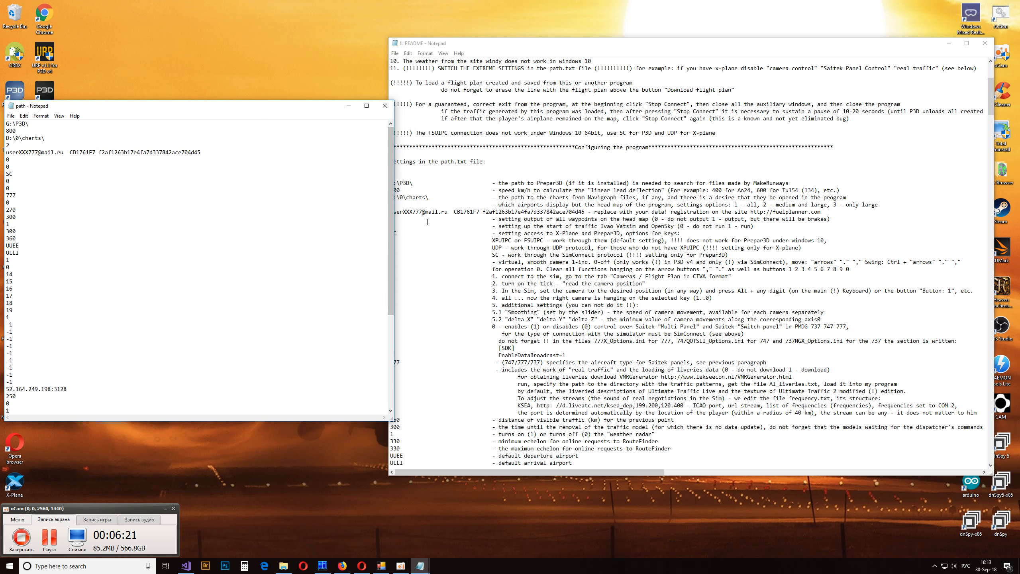
{"action": "left_click", "coordinate": [415, 220]}
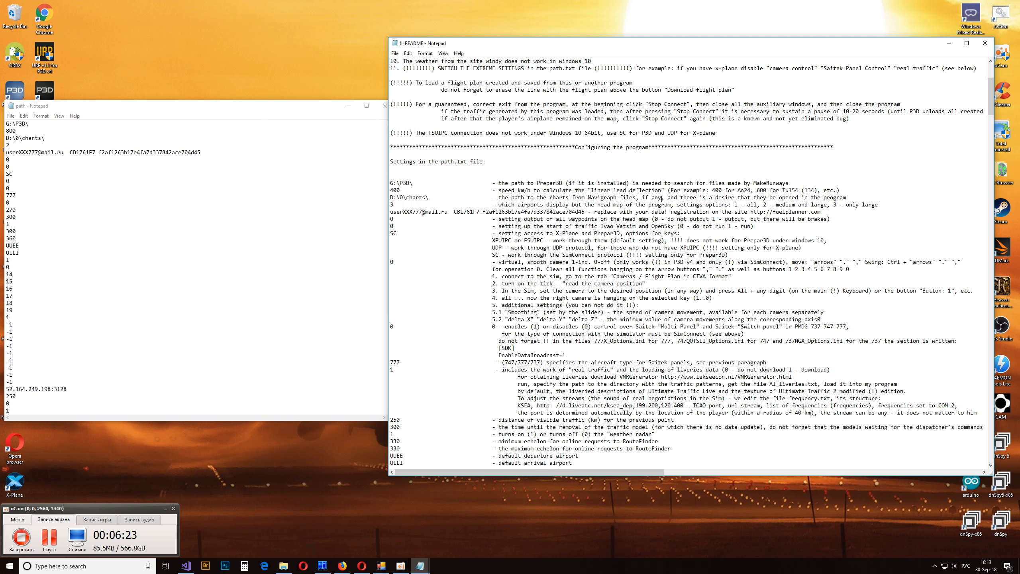
{"action": "left_click_drag", "start_coordinate": [189, 112], "coordinate": [380, 133]}
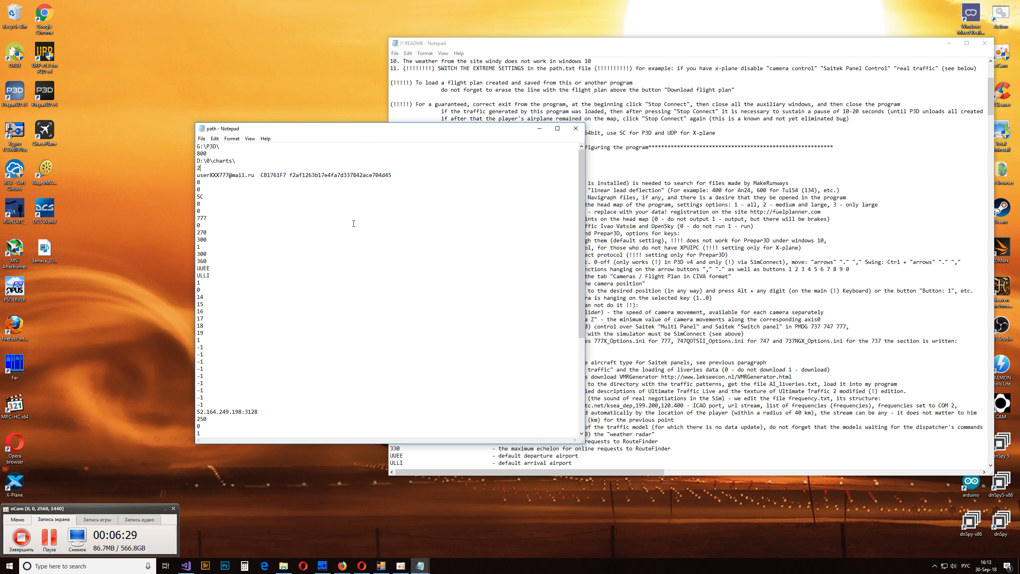
{"action": "left_click", "coordinate": [736, 203]}
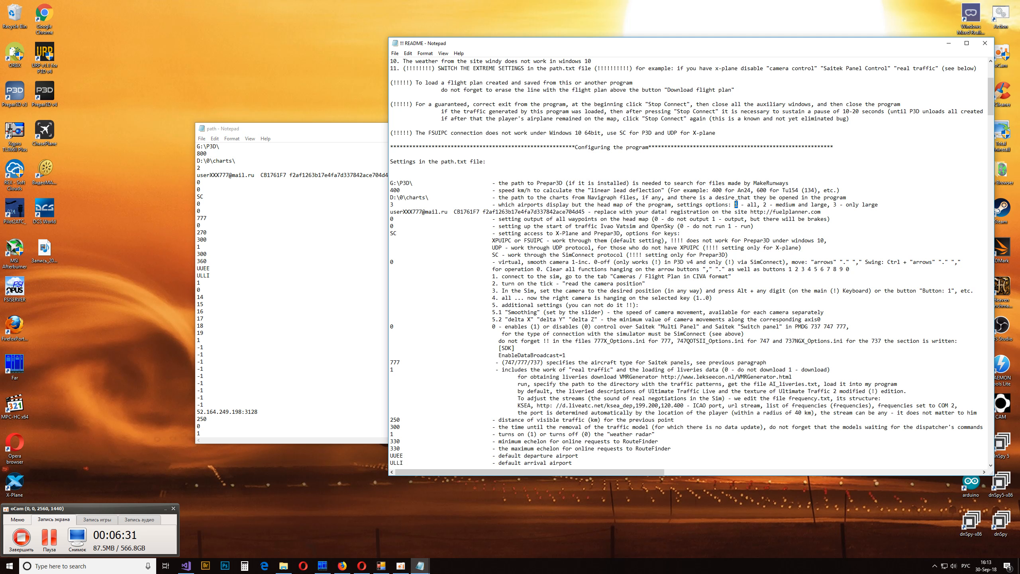
{"action": "double_click", "coordinate": [193, 166]}
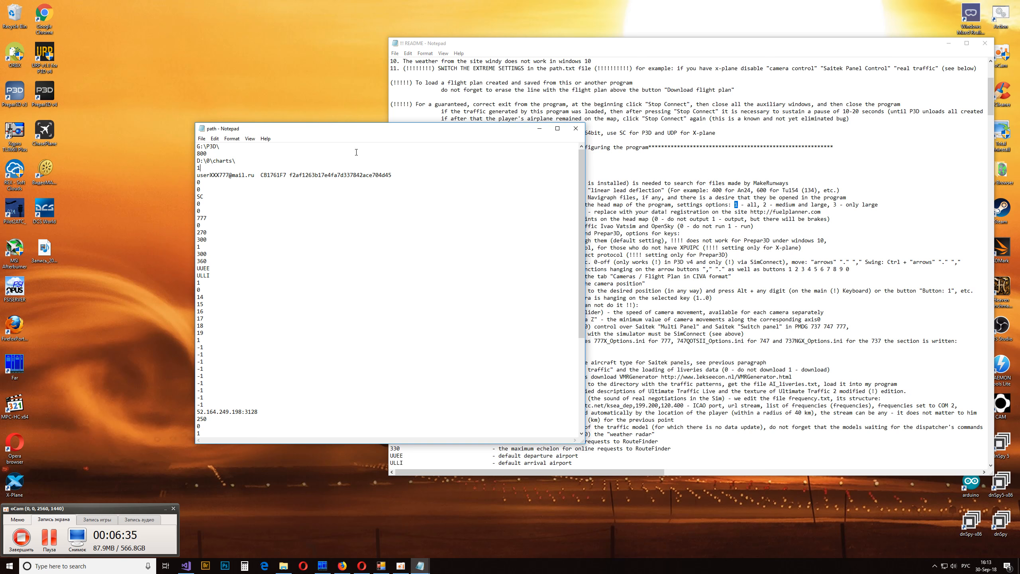
{"action": "left_click", "coordinate": [203, 139]}
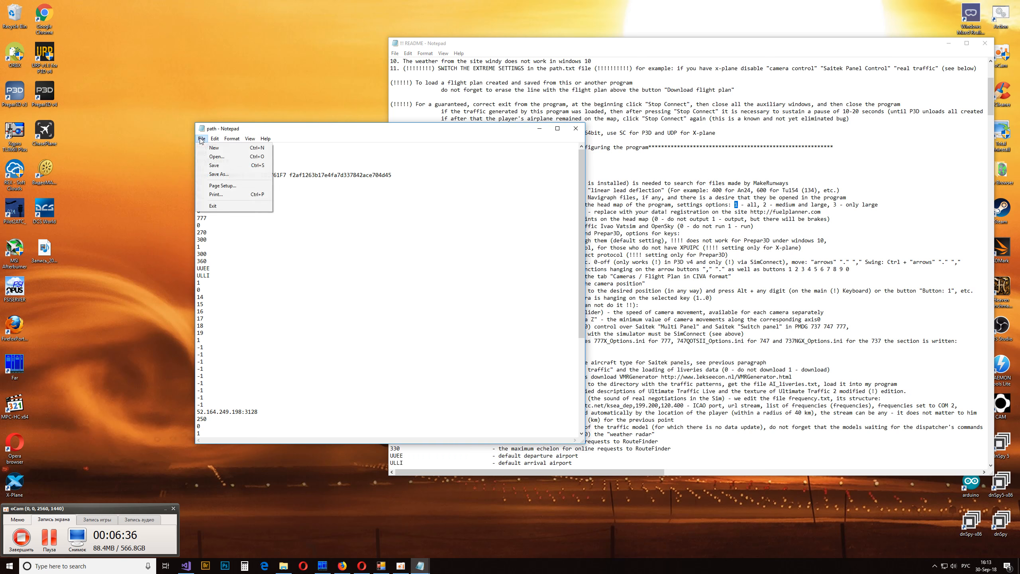
{"action": "left_click", "coordinate": [214, 165]}
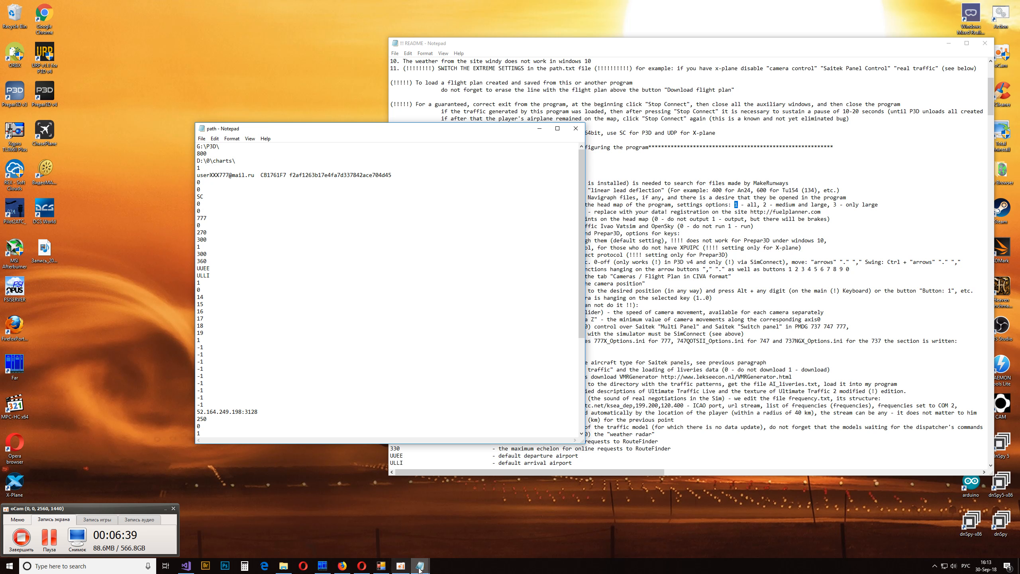
- Close myNL, relaunch it from the my_NL application file and maximize its window
{"action": "left_click", "coordinate": [380, 565]}
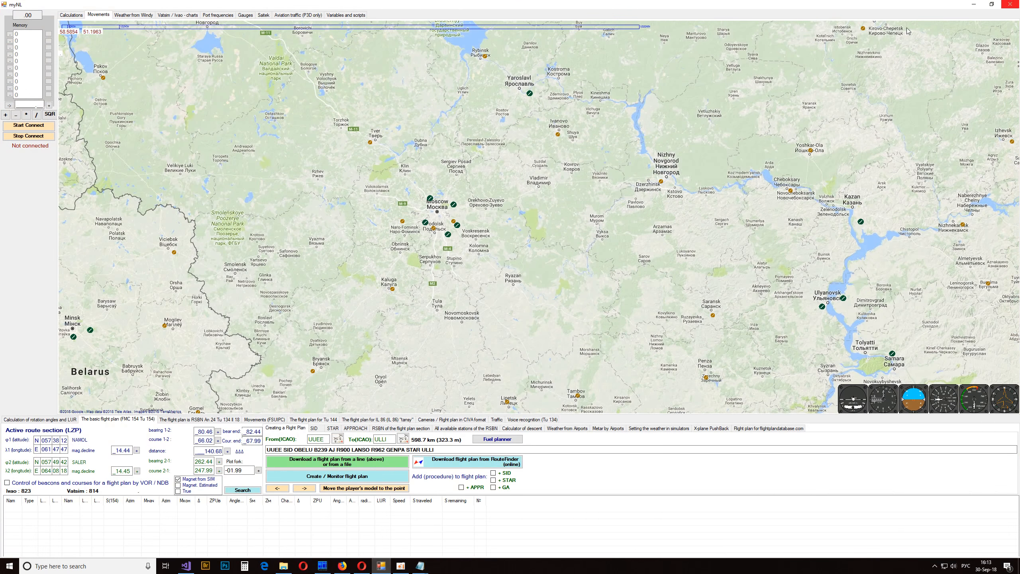
{"action": "left_click", "coordinate": [1011, 5]}
{"action": "double_click", "coordinate": [475, 321]}
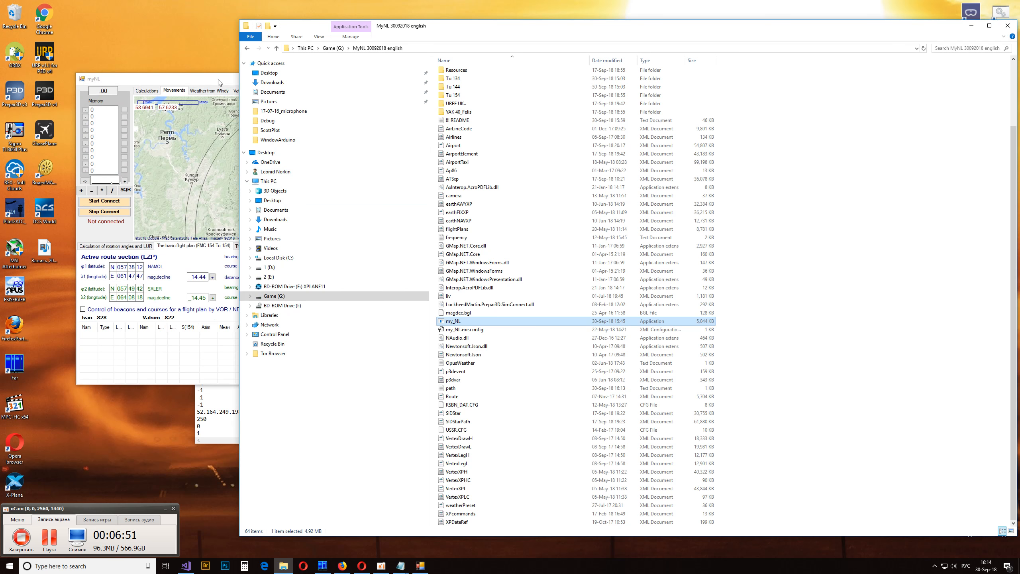
{"action": "left_click_drag", "start_coordinate": [322, 81], "coordinate": [560, 128]}
{"action": "double_click", "coordinate": [560, 128]}
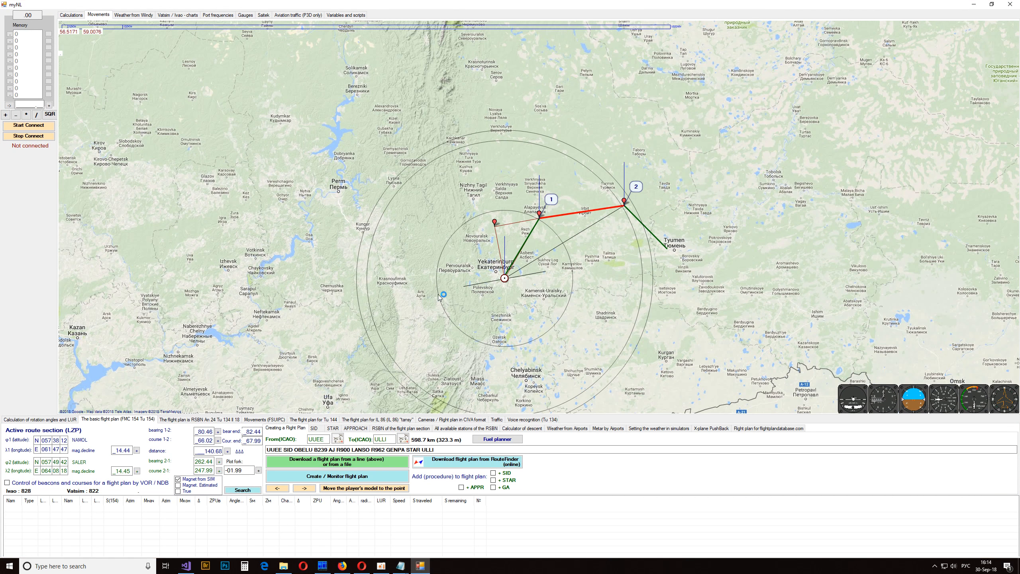
- Examine the airports on the myNL map across Europe, North America and Asia with all airport sizes enabled
{"action": "scroll", "coordinate": [540, 221], "scroll_direction": "down", "scroll_amount": 2}
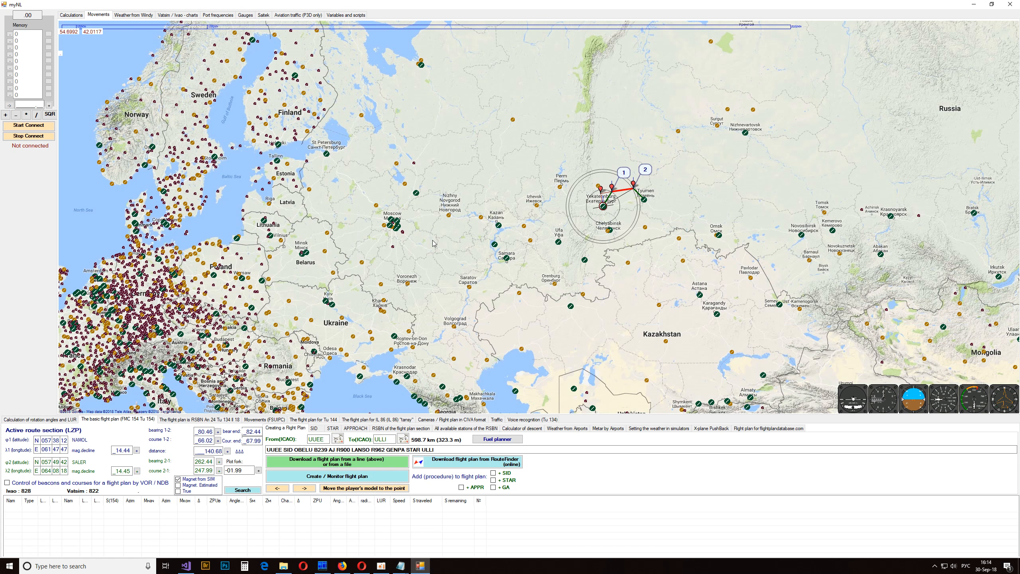
{"action": "left_click_drag", "start_coordinate": [540, 221], "coordinate": [746, 139]}
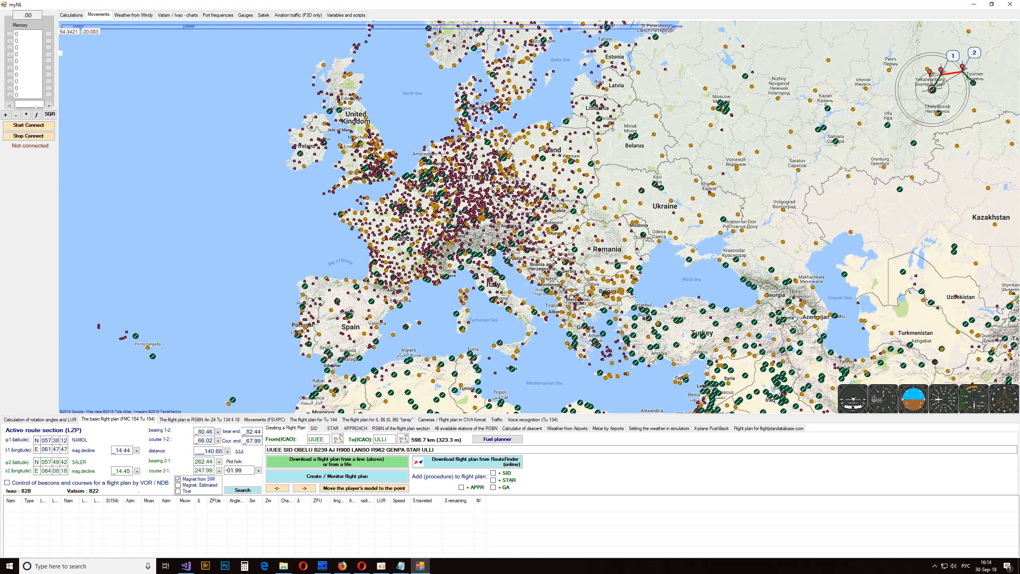
{"action": "scroll", "coordinate": [517, 217], "scroll_direction": "up", "scroll_amount": 2}
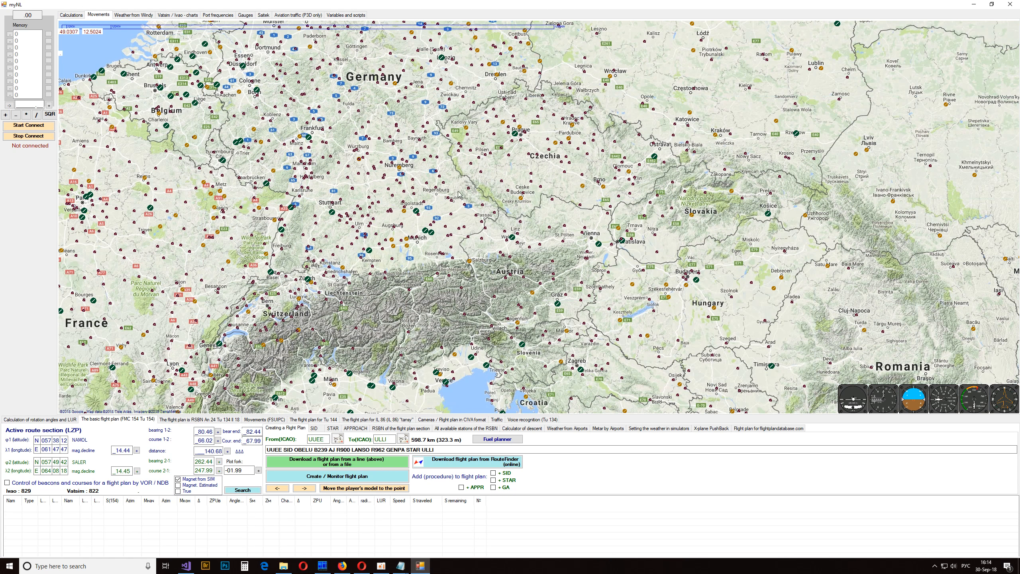
{"action": "left_click_drag", "start_coordinate": [466, 186], "coordinate": [714, 135]}
{"action": "scroll", "coordinate": [373, 243], "scroll_direction": "down", "scroll_amount": 2}
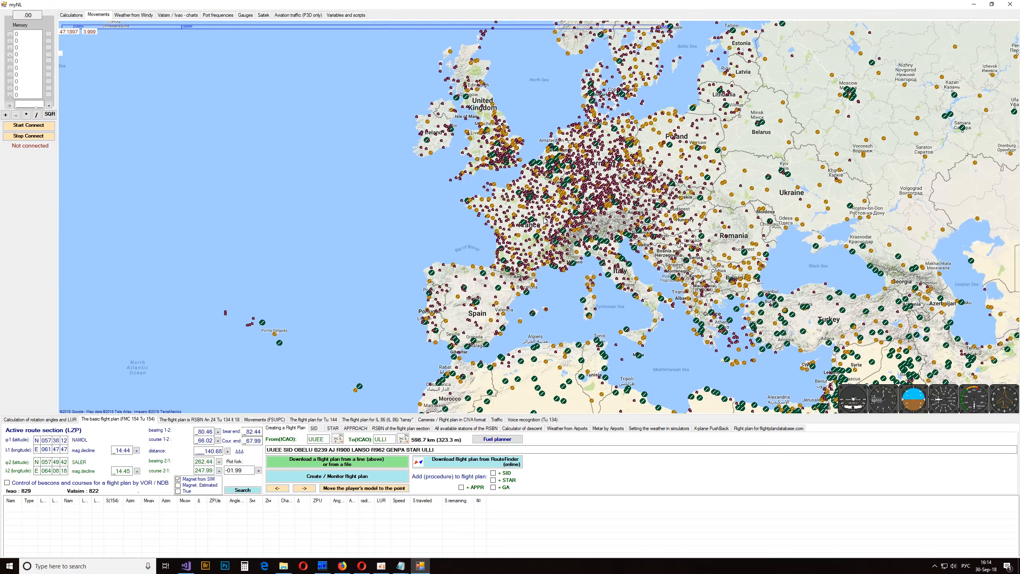
{"action": "scroll", "coordinate": [544, 221], "scroll_direction": "down", "scroll_amount": 1}
{"action": "left_click_drag", "start_coordinate": [263, 280], "coordinate": [519, 238]}
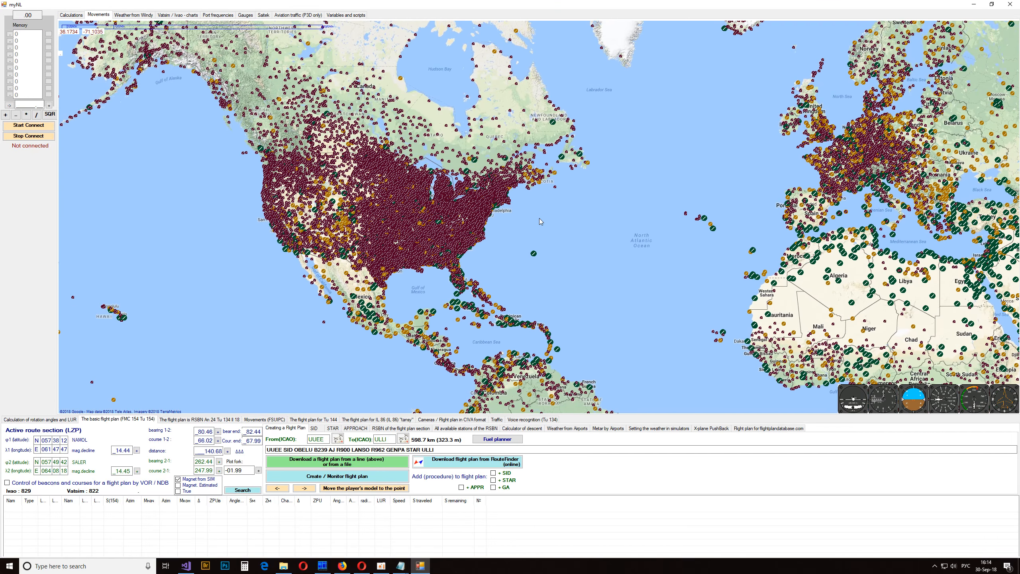
{"action": "scroll", "coordinate": [540, 222], "scroll_direction": "up", "scroll_amount": 1}
{"action": "scroll", "coordinate": [540, 221], "scroll_direction": "down", "scroll_amount": 1}
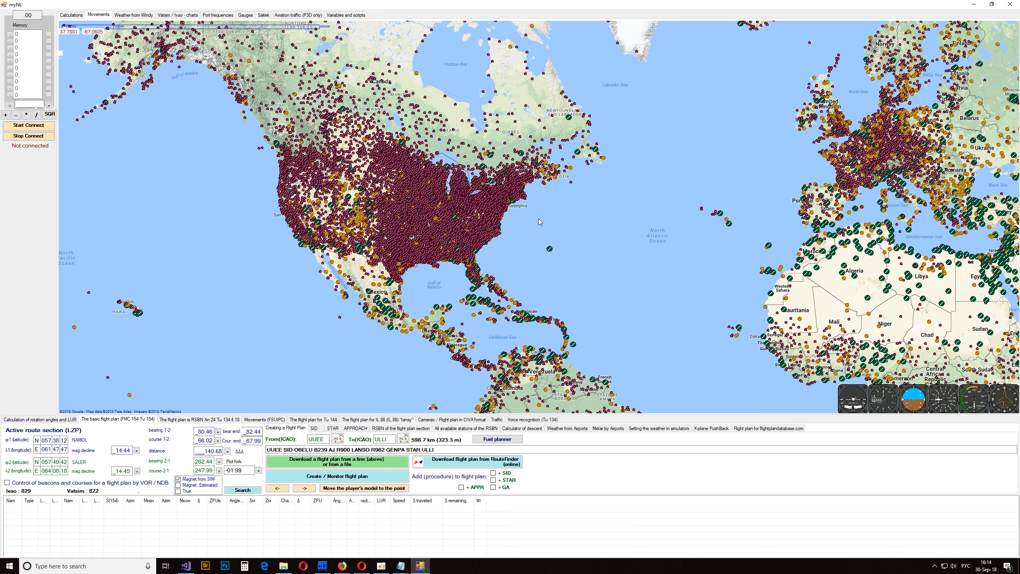
{"action": "left_click_drag", "start_coordinate": [736, 143], "coordinate": [263, 224]}
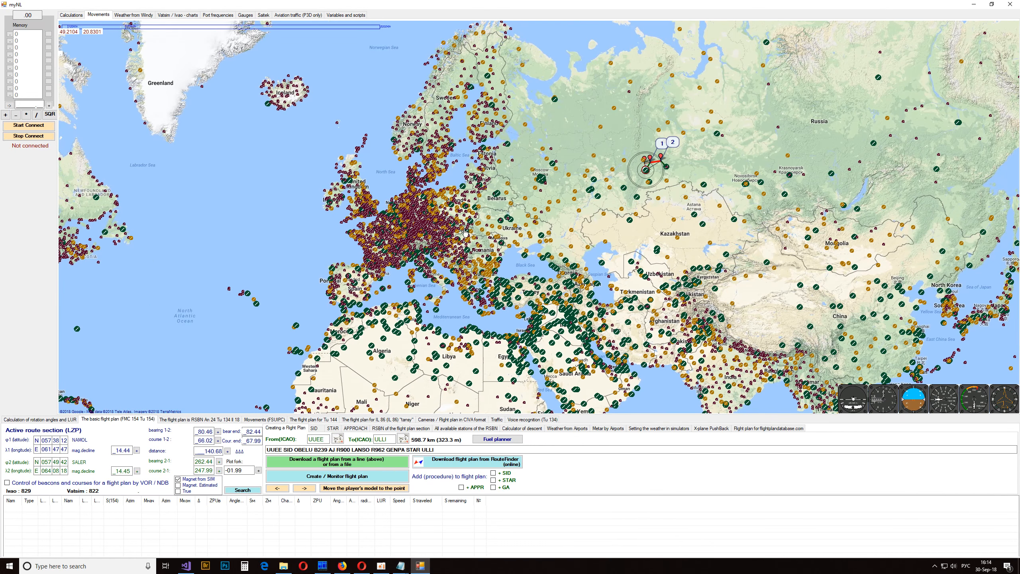
- Examine the airports over Central Europe on the map at closer range, then close myNL
{"action": "scroll", "coordinate": [464, 234], "scroll_direction": "up", "scroll_amount": 2}
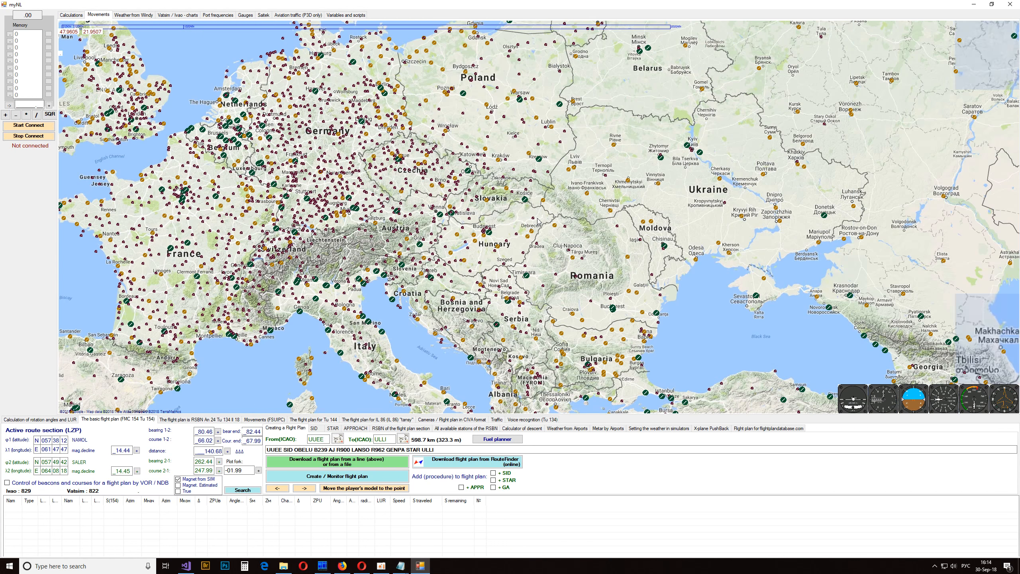
{"action": "left_click_drag", "start_coordinate": [464, 127], "coordinate": [522, 176]}
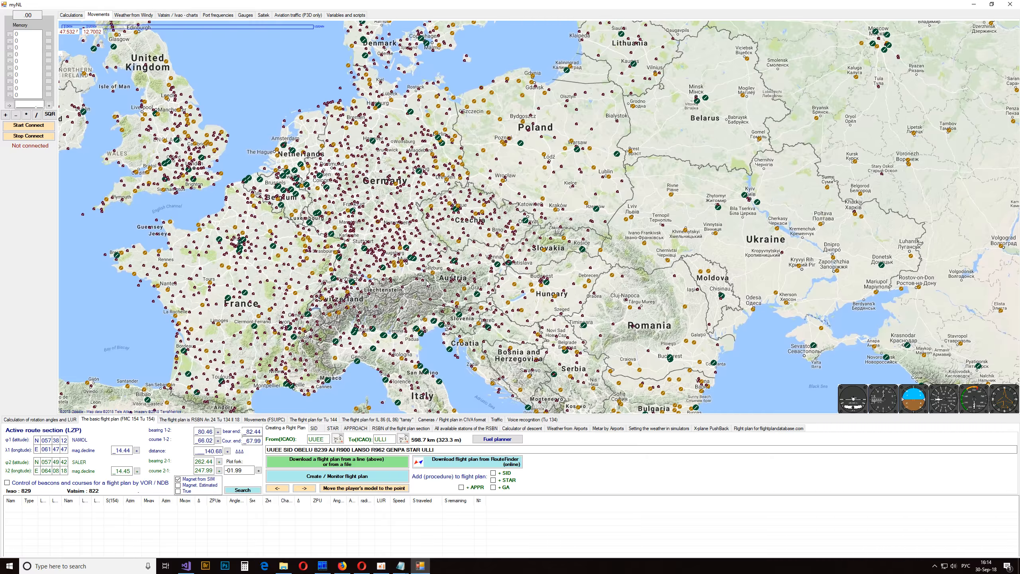
{"action": "key", "text": "alt+F4"}
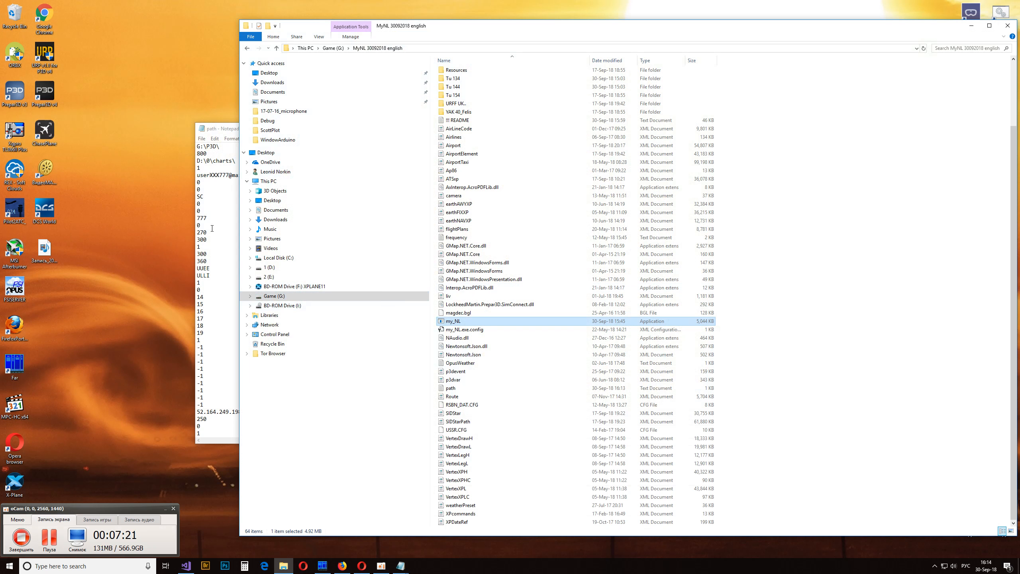
- Set the airport display option in the path file to 2 (medium and large airports)
{"action": "double_click", "coordinate": [197, 167]}
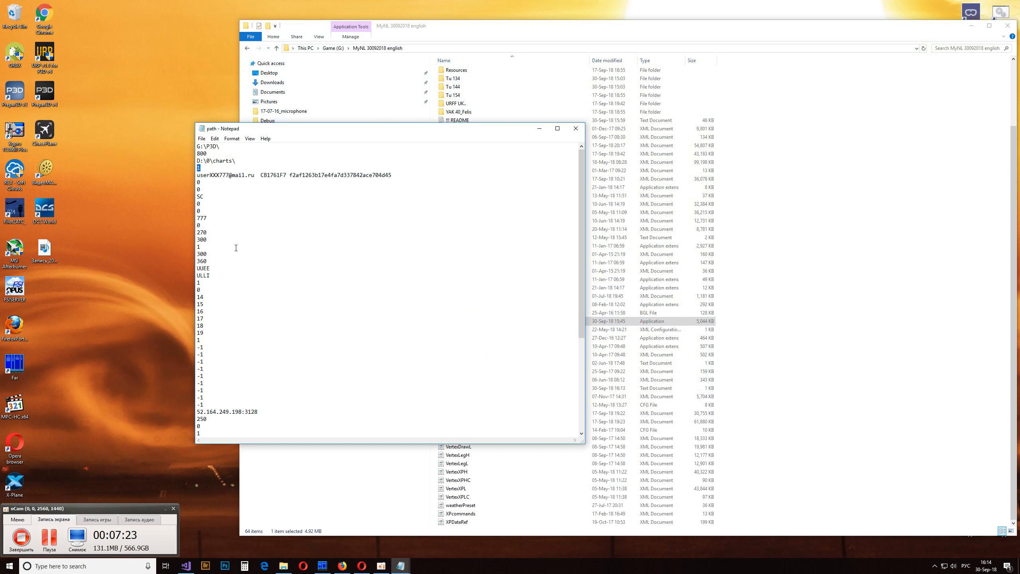
{"action": "type", "text": "2"}
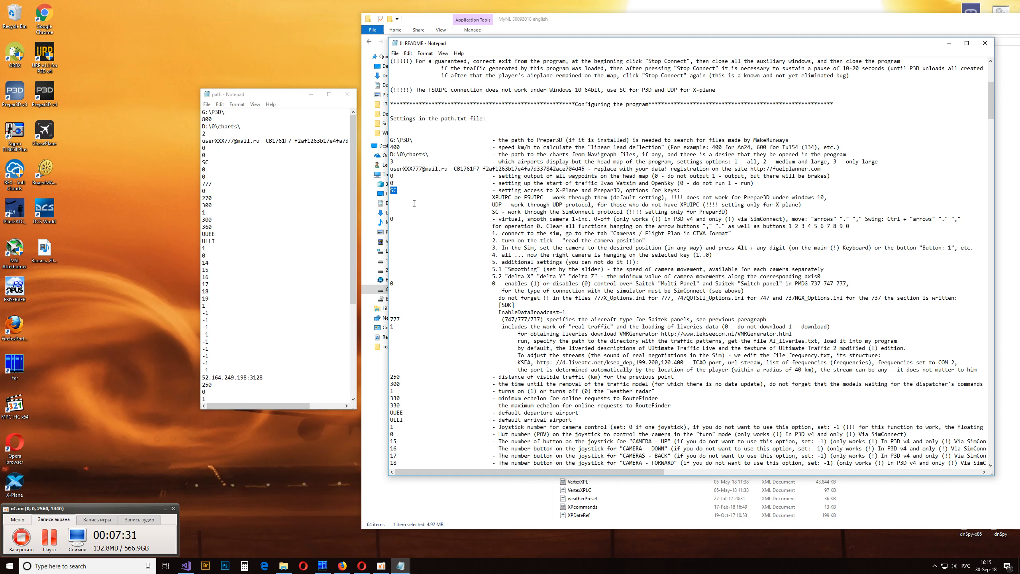
- Set the simulator access option in the path file to UDP, checking the connection protocol options for X-Plane and Prepar3D in the README
{"action": "left_click", "coordinate": [412, 191]}
{"action": "left_click", "coordinate": [213, 163]}
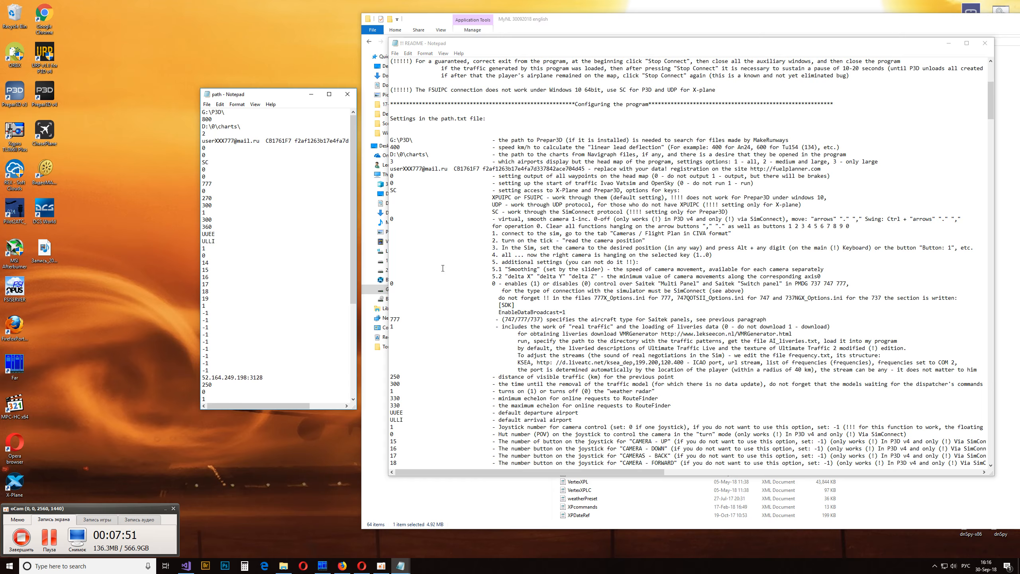
{"action": "double_click", "coordinate": [212, 162]}
{"action": "left_click_drag", "start_coordinate": [415, 190], "coordinate": [685, 191]}
{"action": "left_click", "coordinate": [550, 211]}
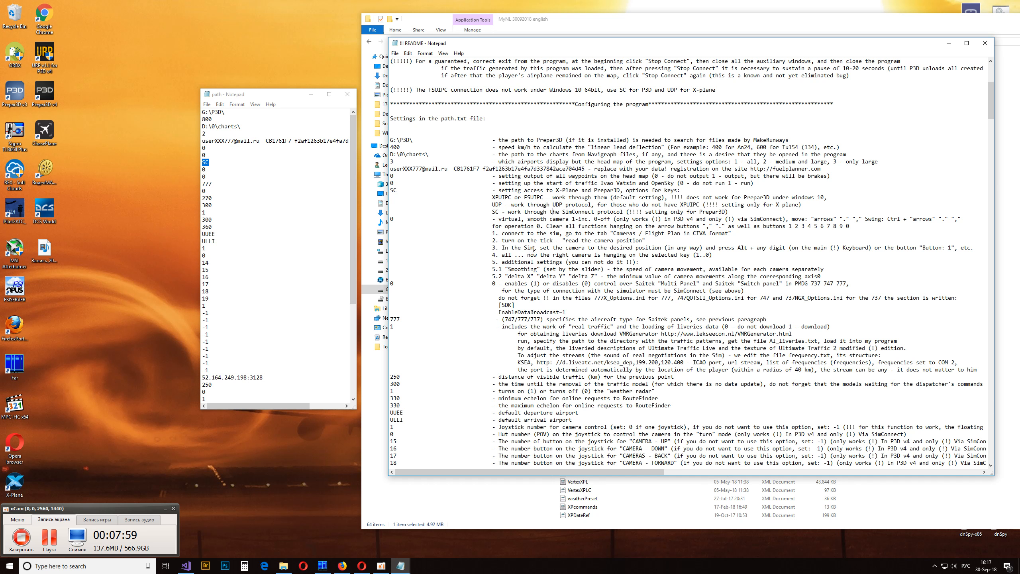
{"action": "left_click", "coordinate": [214, 162]}
{"action": "left_click_drag", "start_coordinate": [214, 162], "coordinate": [203, 162]}
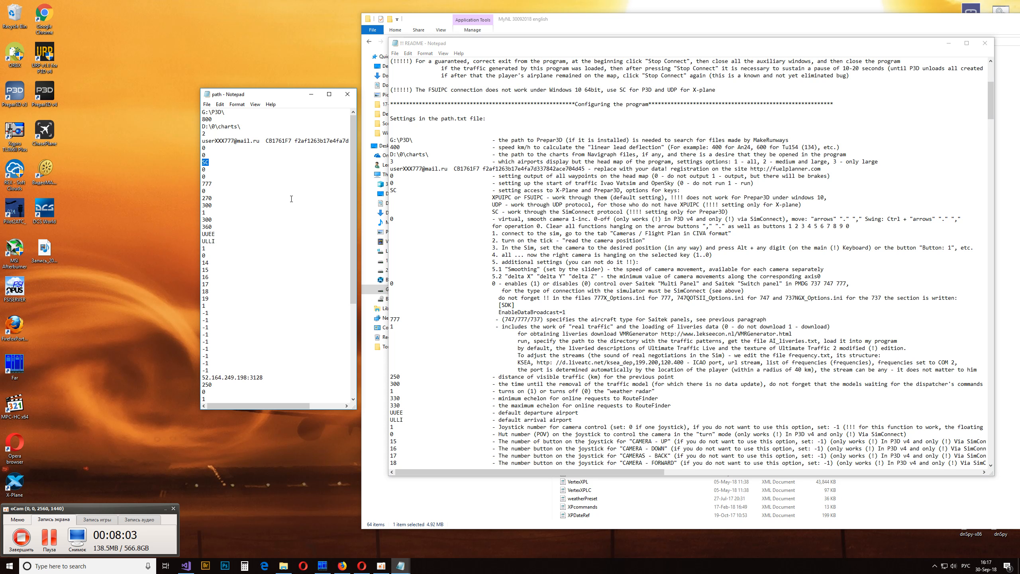
{"action": "type", "text": "ГВЗ"}
{"action": "key", "text": "BackSpace"}
{"action": "key", "text": "BackSpace"}
{"action": "type", "text": "UDP"}
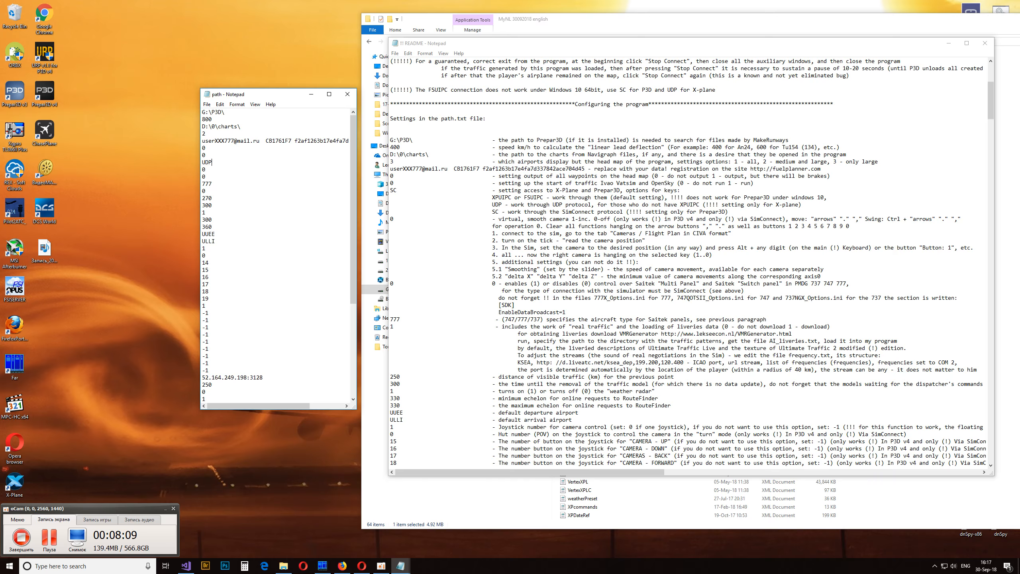
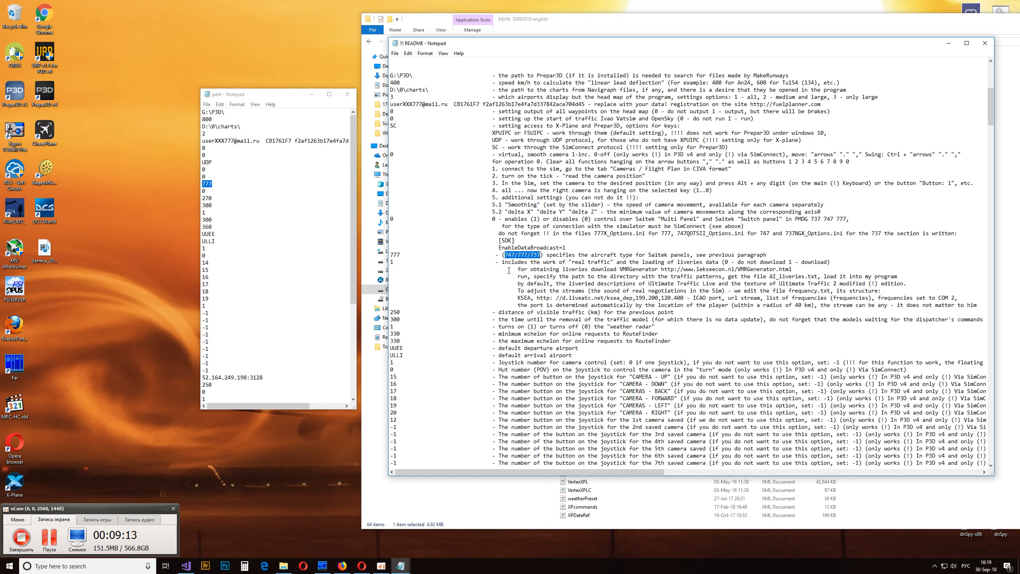
- Compare the real traffic option in the path file with its description in the README
{"action": "scroll", "coordinate": [509, 271], "scroll_direction": "down", "scroll_amount": 1}
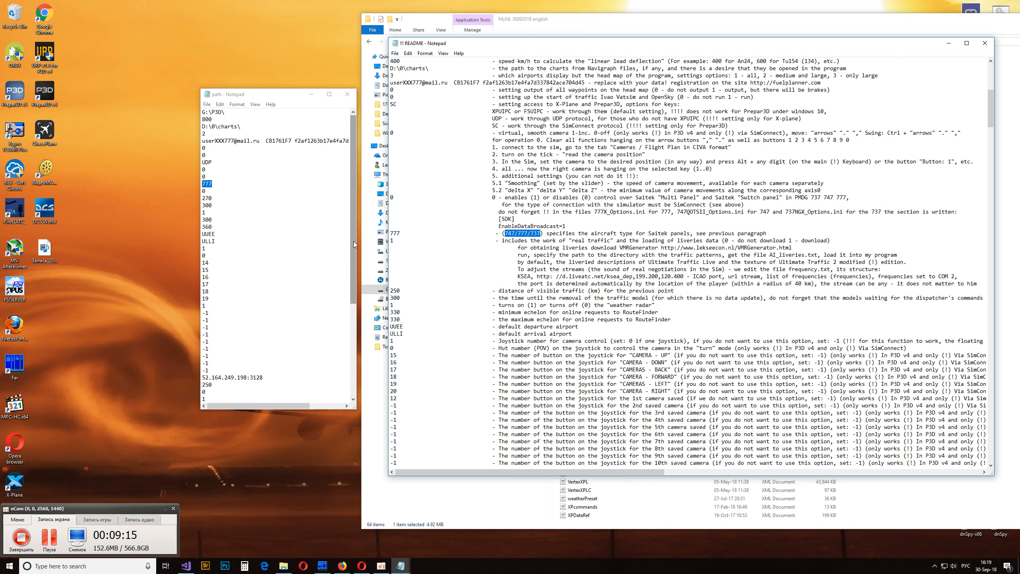
{"action": "double_click", "coordinate": [204, 191]}
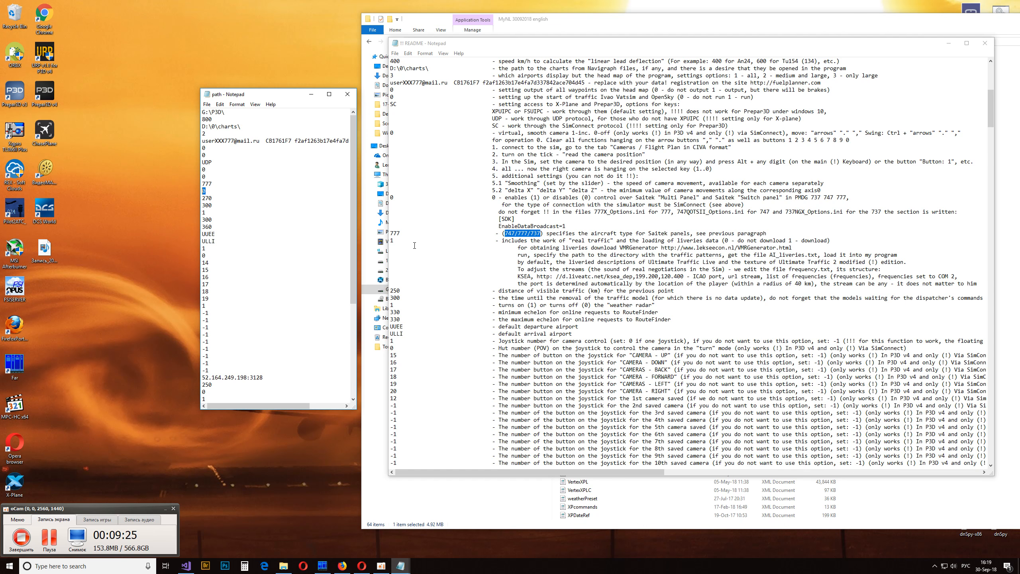
{"action": "scroll", "coordinate": [414, 245], "scroll_direction": "down", "scroll_amount": 2}
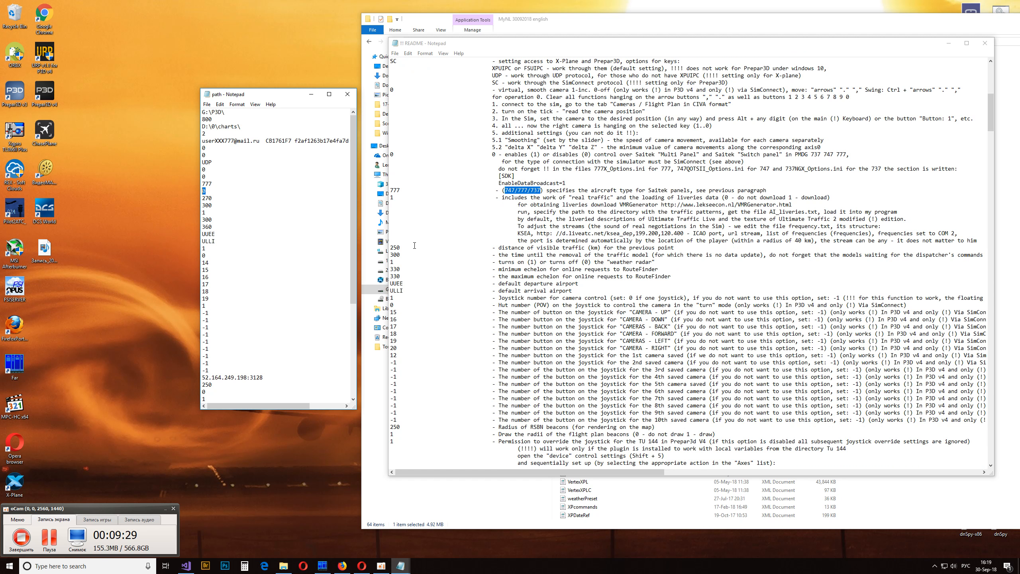
{"action": "scroll", "coordinate": [414, 245], "scroll_direction": "down", "scroll_amount": 1}
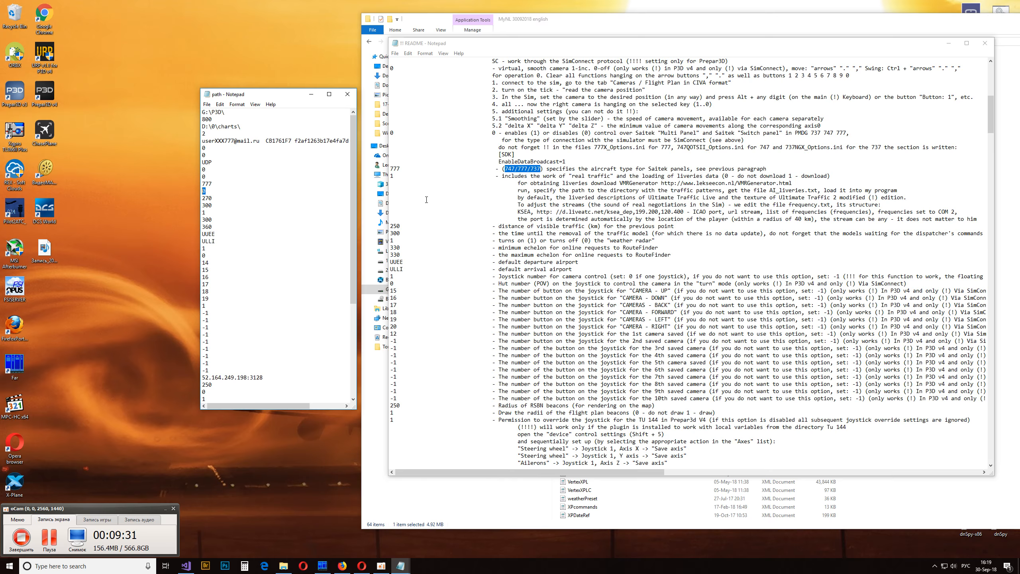
- Set the default departure airport to KMIA and the default arrival airport to KJFK in the path file
{"action": "double_click", "coordinate": [396, 262]}
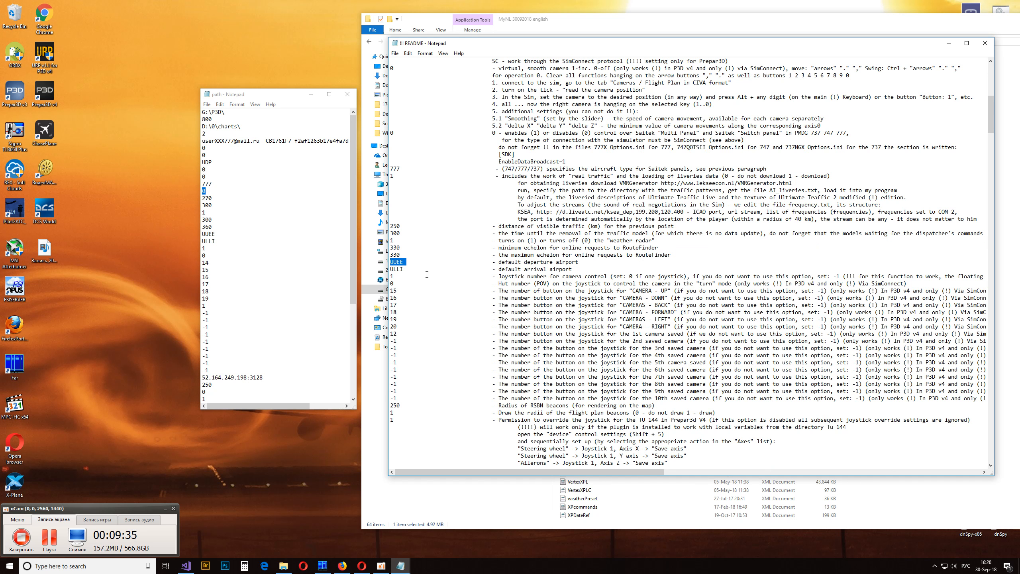
{"action": "left_click", "coordinate": [406, 263]}
{"action": "left_click_drag", "start_coordinate": [403, 261], "coordinate": [394, 261]}
{"action": "left_click_drag", "start_coordinate": [221, 234], "coordinate": [193, 233]}
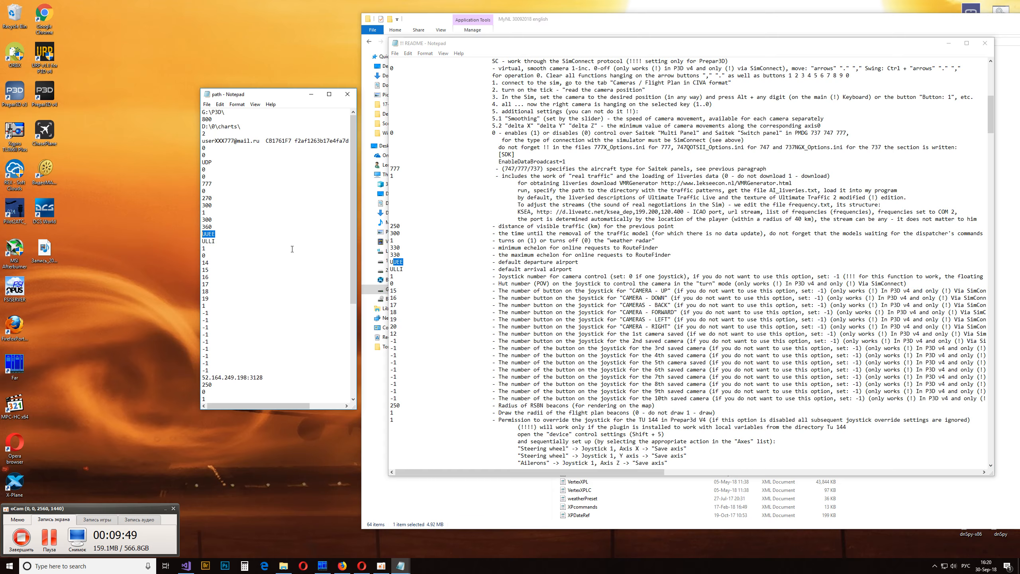
{"action": "type", "text": "ЛЬ"}
{"action": "key", "text": "BackSpace"}
{"action": "key", "text": "BackSpace"}
{"action": "type", "text": "KMIA"}
{"action": "key", "text": "BackSpace"}
{"action": "type", "text": "KJFK"}
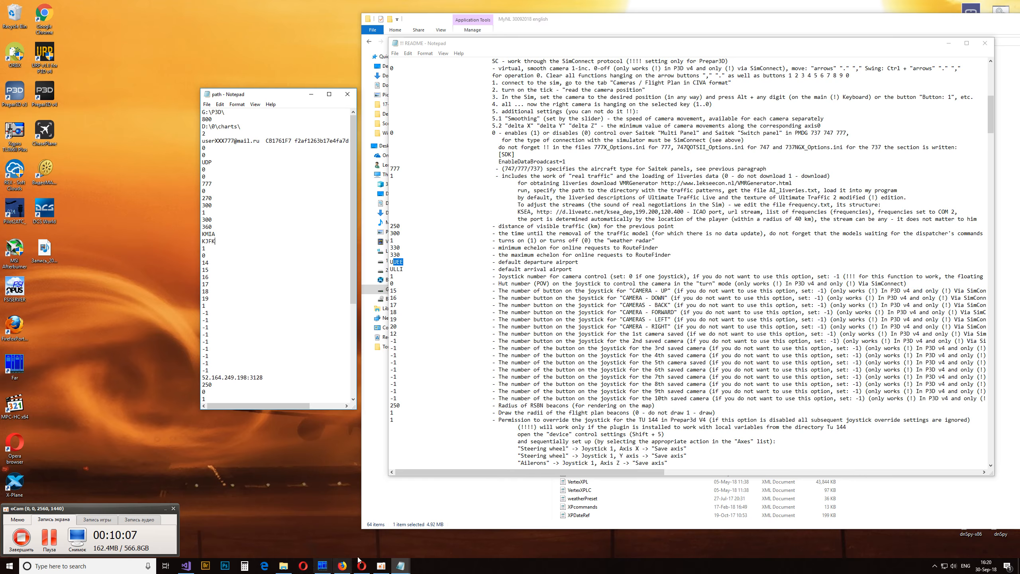
- Save the path file and restart myNL from its folder so it loads the new default airports
{"action": "left_click", "coordinate": [284, 566]}
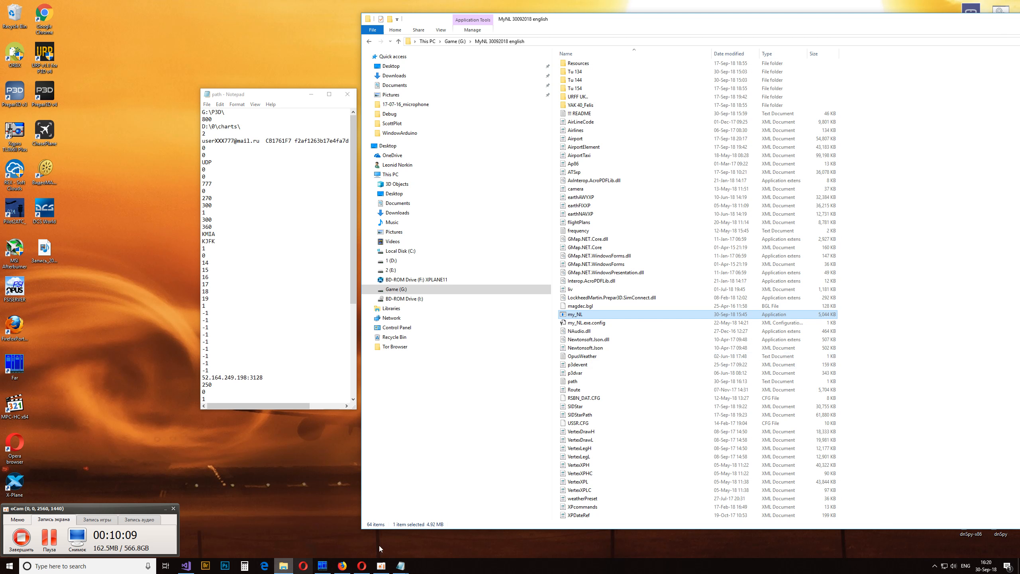
{"action": "double_click", "coordinate": [576, 315]}
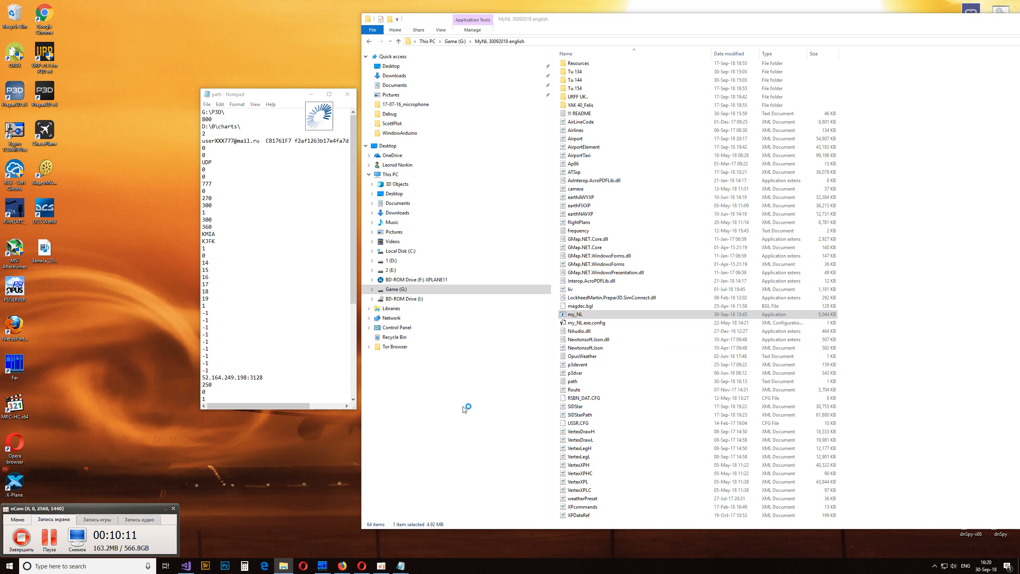
{"action": "left_click", "coordinate": [206, 104]}
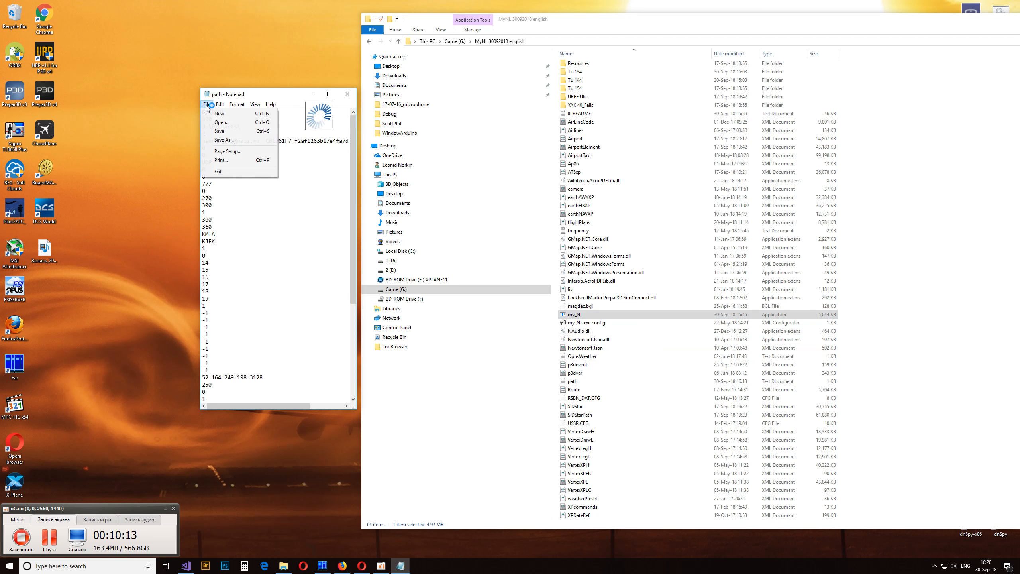
{"action": "left_click", "coordinate": [220, 131]}
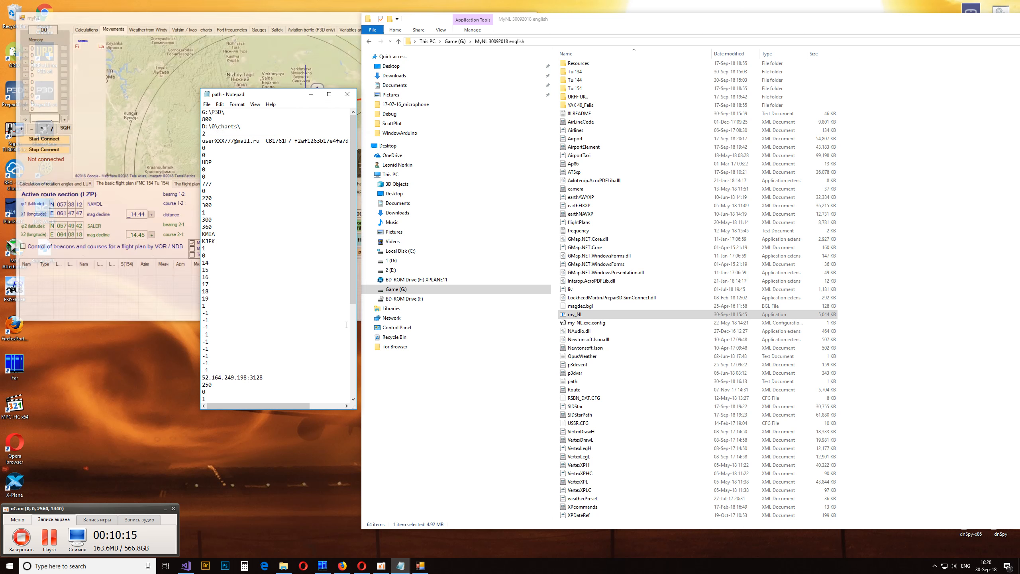
{"action": "left_click", "coordinate": [320, 19]}
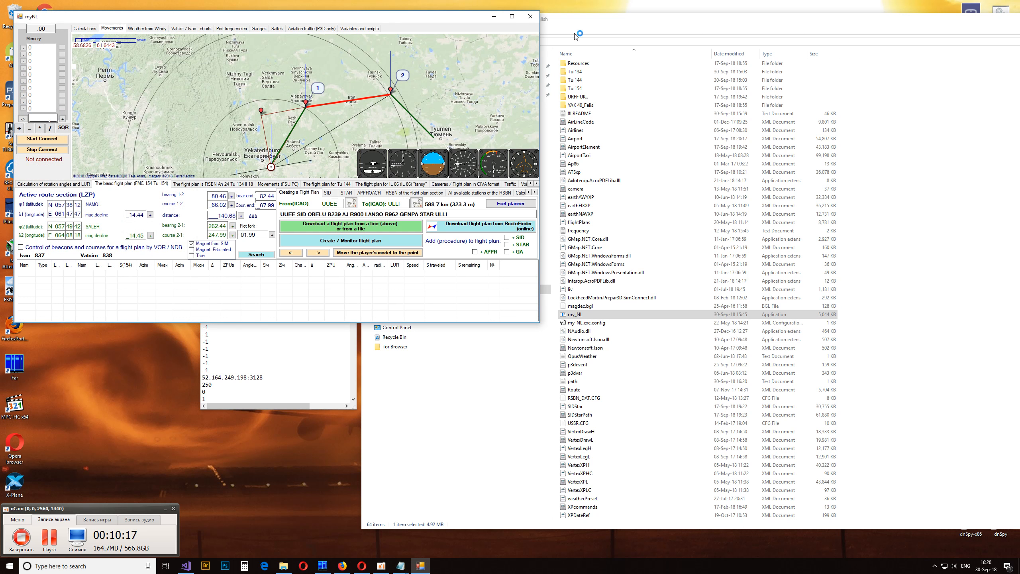
{"action": "left_click", "coordinate": [530, 16]}
{"action": "left_click", "coordinate": [611, 318]}
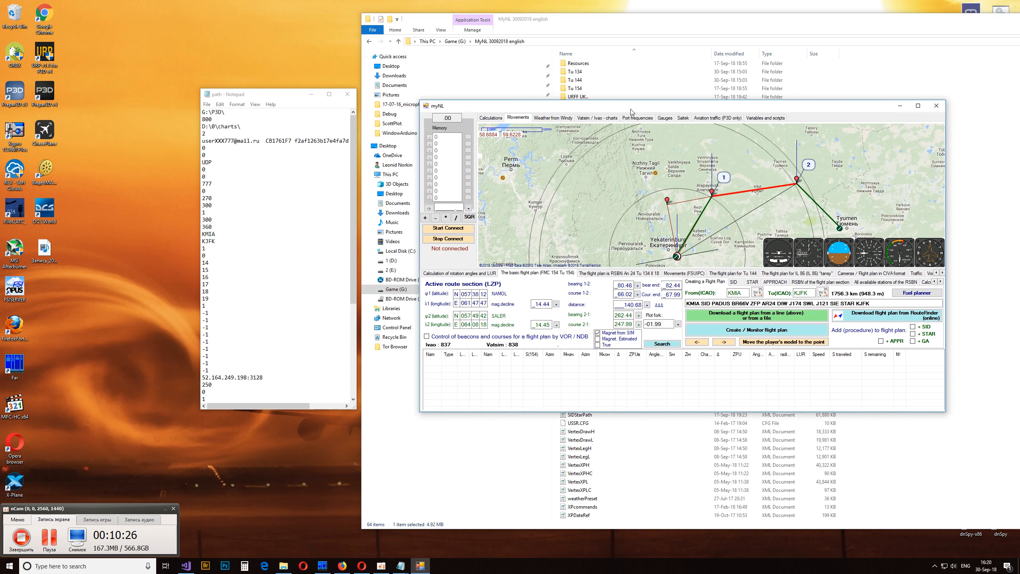
{"action": "left_click_drag", "start_coordinate": [630, 112], "coordinate": [527, 84]}
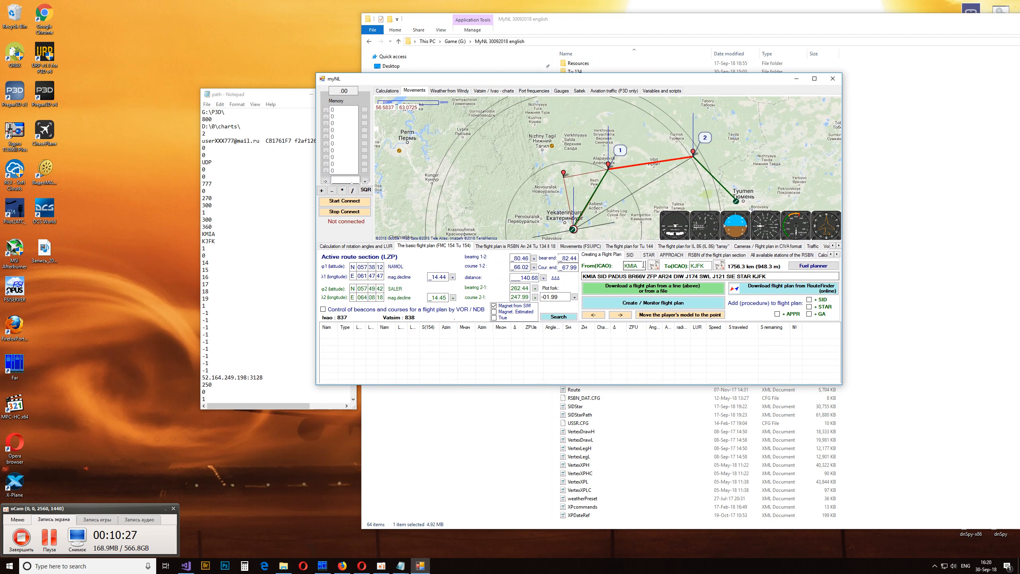
{"action": "double_click", "coordinate": [620, 263]}
- Close the path file, read the joystick, Arduino and voice recognition options in the README, and close it
{"action": "left_click", "coordinate": [245, 283]}
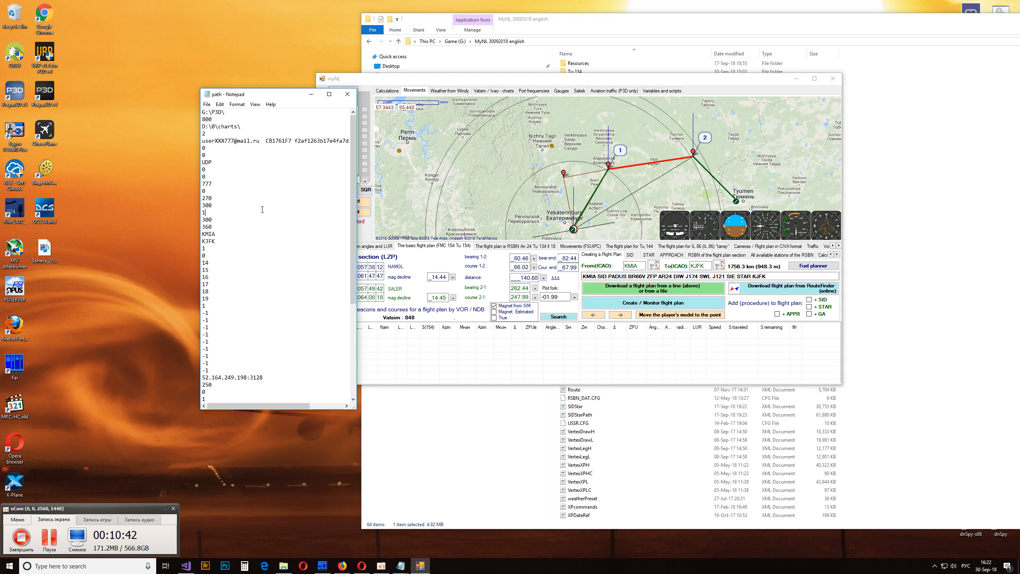
{"action": "left_click", "coordinate": [347, 97]}
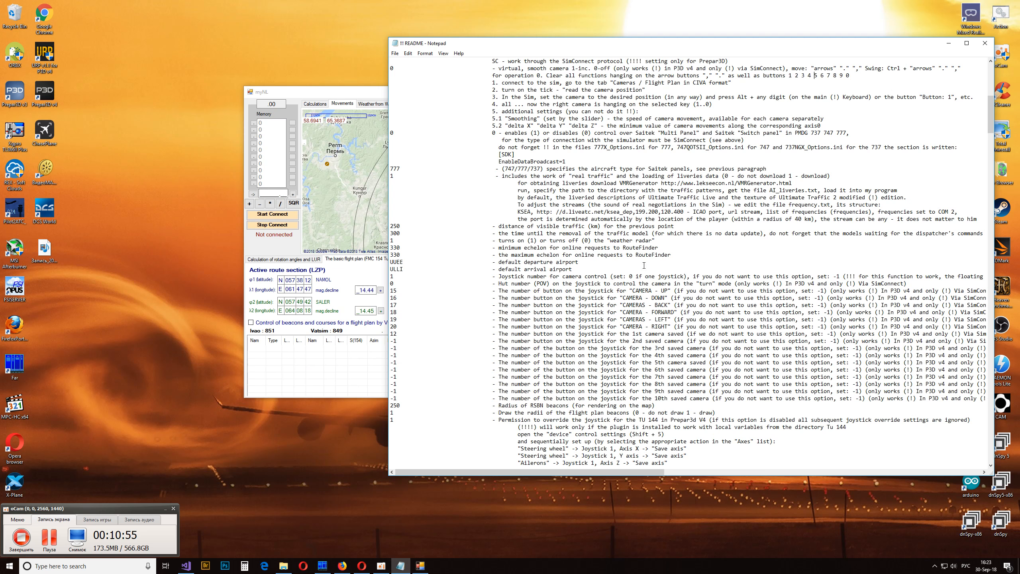
{"action": "scroll", "coordinate": [701, 258], "scroll_direction": "down", "scroll_amount": 18}
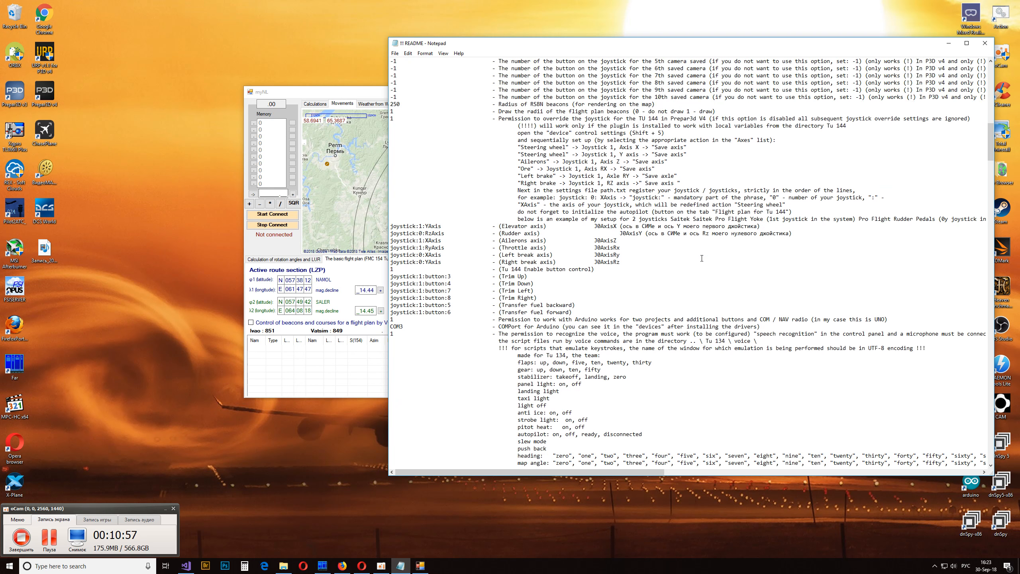
{"action": "scroll", "coordinate": [701, 258], "scroll_direction": "down", "scroll_amount": 4}
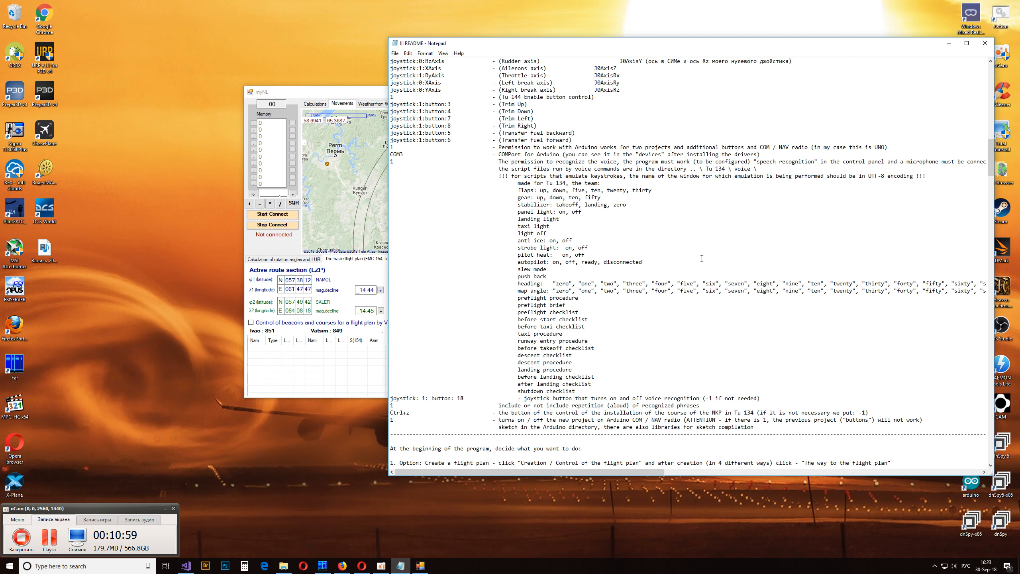
{"action": "scroll", "coordinate": [701, 257], "scroll_direction": "up", "scroll_amount": 9}
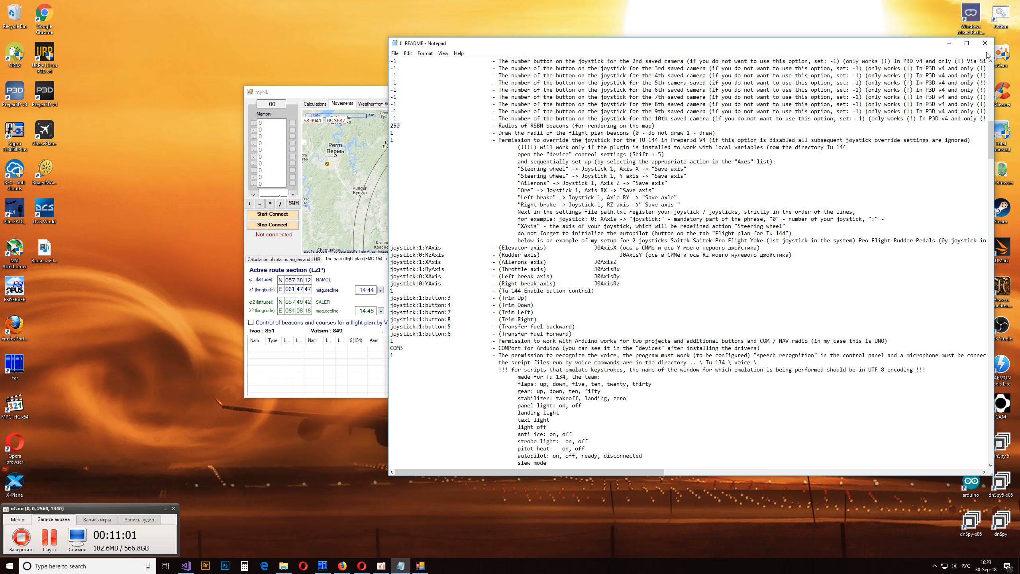
{"action": "left_click", "coordinate": [984, 43]}
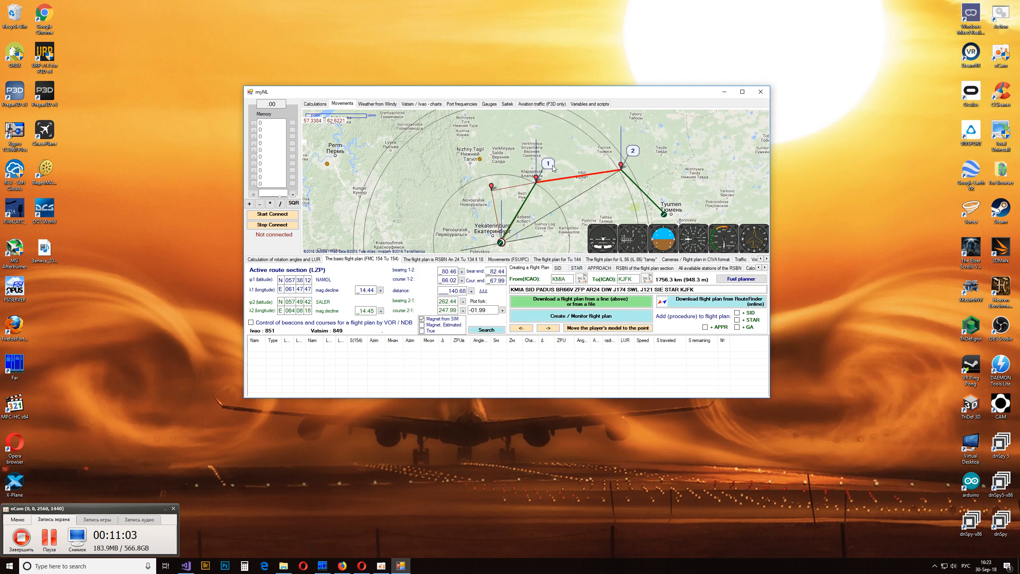
- Maximize myNL and locate the airports around Miami, Florida on the map
{"action": "double_click", "coordinate": [524, 94]}
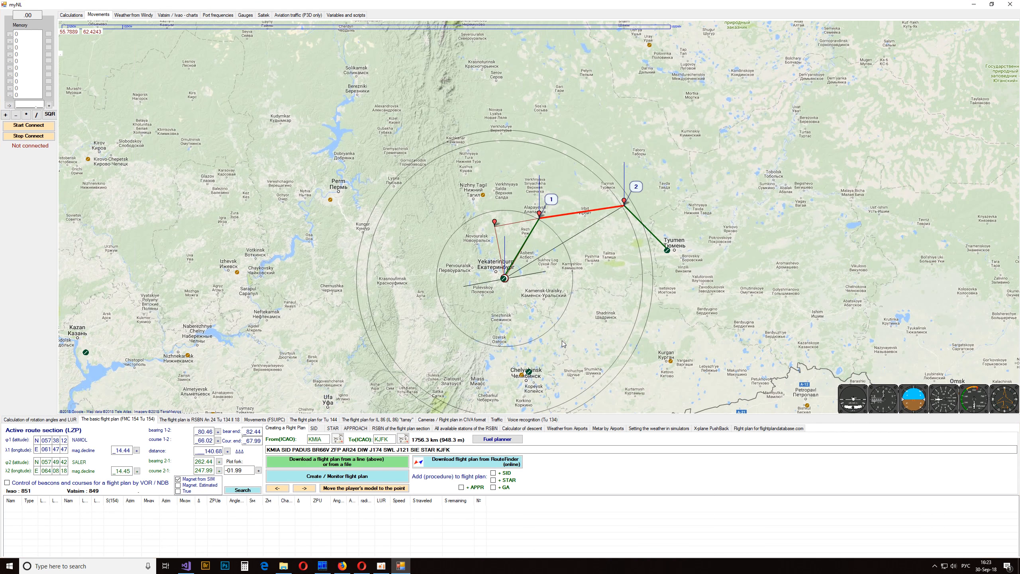
{"action": "left_click_drag", "start_coordinate": [337, 306], "coordinate": [449, 168]}
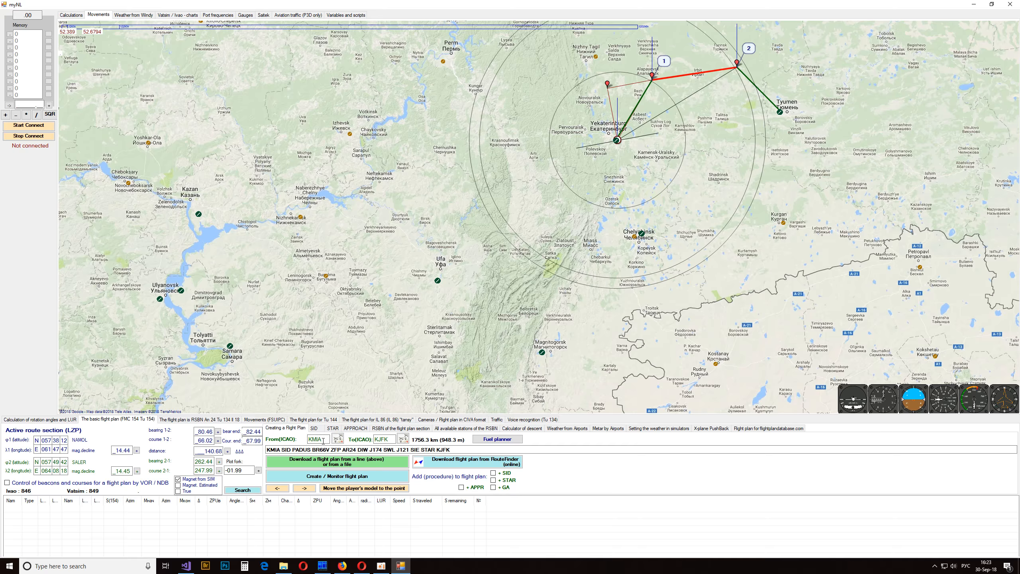
{"action": "left_click_drag", "start_coordinate": [247, 280], "coordinate": [792, 142]}
{"action": "left_click_drag", "start_coordinate": [344, 277], "coordinate": [886, 115]}
{"action": "scroll", "coordinate": [385, 308], "scroll_direction": "down", "scroll_amount": 3}
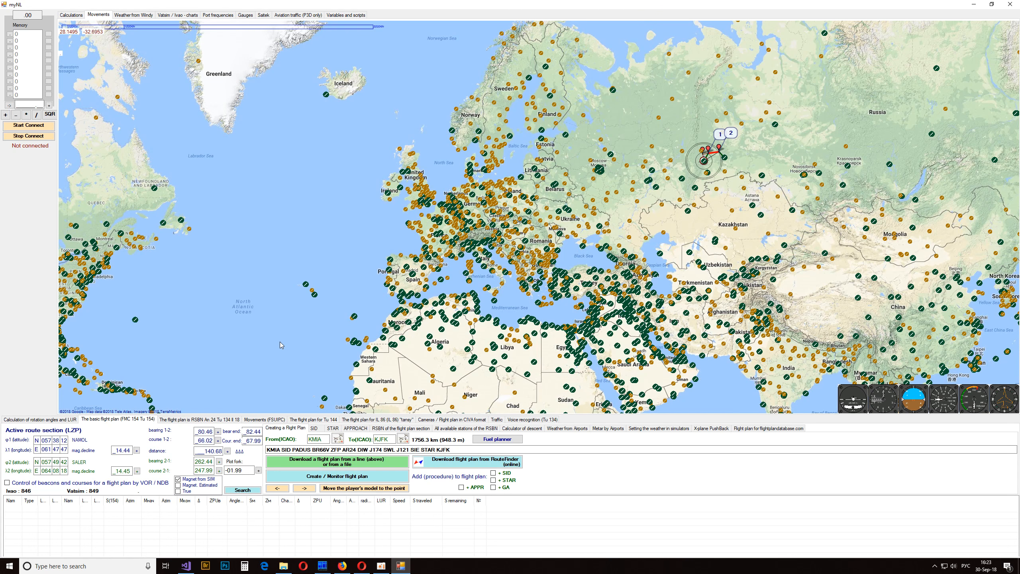
{"action": "left_click_drag", "start_coordinate": [279, 342], "coordinate": [471, 148]}
{"action": "scroll", "coordinate": [305, 192], "scroll_direction": "up", "scroll_amount": 3}
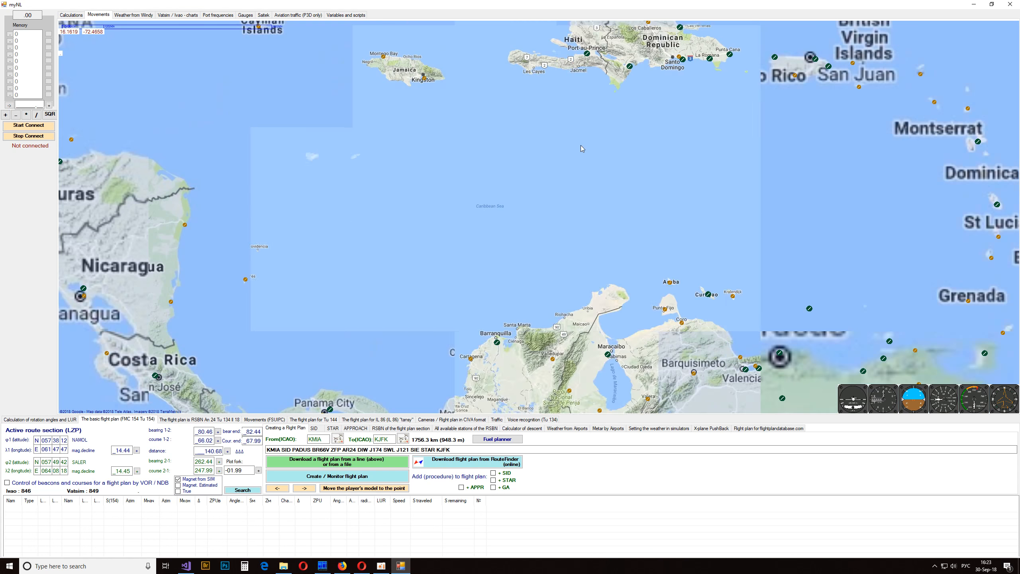
{"action": "left_click_drag", "start_coordinate": [367, 144], "coordinate": [521, 347]}
{"action": "left_click_drag", "start_coordinate": [499, 137], "coordinate": [494, 282]}
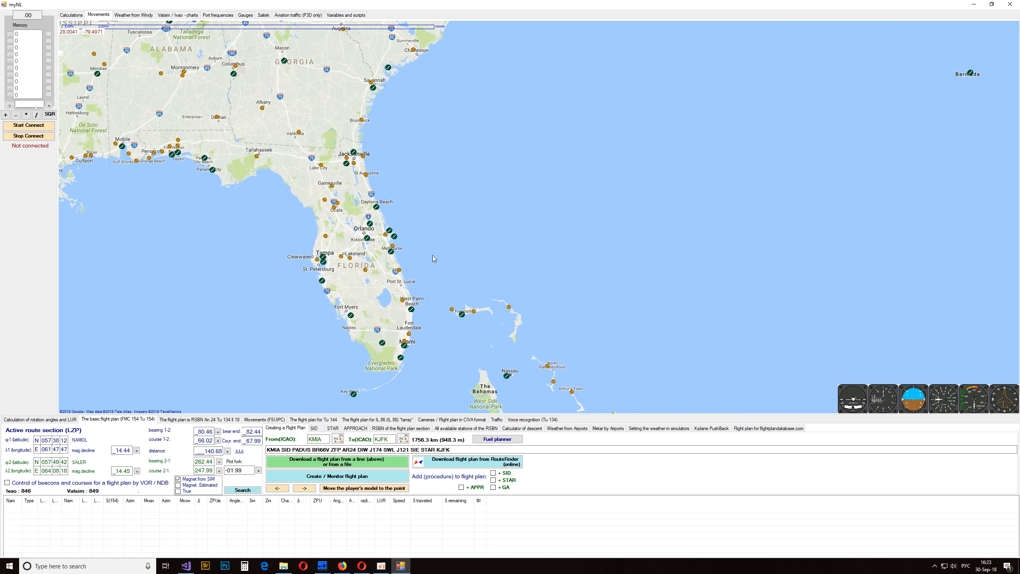
{"action": "left_click_drag", "start_coordinate": [409, 344], "coordinate": [405, 238]}
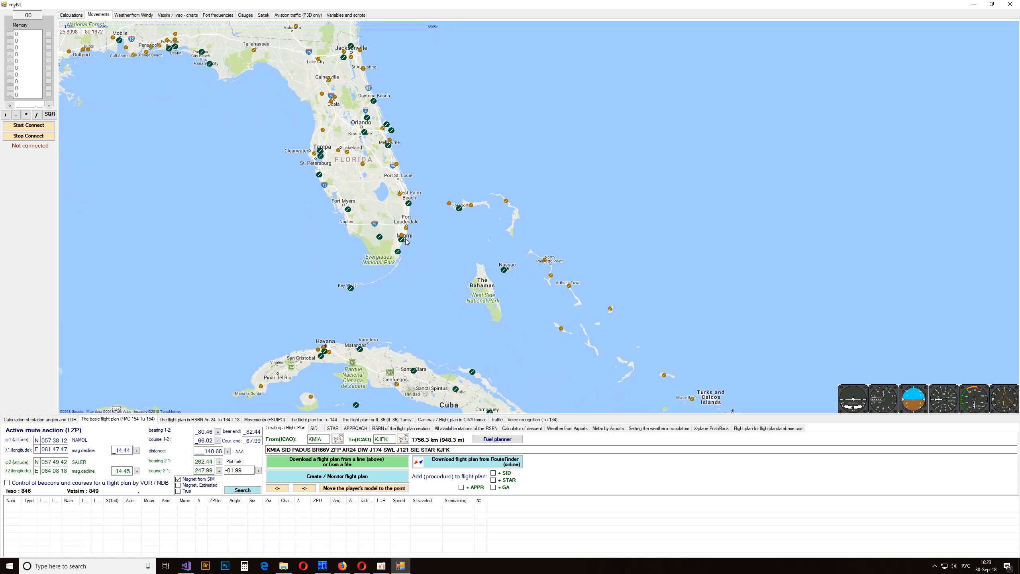
- Try KHST and KPAM as the departure airport, picking each one from the map
{"action": "mouse_move", "coordinate": [403, 243]}
{"action": "double_click", "coordinate": [316, 439]}
{"action": "left_click_drag", "start_coordinate": [397, 253], "coordinate": [319, 439]}
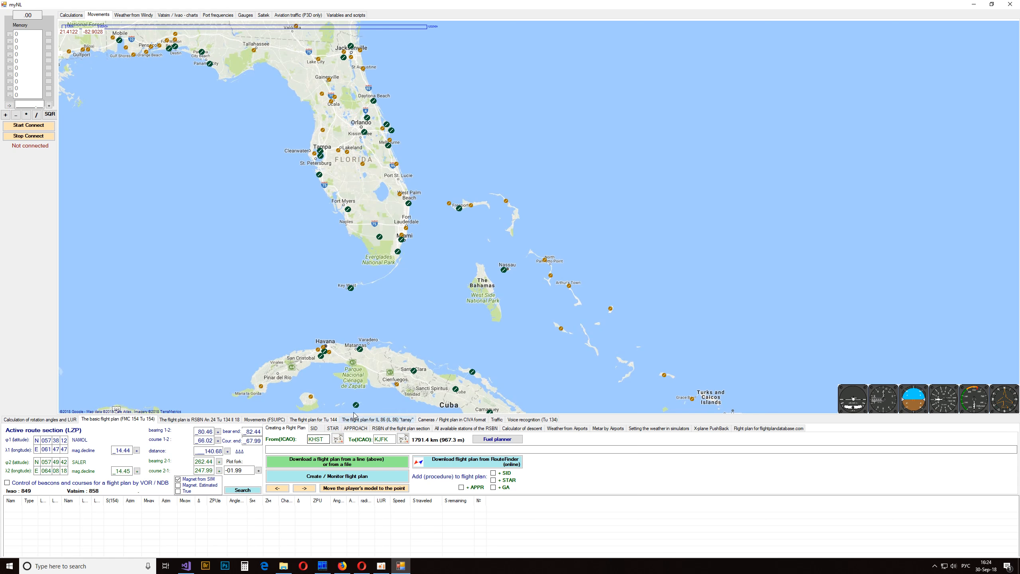
{"action": "mouse_move", "coordinate": [397, 134]}
{"action": "left_mouse_down"}
{"action": "mouse_move", "coordinate": [437, 228]}
{"action": "mouse_move", "coordinate": [715, 333]}
{"action": "mouse_move", "coordinate": [720, 250]}
{"action": "left_mouse_up"}
{"action": "mouse_move", "coordinate": [532, 182]}
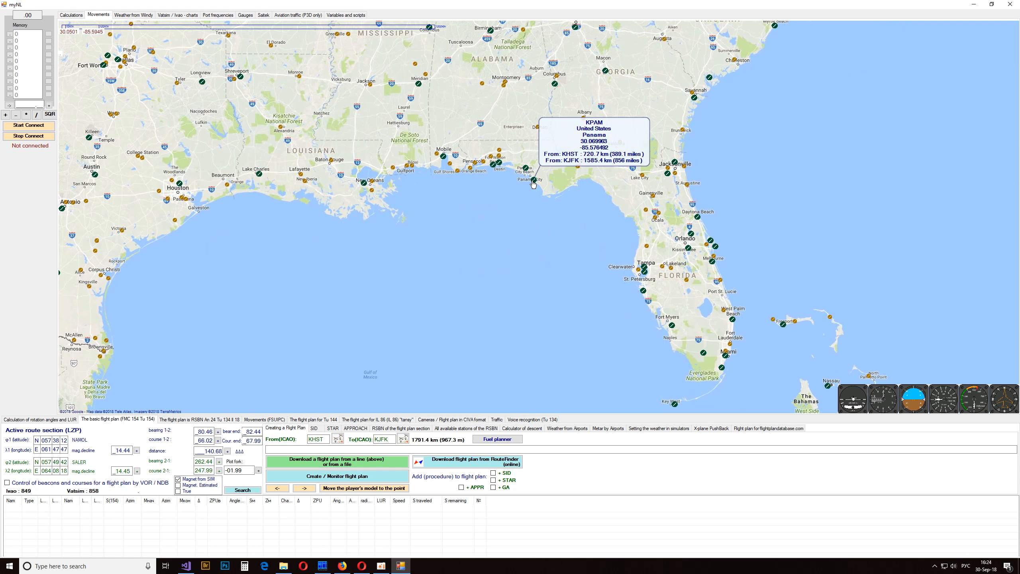
{"action": "left_click_drag", "start_coordinate": [326, 435], "coordinate": [321, 438]}
- Set the departure airport to KMIA by picking the Miami airport from the map
{"action": "left_click_drag", "start_coordinate": [548, 325], "coordinate": [321, 303]}
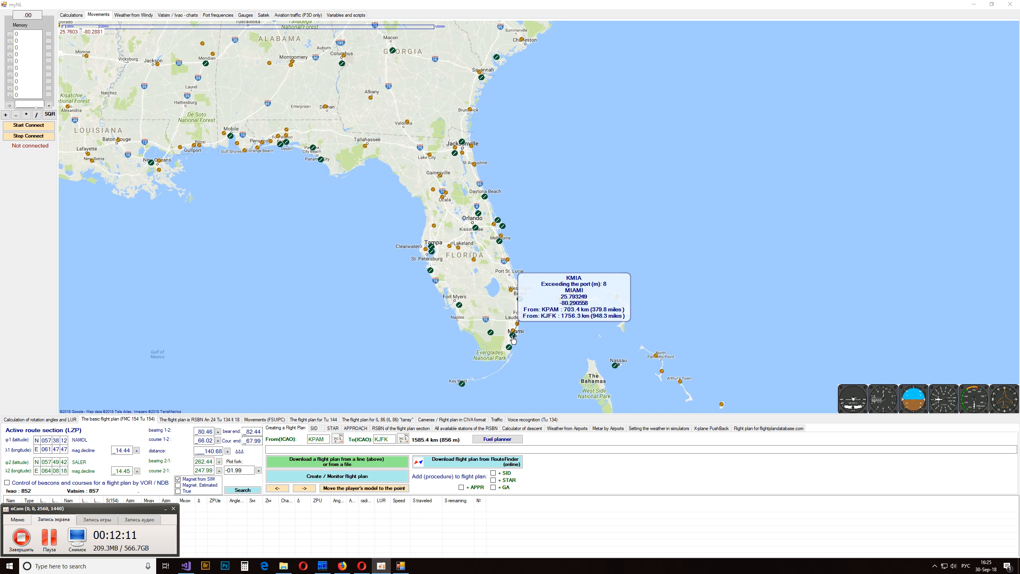
{"action": "left_click", "coordinate": [512, 337]}
{"action": "left_click", "coordinate": [325, 438]}
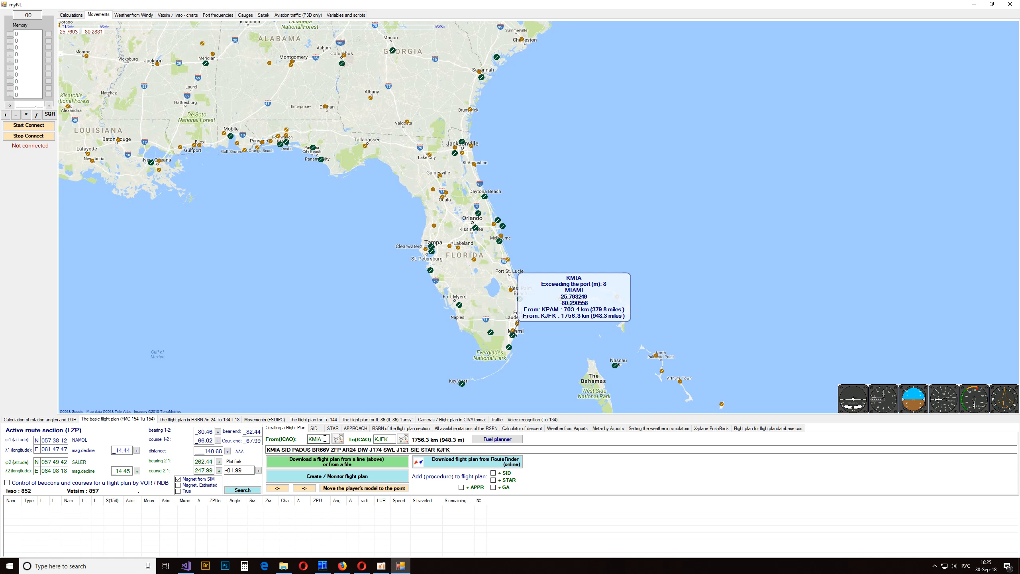
- Select the KMIA to KJFK route line for review and add the SID procedure to the flight plan
{"action": "left_click", "coordinate": [447, 449]}
{"action": "left_click_drag", "start_coordinate": [447, 448], "coordinate": [265, 450]}
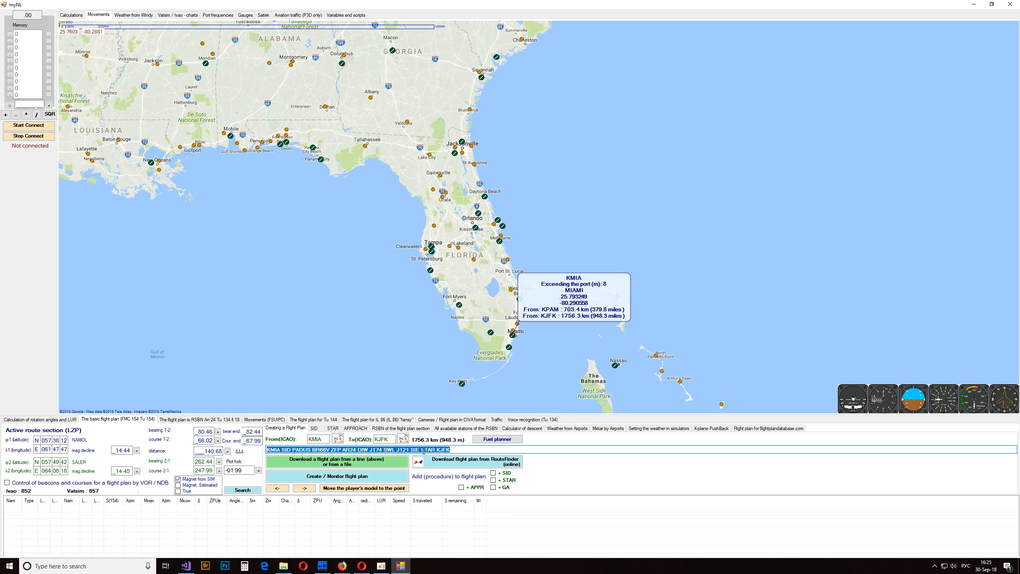
{"action": "left_click", "coordinate": [326, 451]}
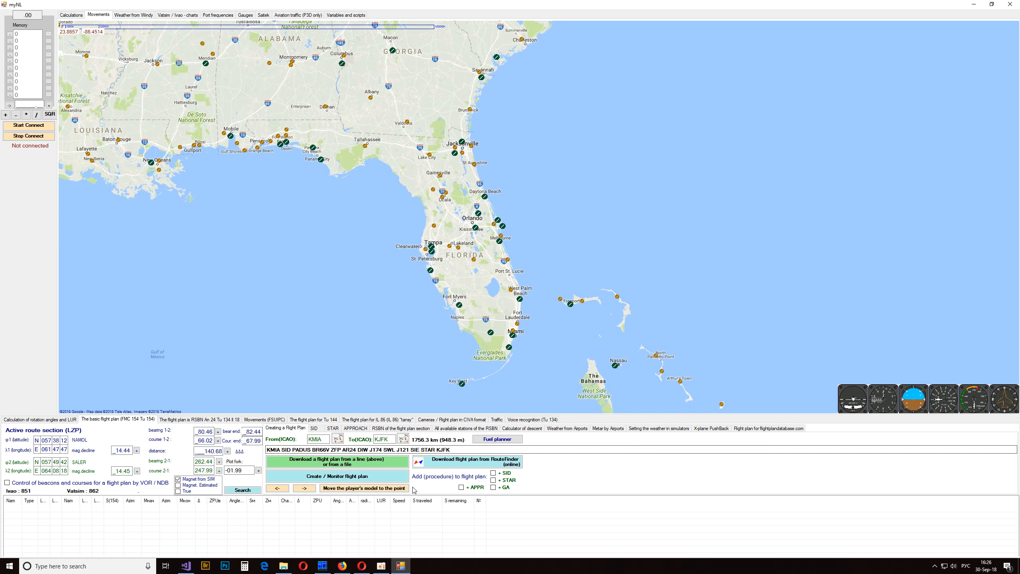
{"action": "left_click", "coordinate": [494, 474]}
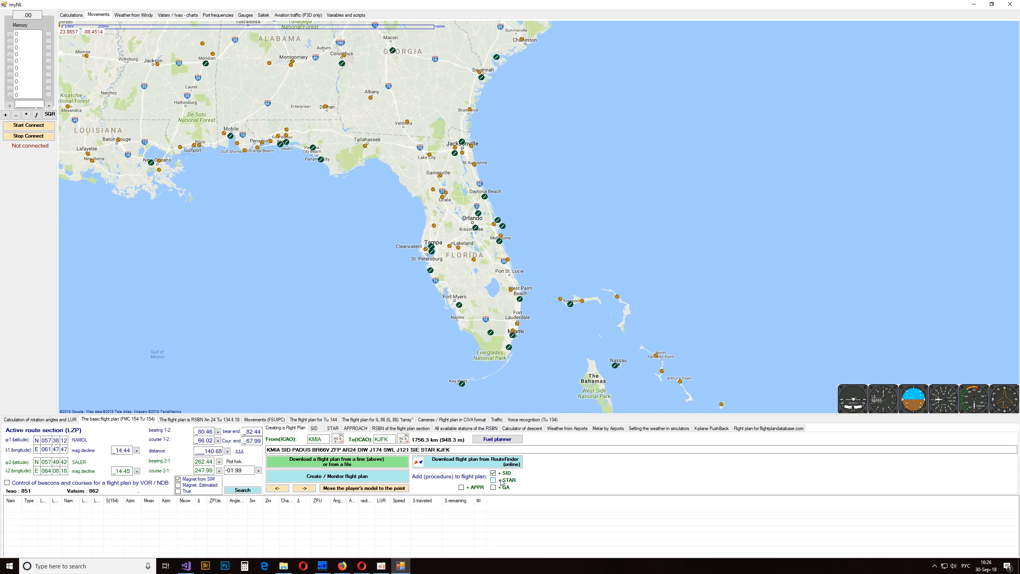
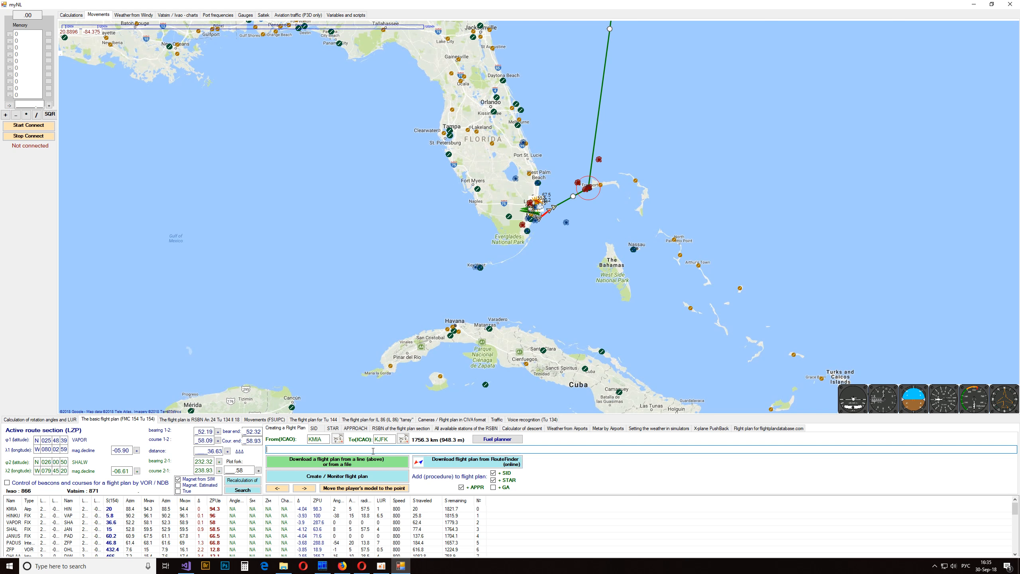
- Request the KMIA to KJFK flight plan online from RouteFinder, closing its window and bringing it up again
{"action": "left_click", "coordinate": [322, 438]}
{"action": "double_click", "coordinate": [322, 438]}
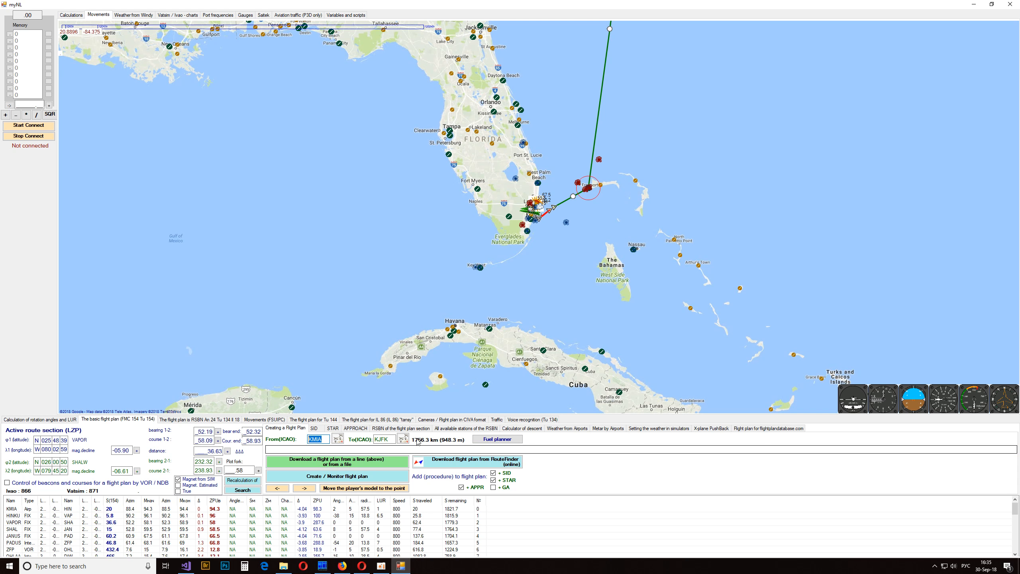
{"action": "key", "text": "Tab"}
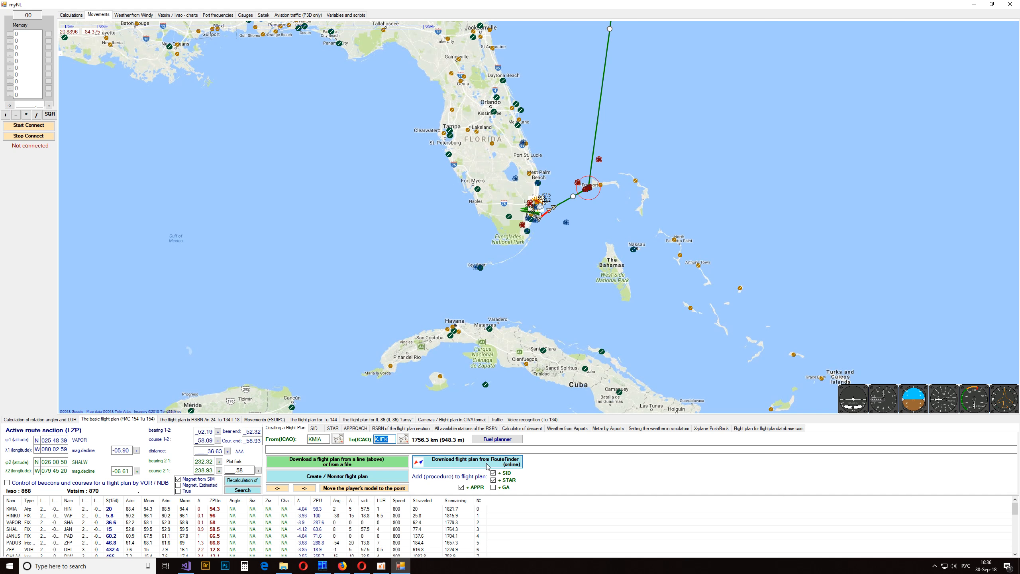
{"action": "left_click", "coordinate": [487, 465]}
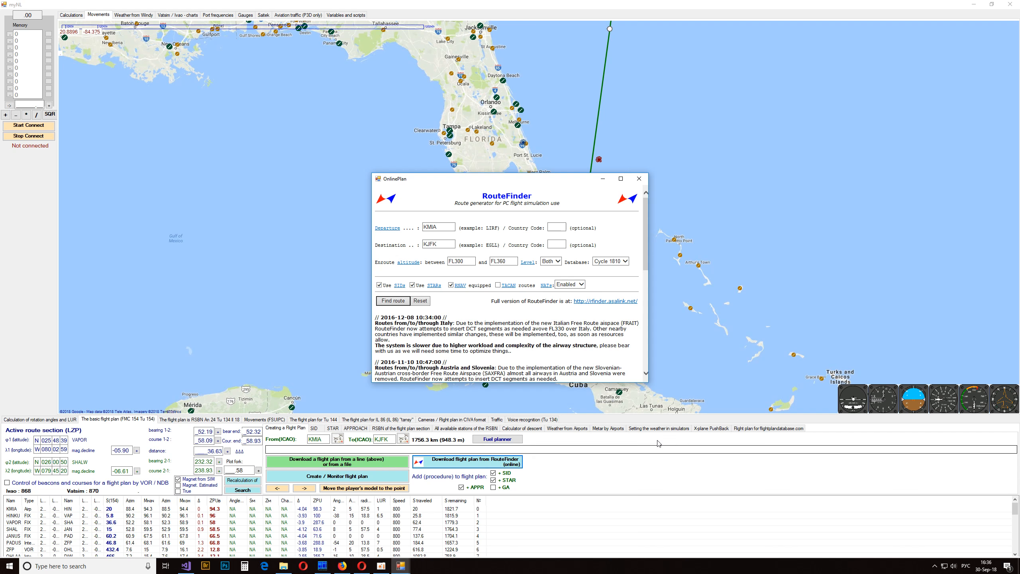
{"action": "left_click", "coordinate": [639, 179]}
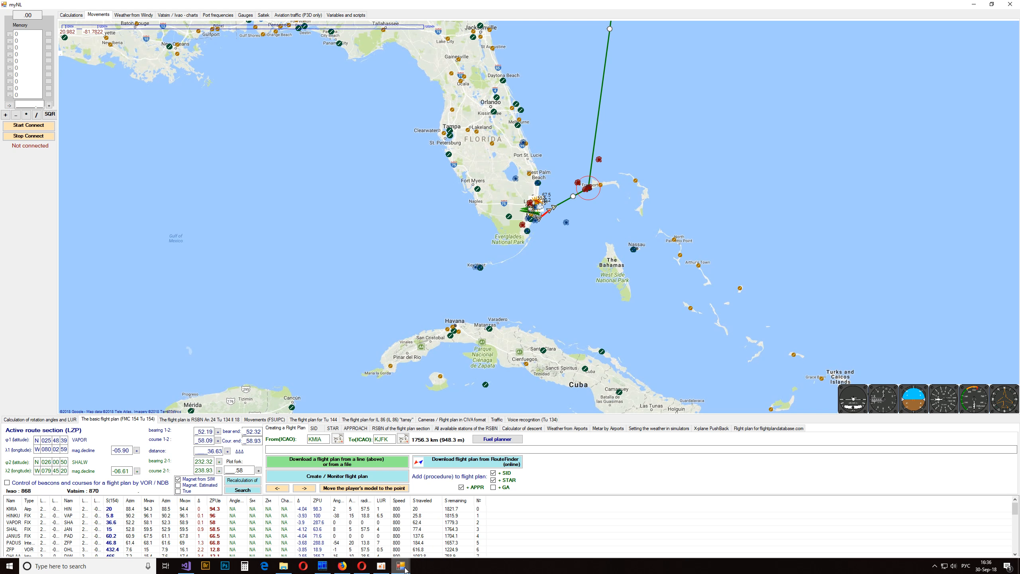
{"action": "mouse_move", "coordinate": [406, 569]}
{"action": "left_click", "coordinate": [442, 546]}
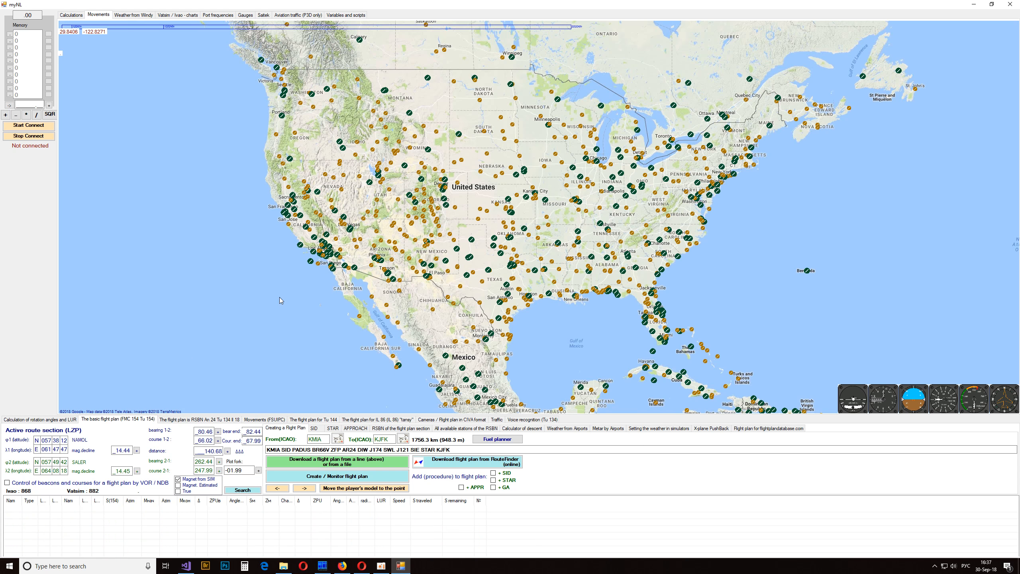
- Locate San Francisco's airport on the map and set the departure airport to KSFO, keeping KJFK as the destination
{"action": "scroll", "coordinate": [279, 297], "scroll_direction": "up", "scroll_amount": 2}
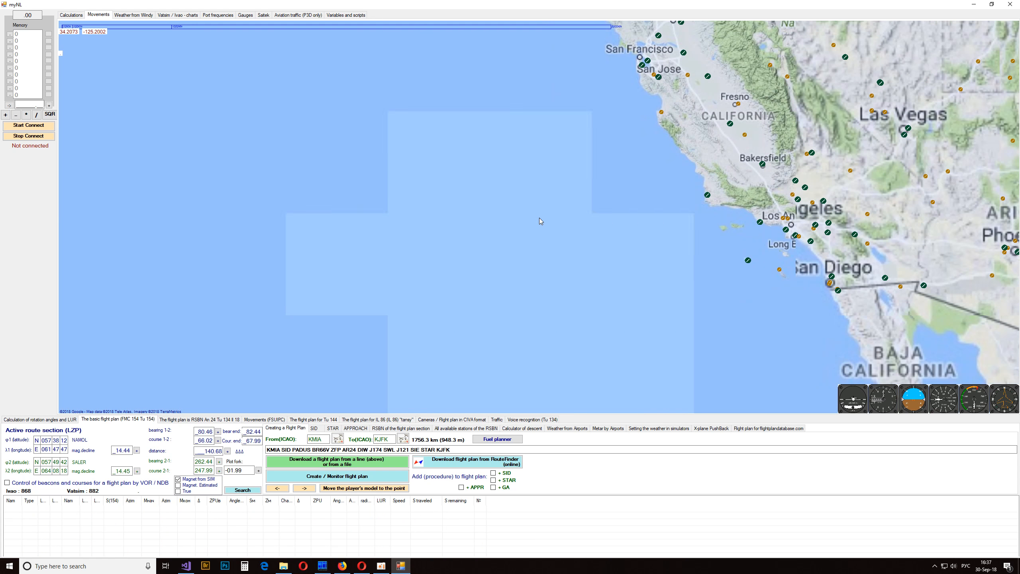
{"action": "left_click_drag", "start_coordinate": [637, 204], "coordinate": [428, 218]}
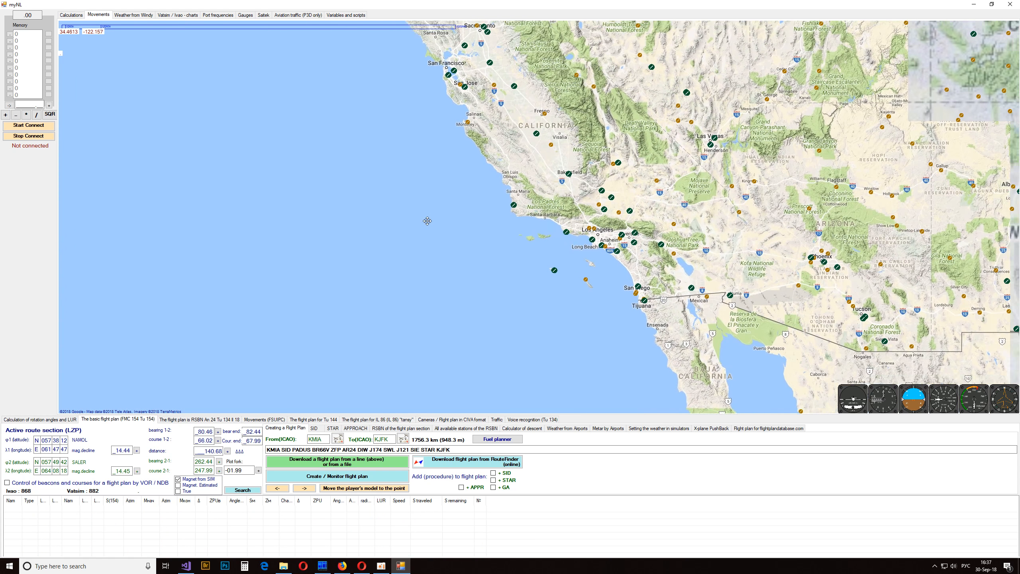
{"action": "mouse_move", "coordinate": [458, 218]}
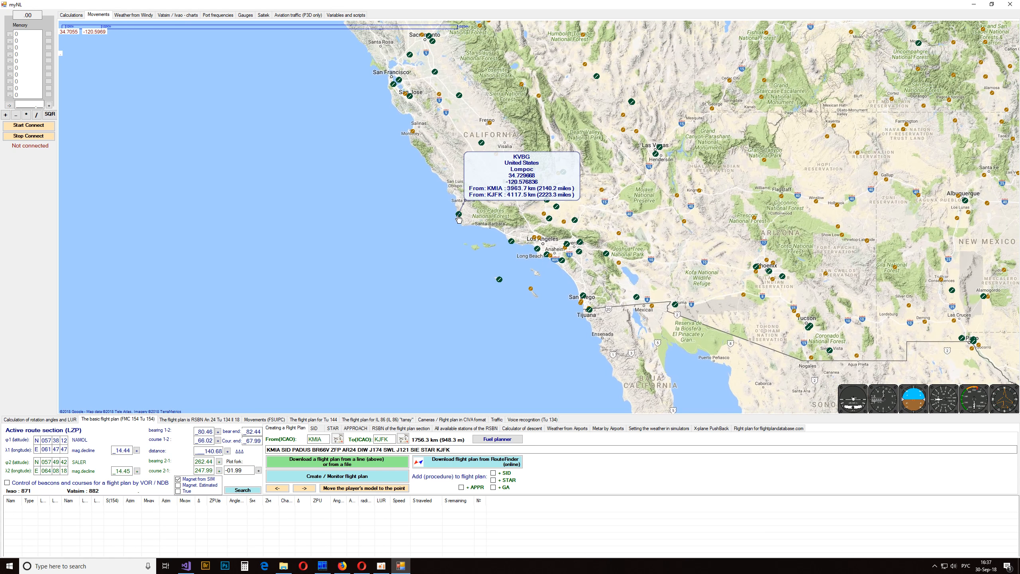
{"action": "mouse_move", "coordinate": [511, 243]}
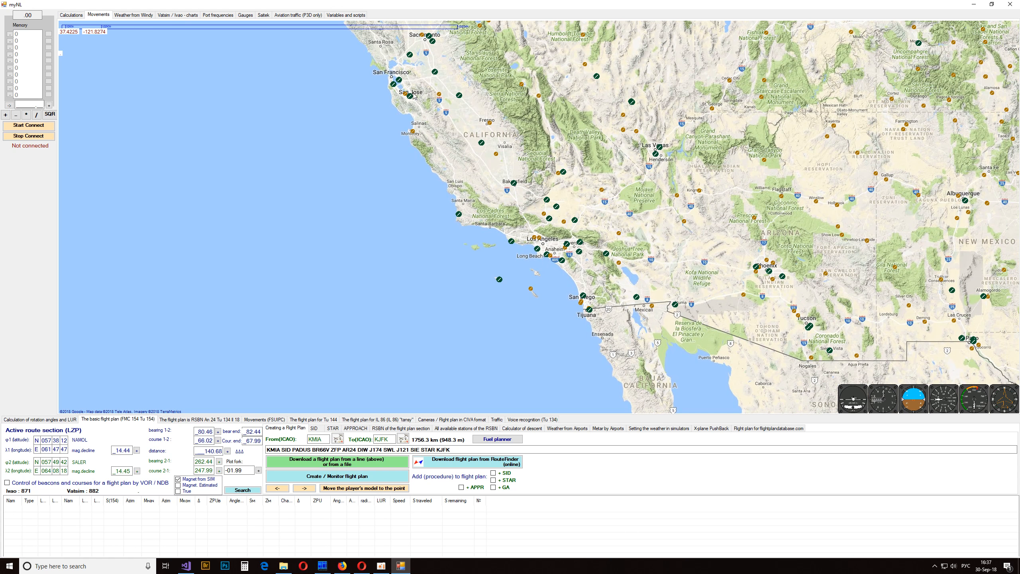
{"action": "mouse_move", "coordinate": [393, 86]}
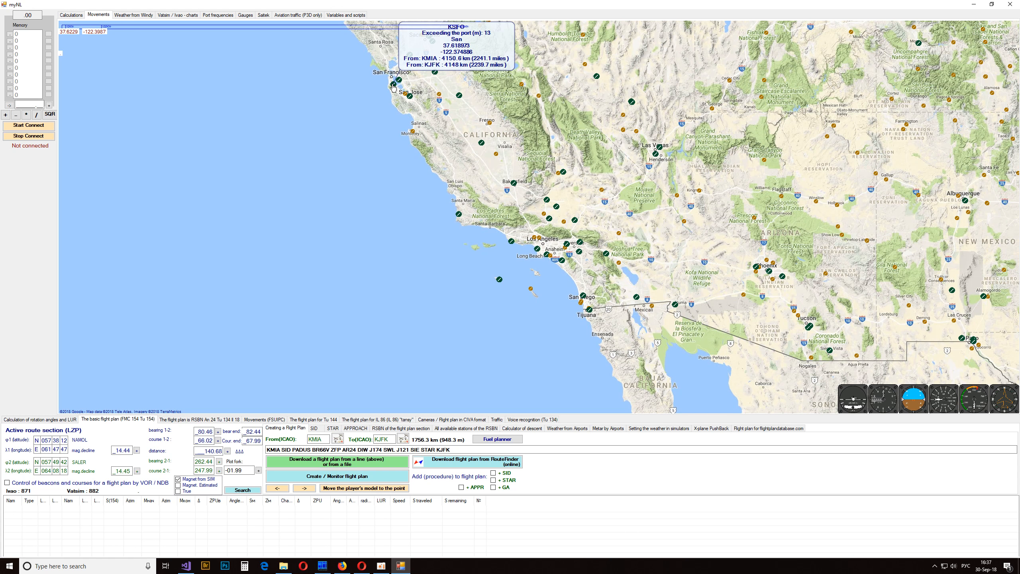
{"action": "left_click", "coordinate": [323, 442]}
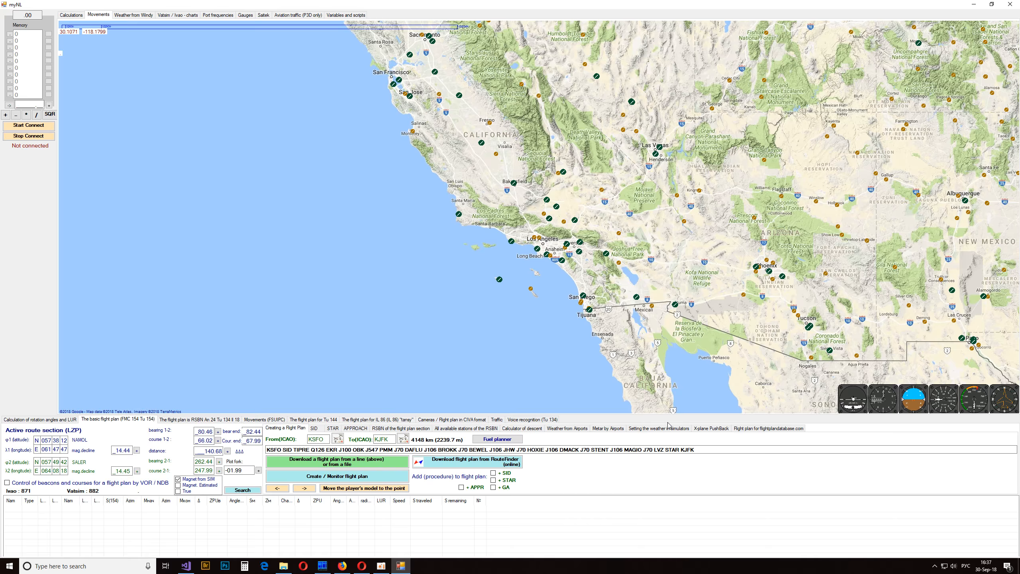
- Clear the route line and download the KSFO to KJFK flight plan from RouteFinder
{"action": "left_click_drag", "start_coordinate": [701, 449], "coordinate": [267, 440]}
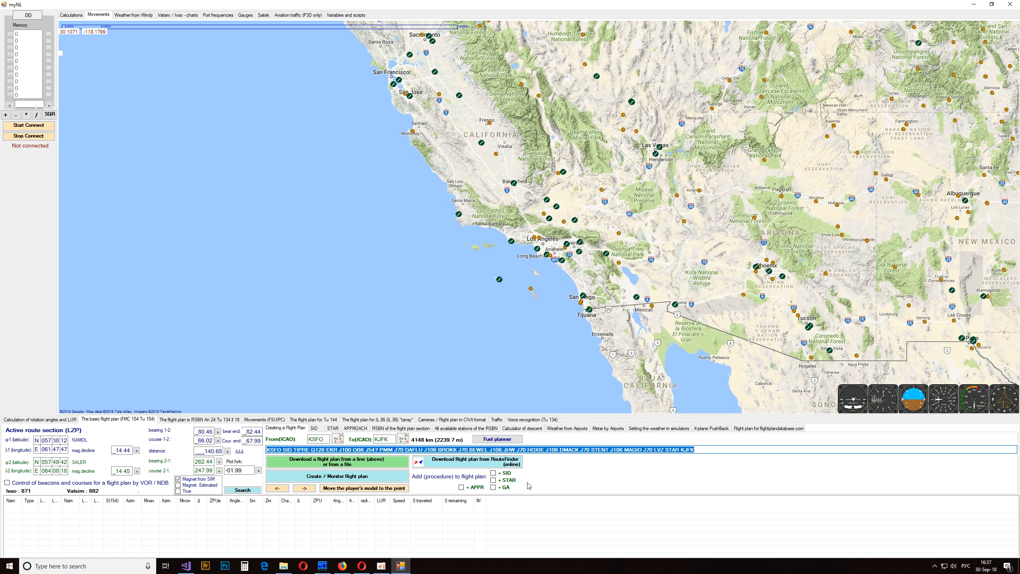
{"action": "key", "text": "Delete"}
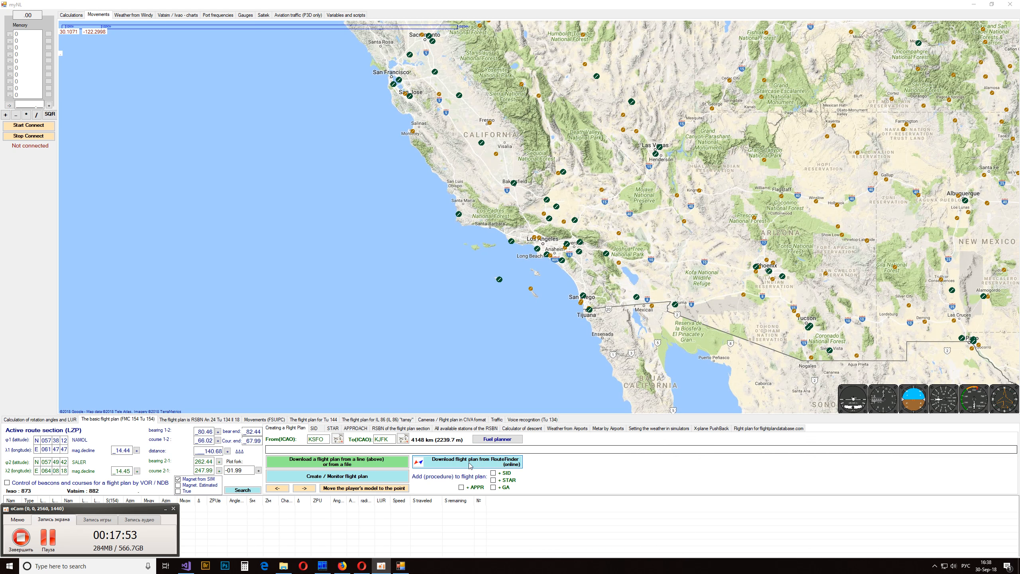
{"action": "left_click", "coordinate": [484, 464]}
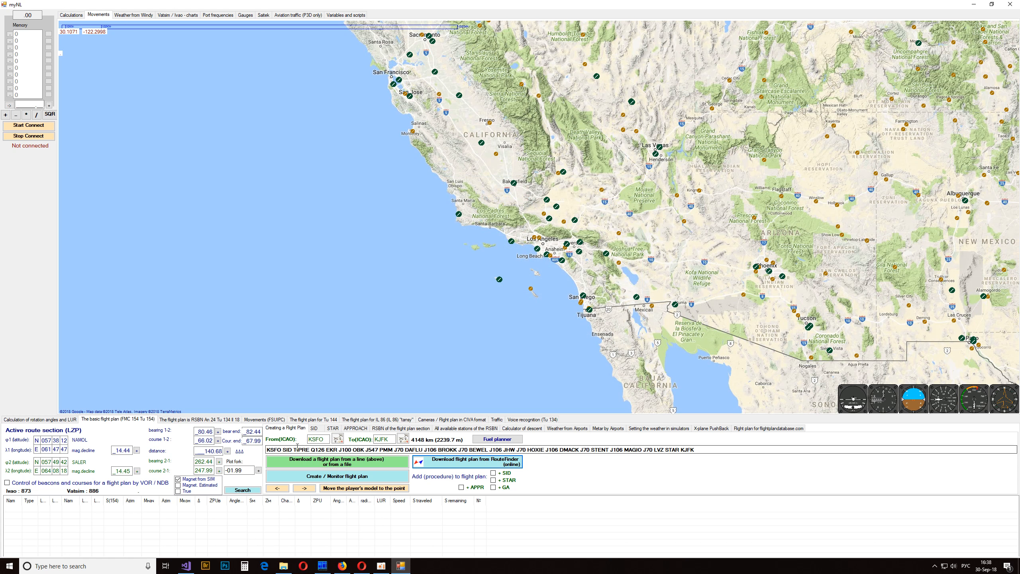
- Load the KSFO to KJFK flight plan from the route string instead of a file and follow its course across the map
{"action": "left_click_drag", "start_coordinate": [698, 451], "coordinate": [257, 444]}
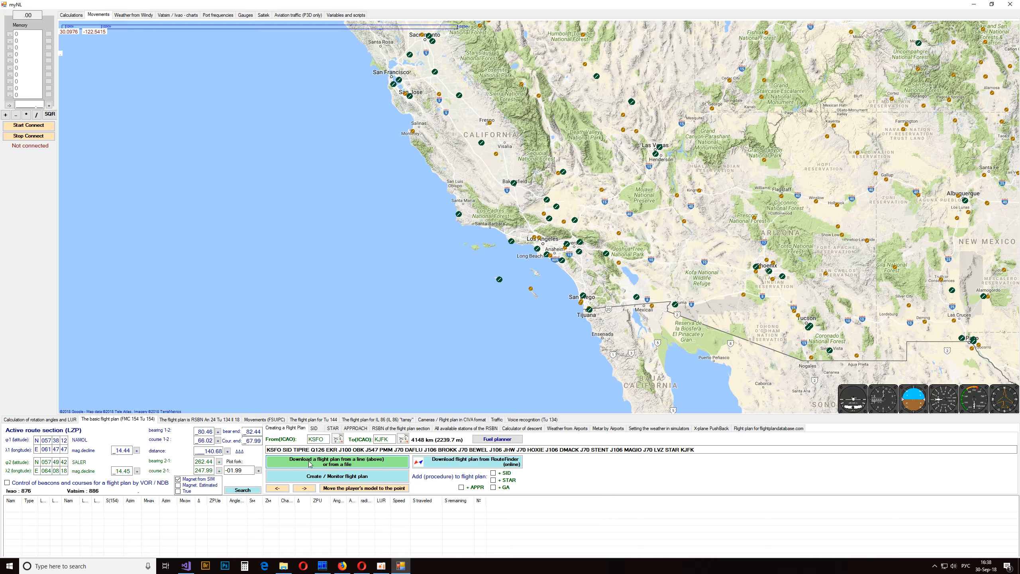
{"action": "left_click", "coordinate": [325, 463]}
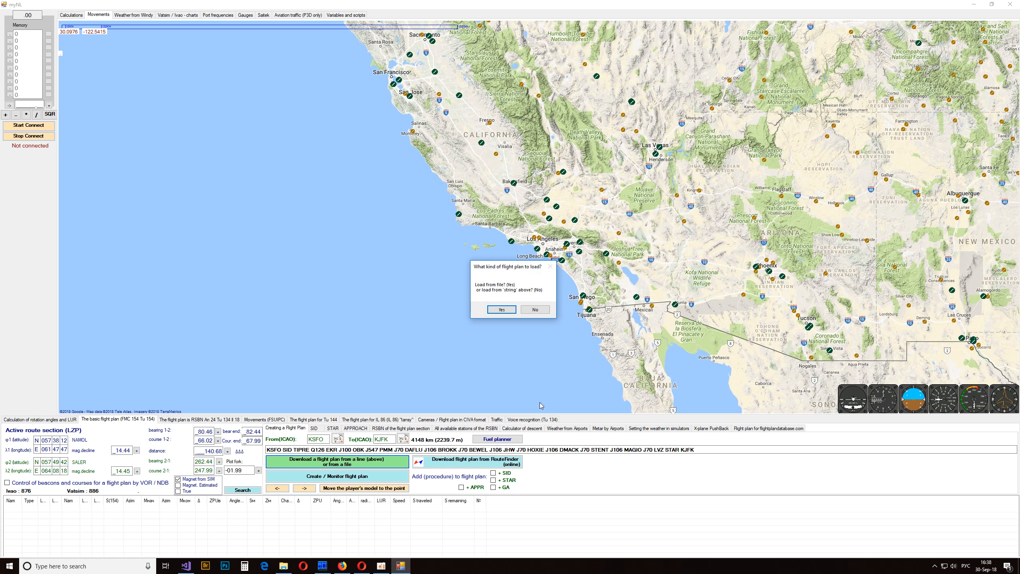
{"action": "left_click", "coordinate": [534, 309]}
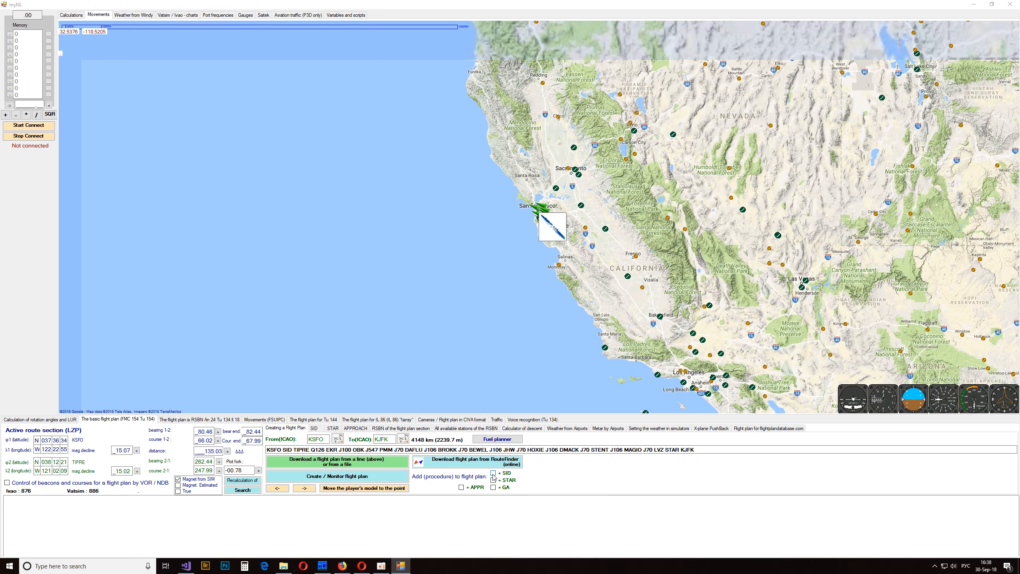
{"action": "left_click_drag", "start_coordinate": [644, 211], "coordinate": [213, 260]}
{"action": "left_click_drag", "start_coordinate": [606, 204], "coordinate": [183, 273]}
{"action": "left_click_drag", "start_coordinate": [553, 215], "coordinate": [138, 277]}
{"action": "left_click_drag", "start_coordinate": [578, 261], "coordinate": [440, 268]}
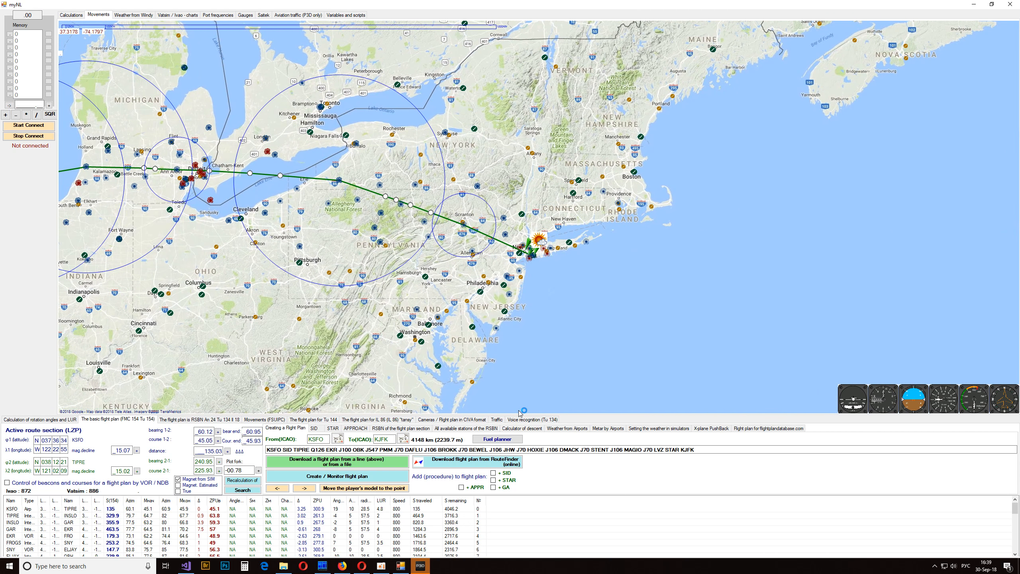
- Switch to the Prepar3D Scenario window, move it clear of the map, and check its Flight Planner before cancelling out
{"action": "left_click", "coordinate": [421, 567]}
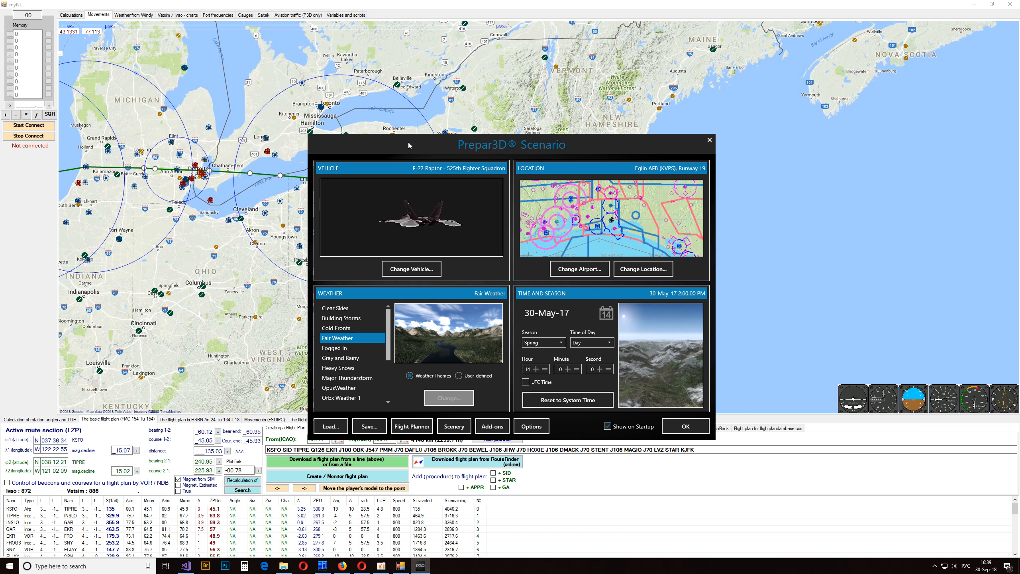
{"action": "left_click_drag", "start_coordinate": [407, 141], "coordinate": [668, 42]}
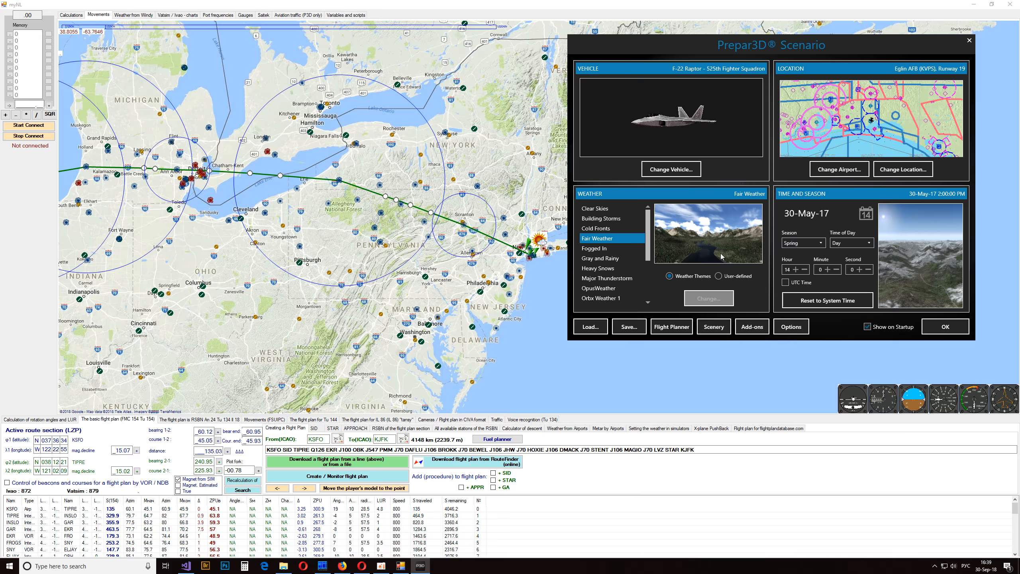
{"action": "left_click", "coordinate": [671, 326]}
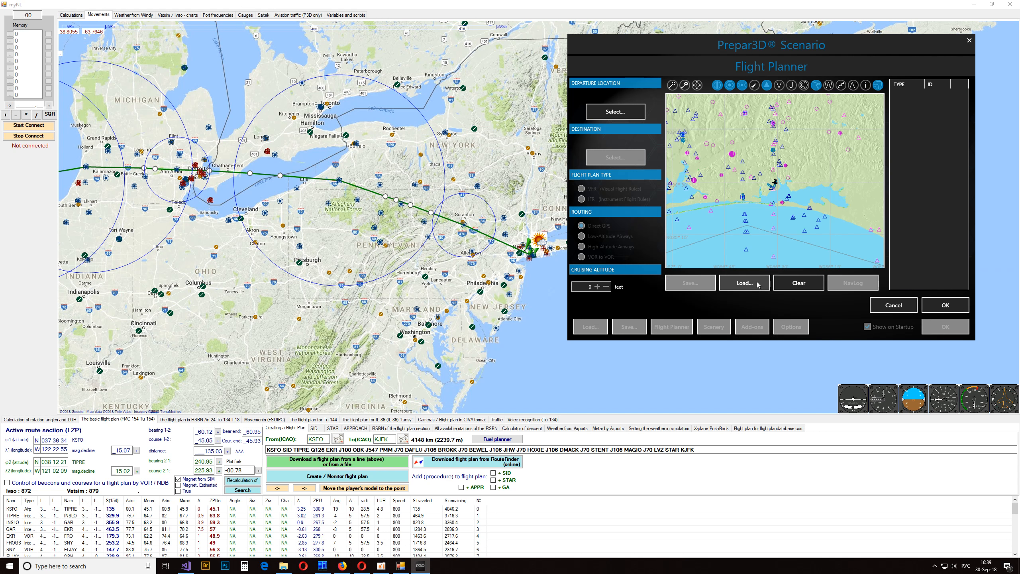
{"action": "left_click", "coordinate": [894, 305]}
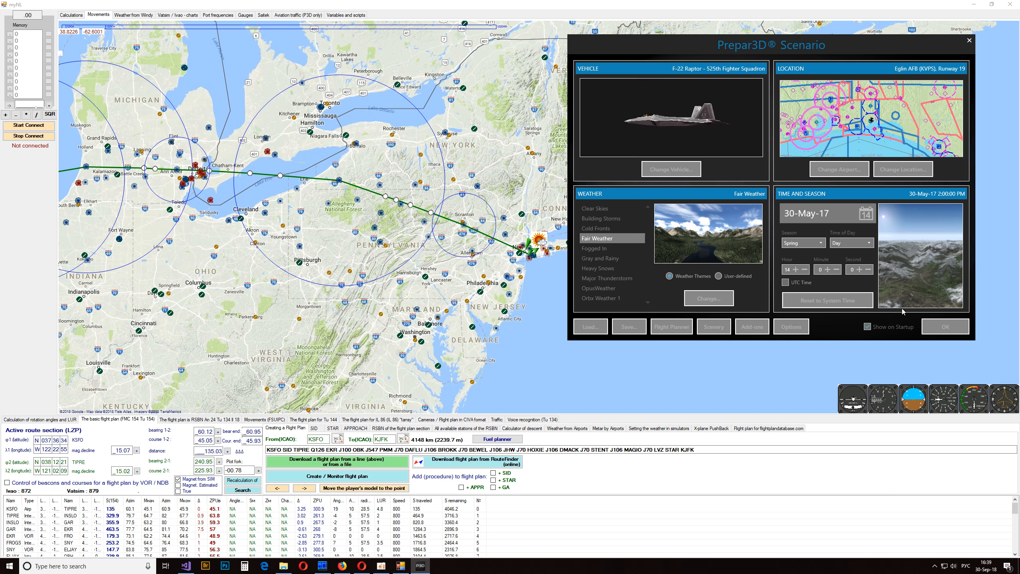
- In myNL, send the current flight plan directly to P3D as type IFR, altitude 36000 ft and route type HighAlt
{"action": "left_click", "coordinate": [226, 535]}
{"action": "right_click", "coordinate": [227, 536]}
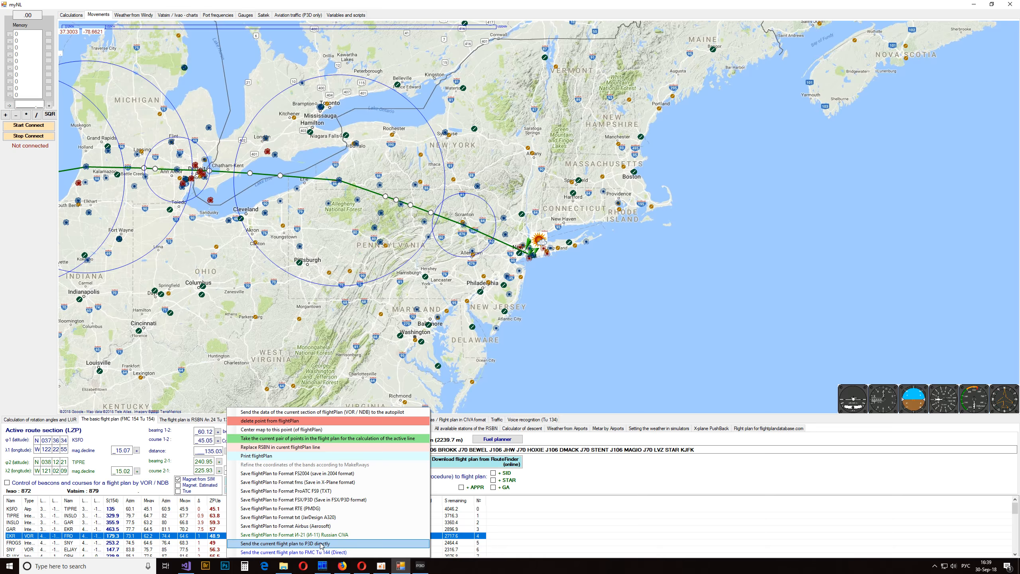
{"action": "left_click", "coordinate": [333, 545]}
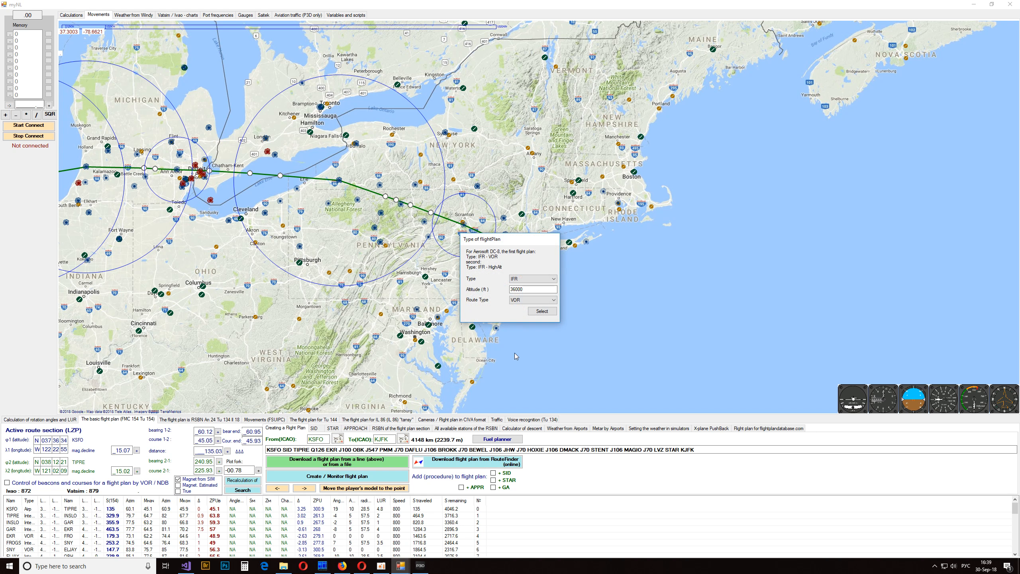
{"action": "left_click", "coordinate": [521, 280]}
{"action": "left_click", "coordinate": [522, 286]}
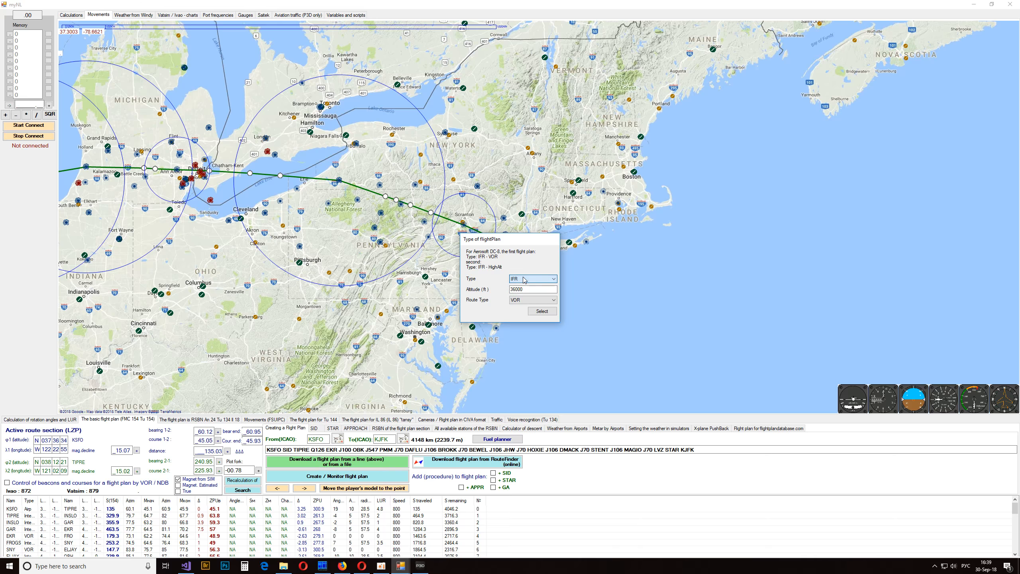
{"action": "left_click_drag", "start_coordinate": [539, 289], "coordinate": [486, 286]}
{"action": "left_click", "coordinate": [539, 302]}
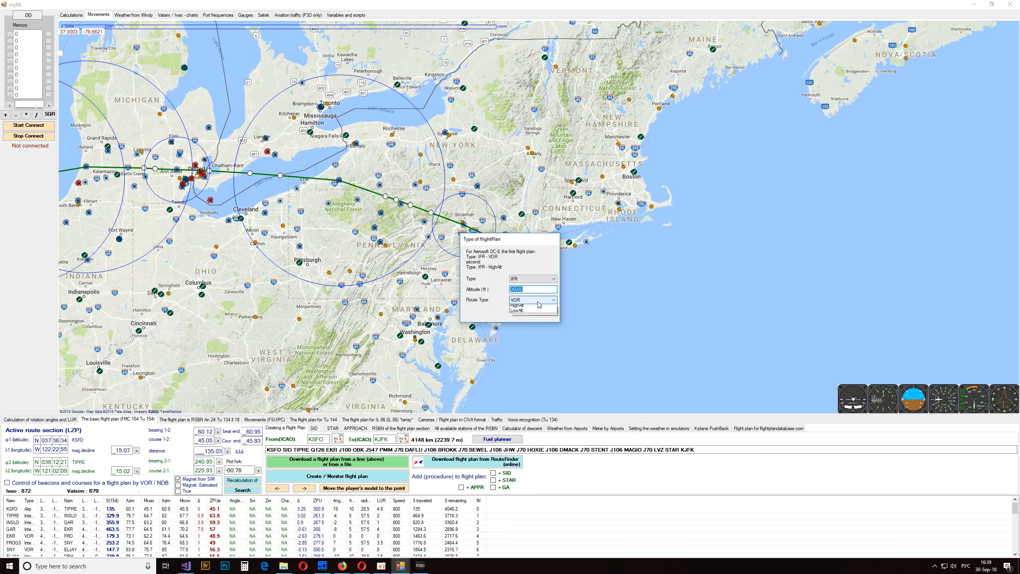
{"action": "left_click", "coordinate": [534, 315]}
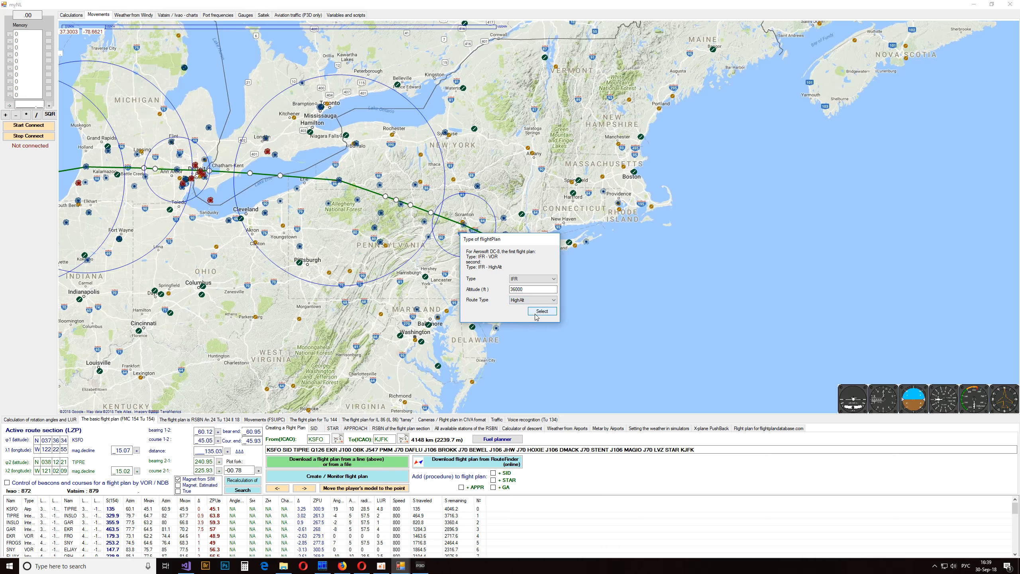
{"action": "left_click", "coordinate": [542, 311]}
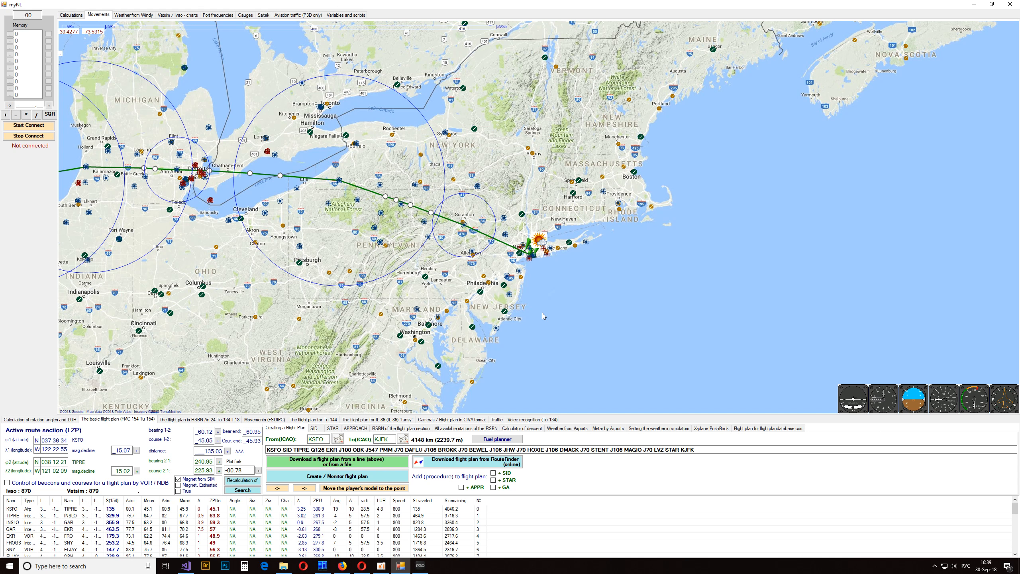
- Inspect the received KSFO to KJFK route in Prepar3D's Flight Planner from coast to coast, then cancel and return to myNL
{"action": "left_click", "coordinate": [420, 565]}
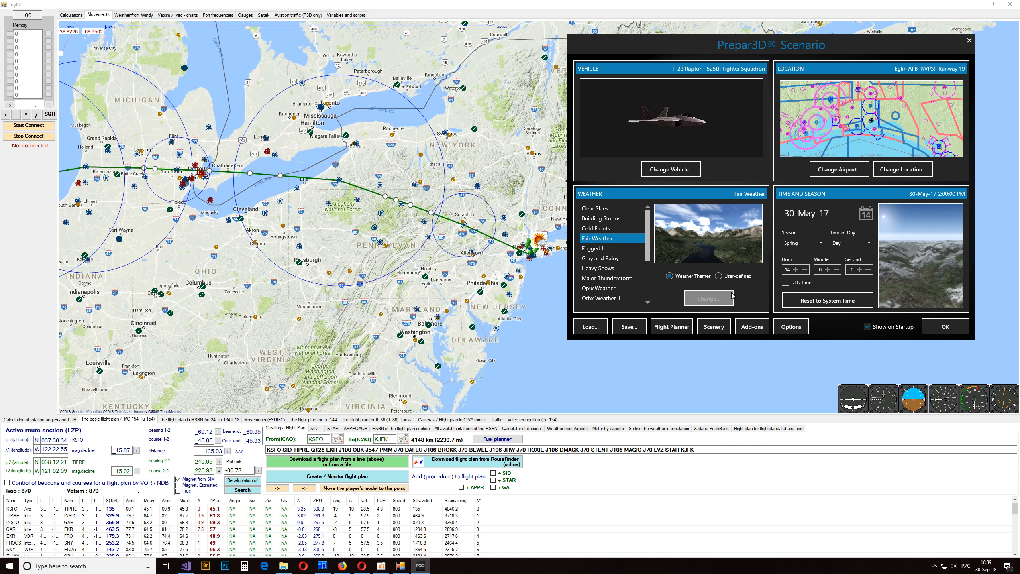
{"action": "left_click", "coordinate": [672, 329]}
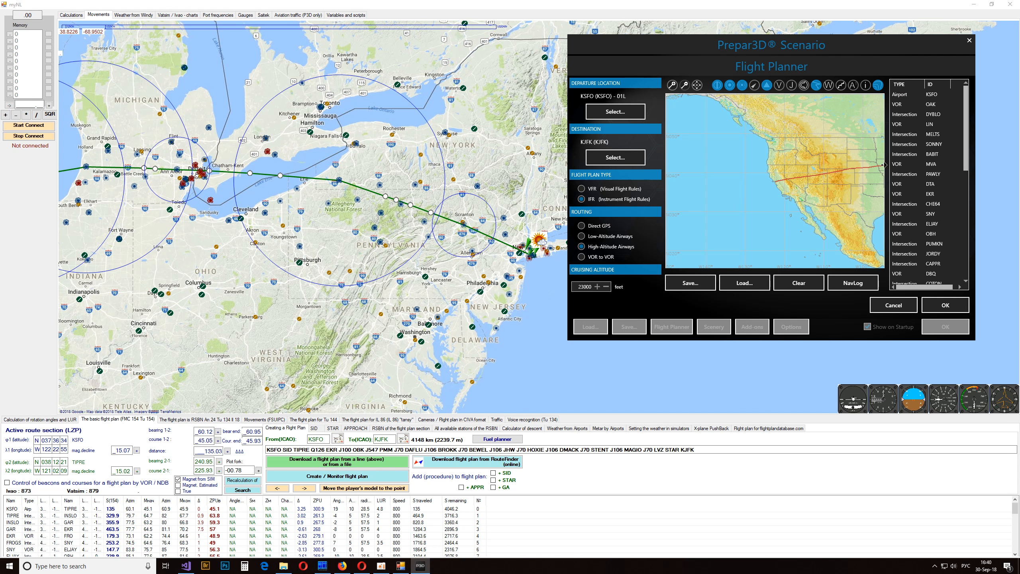
{"action": "left_click", "coordinate": [879, 169]}
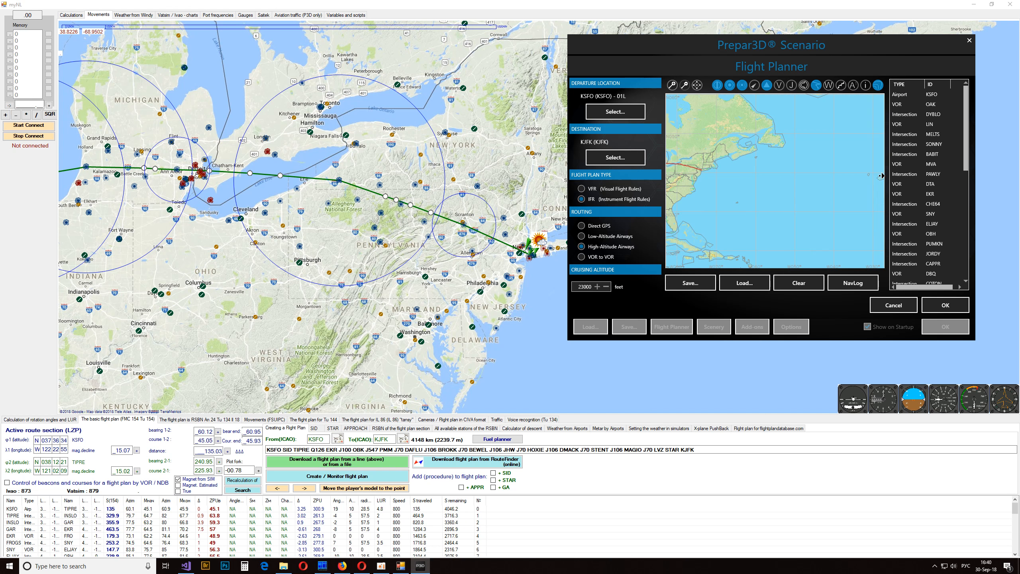
{"action": "left_click", "coordinate": [669, 185]}
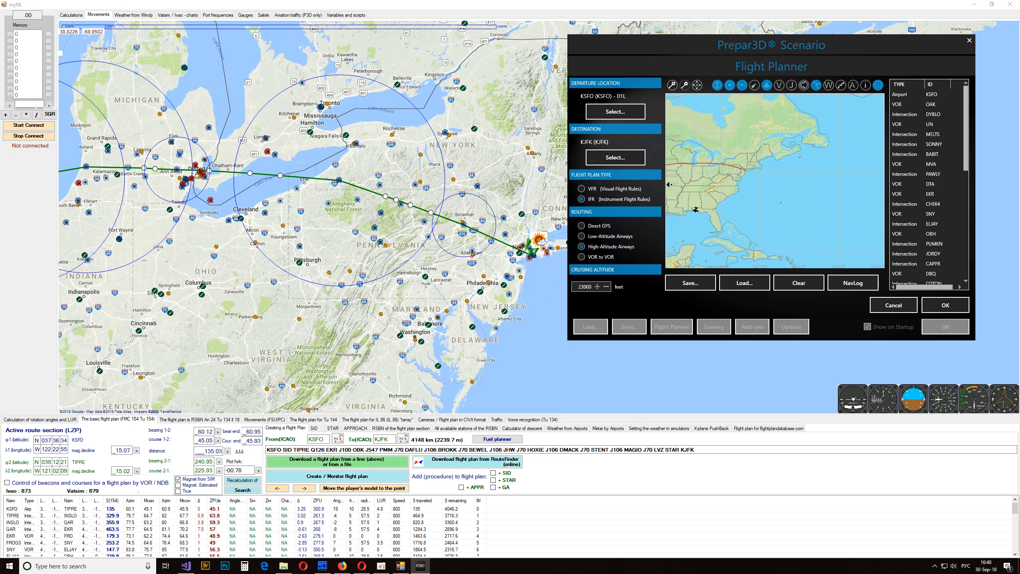
{"action": "left_click", "coordinate": [669, 185]}
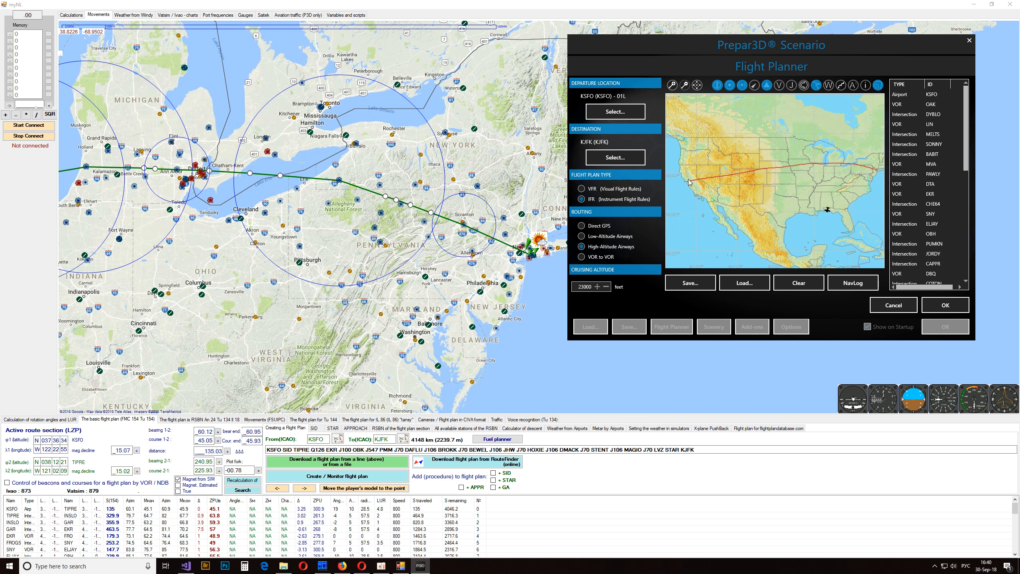
{"action": "left_click", "coordinate": [894, 305]}
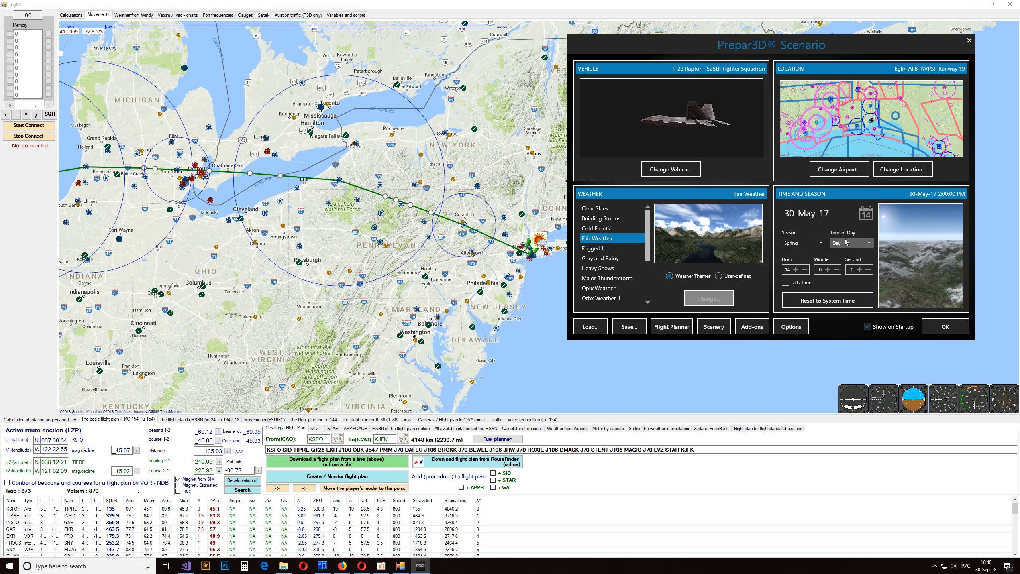
{"action": "left_click", "coordinate": [370, 328]}
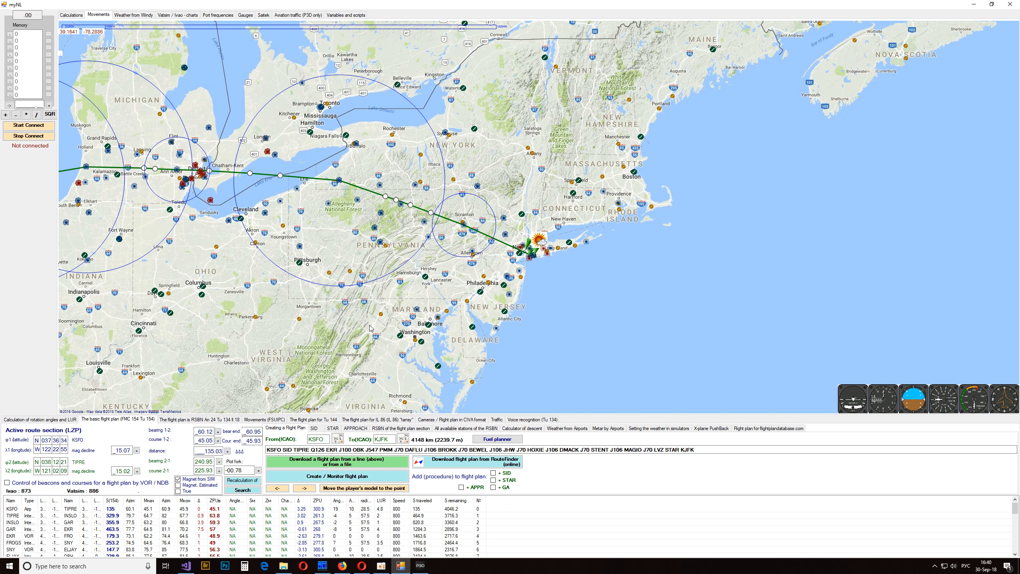
{"action": "left_click_drag", "start_coordinate": [144, 306], "coordinate": [755, 245]}
{"action": "left_click_drag", "start_coordinate": [136, 282], "coordinate": [721, 247]}
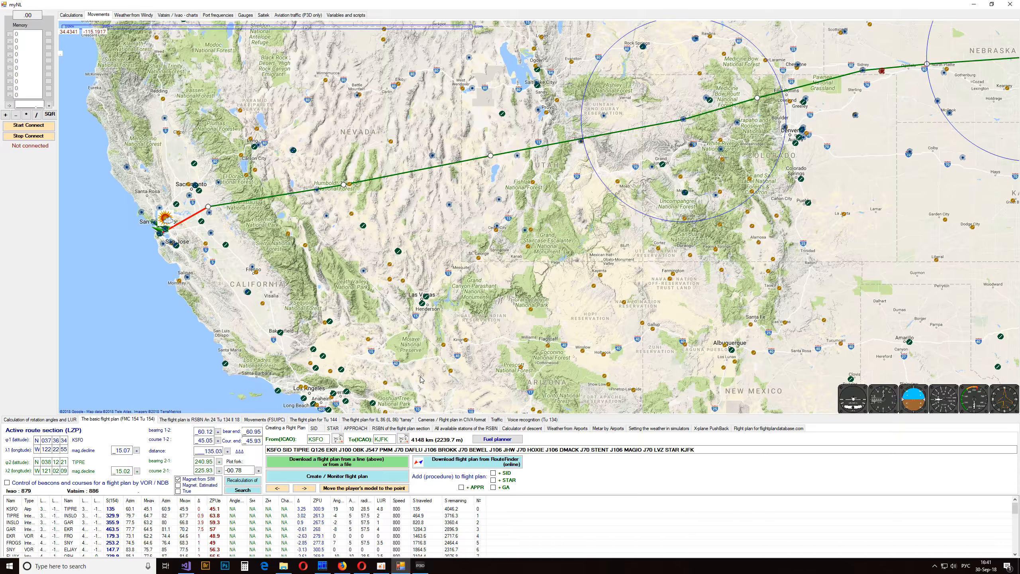
{"action": "left_click", "coordinate": [383, 462]}
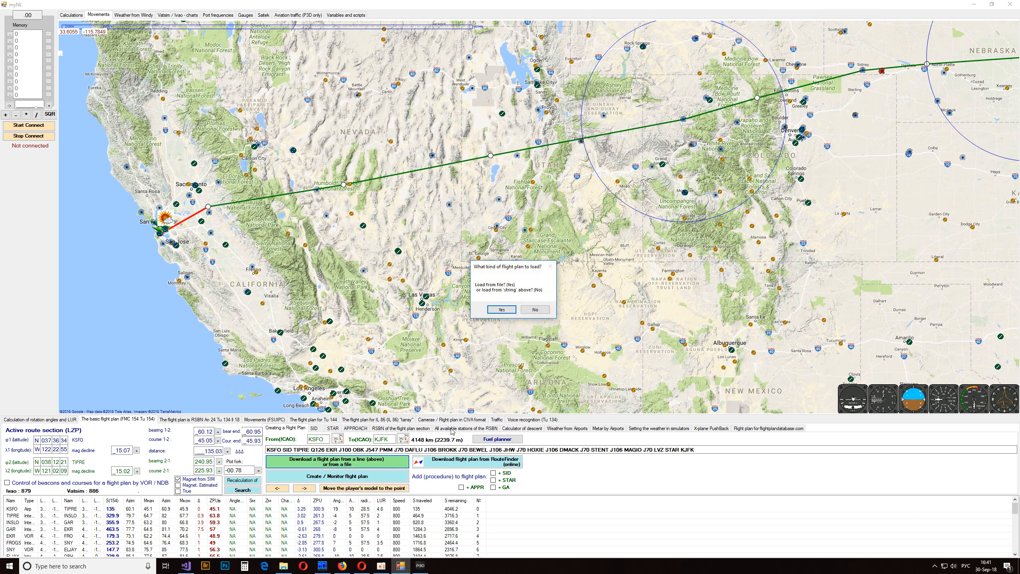
{"action": "left_click", "coordinate": [502, 309]}
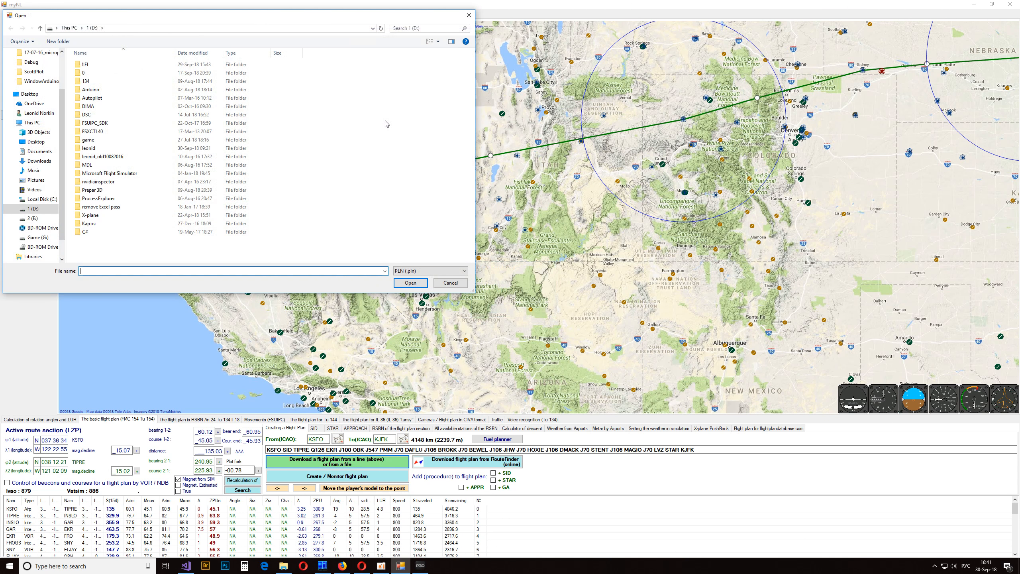
{"action": "left_click_drag", "start_coordinate": [271, 18], "coordinate": [698, 116]}
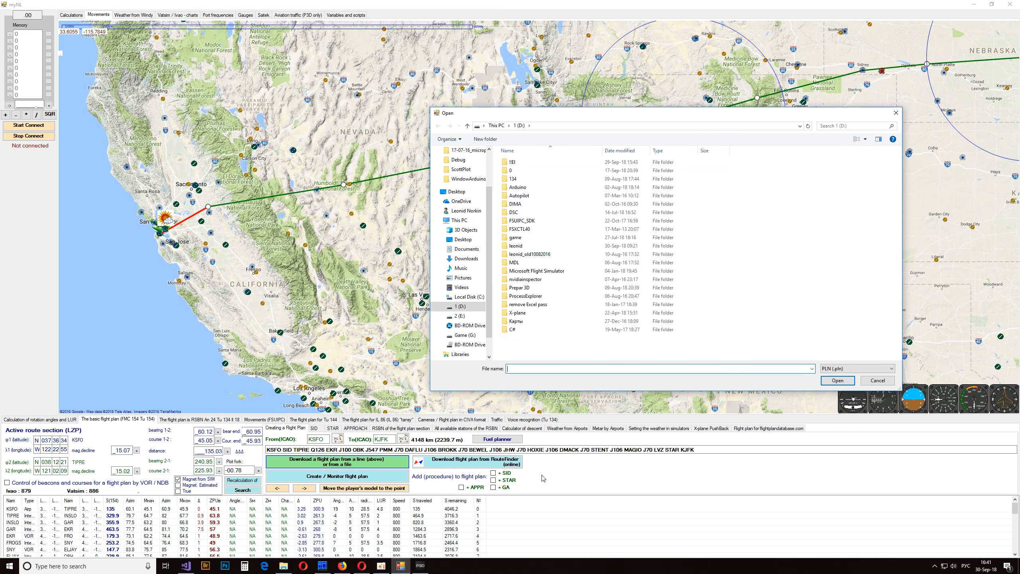
{"action": "left_click", "coordinate": [876, 380]}
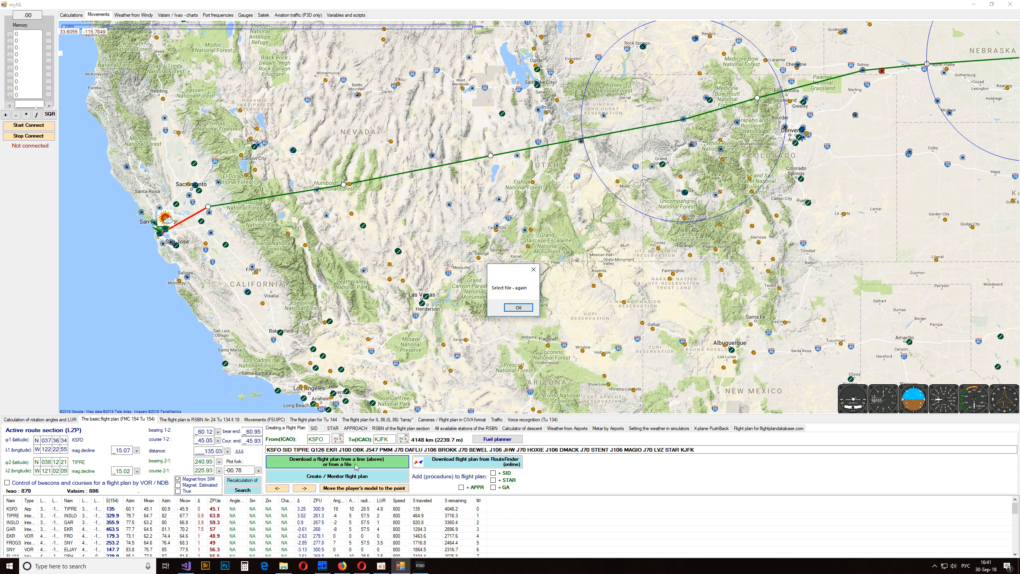
{"action": "left_click", "coordinate": [518, 307]}
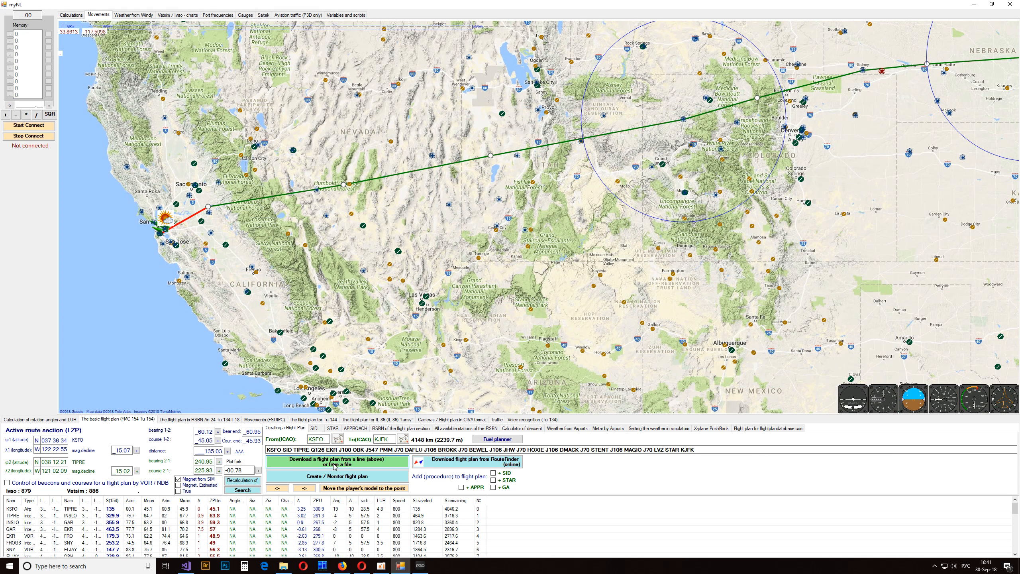
- Load the flight plan from the file KVPSKMIA.pln on the Game (G:) drive
{"action": "left_click", "coordinate": [379, 461]}
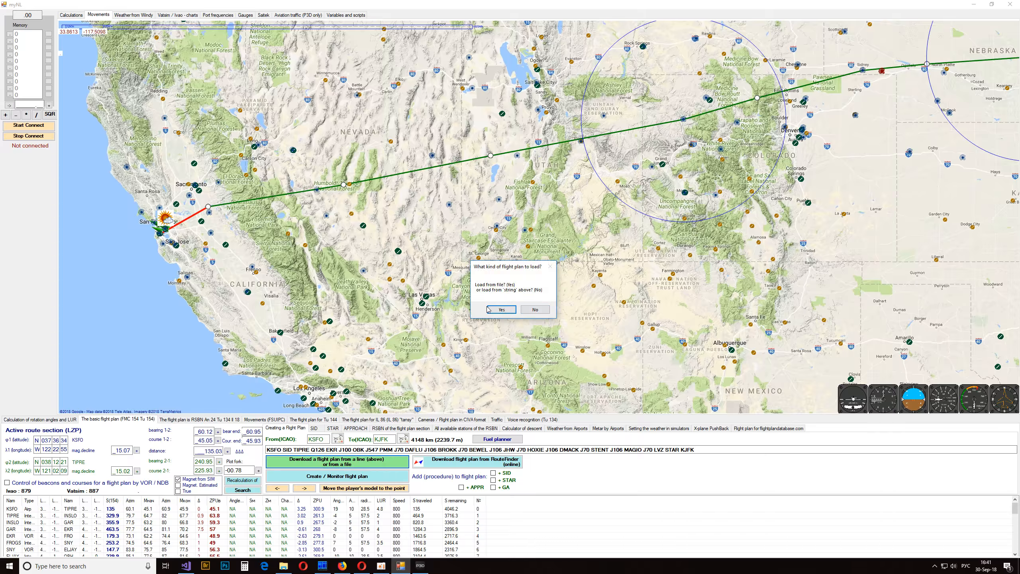
{"action": "left_click", "coordinate": [513, 314]}
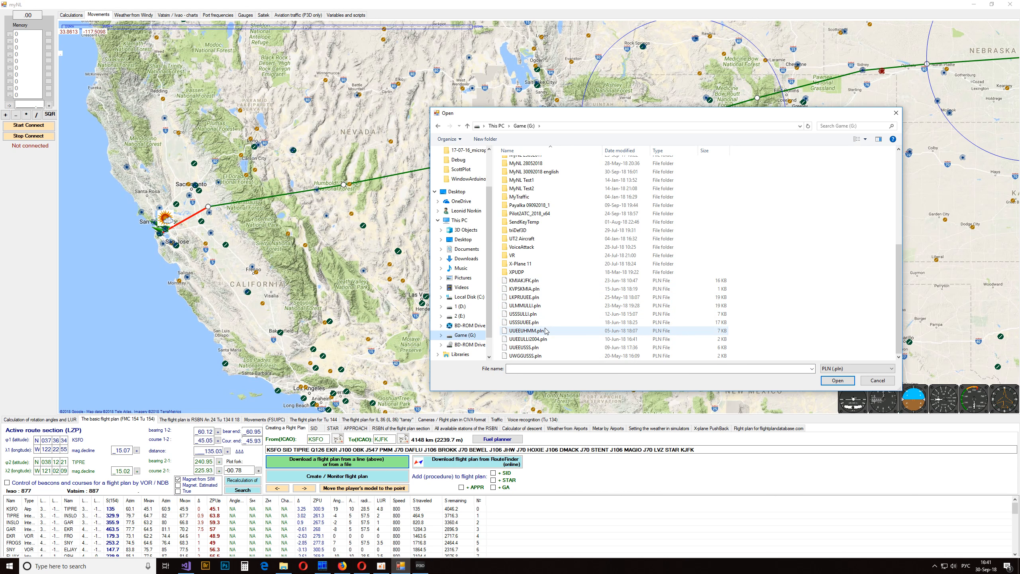
{"action": "left_click", "coordinate": [542, 289]}
{"action": "left_click", "coordinate": [840, 380]}
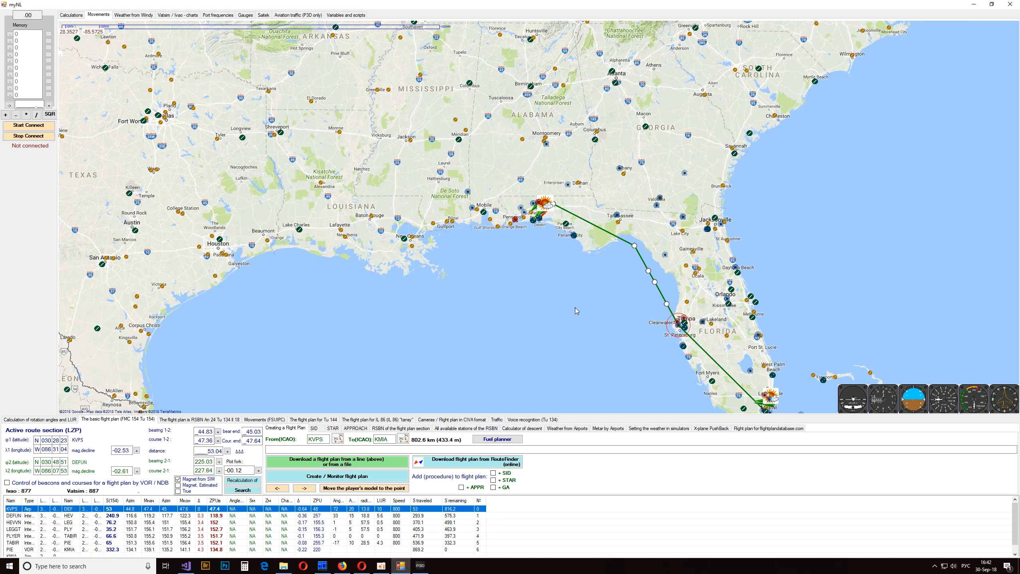
- Inspect the KVPS to KMIA route on the map from the Florida Panhandle down to Miami and back in overview
{"action": "left_click_drag", "start_coordinate": [576, 307], "coordinate": [569, 265]}
{"action": "scroll", "coordinate": [526, 191], "scroll_direction": "up", "scroll_amount": 2}
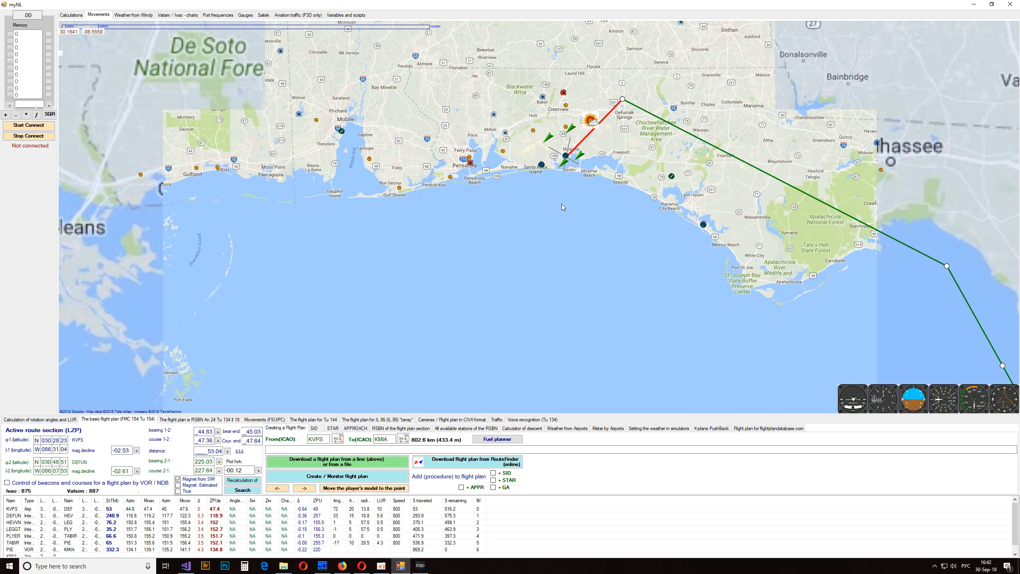
{"action": "mouse_move", "coordinate": [566, 158]}
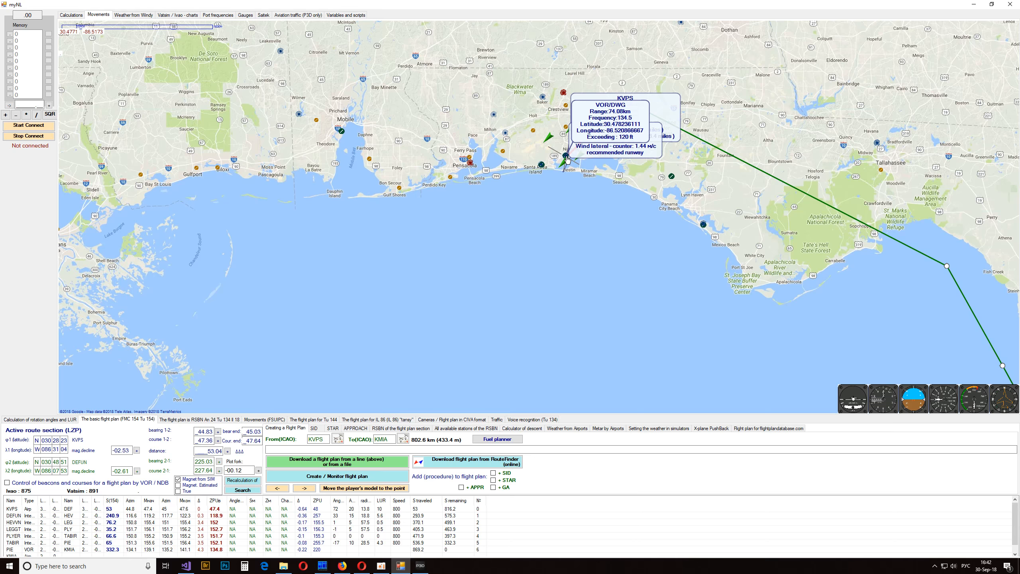
{"action": "mouse_move", "coordinate": [721, 300]}
{"action": "left_mouse_down"}
{"action": "mouse_move", "coordinate": [450, 153]}
{"action": "mouse_move", "coordinate": [377, 63]}
{"action": "mouse_move", "coordinate": [373, 41]}
{"action": "left_mouse_up"}
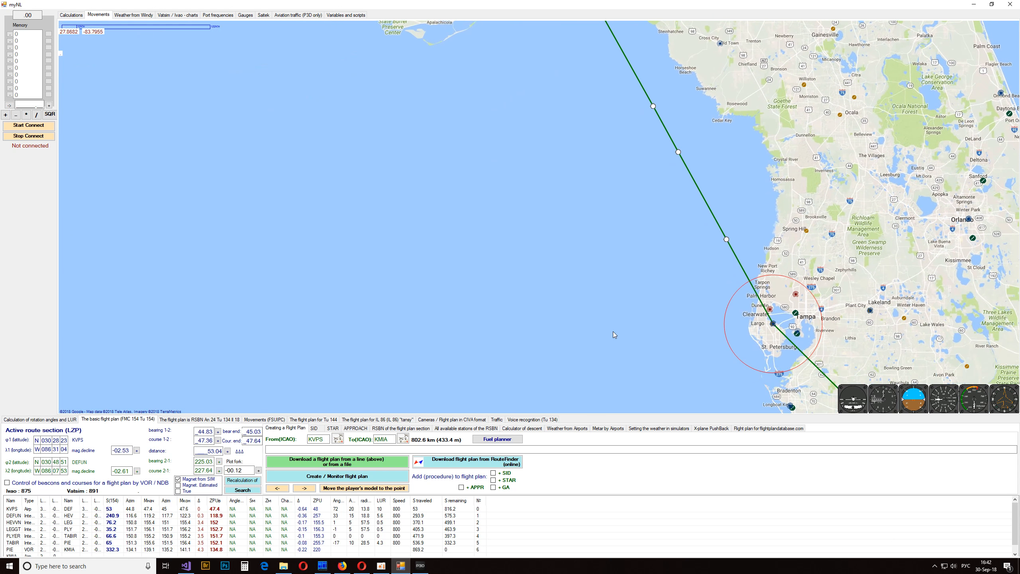
{"action": "left_click_drag", "start_coordinate": [612, 331], "coordinate": [451, 116]}
{"action": "left_click_drag", "start_coordinate": [542, 257], "coordinate": [390, 50]}
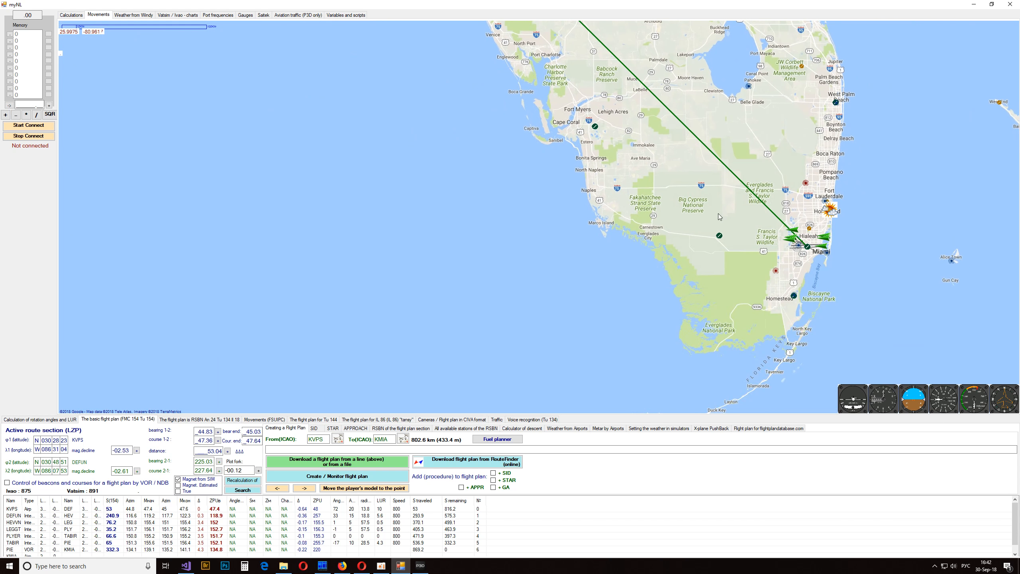
{"action": "left_click_drag", "start_coordinate": [317, 128], "coordinate": [643, 316]}
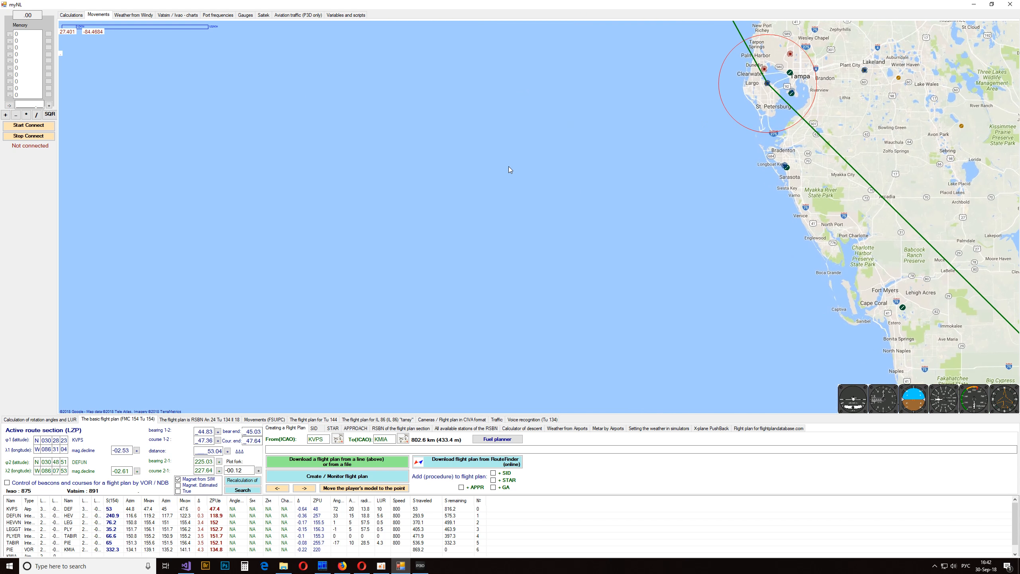
{"action": "scroll", "coordinate": [539, 218], "scroll_direction": "down", "scroll_amount": 2}
{"action": "left_click_drag", "start_coordinate": [503, 167], "coordinate": [594, 273]}
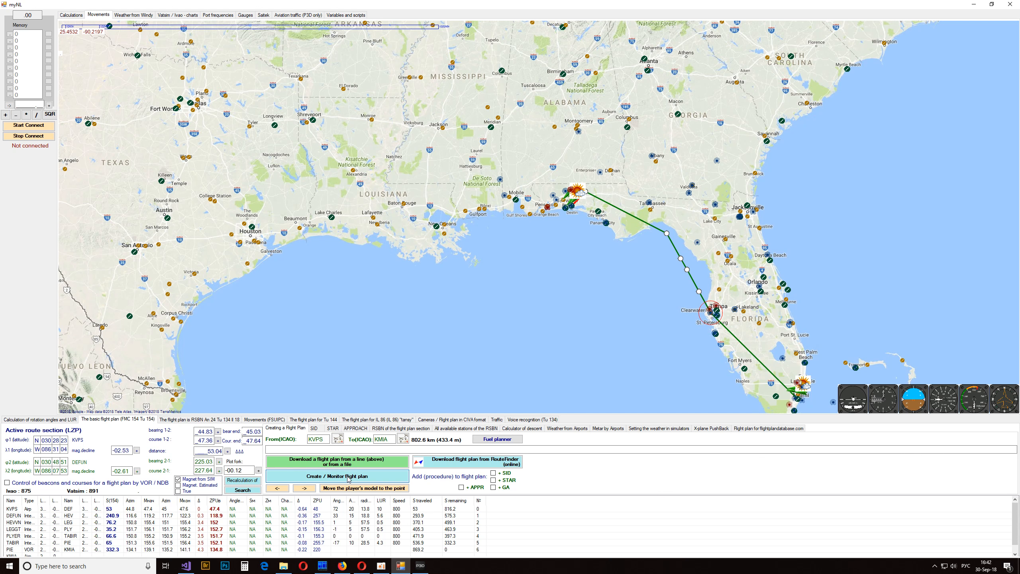
- Close the current myNL session and, in the new one, open the Create / track a flight plan window for KMIA to KJFK
{"action": "left_click", "coordinate": [1007, 5]}
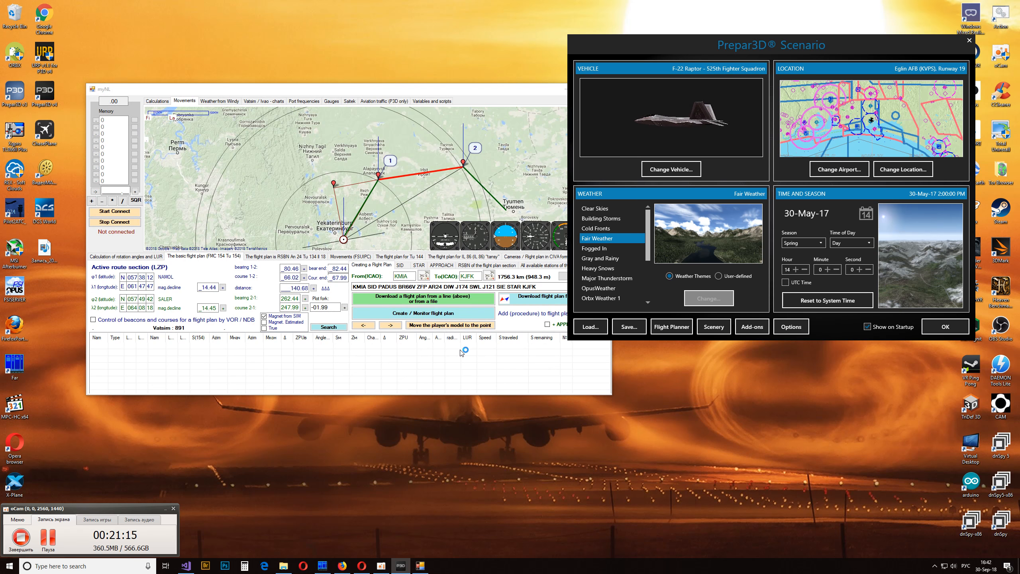
{"action": "left_click", "coordinate": [404, 91]}
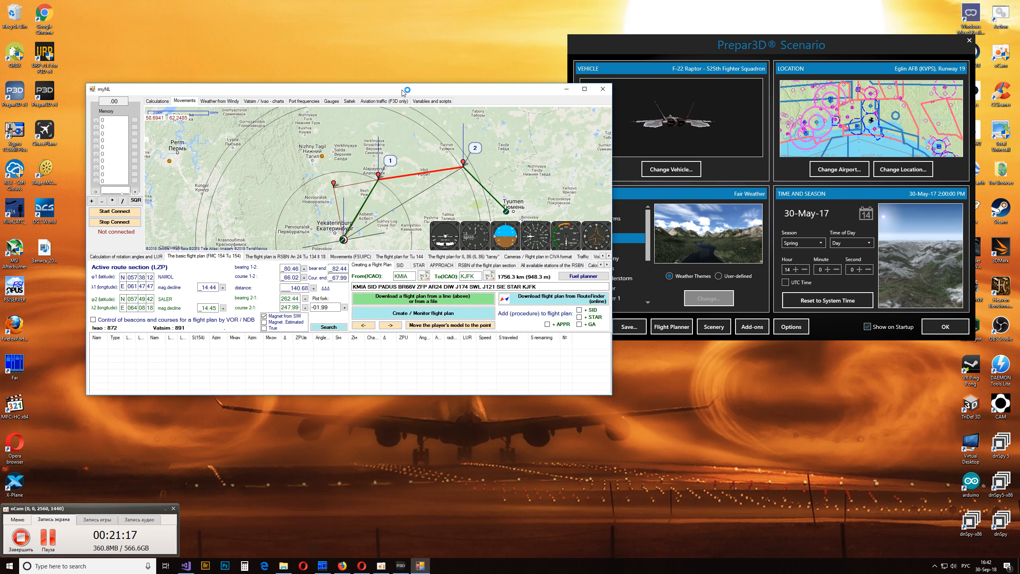
{"action": "left_click", "coordinate": [417, 313]}
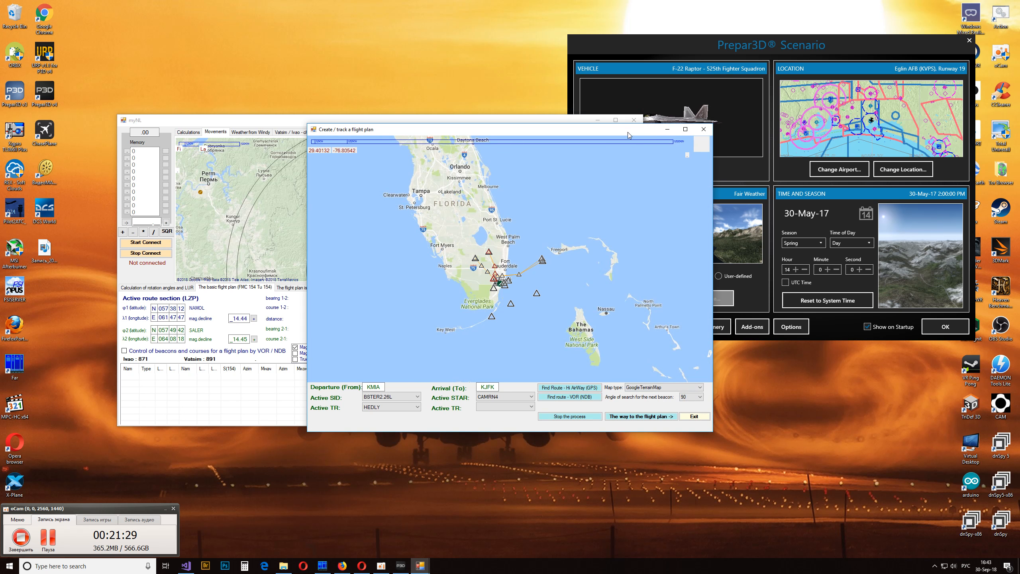
- Arrange the main myNL window and the Create / track a flight plan window side by side, and check that their departure and arrival codes match
{"action": "left_click_drag", "start_coordinate": [590, 129], "coordinate": [736, 194]}
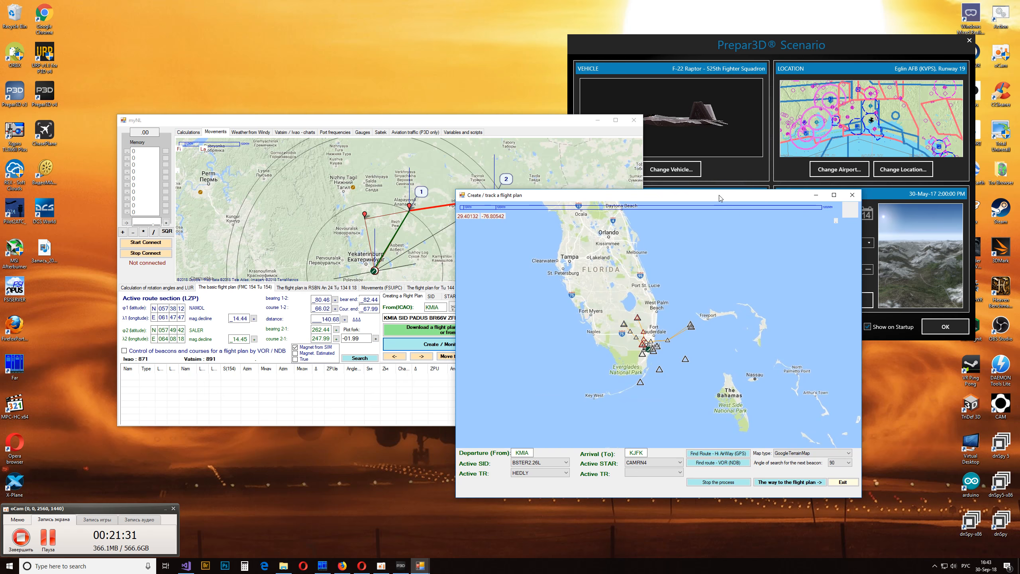
{"action": "left_click", "coordinate": [489, 153]}
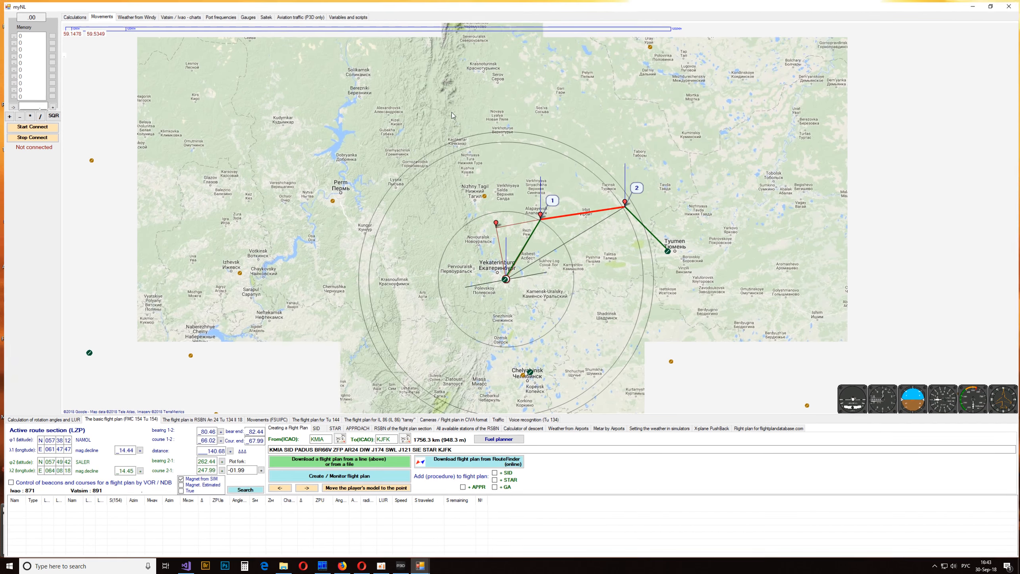
{"action": "double_click", "coordinate": [451, 120]}
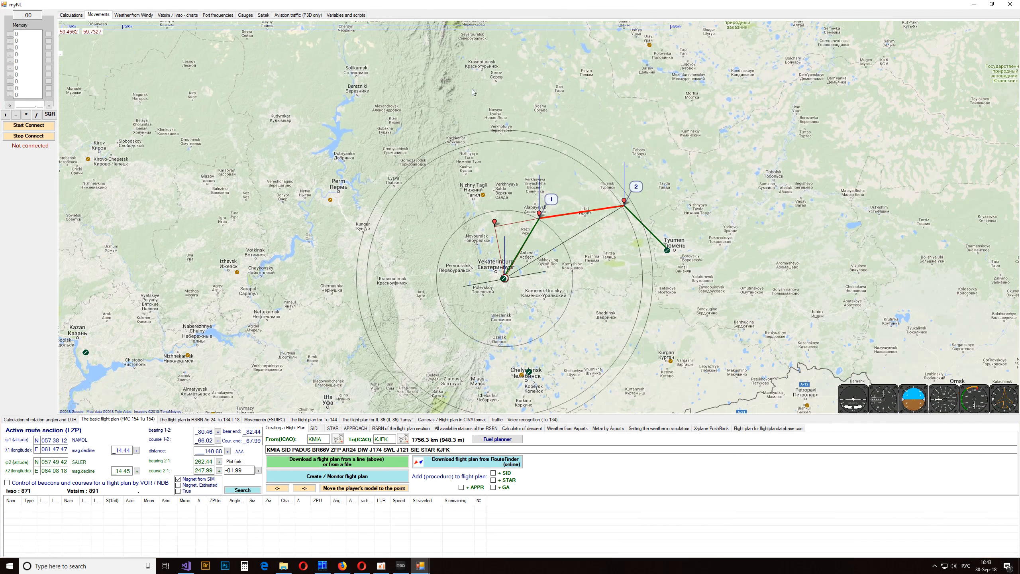
{"action": "left_click_drag", "start_coordinate": [594, 6], "coordinate": [322, 48]}
{"action": "left_click", "coordinate": [572, 394]}
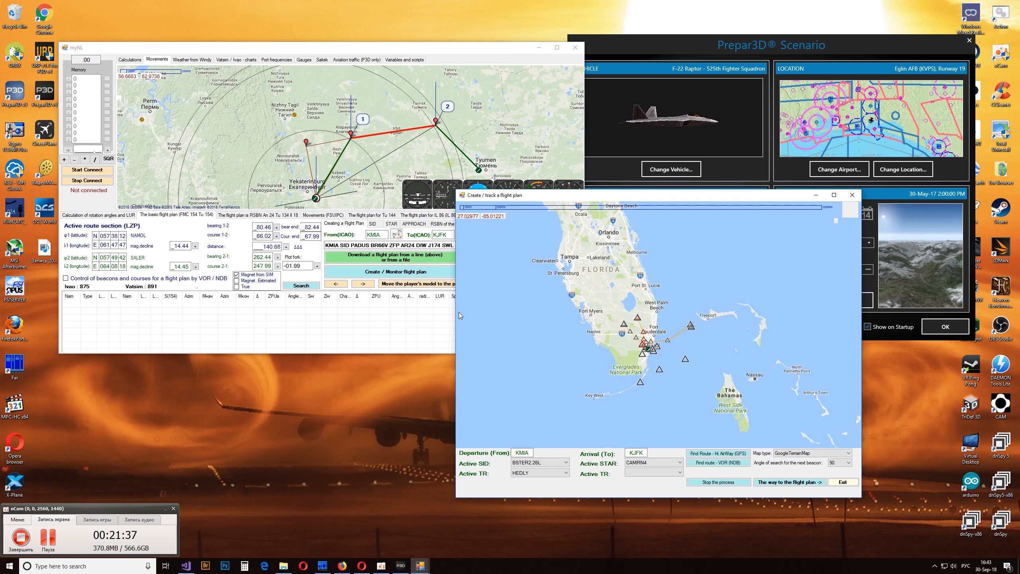
{"action": "double_click", "coordinate": [527, 453]}
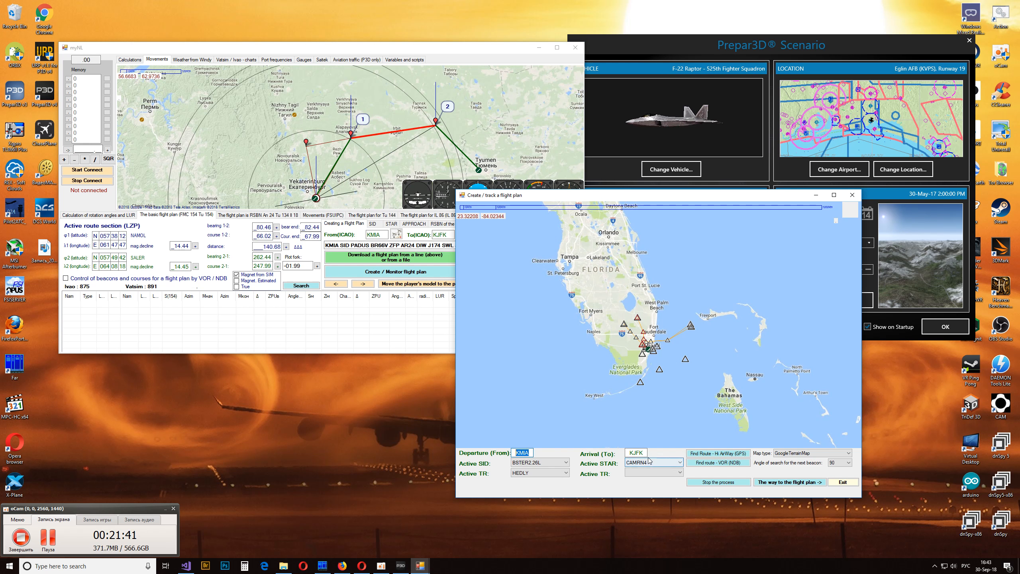
{"action": "double_click", "coordinate": [635, 453]}
{"action": "left_click", "coordinate": [560, 167]}
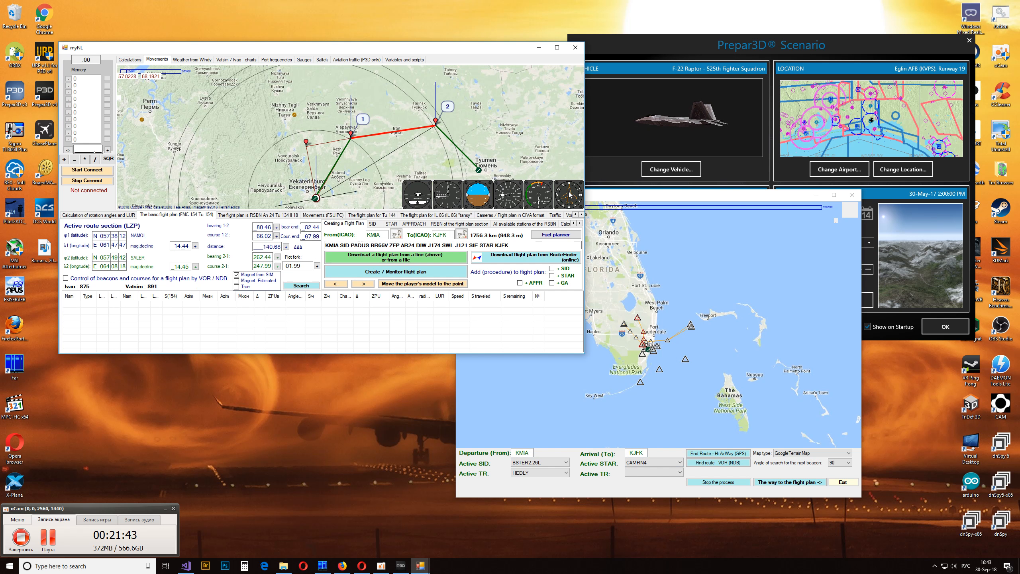
{"action": "left_click_drag", "start_coordinate": [613, 198], "coordinate": [746, 193]}
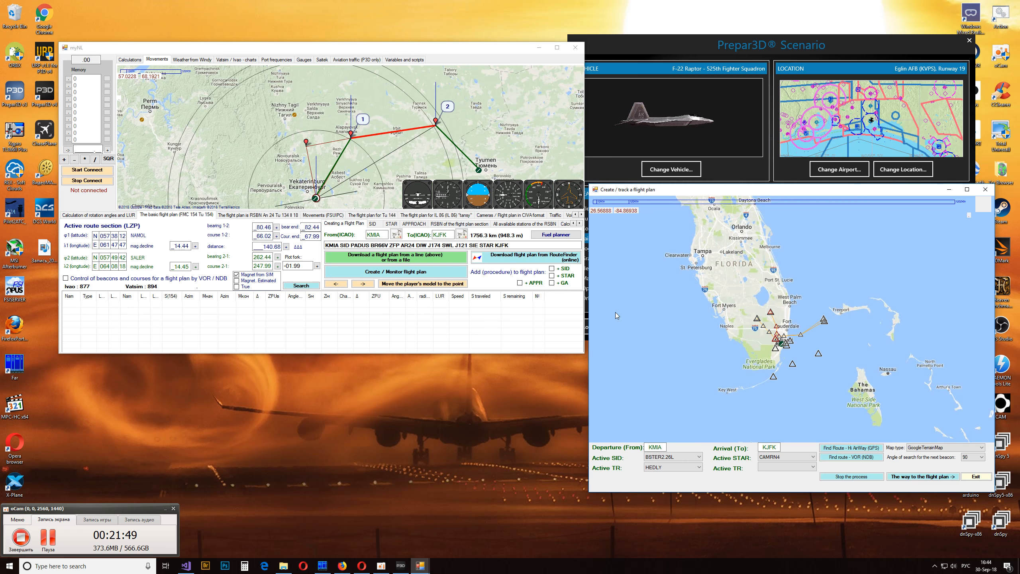
- Maximize the Create / track a flight plan window and bring the departure procedure points around Miami into close view
{"action": "double_click", "coordinate": [778, 189]}
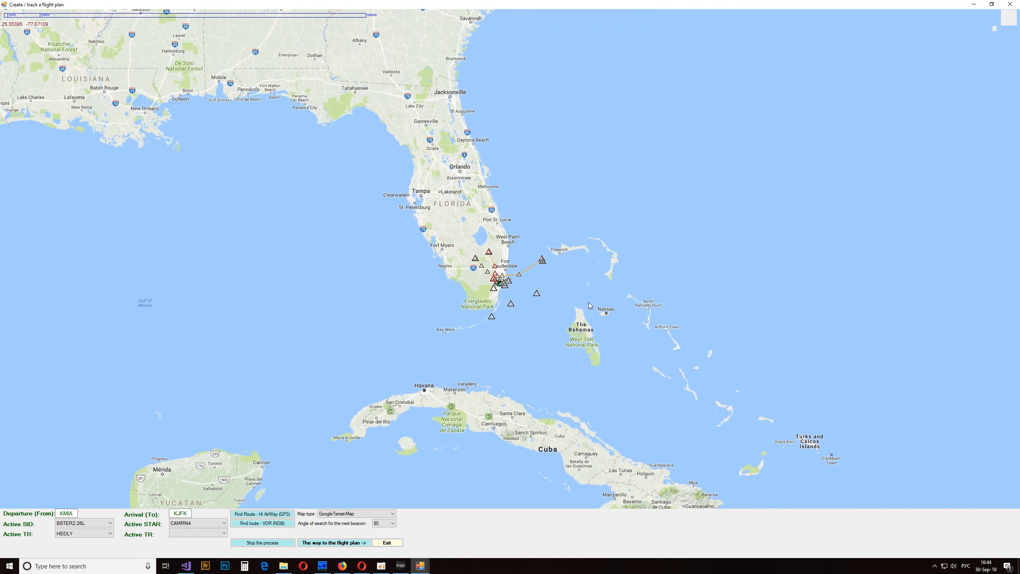
{"action": "left_click_drag", "start_coordinate": [593, 159], "coordinate": [542, 192]}
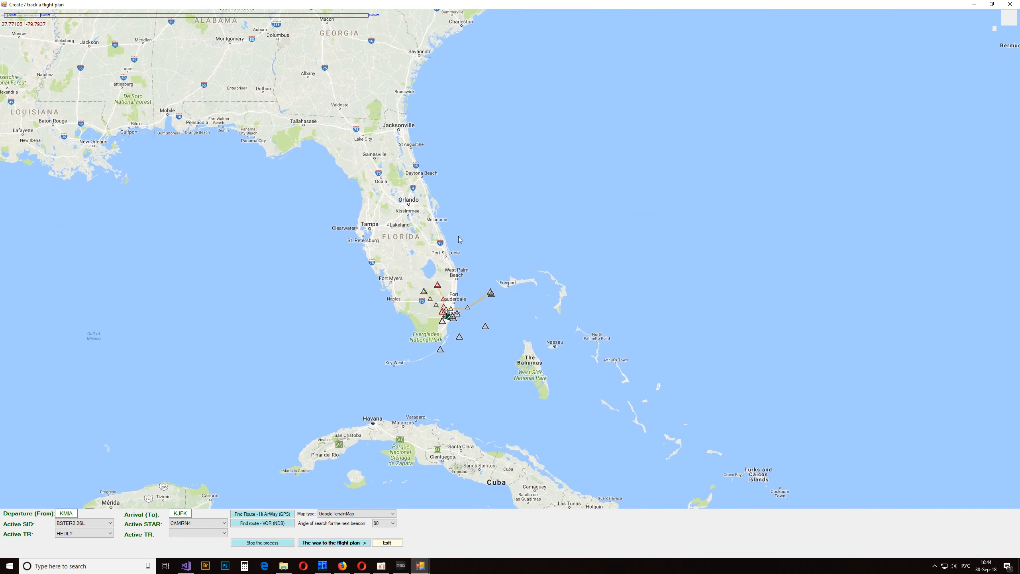
{"action": "scroll", "coordinate": [510, 284], "scroll_direction": "up", "scroll_amount": 2}
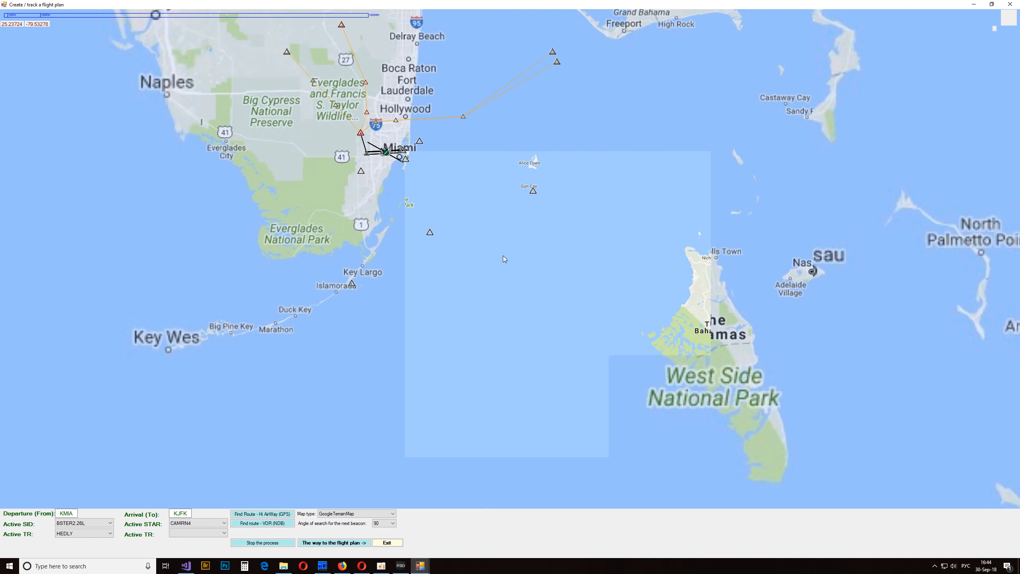
{"action": "left_click_drag", "start_coordinate": [525, 264], "coordinate": [589, 362]}
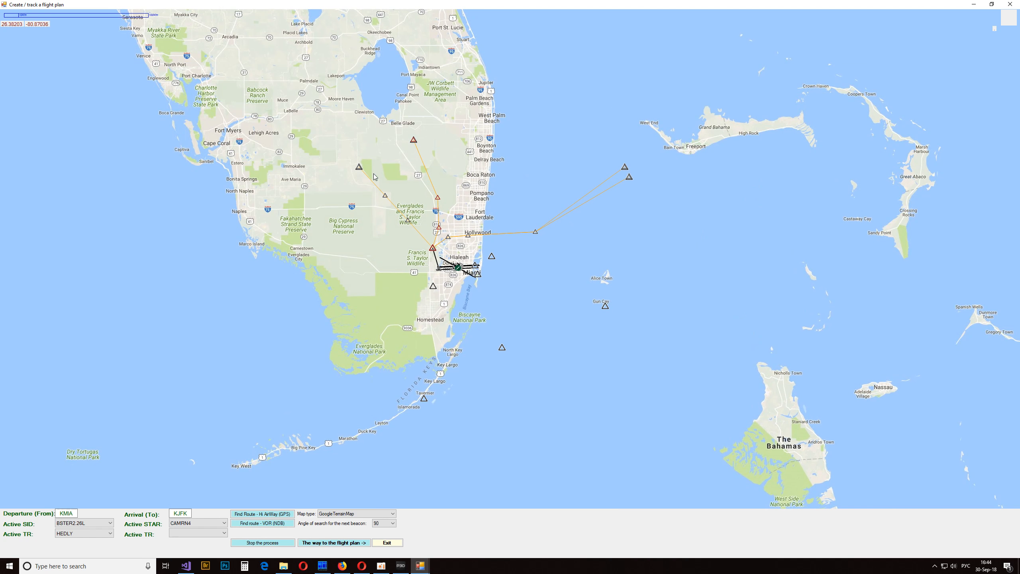
- Preview the Miami SIDs on the map through EONNS2, SKIPS2, PADUS2, VALLY2, HEDLY2 and WINCO2, ending with DEEEP2.26L as active SID
{"action": "left_click", "coordinate": [505, 349]}
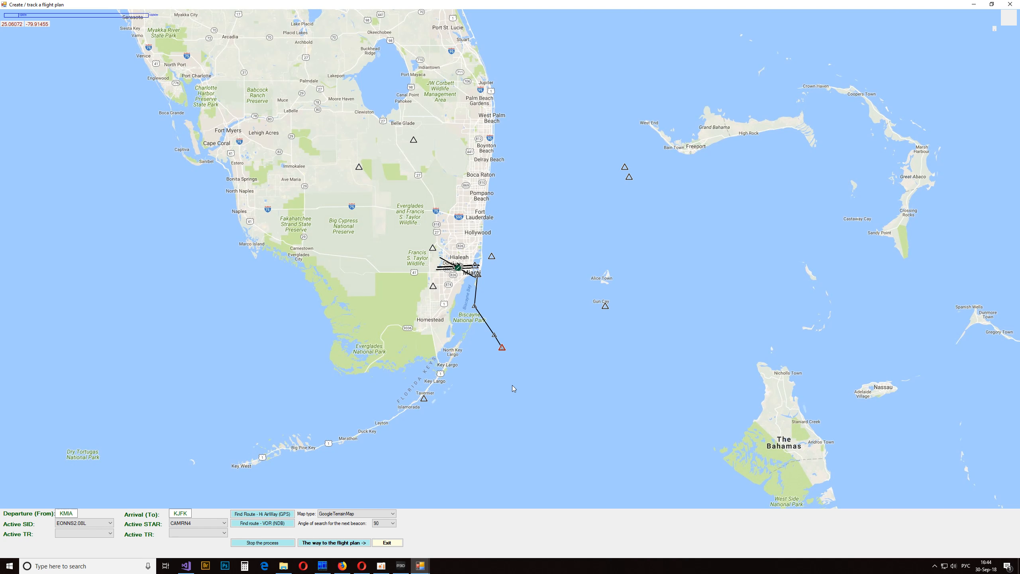
{"action": "left_click", "coordinate": [606, 305]}
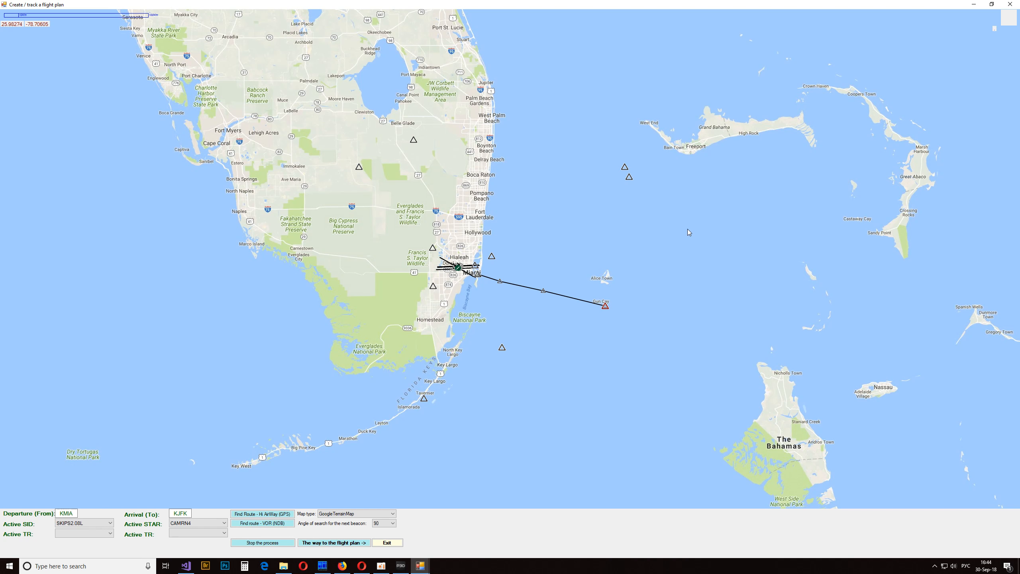
{"action": "mouse_move", "coordinate": [676, 187]}
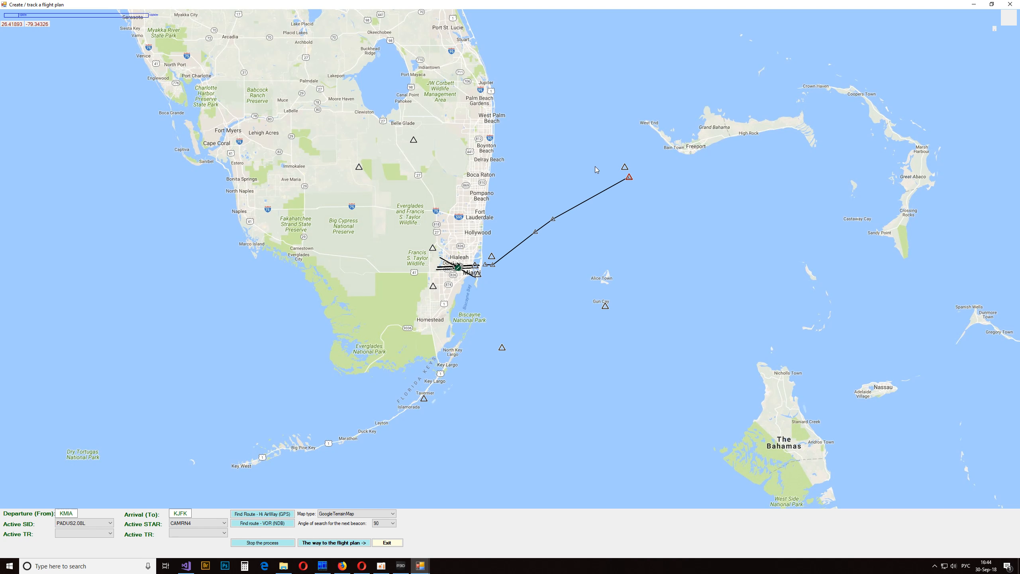
{"action": "left_click", "coordinate": [624, 166]}
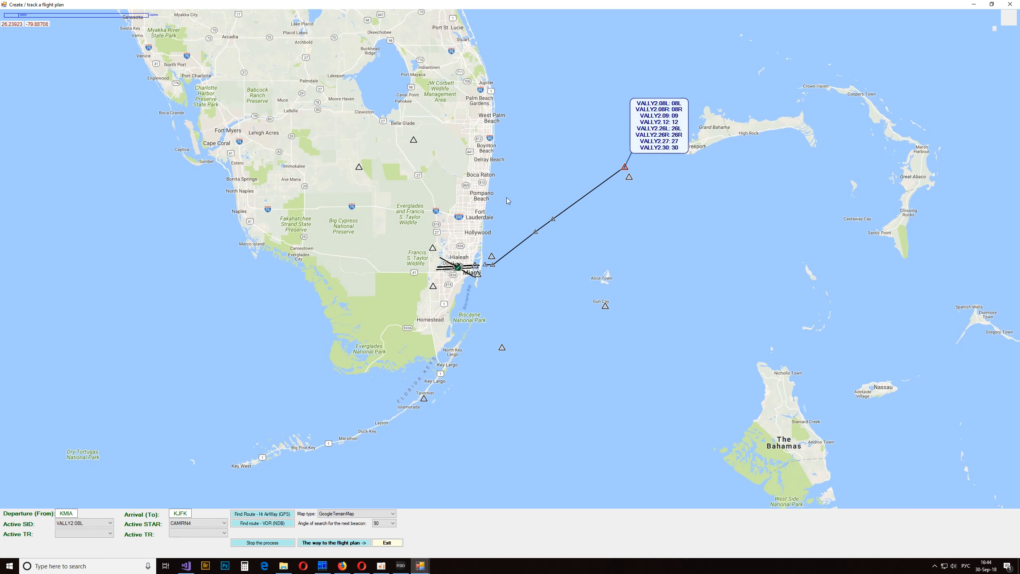
{"action": "left_click", "coordinate": [415, 142]}
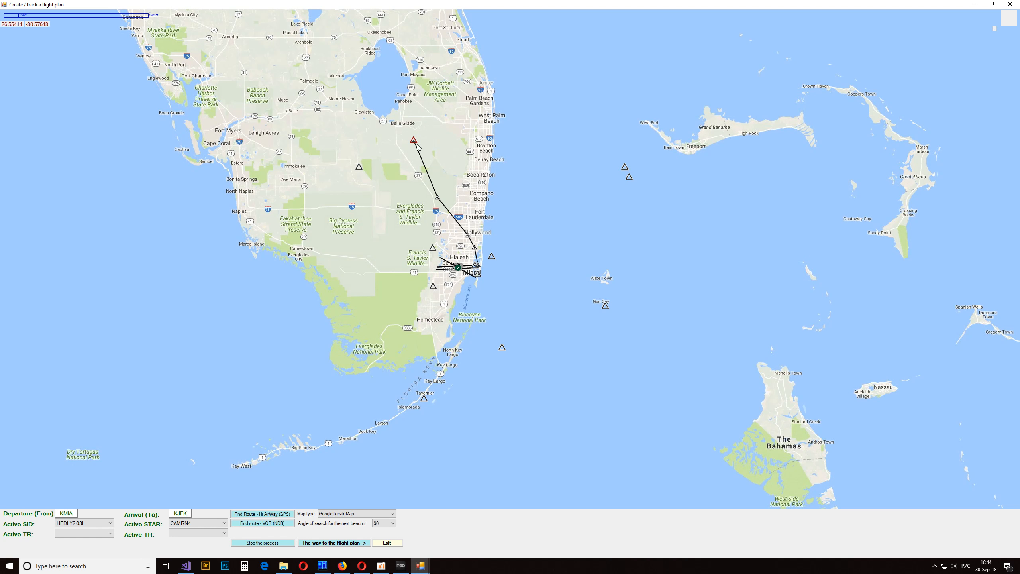
{"action": "left_click", "coordinate": [358, 166]}
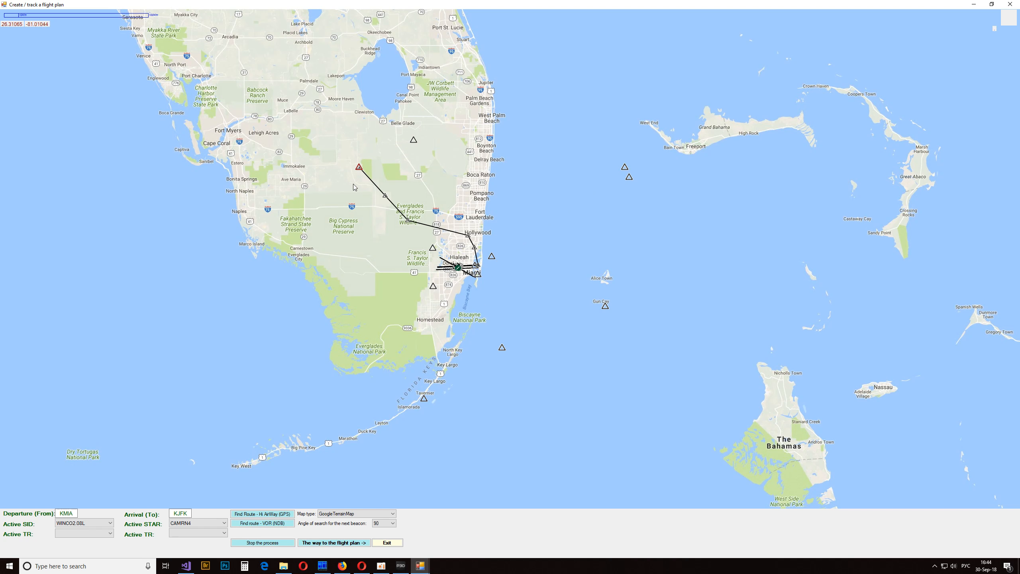
{"action": "left_click", "coordinate": [434, 287]}
{"action": "left_click_drag", "start_coordinate": [534, 180], "coordinate": [554, 264]}
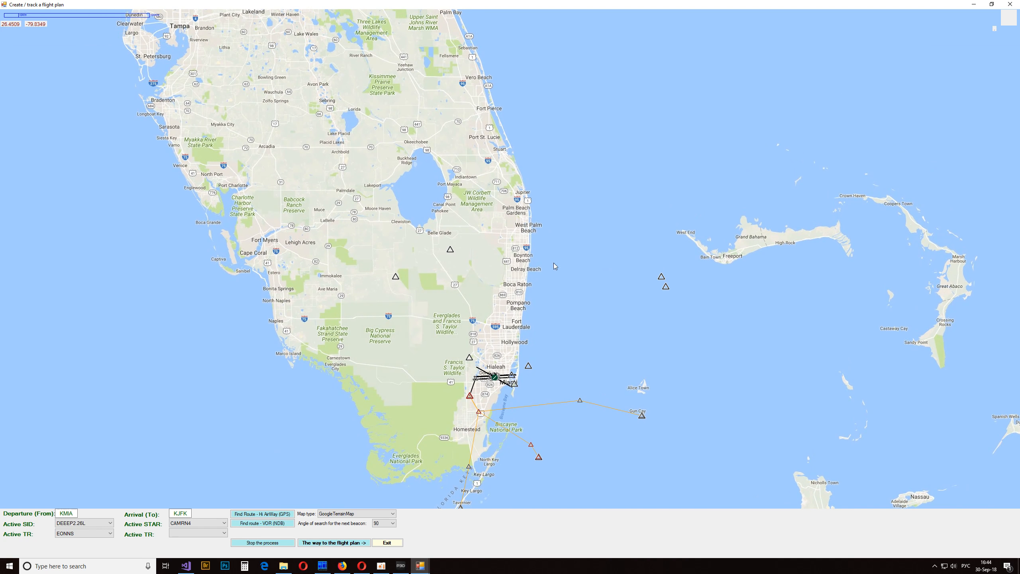
- Preview the New York STARs on the map through LENDY6, PWL2 and PARCH3.04L, ending with CAMRN4 as active STAR
{"action": "mouse_move", "coordinate": [450, 252]}
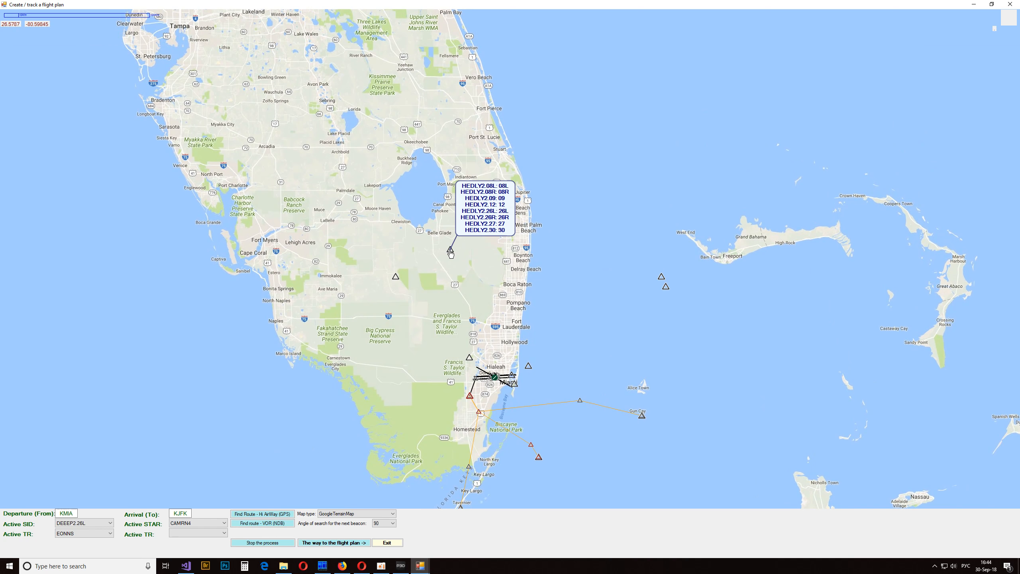
{"action": "scroll", "coordinate": [535, 273], "scroll_direction": "down", "scroll_amount": 2}
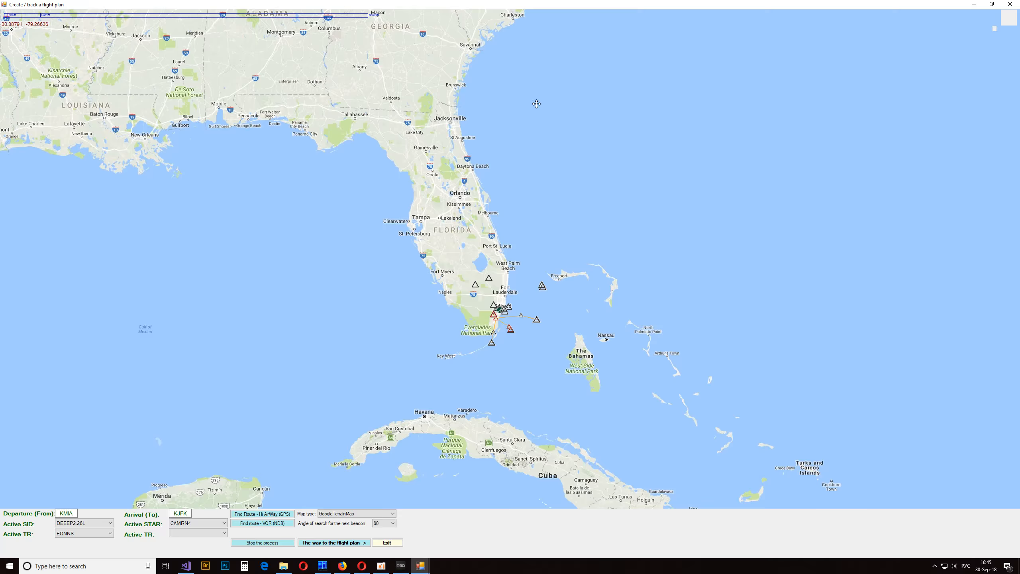
{"action": "left_click_drag", "start_coordinate": [537, 103], "coordinate": [485, 322]}
{"action": "left_click_drag", "start_coordinate": [574, 188], "coordinate": [550, 325]}
{"action": "left_click_drag", "start_coordinate": [625, 129], "coordinate": [546, 351]}
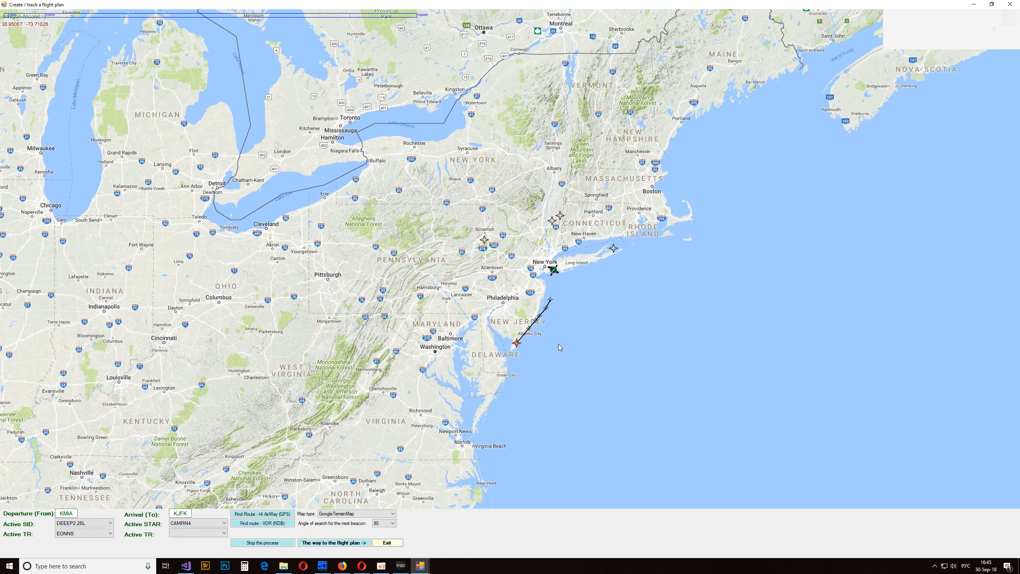
{"action": "scroll", "coordinate": [581, 288], "scroll_direction": "up", "scroll_amount": 1}
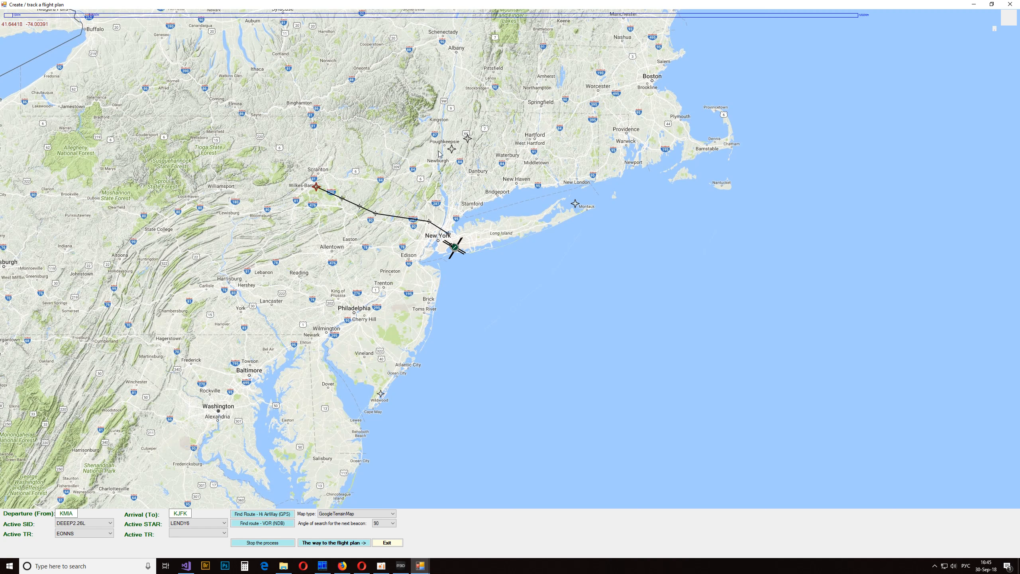
{"action": "left_click", "coordinate": [451, 148]}
{"action": "left_click", "coordinate": [467, 138]}
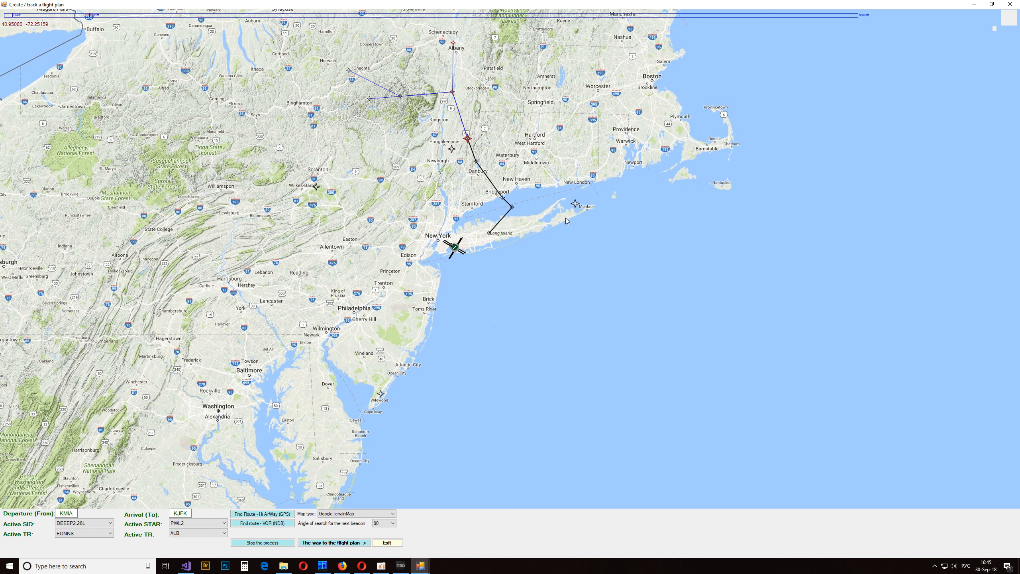
{"action": "left_click", "coordinate": [575, 205]}
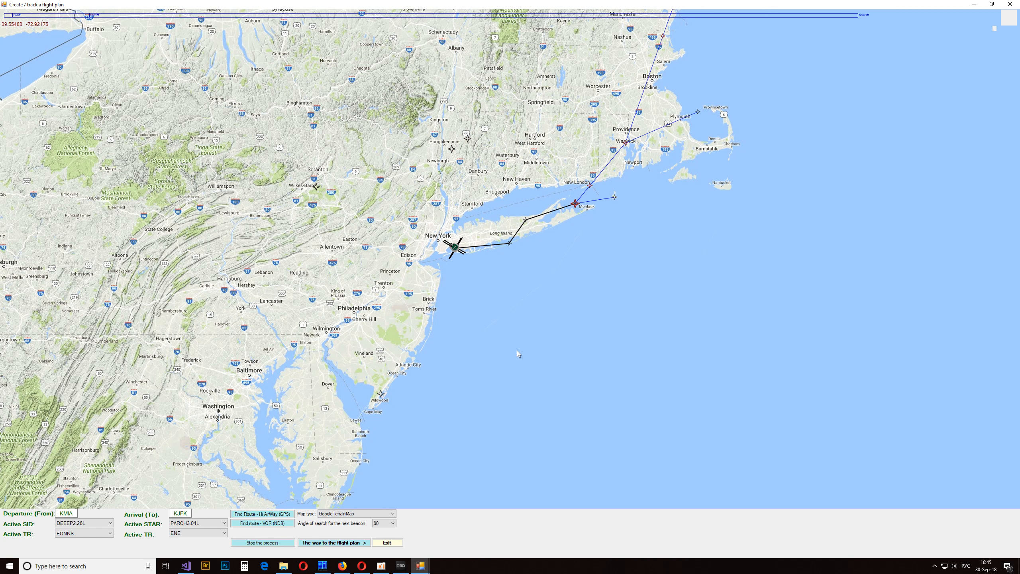
{"action": "left_click_drag", "start_coordinate": [517, 351], "coordinate": [609, 256]}
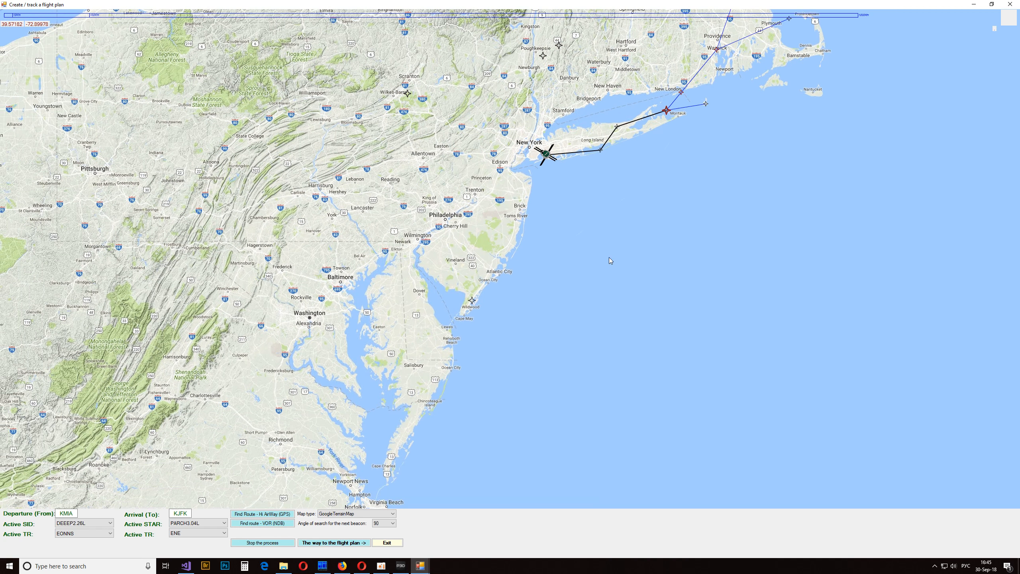
{"action": "left_click", "coordinate": [475, 301]}
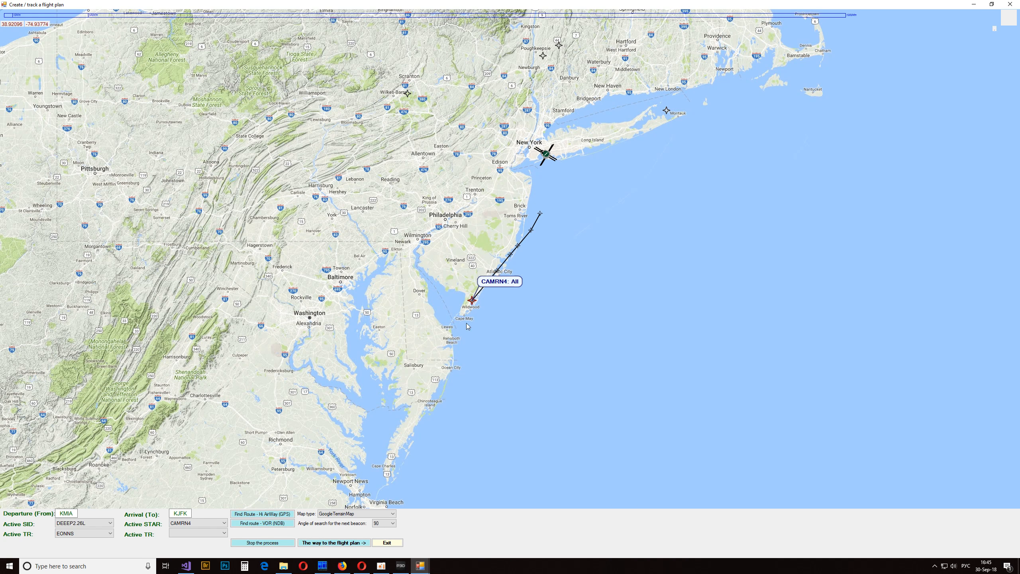
- Return to the Miami departure points and make HEDLY2.08L the active SID
{"action": "left_click_drag", "start_coordinate": [542, 300], "coordinate": [631, 29]}
{"action": "left_click_drag", "start_coordinate": [484, 364], "coordinate": [598, 84]}
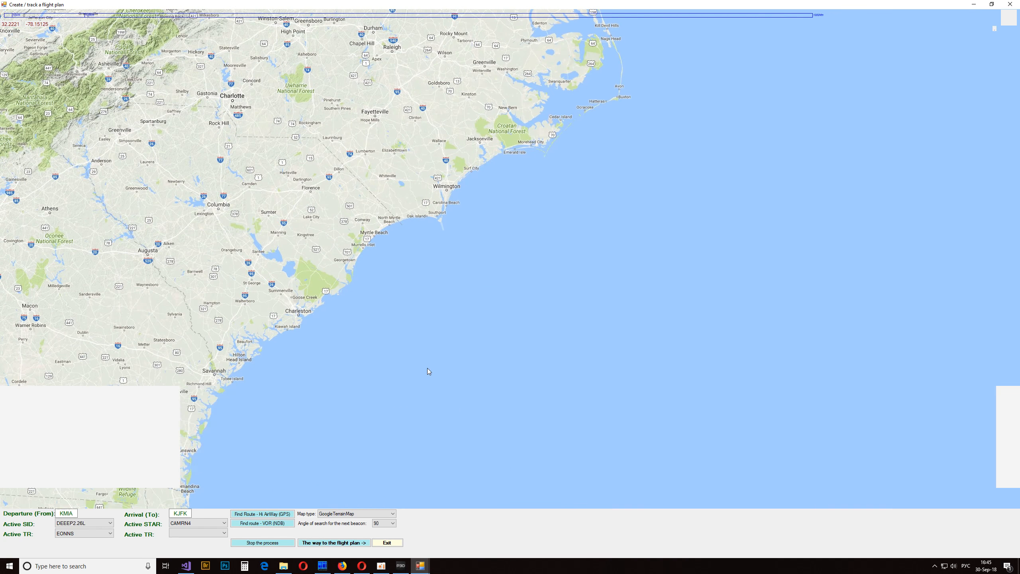
{"action": "left_click_drag", "start_coordinate": [427, 371], "coordinate": [617, 58]}
{"action": "left_click_drag", "start_coordinate": [548, 331], "coordinate": [503, 31]}
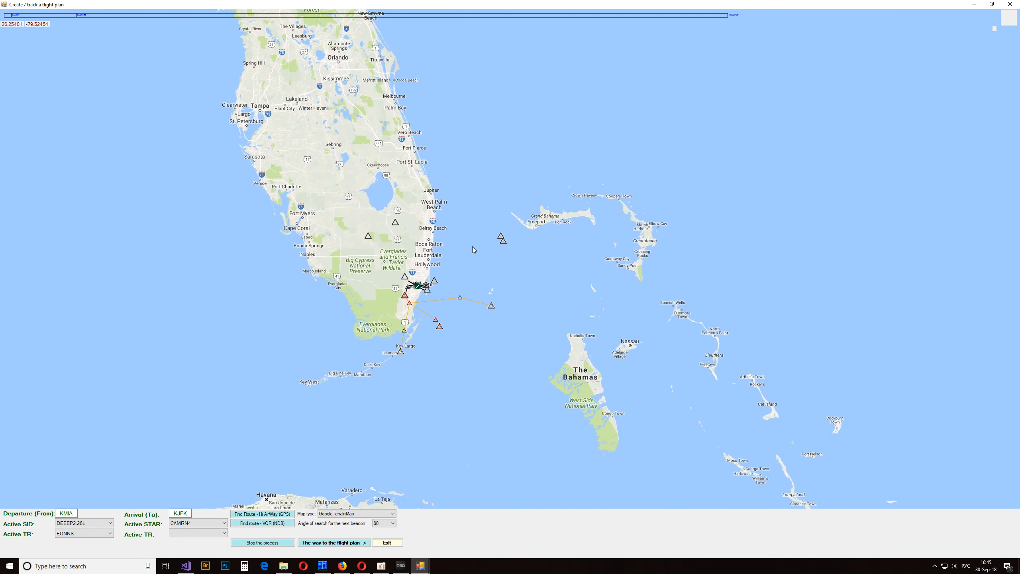
{"action": "left_click", "coordinate": [396, 222]}
{"action": "left_click_drag", "start_coordinate": [462, 228], "coordinate": [457, 344]}
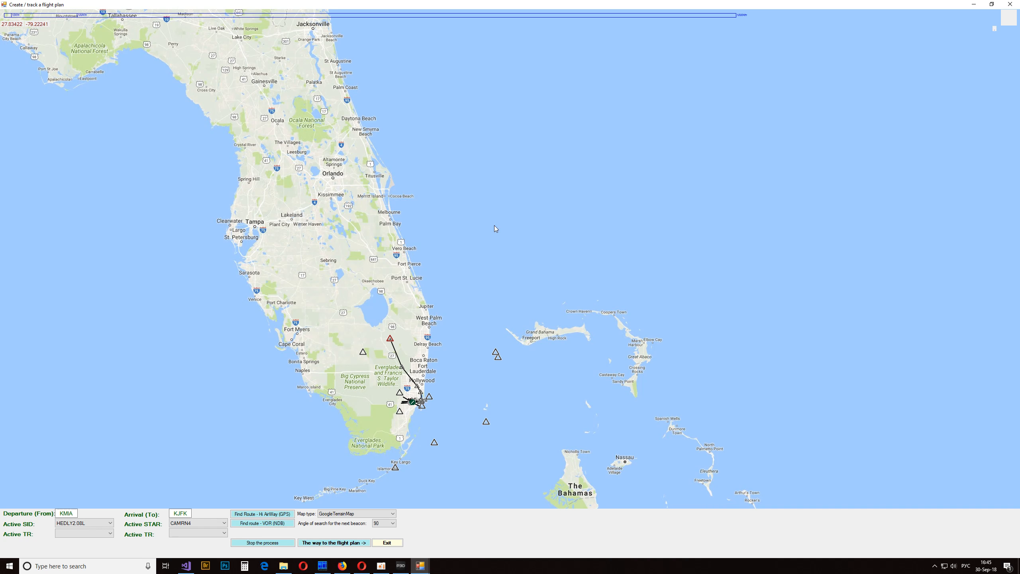
- Find the high-airway GPS route from KMIA to KJFK and review its whole course along the East Coast
{"action": "right_click", "coordinate": [475, 253]}
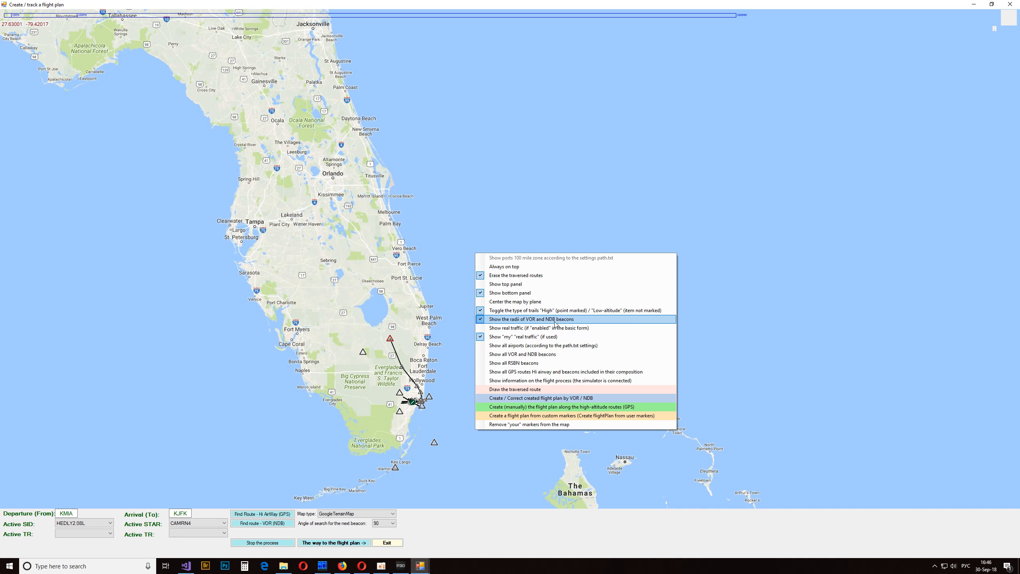
{"action": "left_click", "coordinate": [502, 215]}
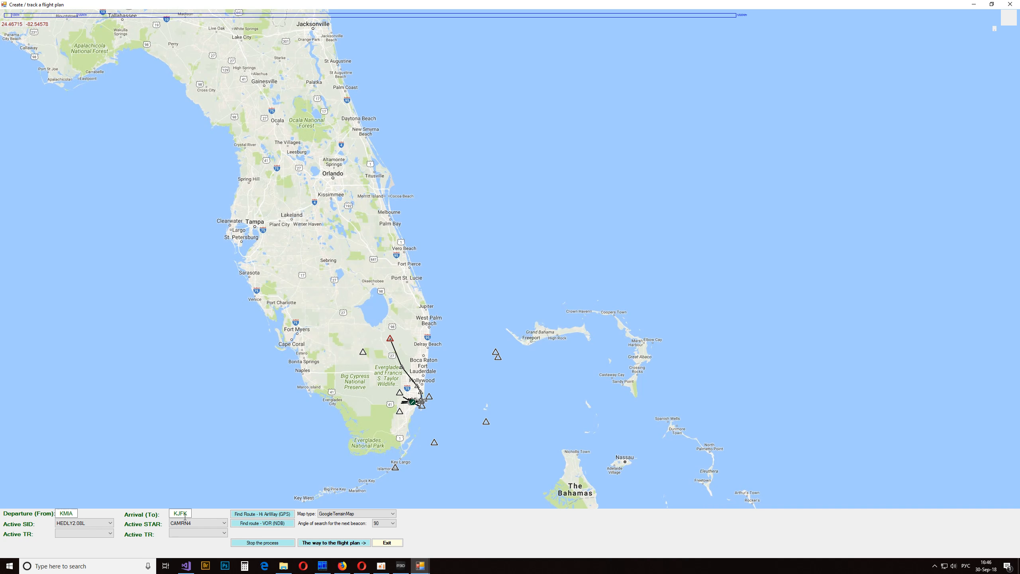
{"action": "left_click", "coordinate": [247, 514]}
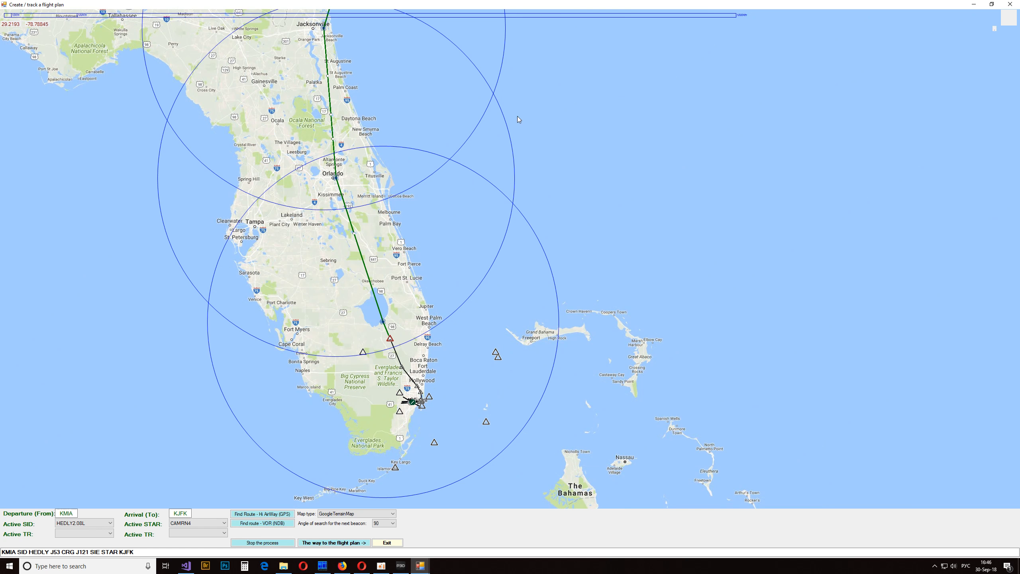
{"action": "scroll", "coordinate": [517, 119], "scroll_direction": "down", "scroll_amount": 2}
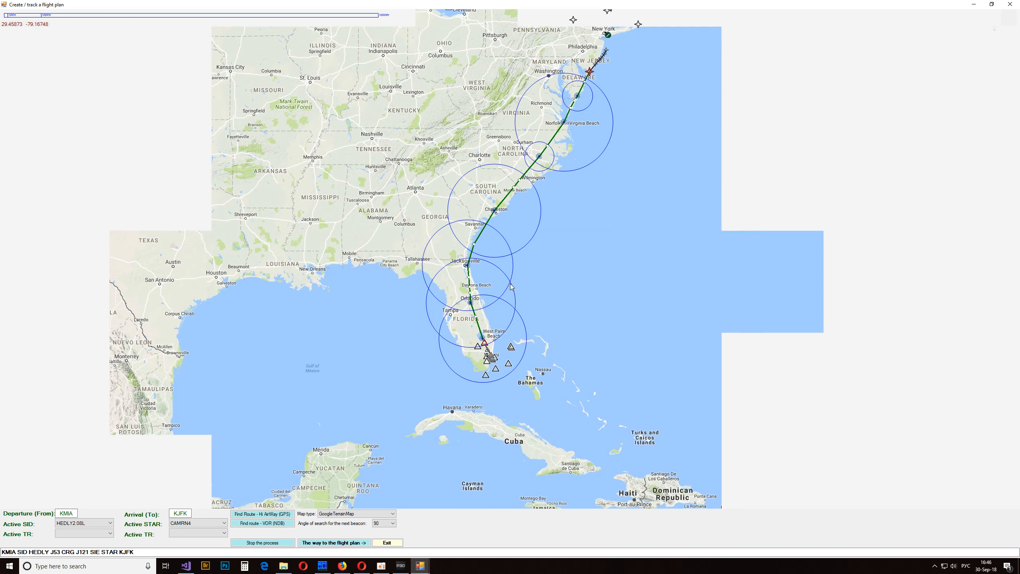
{"action": "left_click_drag", "start_coordinate": [575, 182], "coordinate": [528, 291]}
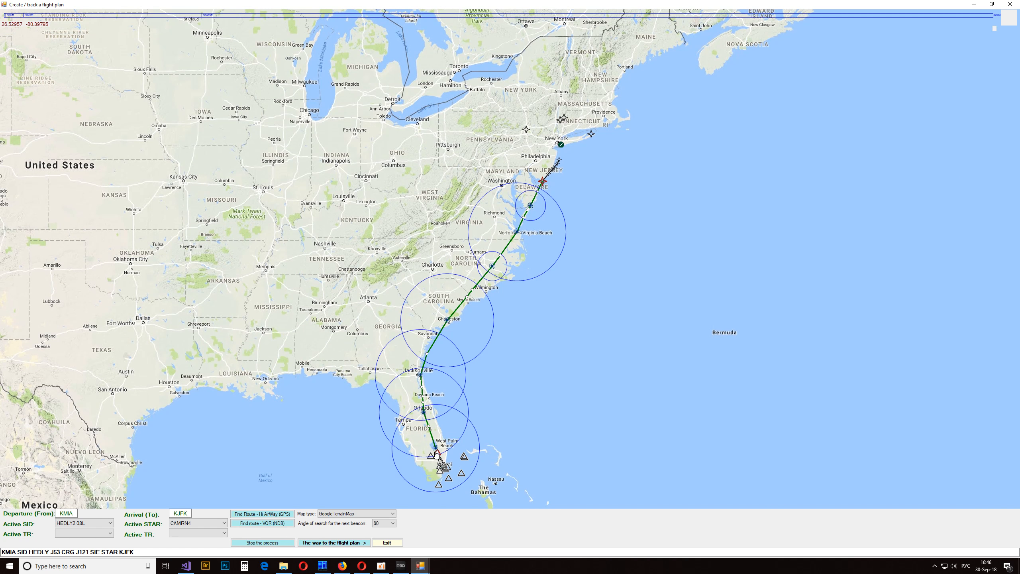
{"action": "left_click_drag", "start_coordinate": [516, 413], "coordinate": [527, 321]}
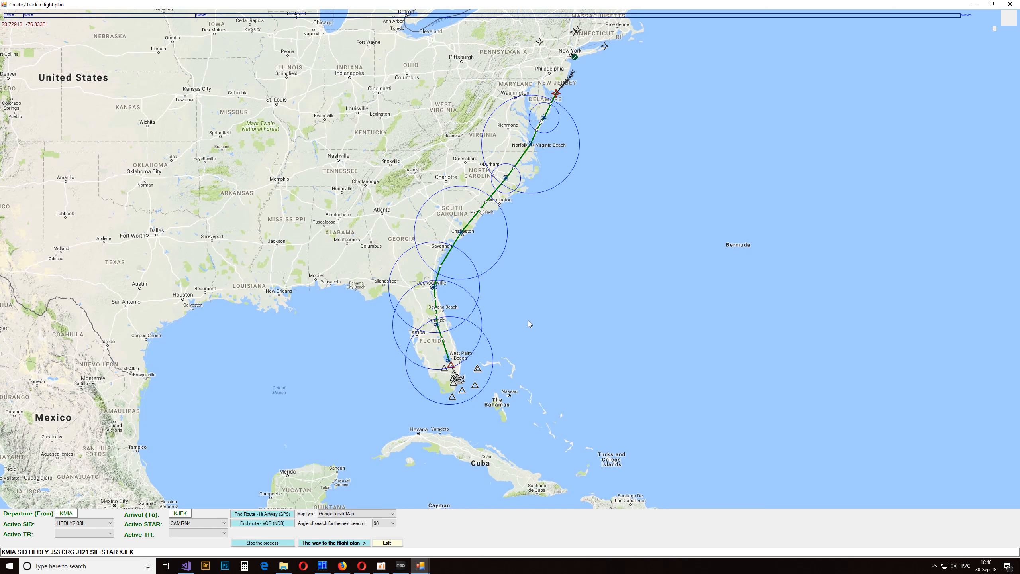
- Restore the route window to its smaller size and transfer the found route to the main flight plan
{"action": "left_click_drag", "start_coordinate": [372, 6], "coordinate": [688, 220]}
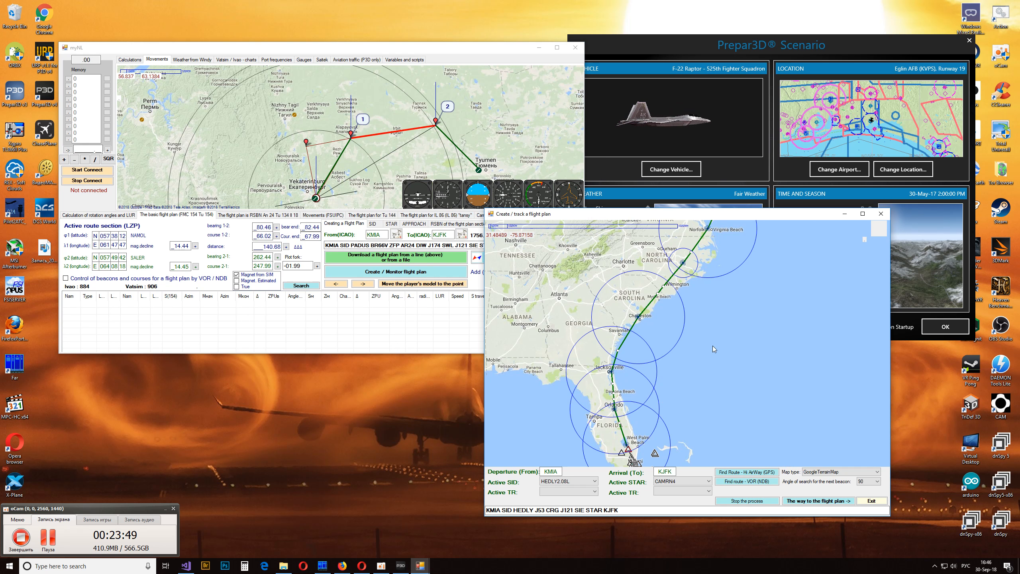
{"action": "right_click", "coordinate": [703, 328]}
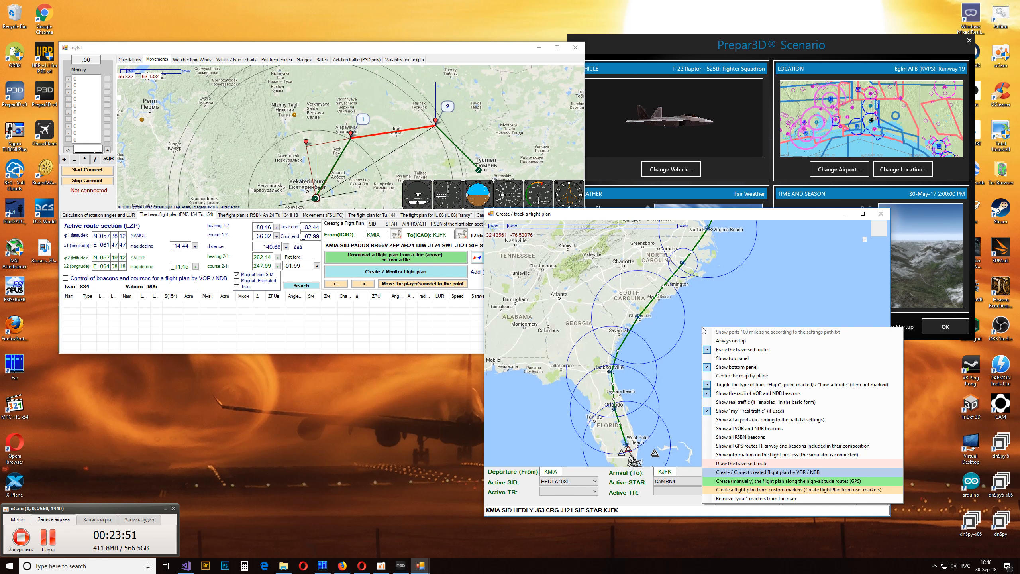
{"action": "left_click", "coordinate": [701, 299]}
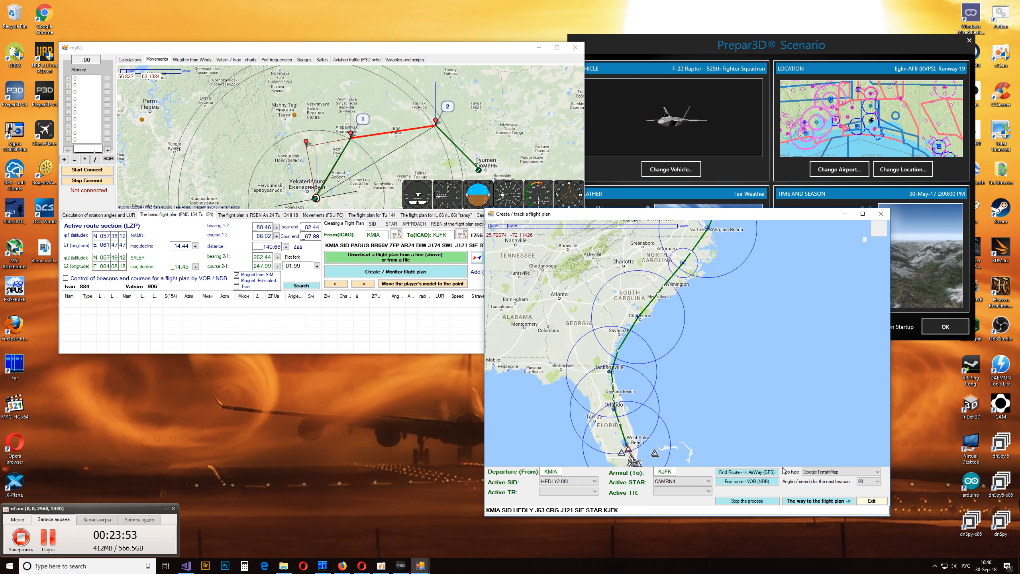
{"action": "left_click", "coordinate": [808, 502]}
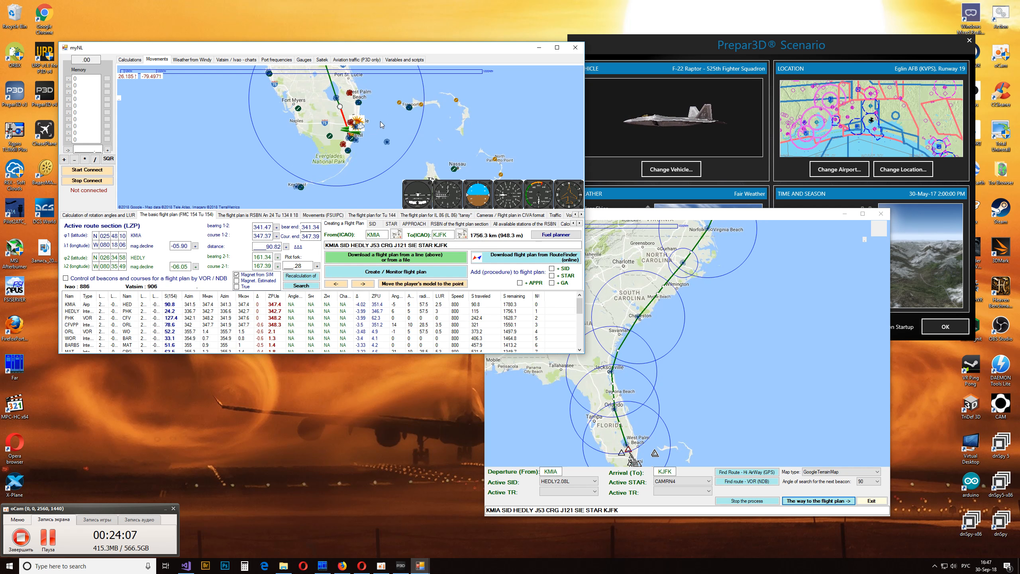
- Examine the transferred route on the main myNL map from Florida up to New York
{"action": "scroll", "coordinate": [381, 125], "scroll_direction": "down", "scroll_amount": 2}
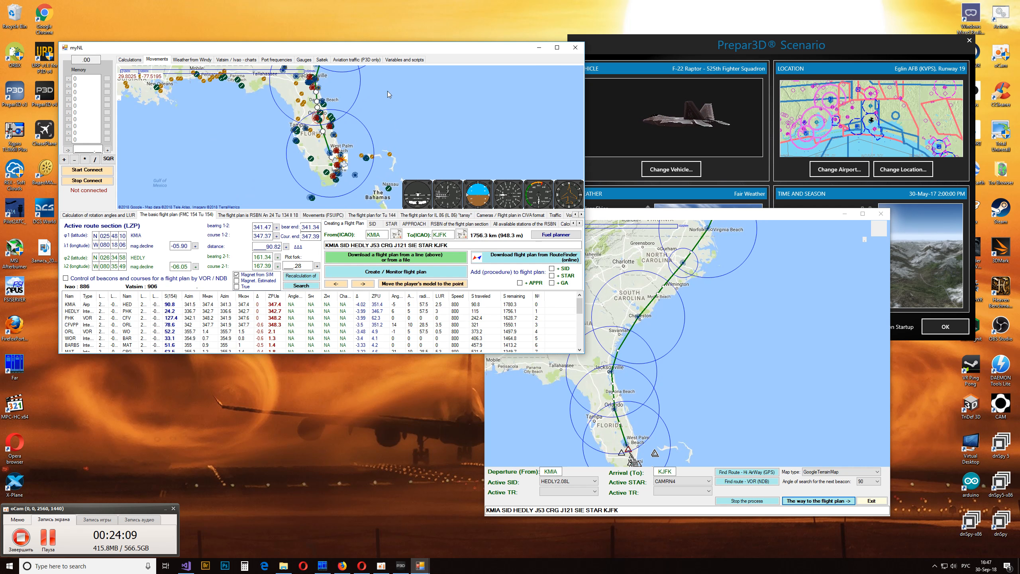
{"action": "left_click_drag", "start_coordinate": [387, 91], "coordinate": [367, 158]}
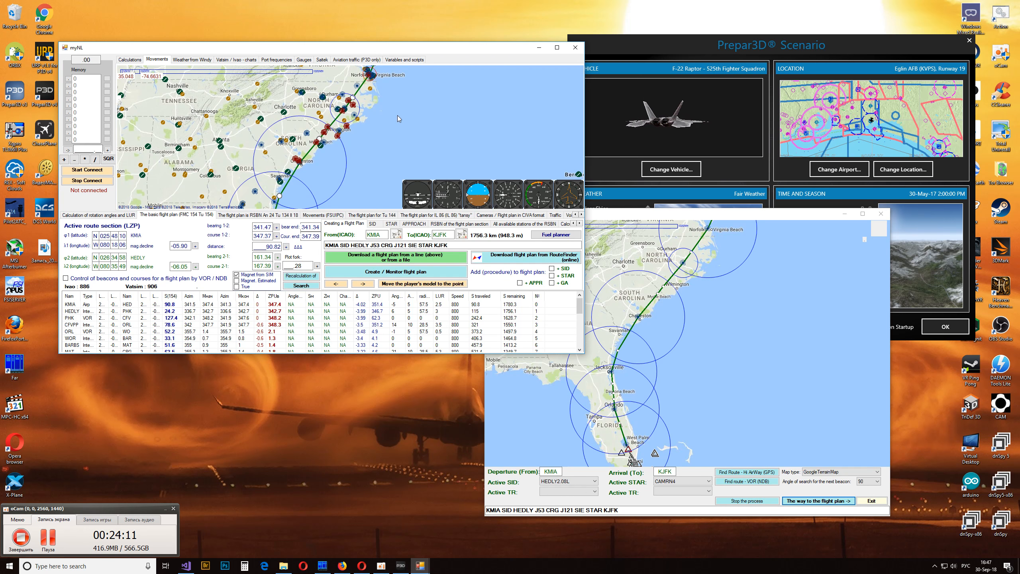
{"action": "left_click_drag", "start_coordinate": [396, 115], "coordinate": [368, 142]}
{"action": "left_click_drag", "start_coordinate": [376, 81], "coordinate": [353, 165]}
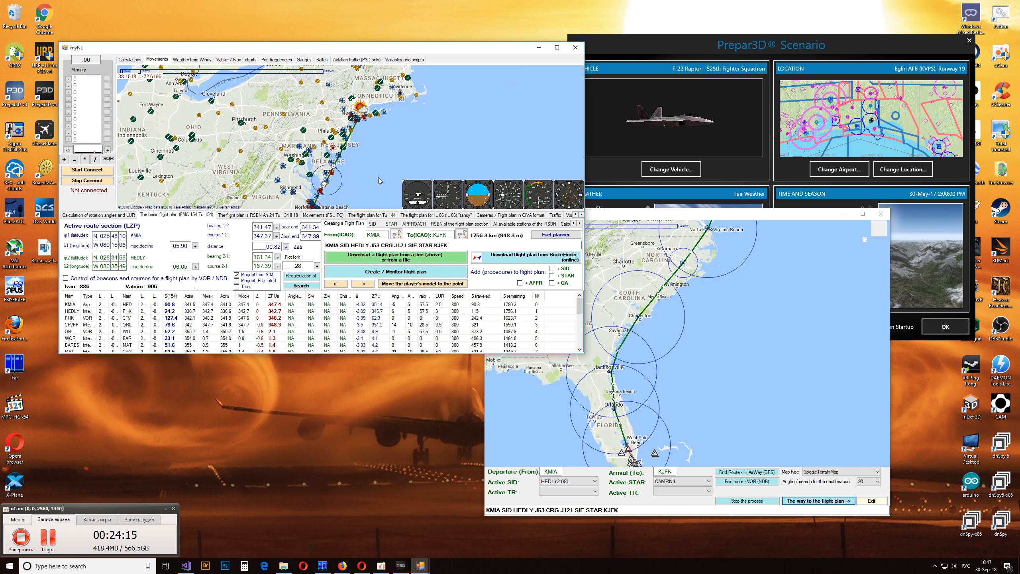
- Close the Create / track a flight plan window and the myNL session
{"action": "left_click", "coordinate": [554, 347]}
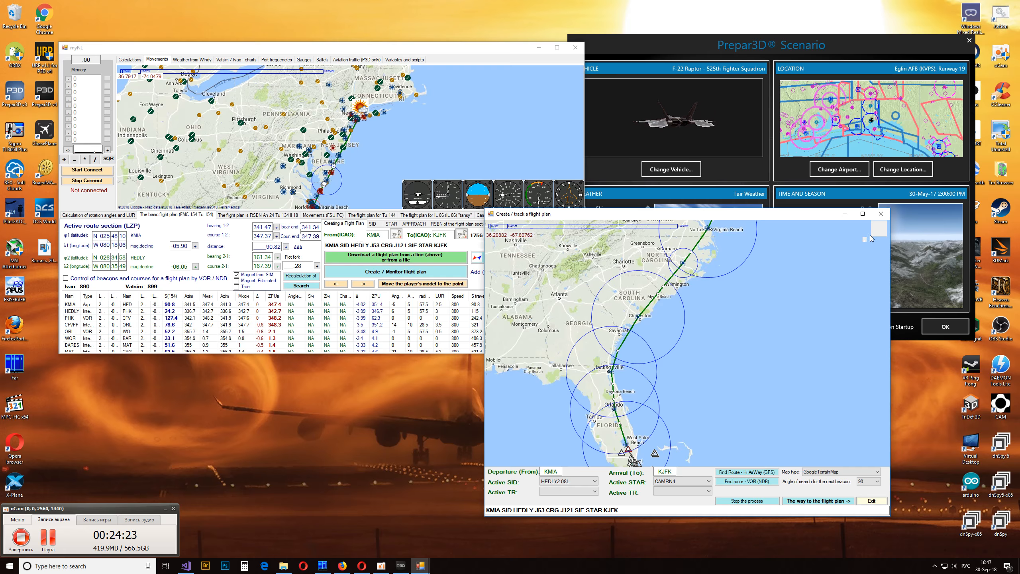
{"action": "left_click", "coordinate": [880, 214]}
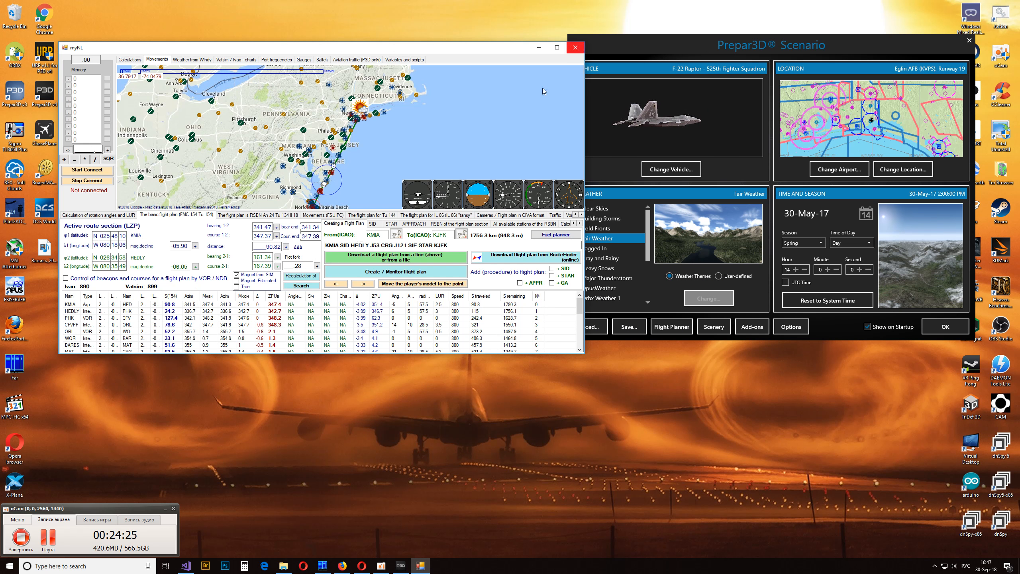
{"action": "left_click", "coordinate": [575, 47]}
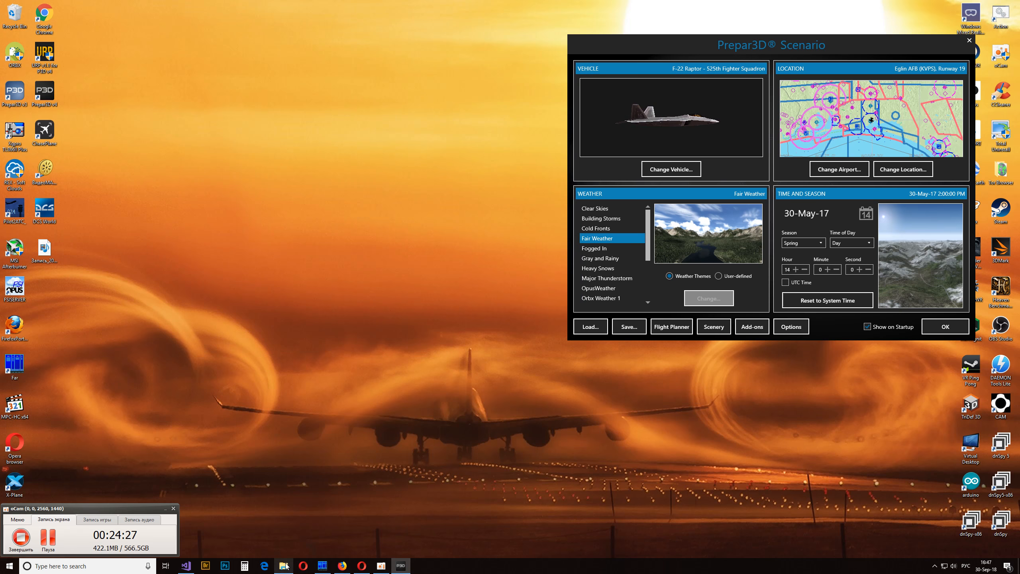
- Start my_NL again from the MyNL 30092018 english folder and open the Create / track a flight plan window for KMIA to KJFK
{"action": "left_click", "coordinate": [284, 565]}
{"action": "double_click", "coordinate": [469, 319]}
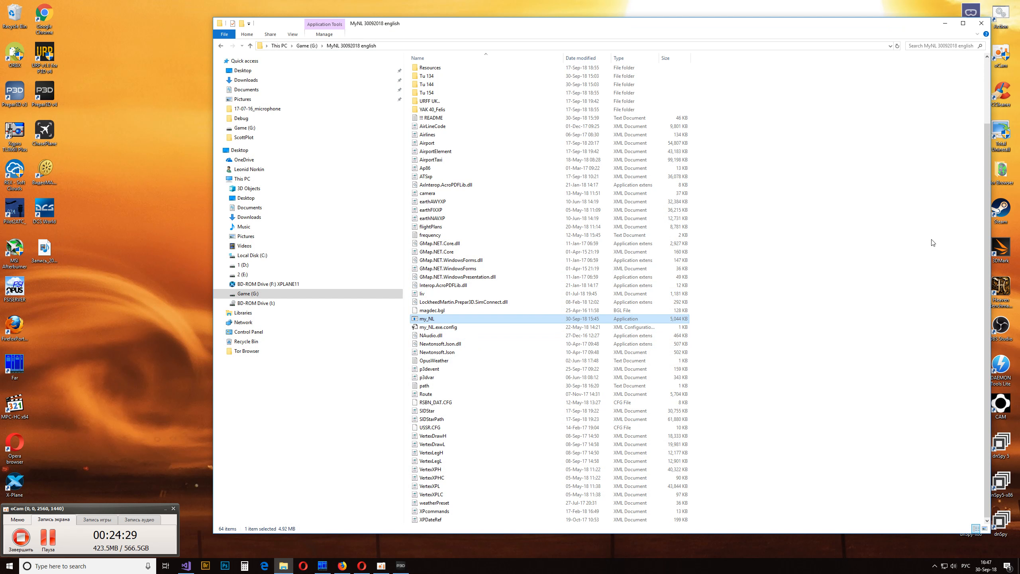
{"action": "left_click", "coordinate": [945, 23]}
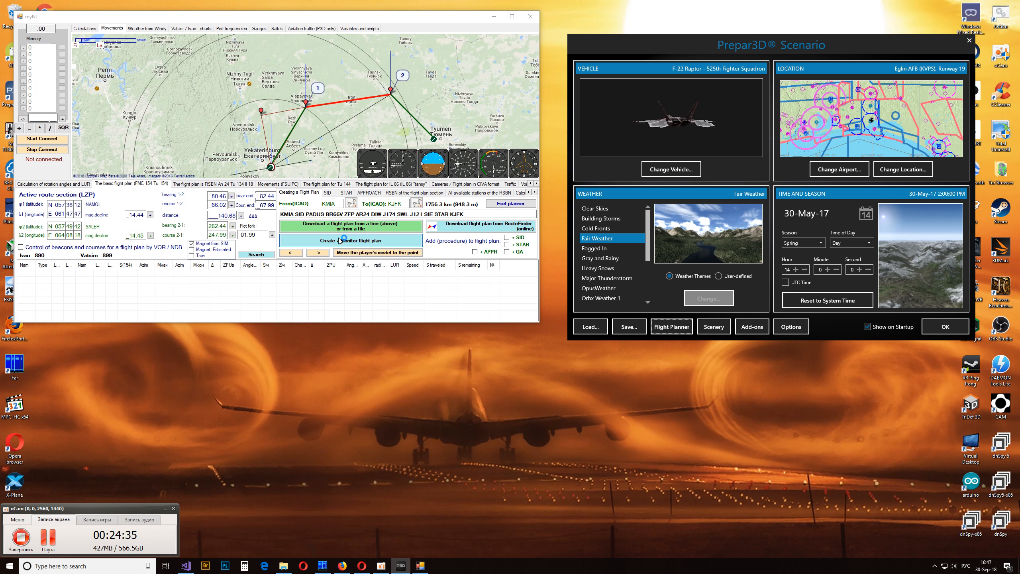
{"action": "left_click", "coordinate": [389, 241]}
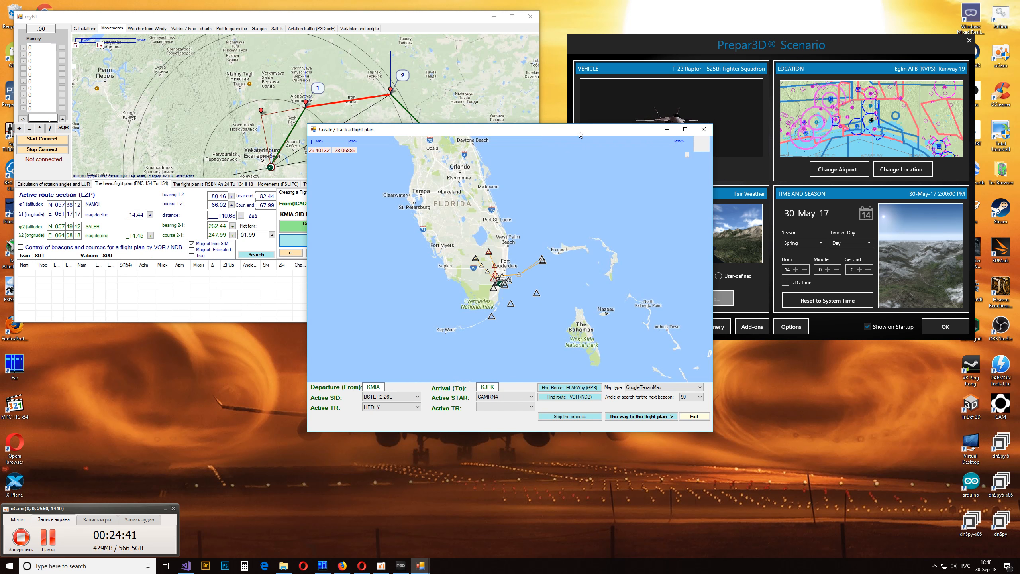
- Maximize the Create / track a flight plan window and turn on Create / Correct created flight plan by VOR / NDB
{"action": "left_click_drag", "start_coordinate": [579, 125], "coordinate": [713, 74]}
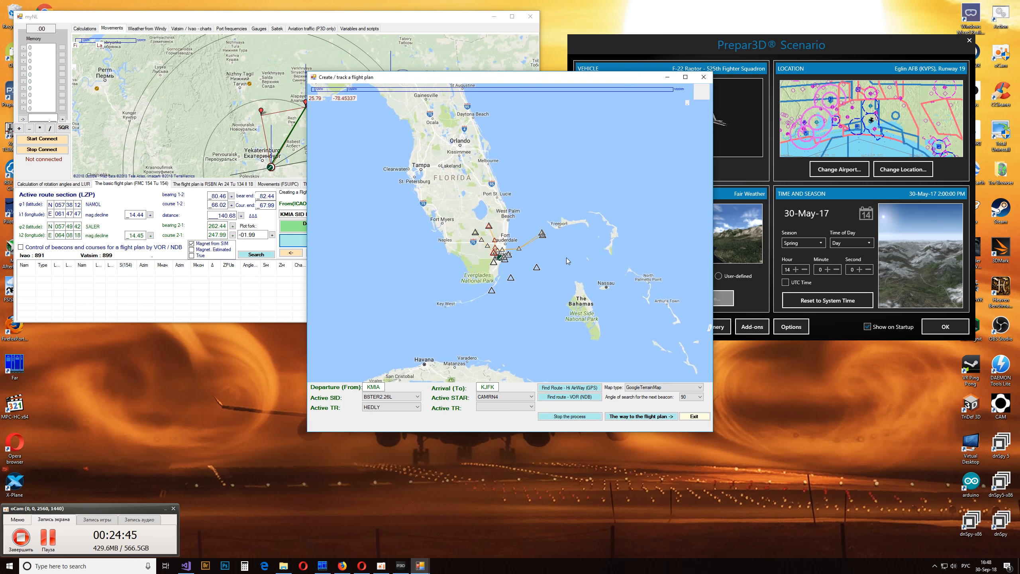
{"action": "double_click", "coordinate": [537, 79]}
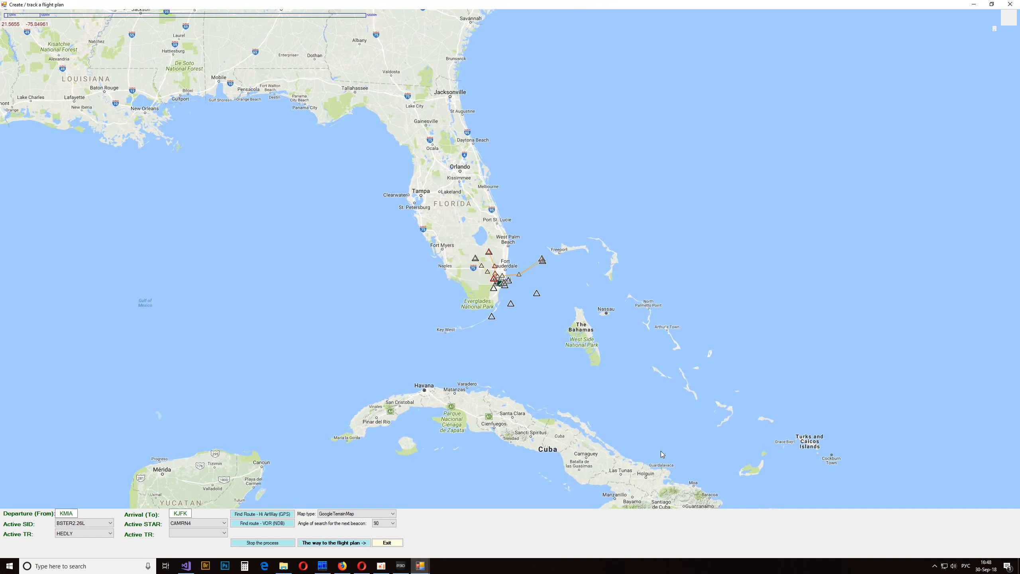
{"action": "scroll", "coordinate": [655, 271], "scroll_direction": "down", "scroll_amount": 1}
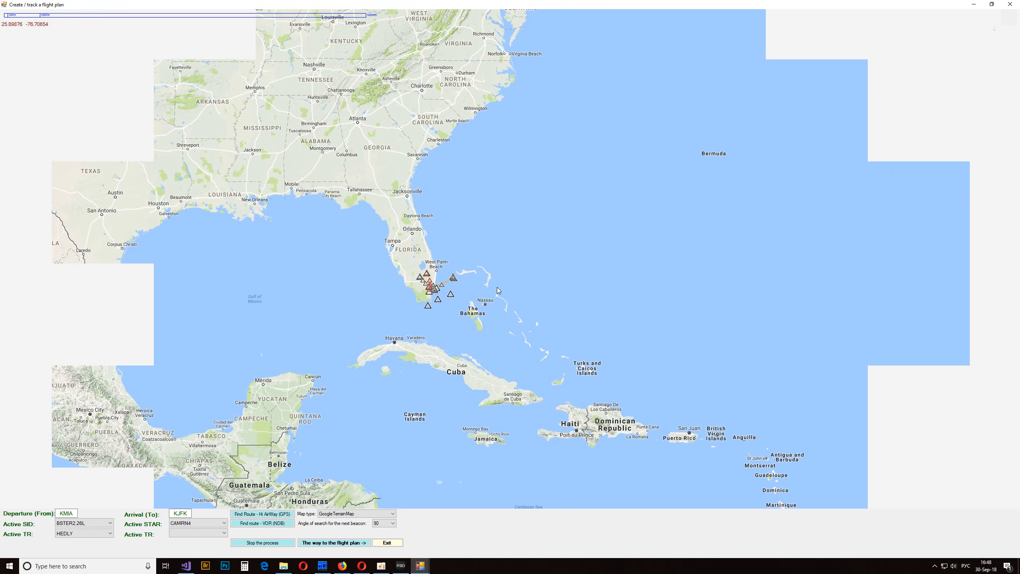
{"action": "left_click_drag", "start_coordinate": [500, 226], "coordinate": [513, 330]}
{"action": "right_click", "coordinate": [531, 306]}
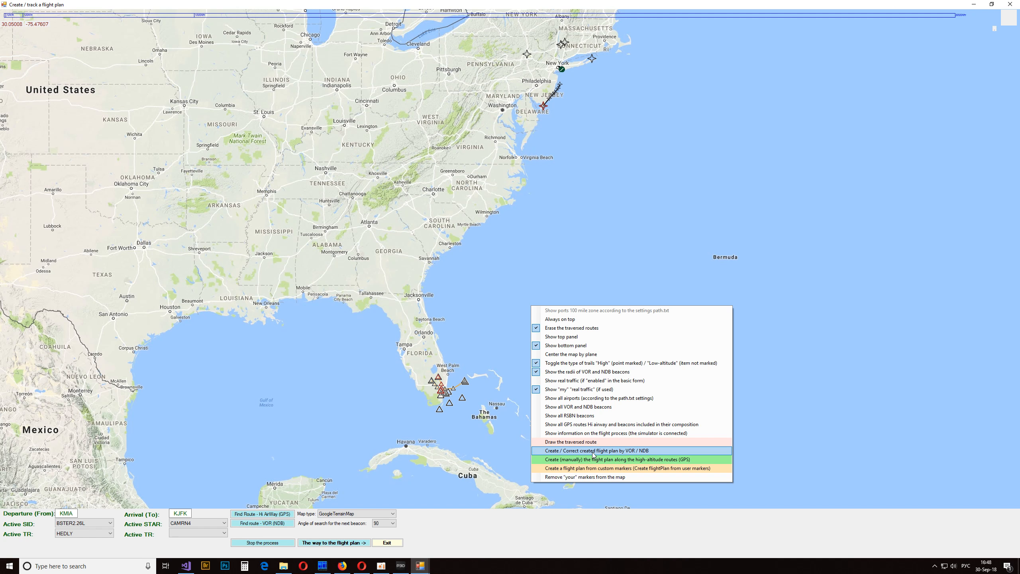
{"action": "left_click", "coordinate": [628, 451]}
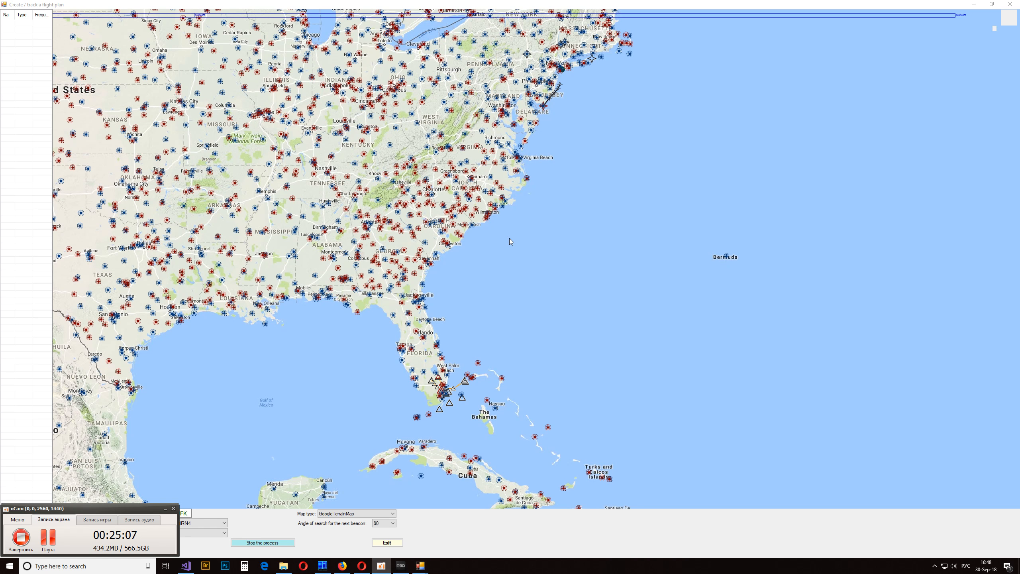
- Add the TRV 117.3 VOR near Vero Beach to the beacon list as the first point of the route
{"action": "left_click", "coordinate": [485, 315]}
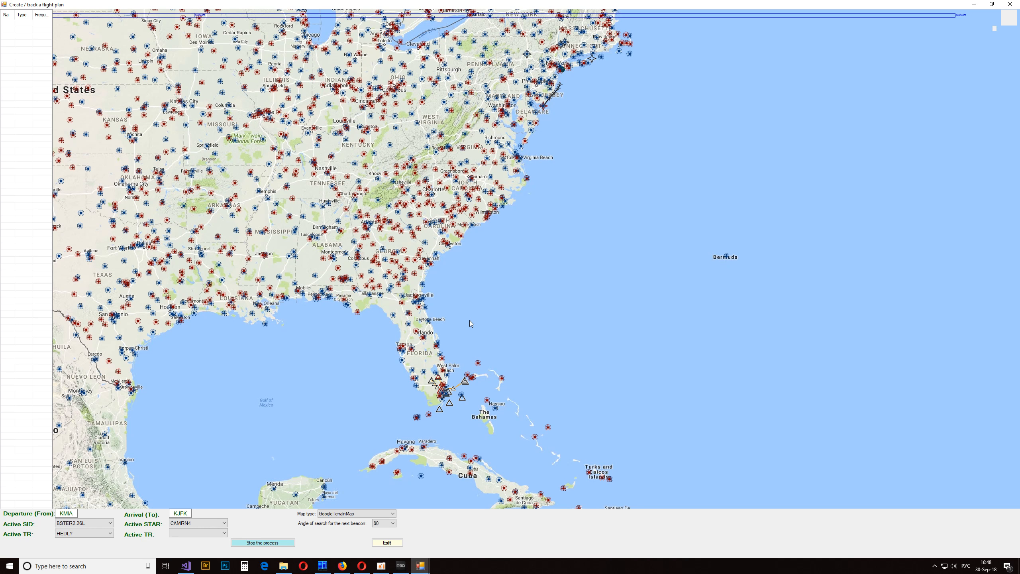
{"action": "scroll", "coordinate": [469, 320], "scroll_direction": "down", "scroll_amount": 3}
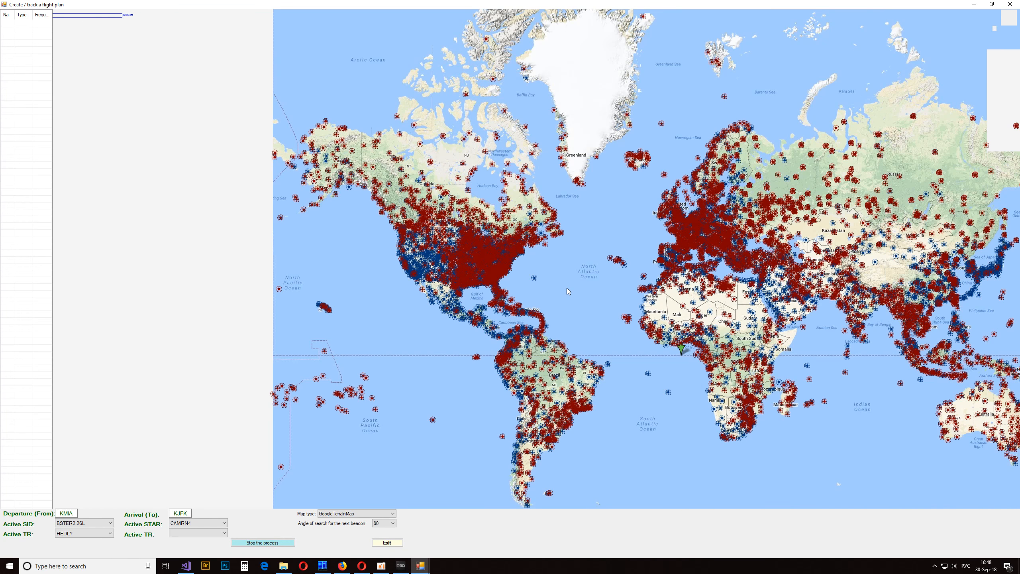
{"action": "scroll", "coordinate": [510, 284], "scroll_direction": "up", "scroll_amount": 3}
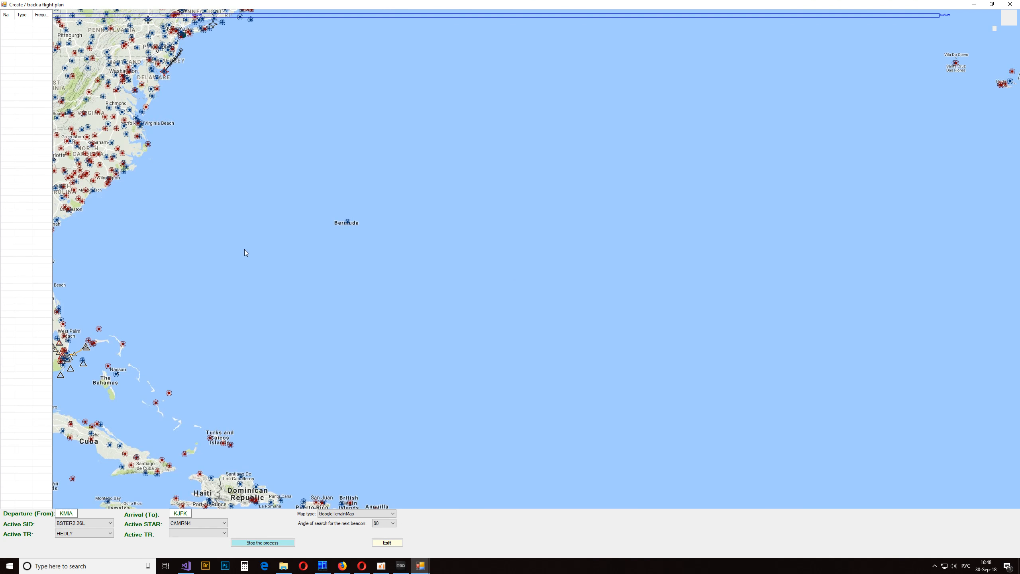
{"action": "left_click_drag", "start_coordinate": [243, 248], "coordinate": [610, 205]}
{"action": "scroll", "coordinate": [510, 284], "scroll_direction": "up", "scroll_amount": 1}
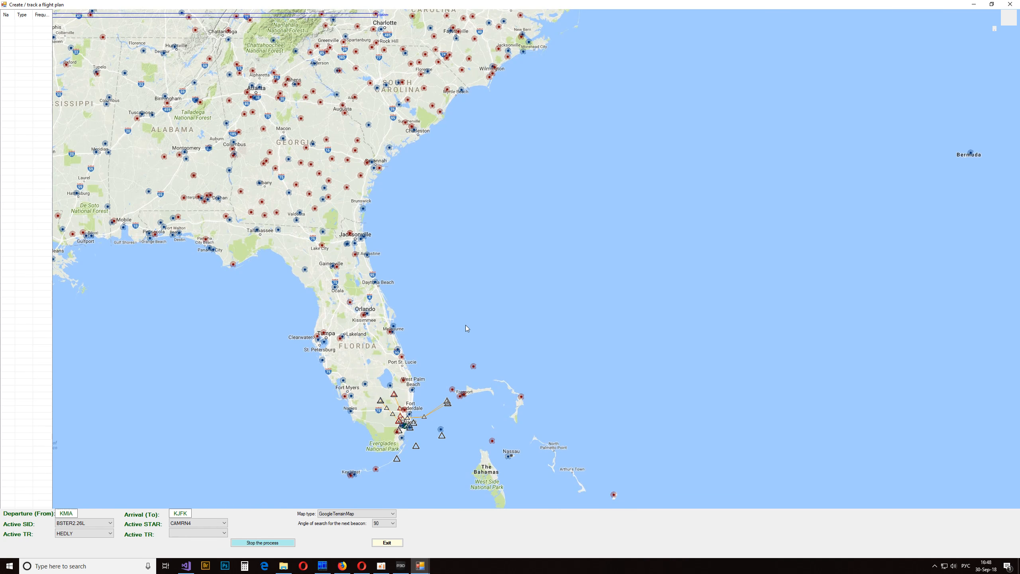
{"action": "left_click_drag", "start_coordinate": [466, 326], "coordinate": [481, 269]}
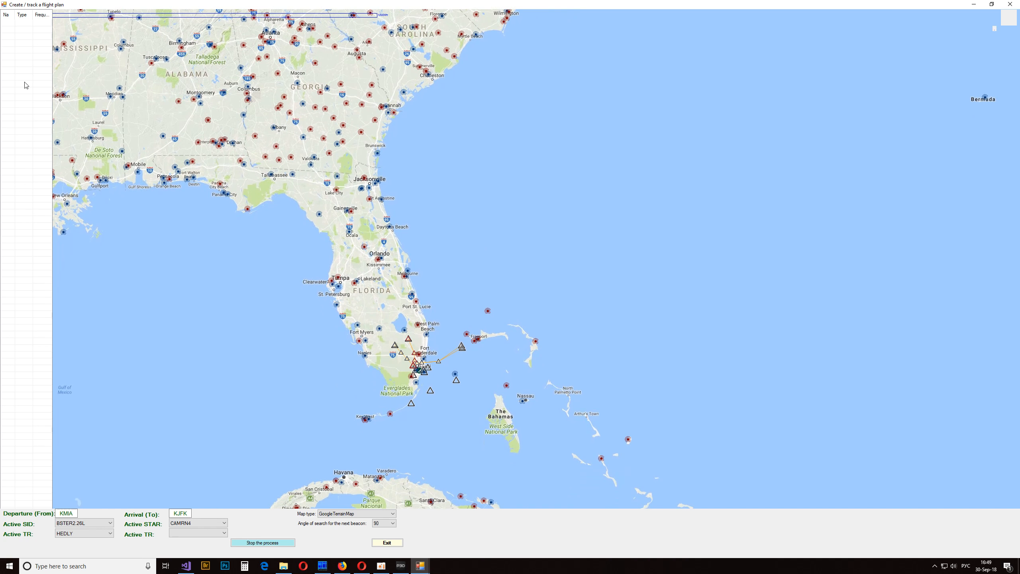
{"action": "left_click_drag", "start_coordinate": [468, 159], "coordinate": [523, 143]}
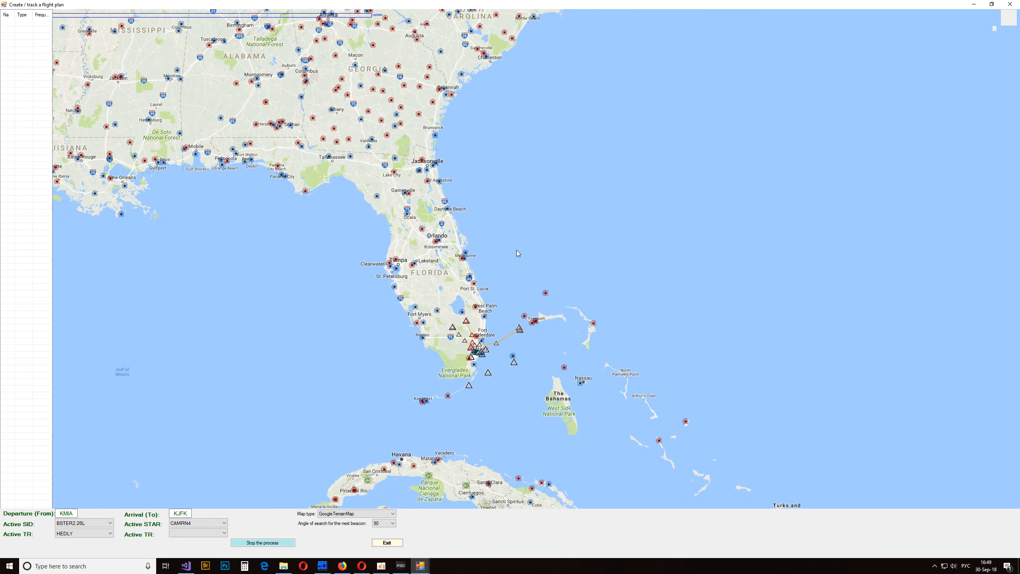
{"action": "scroll", "coordinate": [516, 251], "scroll_direction": "up", "scroll_amount": 1}
{"action": "left_click_drag", "start_coordinate": [472, 291], "coordinate": [502, 235]}
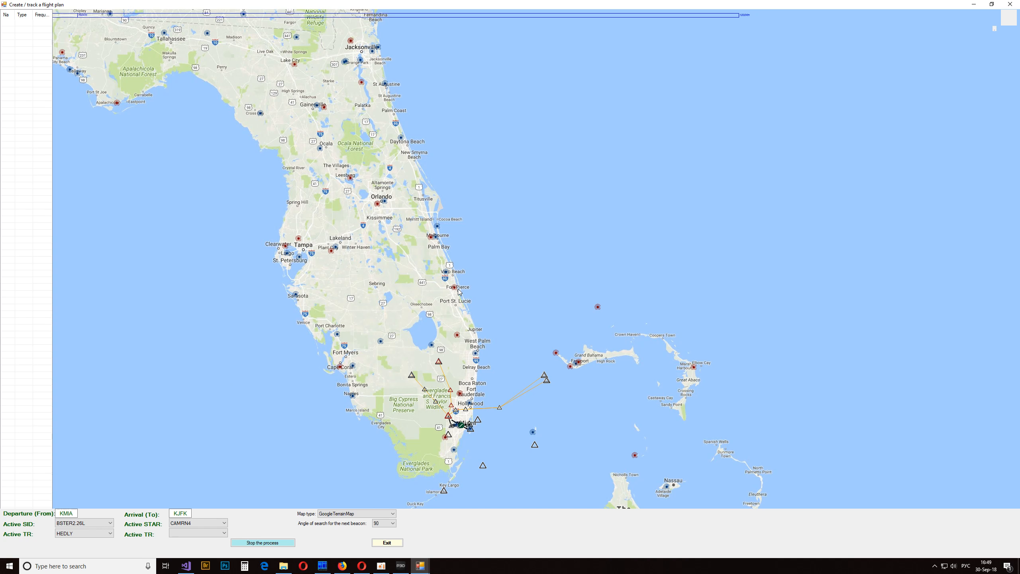
{"action": "mouse_move", "coordinate": [456, 291]}
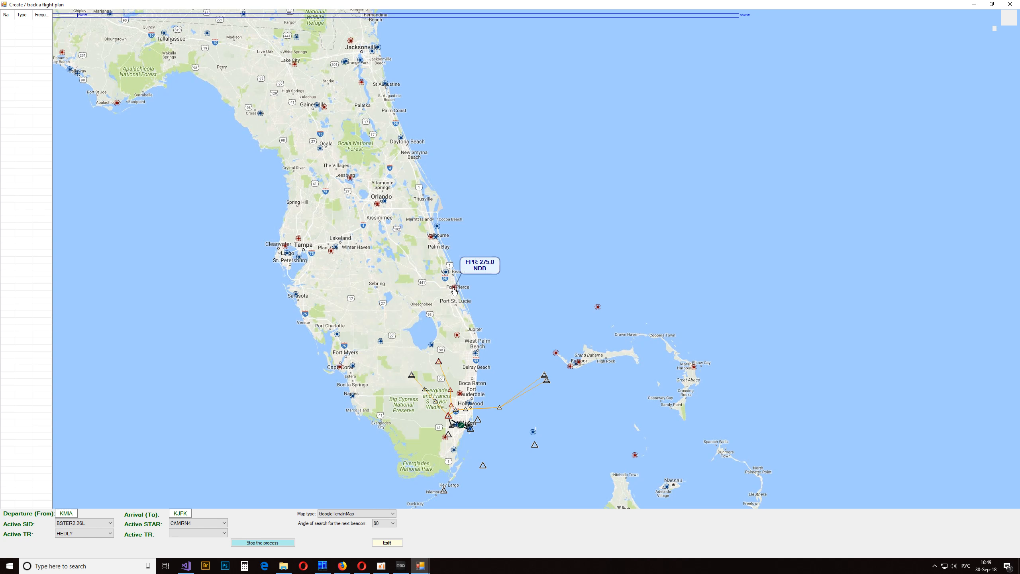
{"action": "left_click_drag", "start_coordinate": [455, 290], "coordinate": [460, 319]}
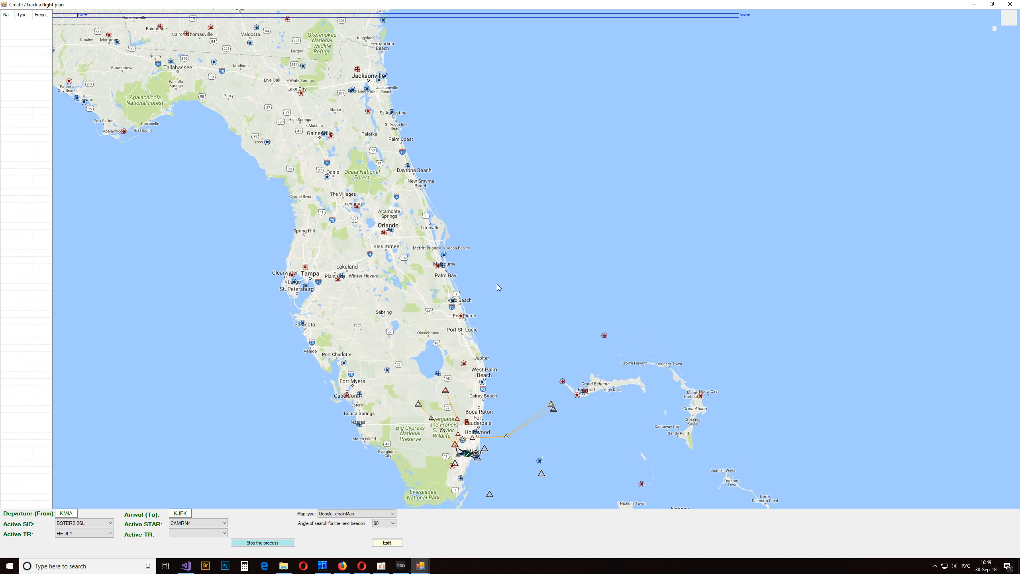
{"action": "left_click", "coordinate": [454, 304]}
{"action": "left_click", "coordinate": [445, 255]}
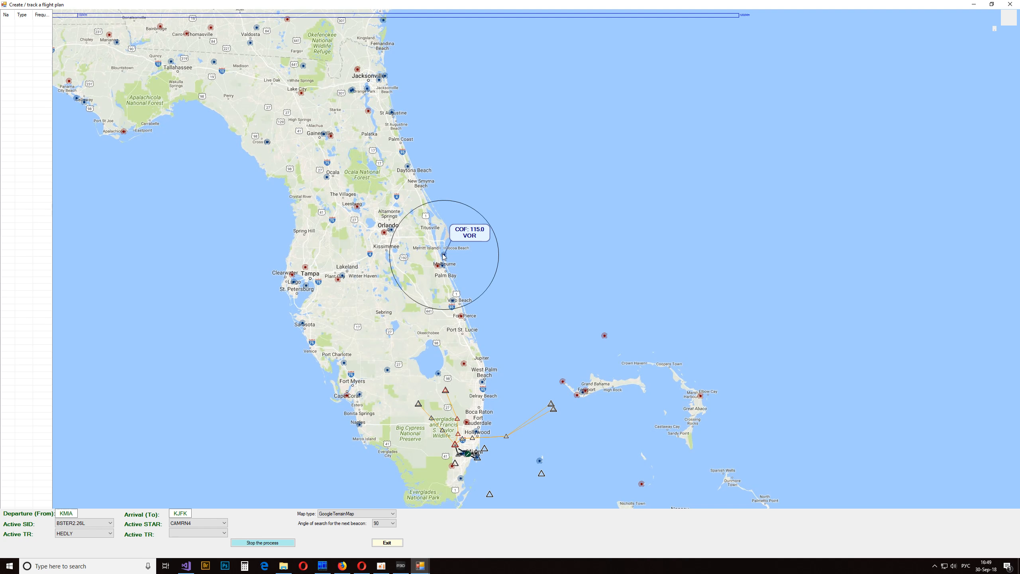
{"action": "mouse_move", "coordinate": [452, 305]}
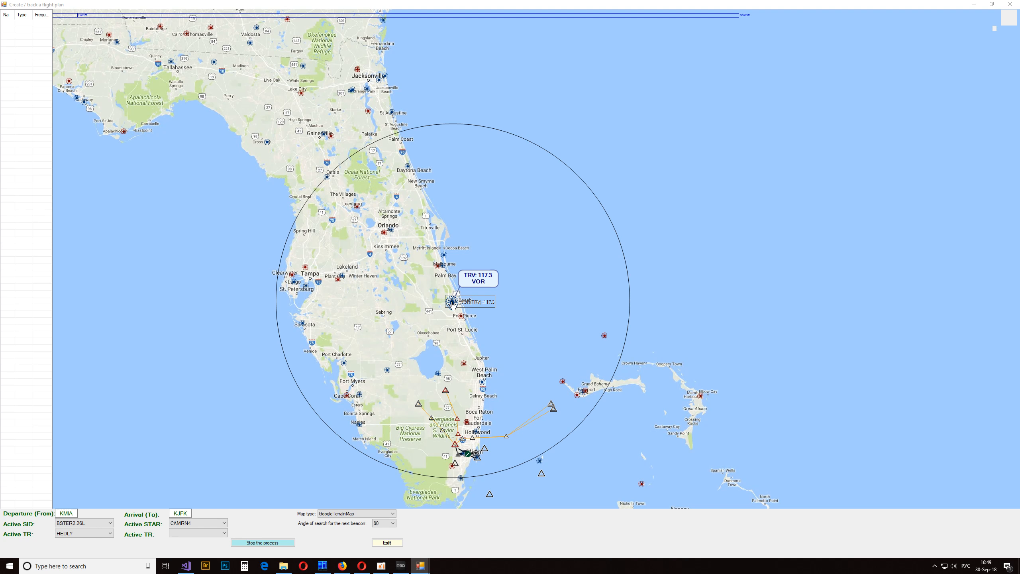
{"action": "mouse_move", "coordinate": [452, 304]}
{"action": "left_mouse_down"}
{"action": "mouse_move", "coordinate": [280, 235]}
{"action": "mouse_move", "coordinate": [127, 192]}
{"action": "mouse_move", "coordinate": [35, 133]}
{"action": "mouse_move", "coordinate": [23, 88]}
{"action": "left_mouse_up"}
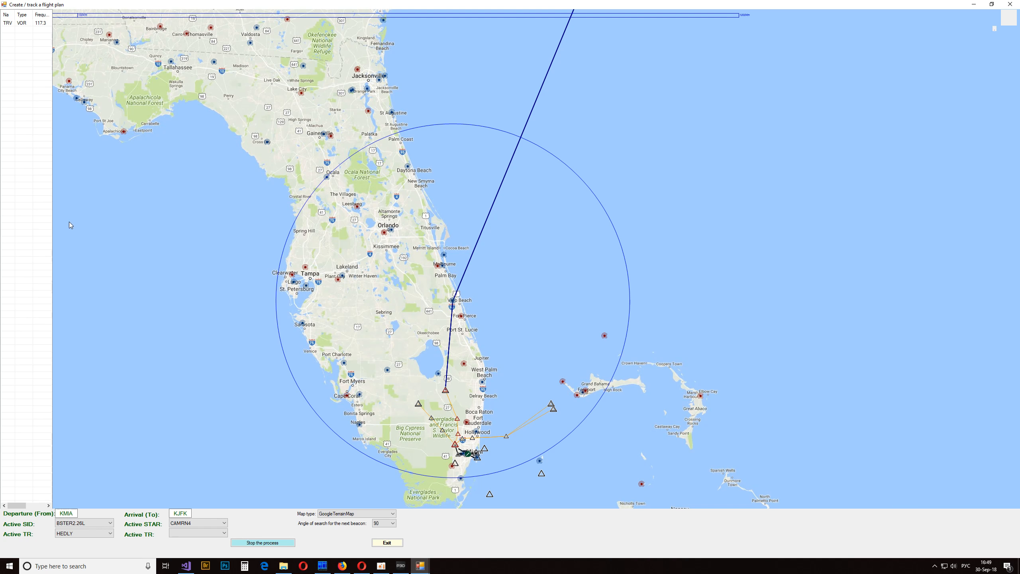
- Check the VOR ranges around Jacksonville and Savannah and add the NZC 114.1 VOR near Jacksonville to the route
{"action": "left_click_drag", "start_coordinate": [487, 161], "coordinate": [487, 278]}
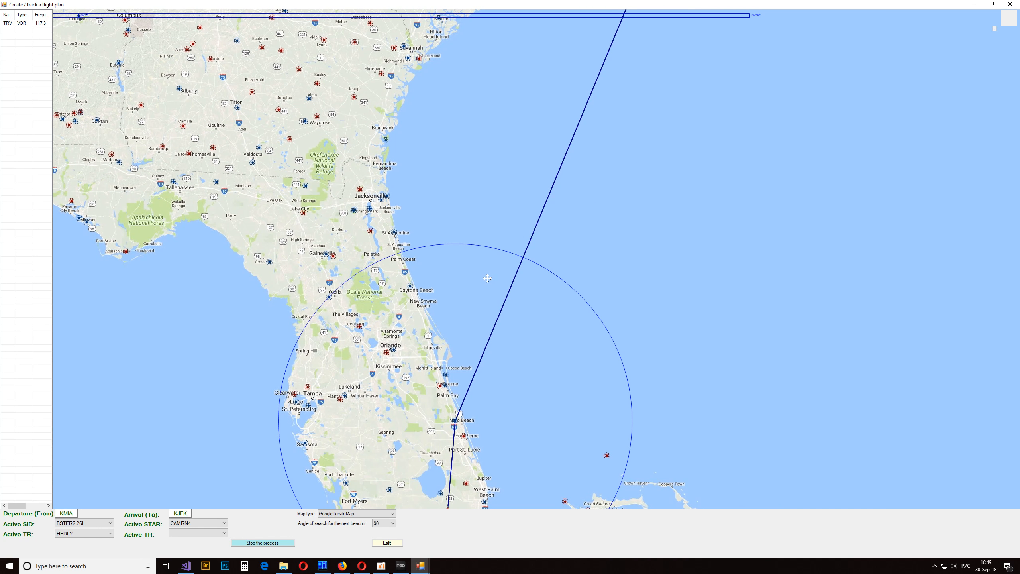
{"action": "mouse_move", "coordinate": [391, 232]}
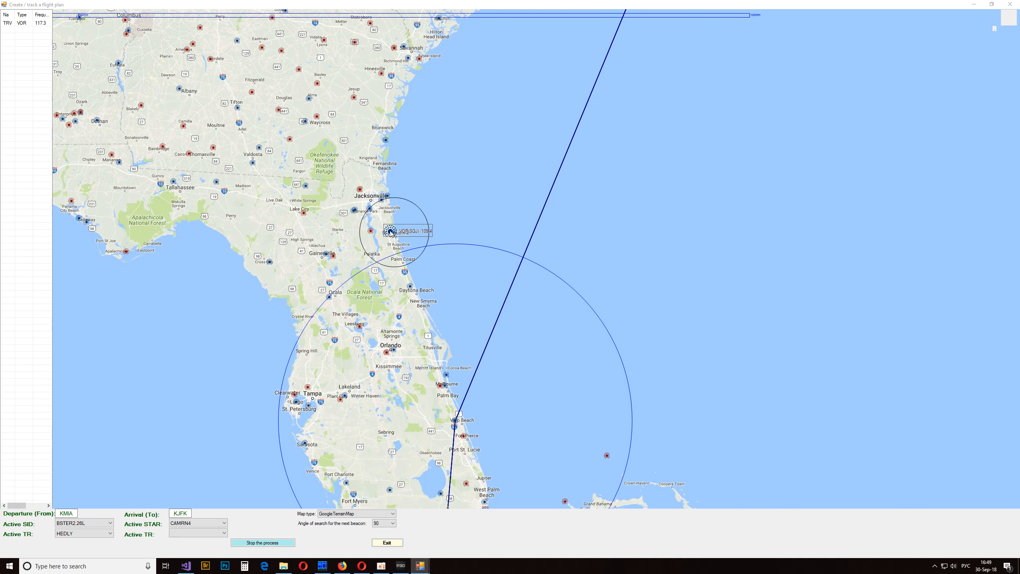
{"action": "mouse_move", "coordinate": [388, 197]}
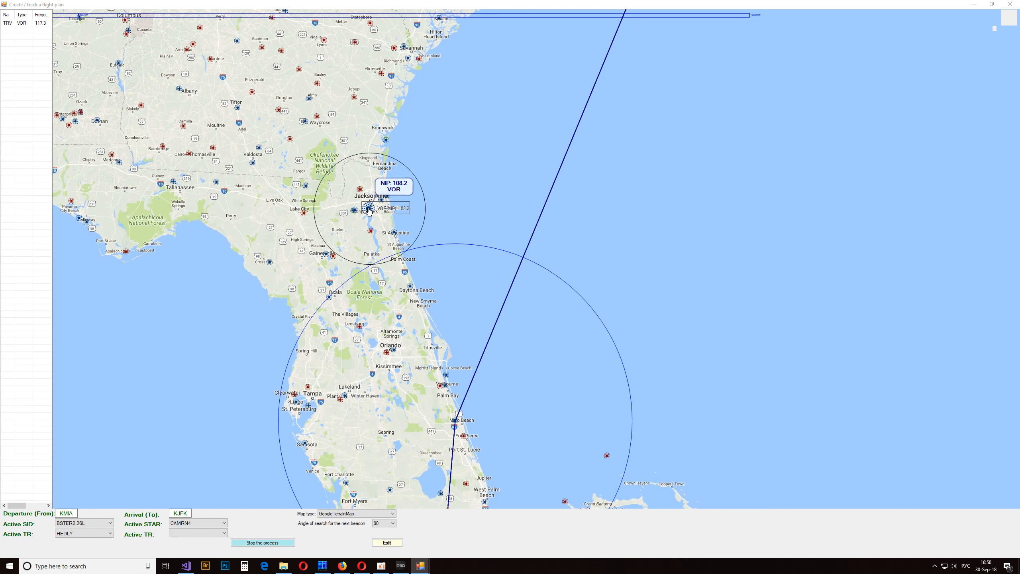
{"action": "mouse_move", "coordinate": [386, 141]}
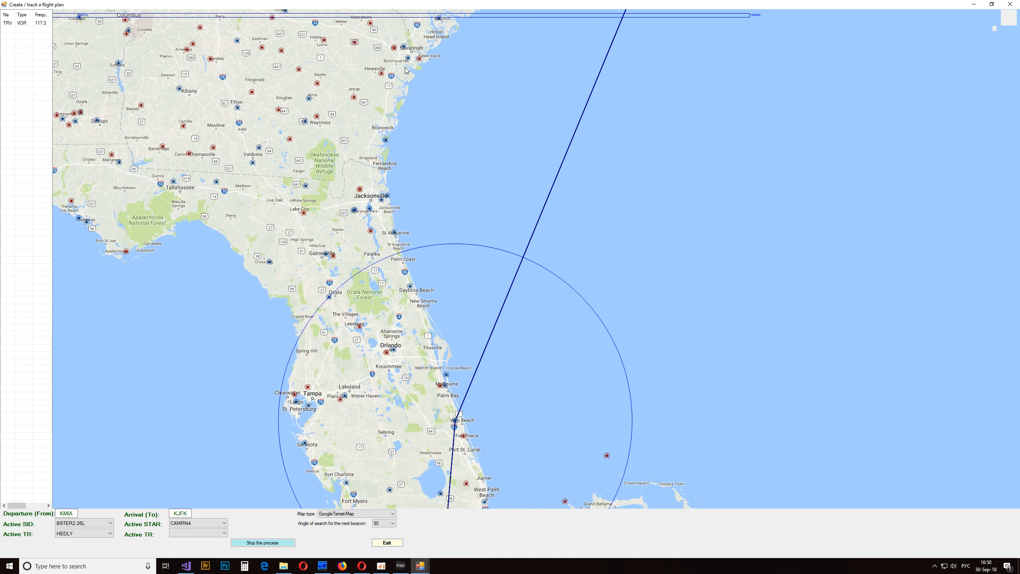
{"action": "left_click_drag", "start_coordinate": [411, 92], "coordinate": [422, 153]}
{"action": "mouse_move", "coordinate": [419, 118]}
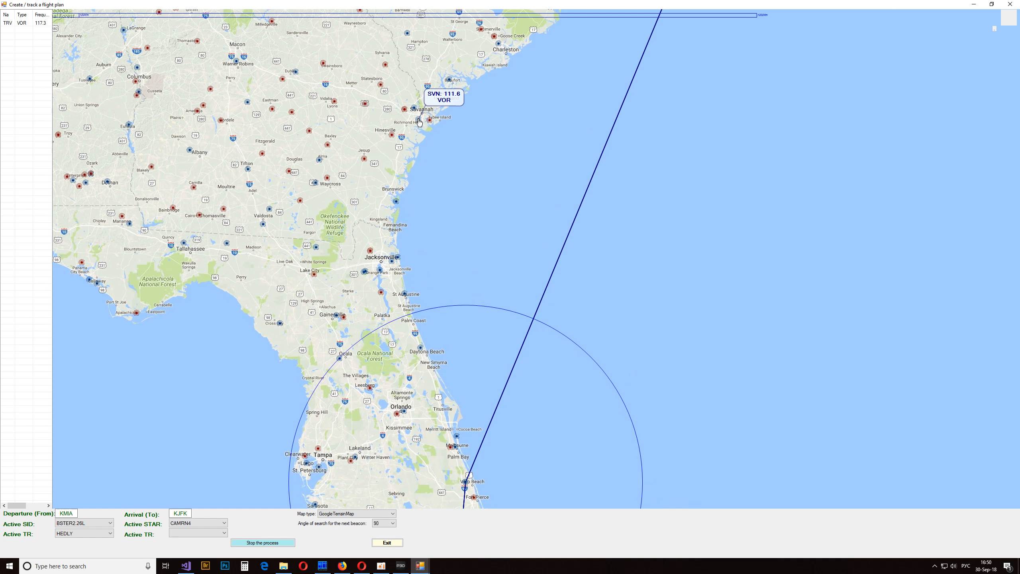
{"action": "mouse_move", "coordinate": [363, 273]}
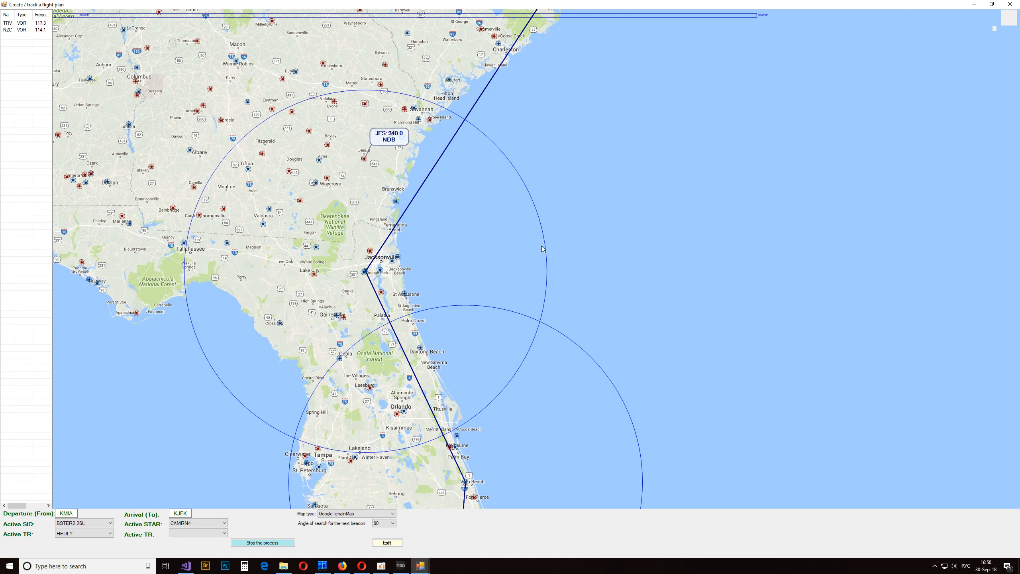
- Compare the SVN and NBC ranges and add the NBC 110.5 VOR near Hilton Head Island to the route
{"action": "left_click_drag", "start_coordinate": [567, 146], "coordinate": [546, 307]}
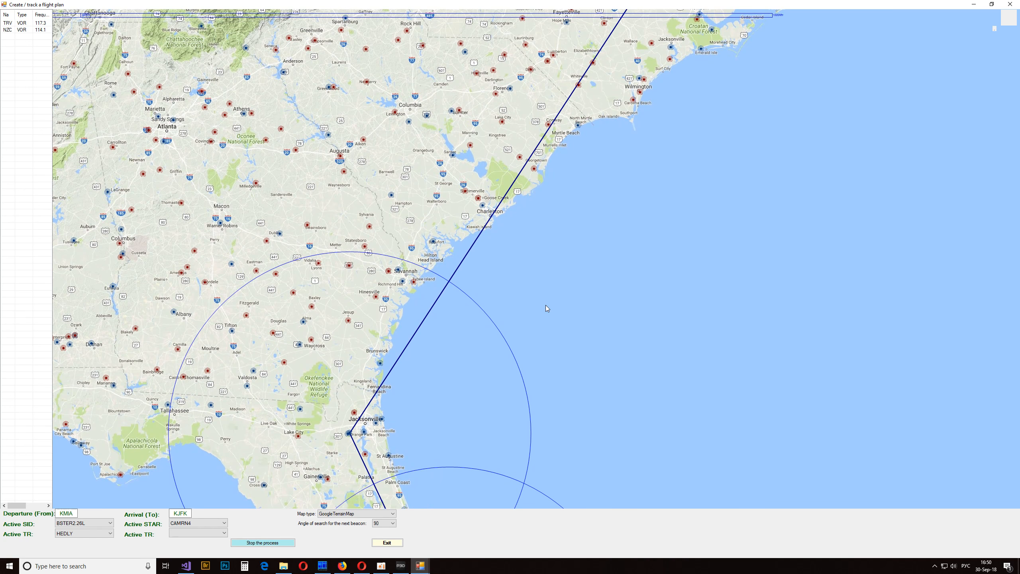
{"action": "mouse_move", "coordinate": [403, 284]}
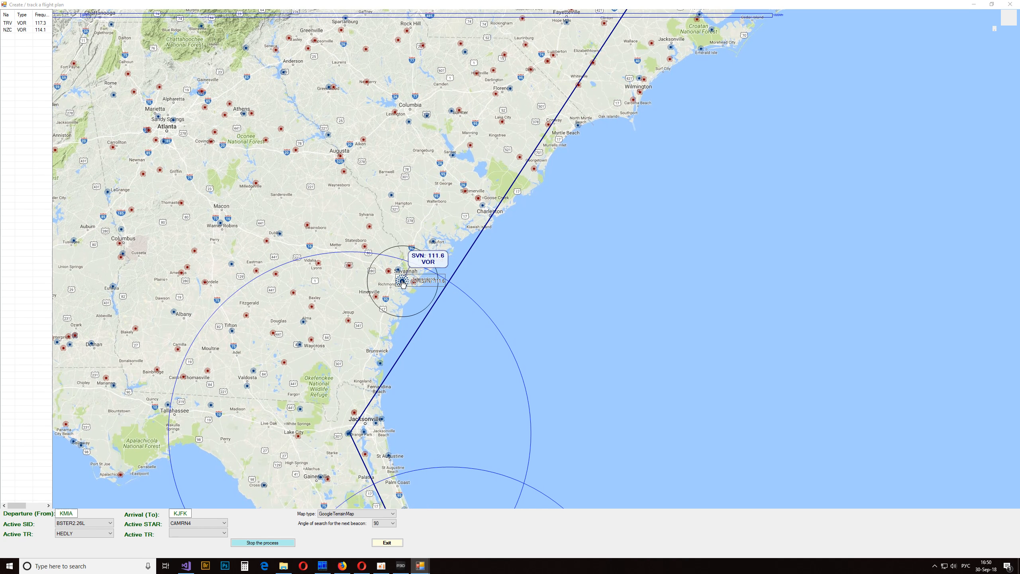
{"action": "mouse_move", "coordinate": [432, 241]}
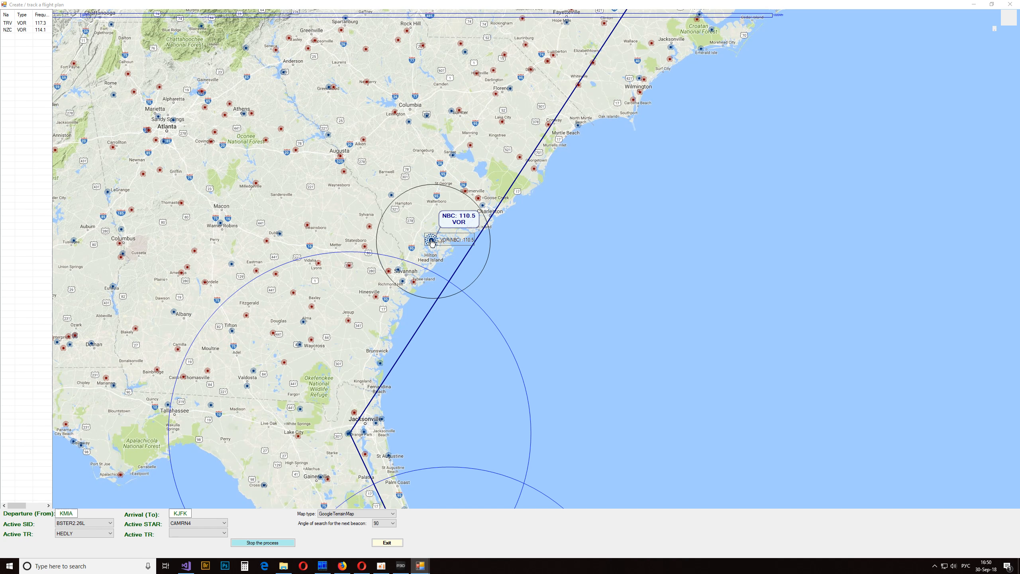
{"action": "left_click", "coordinate": [432, 241]}
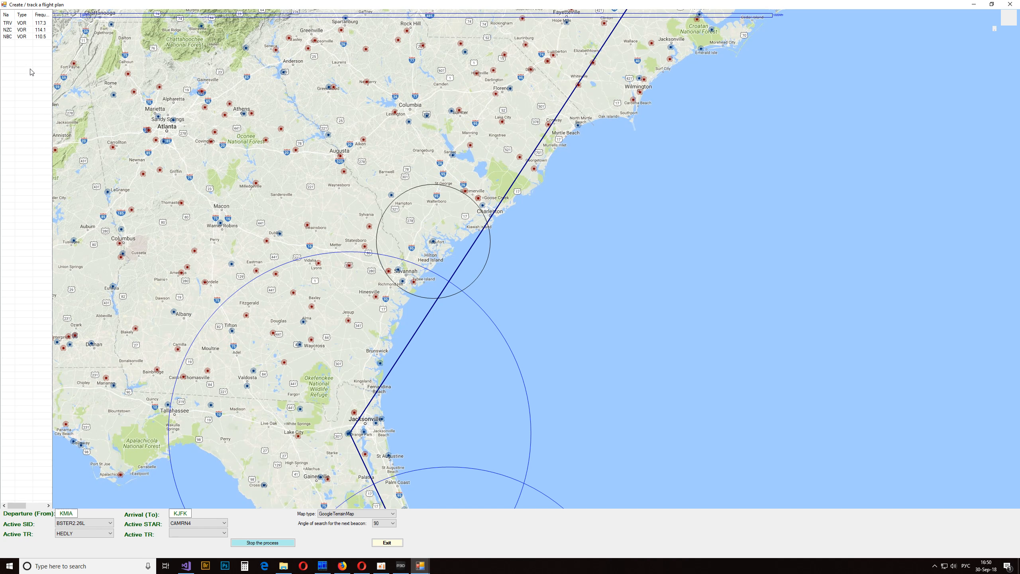
- Check the beacons between Charleston and Myrtle Beach and add the VAN 110.4 VOR northwest of Charleston to the route
{"action": "left_click_drag", "start_coordinate": [647, 288], "coordinate": [610, 437]}
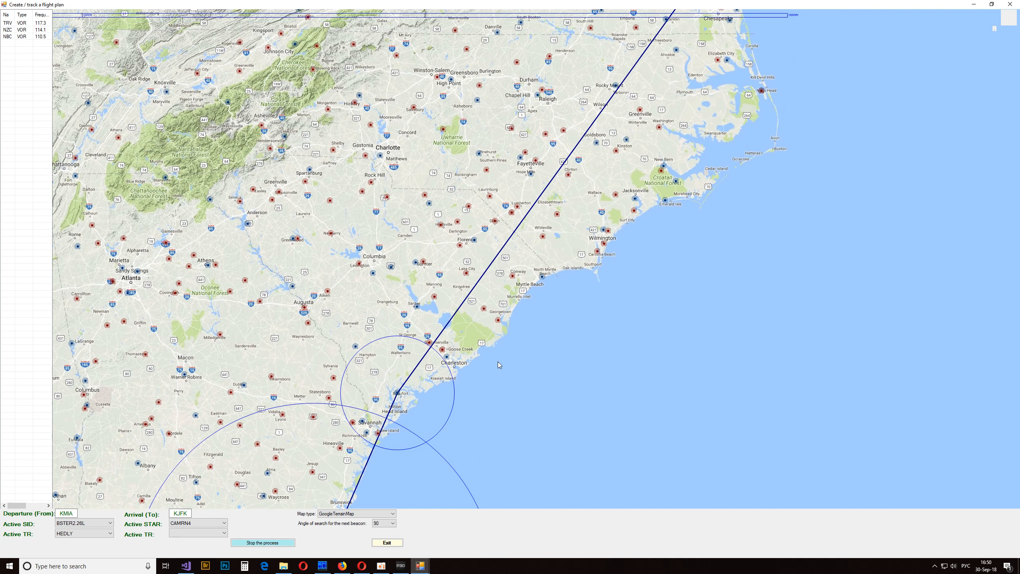
{"action": "mouse_move", "coordinate": [542, 277]}
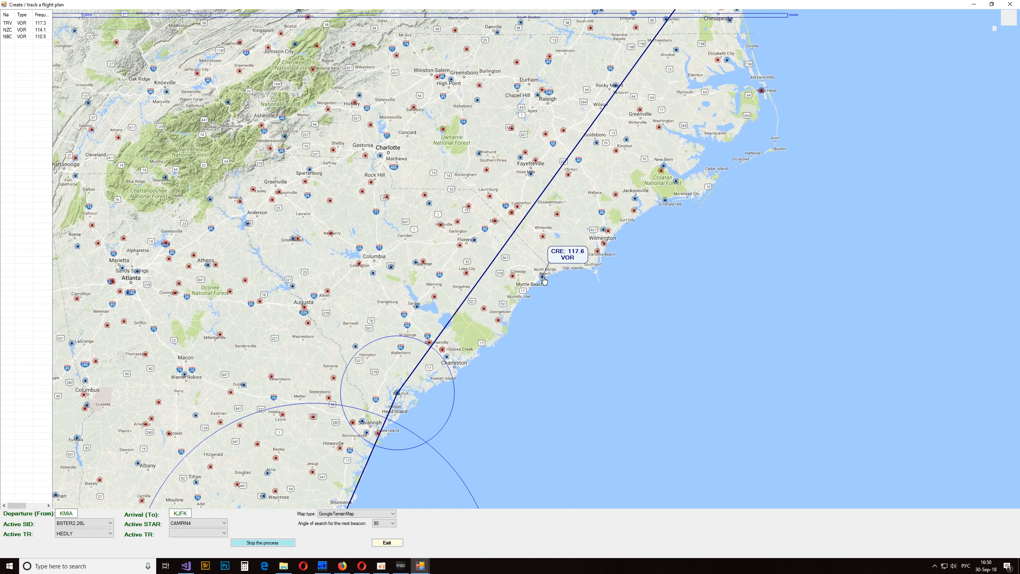
{"action": "mouse_move", "coordinate": [434, 299]}
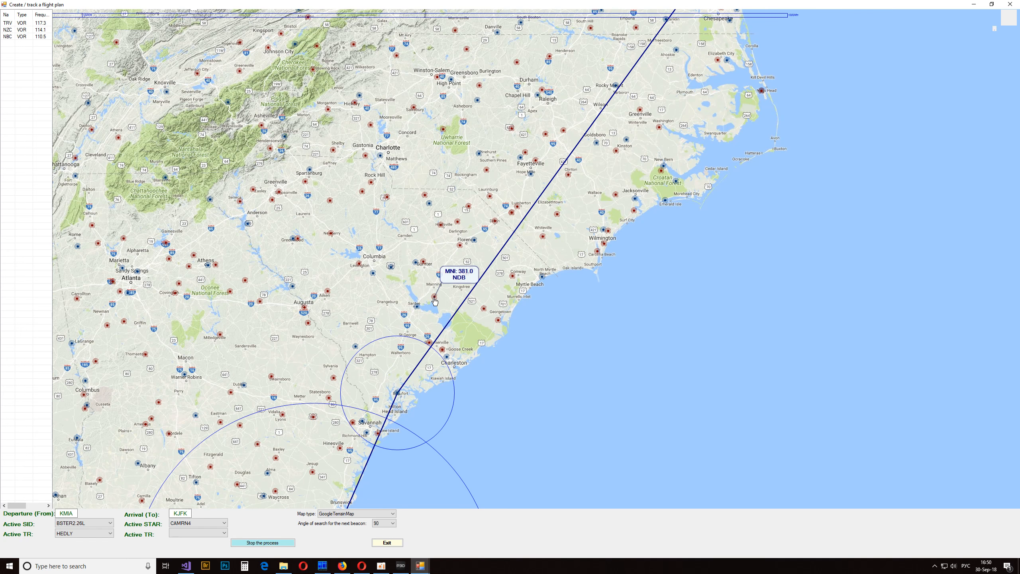
{"action": "mouse_move", "coordinate": [445, 352]}
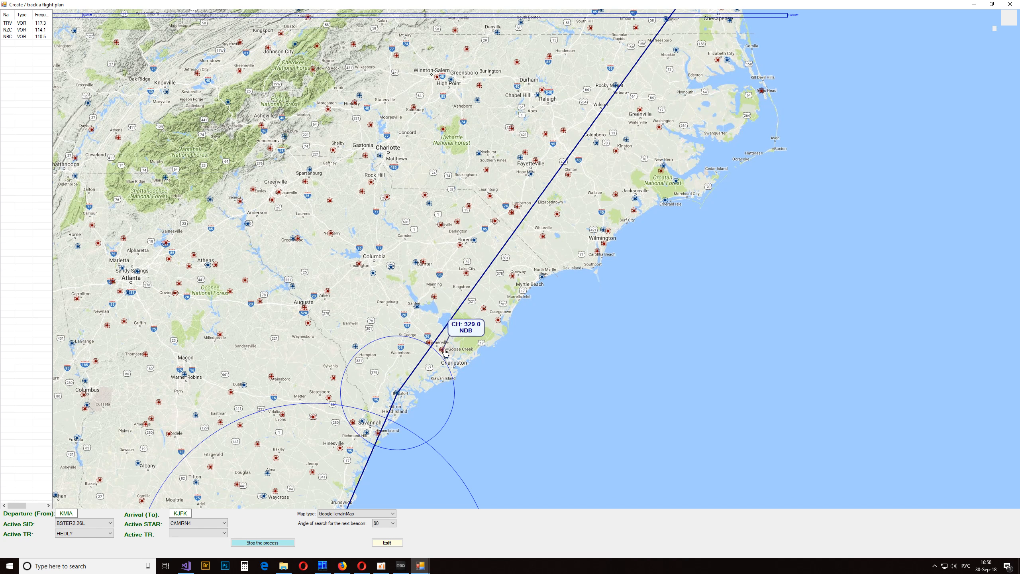
{"action": "left_click_drag", "start_coordinate": [445, 352], "coordinate": [475, 324]}
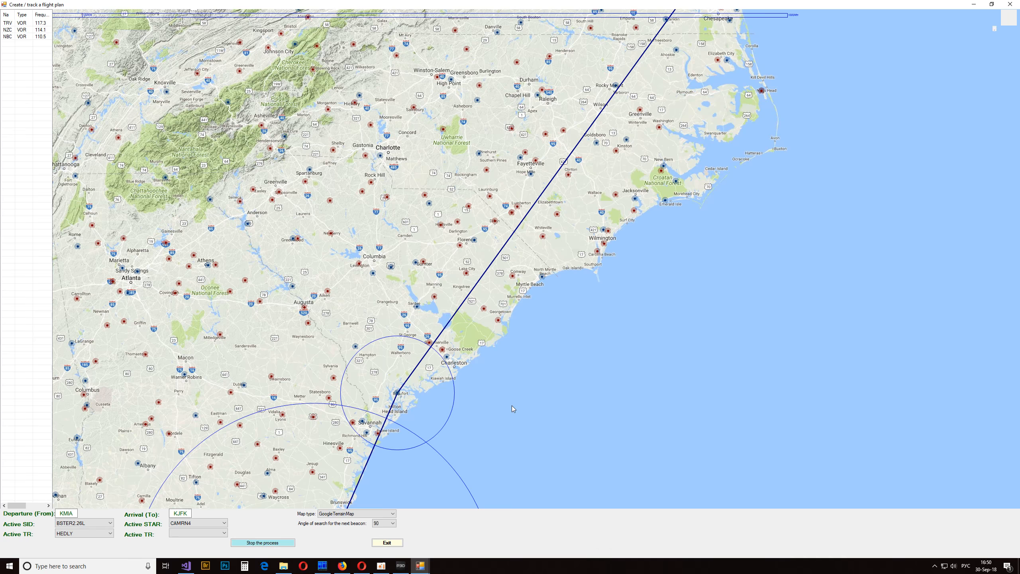
{"action": "mouse_move", "coordinate": [419, 307]}
{"action": "left_click_drag", "start_coordinate": [419, 307], "coordinate": [419, 306]}
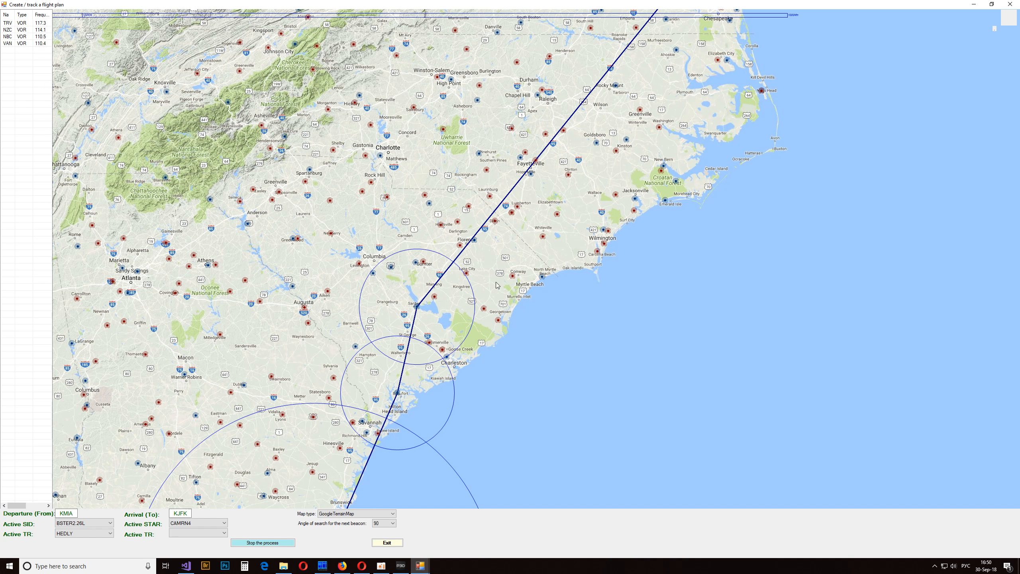
- Add the FLO 115.2 VOR near Florence and the TYI 117.8 VOR near Rocky Mount to the route
{"action": "mouse_move", "coordinate": [477, 241]}
{"action": "mouse_move", "coordinate": [477, 240]}
{"action": "left_mouse_down"}
{"action": "mouse_move", "coordinate": [6, 98]}
{"action": "mouse_move", "coordinate": [20, 99]}
{"action": "left_mouse_up"}
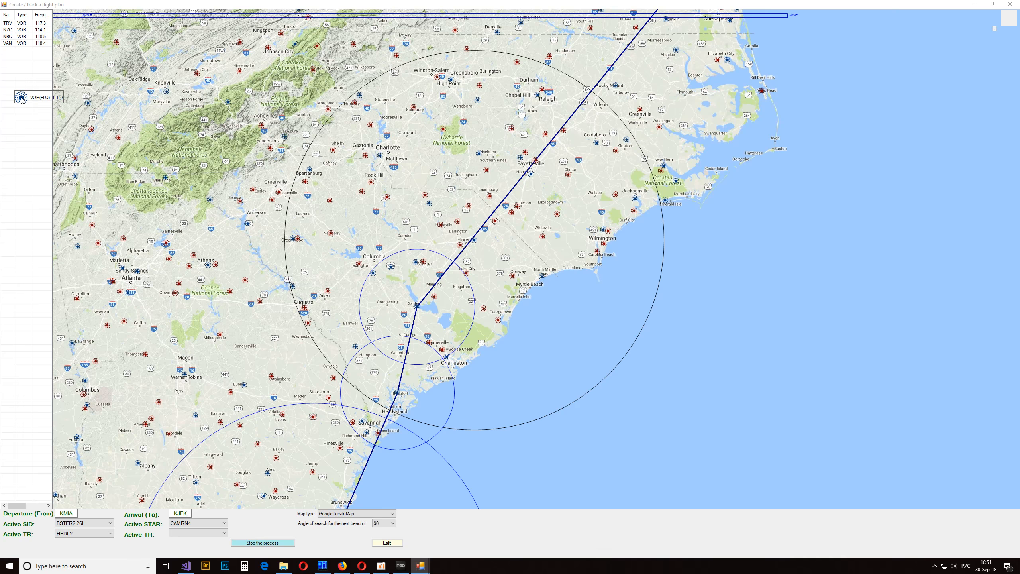
{"action": "left_click_drag", "start_coordinate": [20, 99], "coordinate": [20, 99]}
{"action": "left_click_drag", "start_coordinate": [552, 257], "coordinate": [474, 439]}
{"action": "left_click_drag", "start_coordinate": [523, 287], "coordinate": [49, 91]}
- Check the VORs around Chesapeake Bay and add the NTU 116.6 VOR near Virginia Beach to the route
{"action": "left_click_drag", "start_coordinate": [703, 243], "coordinate": [627, 413]}
{"action": "left_click_drag", "start_coordinate": [607, 243], "coordinate": [601, 318]}
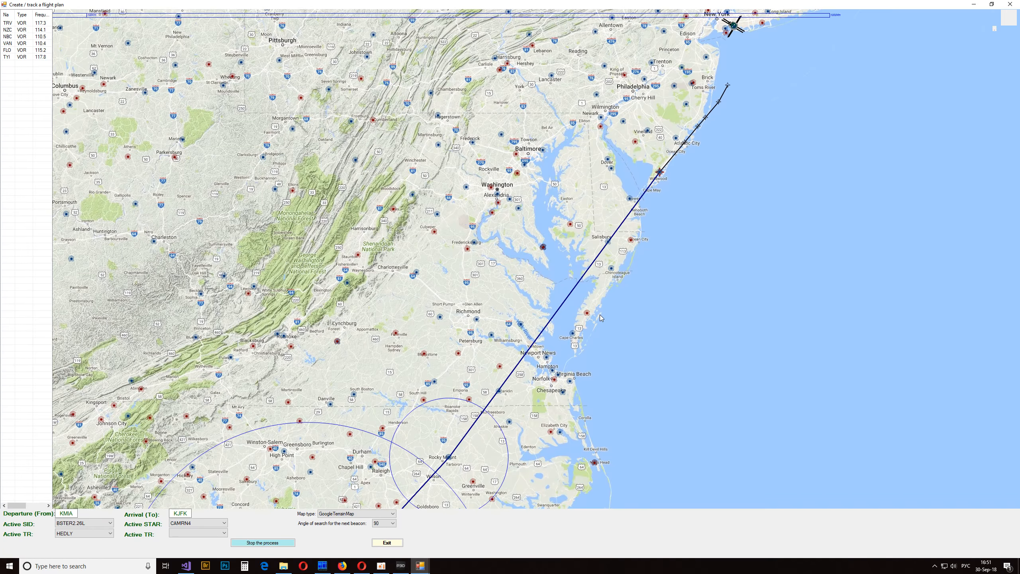
{"action": "left_click_drag", "start_coordinate": [612, 272], "coordinate": [611, 274]}
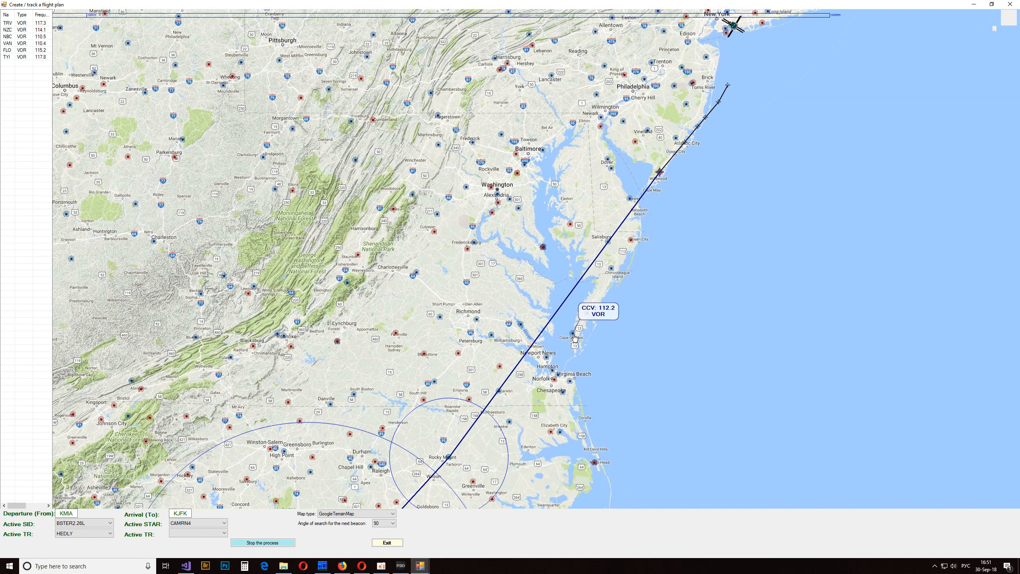
{"action": "mouse_move", "coordinate": [545, 358]}
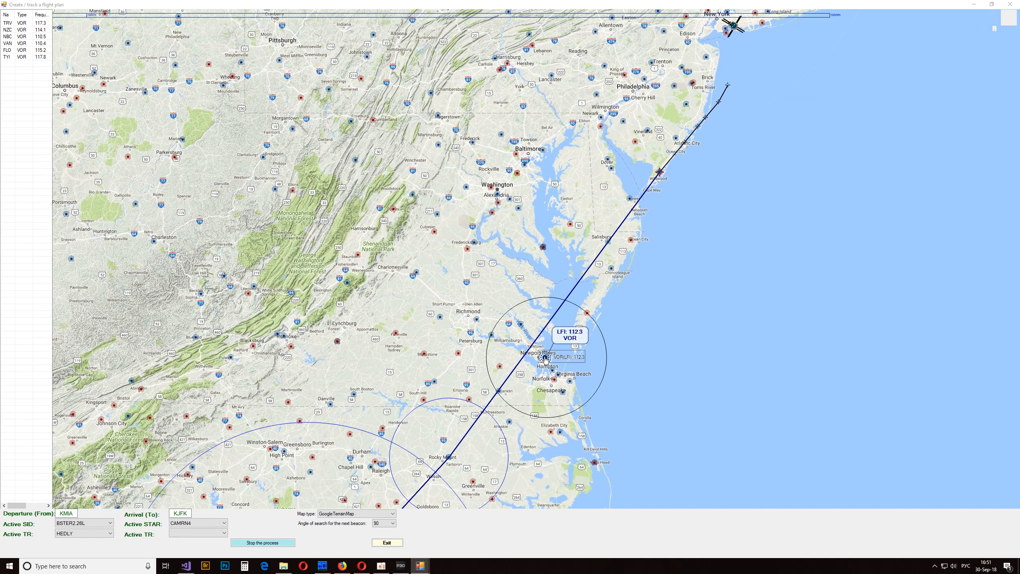
{"action": "mouse_move", "coordinate": [563, 394]}
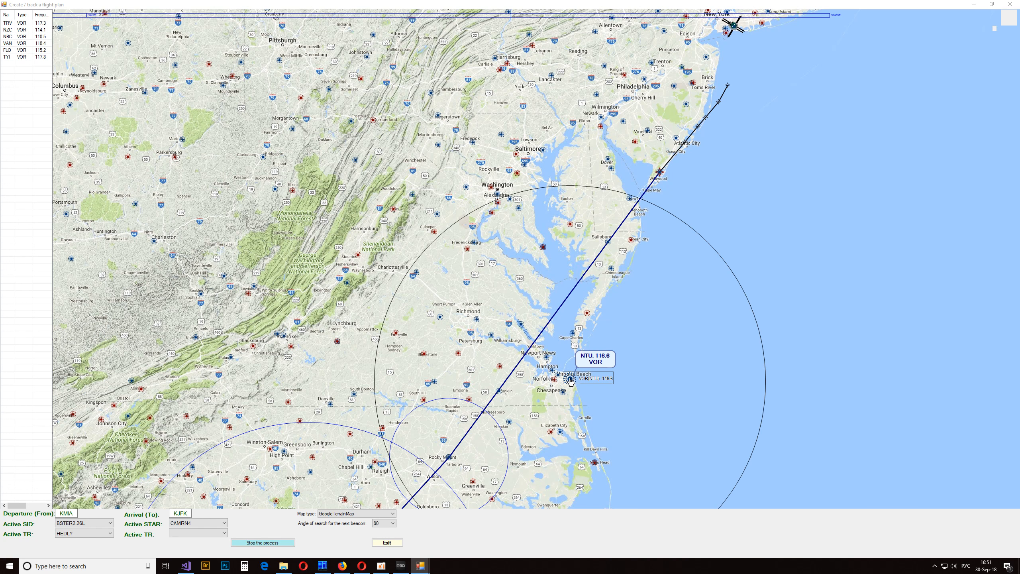
{"action": "left_click", "coordinate": [569, 379]}
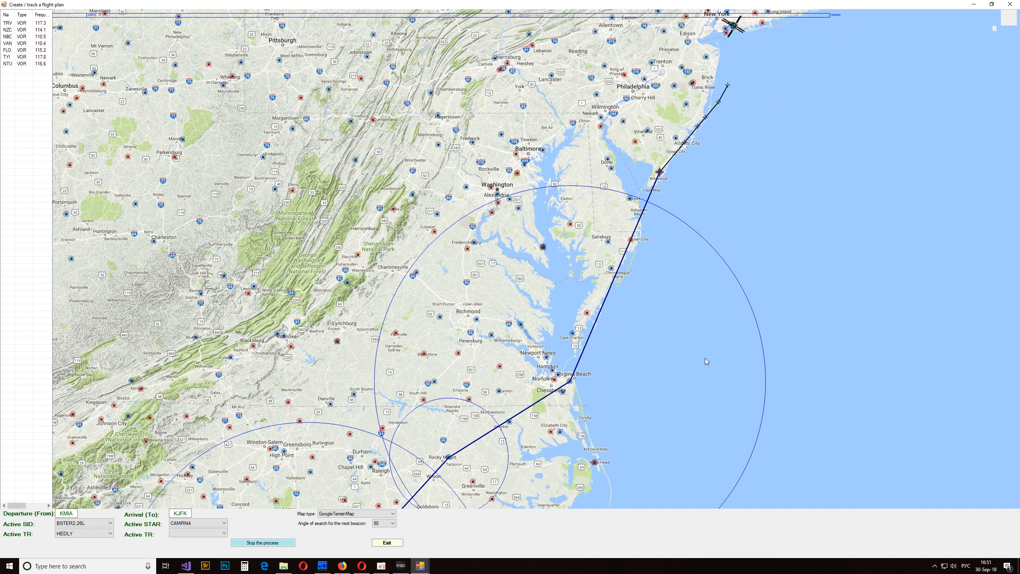
- Add the SIE 114.8 VOR at the start of the STAR to the route and check the whole KMIA to KJFK track
{"action": "left_click_drag", "start_coordinate": [803, 205], "coordinate": [704, 401]}
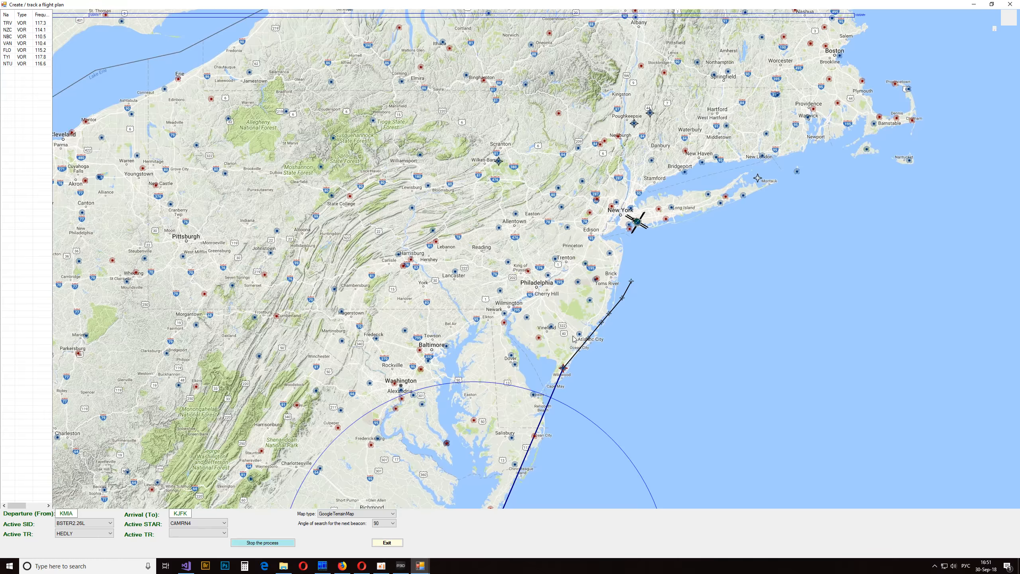
{"action": "mouse_move", "coordinate": [580, 336]}
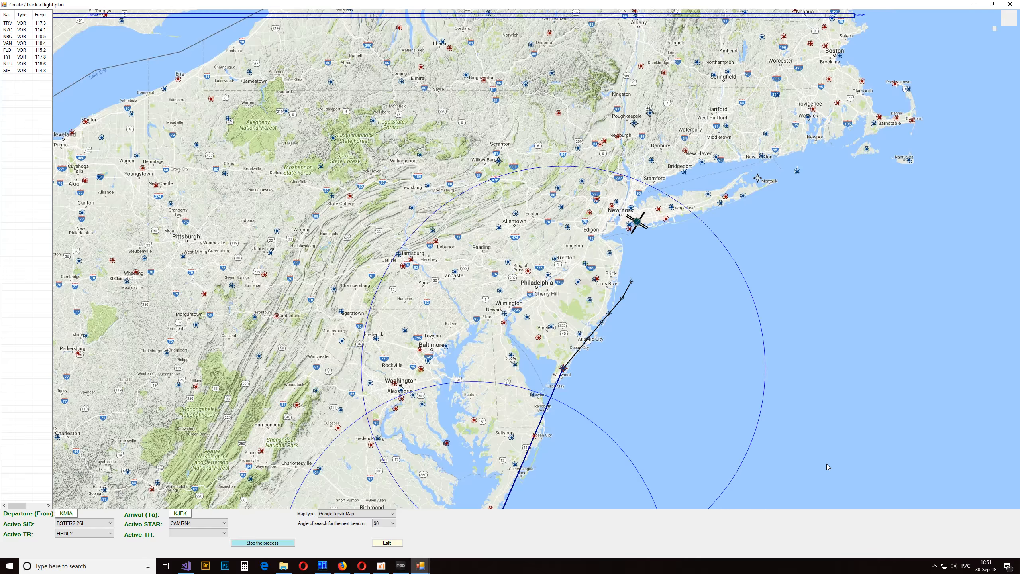
{"action": "scroll", "coordinate": [826, 464], "scroll_direction": "down", "scroll_amount": 3}
{"action": "scroll", "coordinate": [510, 273], "scroll_direction": "up", "scroll_amount": 1}
{"action": "left_click_drag", "start_coordinate": [481, 397], "coordinate": [579, 197]}
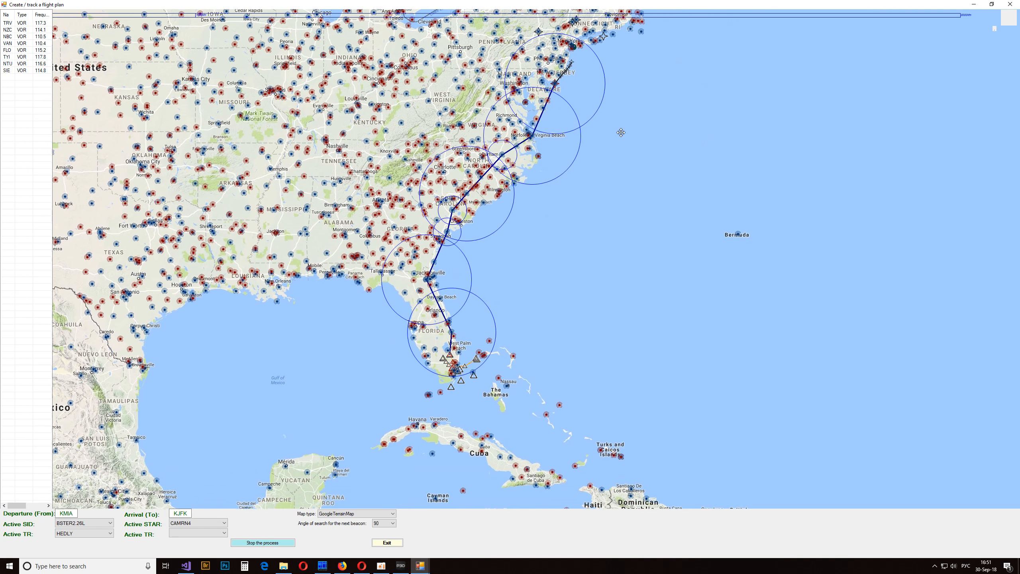
{"action": "left_click_drag", "start_coordinate": [621, 133], "coordinate": [614, 209]}
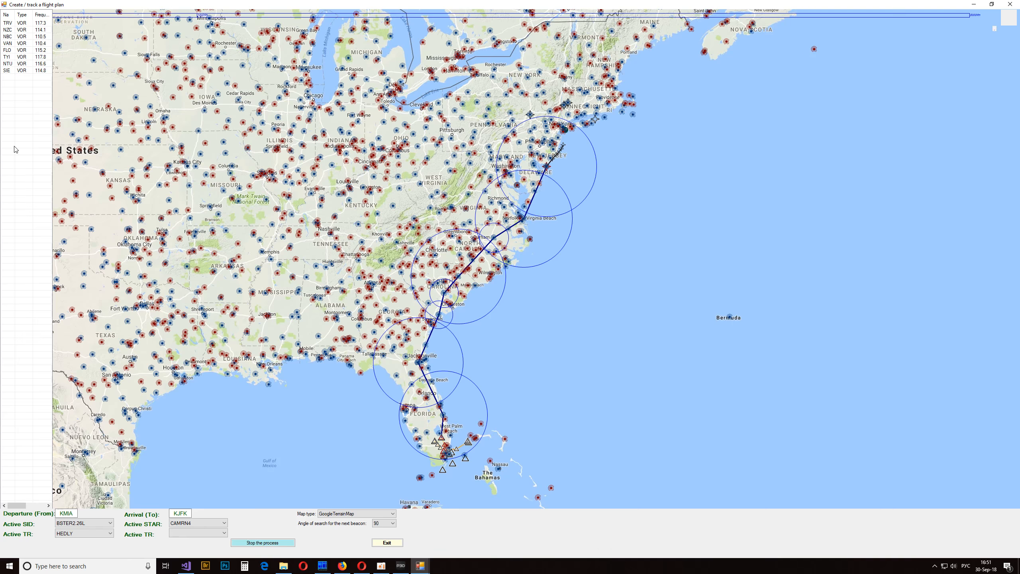
- End manual VOR/NDB route creation, transfer the route to the flight plan and close the planning window
{"action": "right_click", "coordinate": [527, 339]}
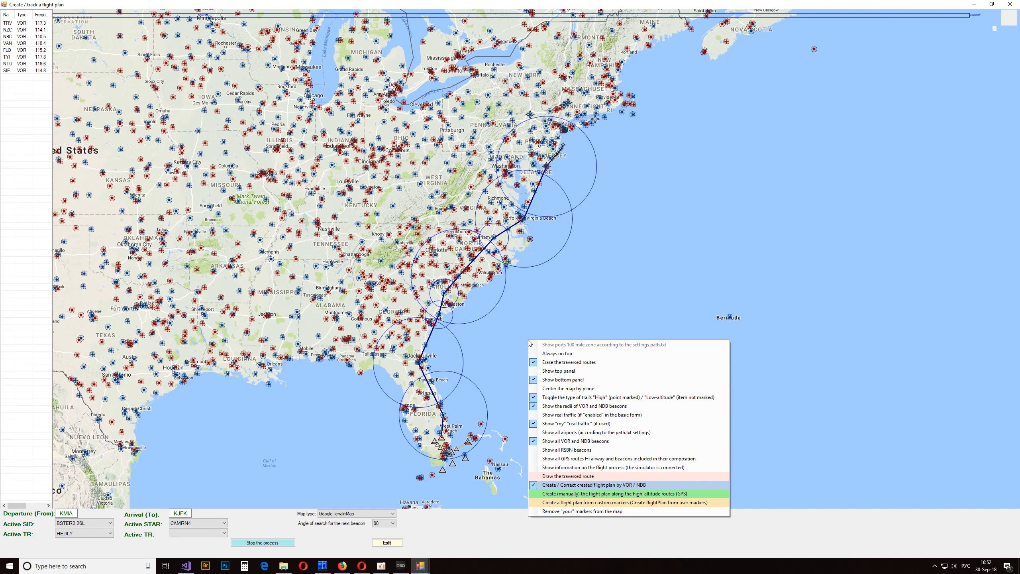
{"action": "left_click", "coordinate": [579, 485]}
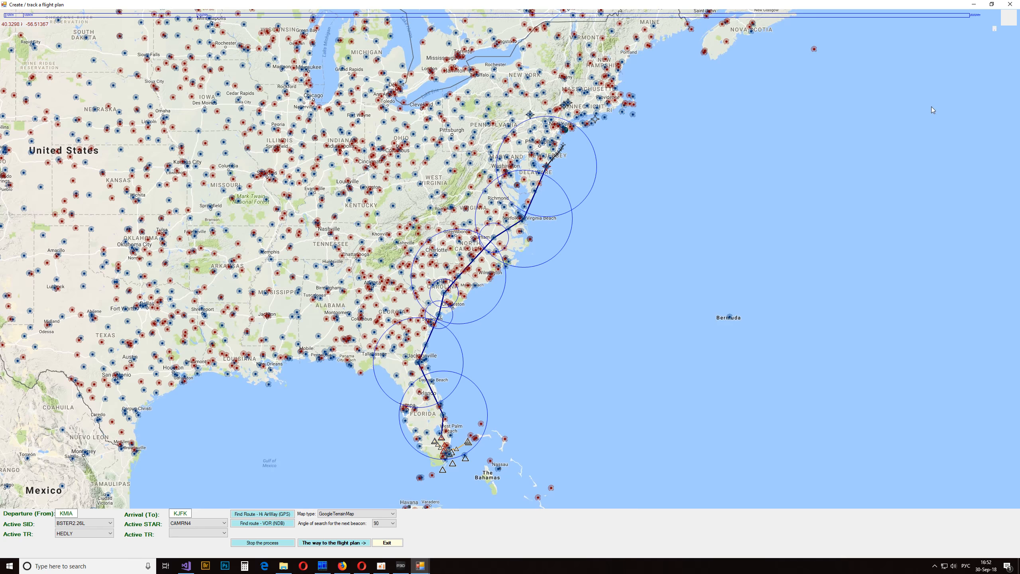
{"action": "left_click", "coordinate": [1010, 5]}
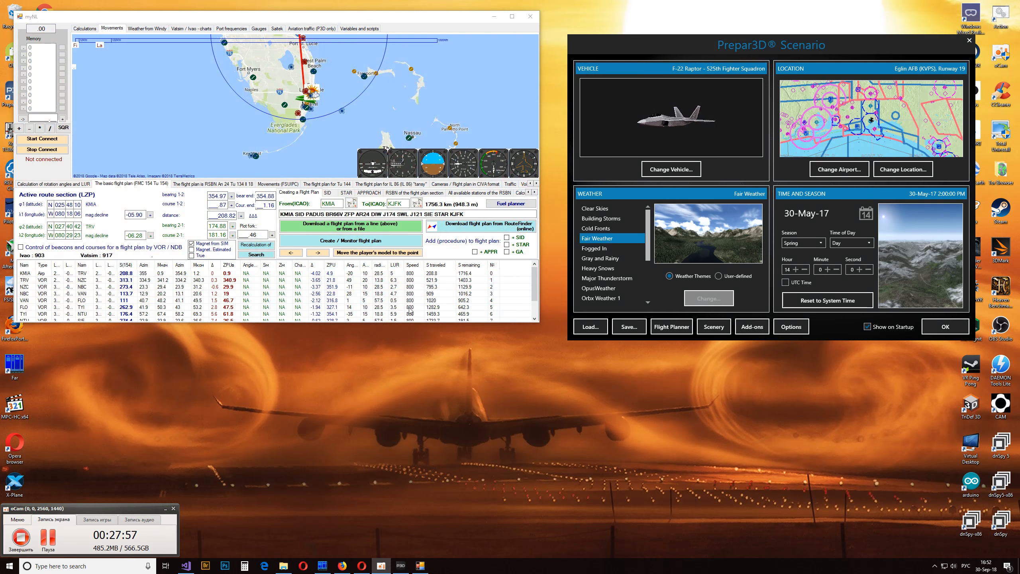
- Enlarge the main myNL window and examine the transferred KMIA to KJFK route along the East Coast
{"action": "left_click_drag", "start_coordinate": [330, 151], "coordinate": [331, 162]}
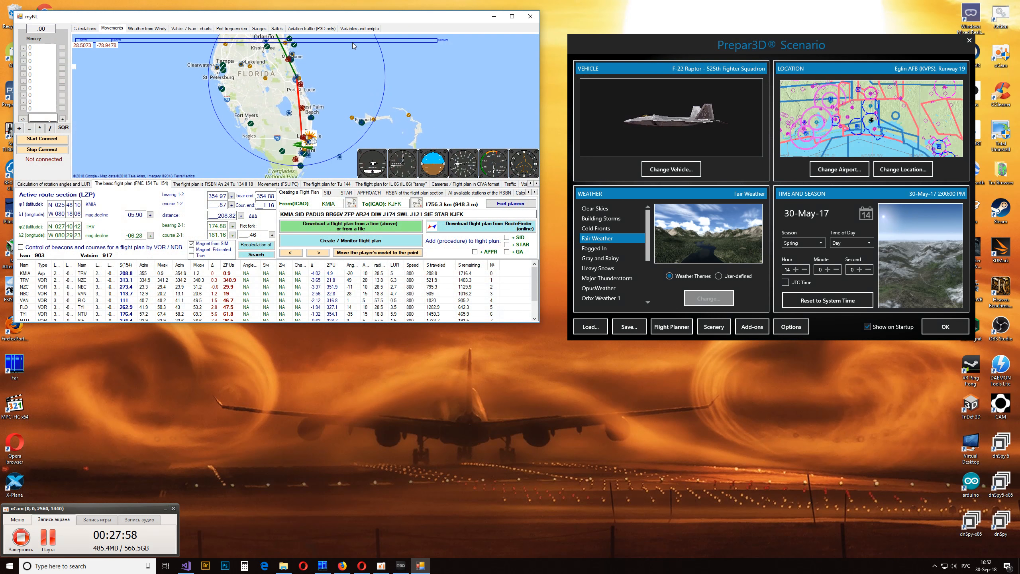
{"action": "double_click", "coordinate": [368, 18]}
{"action": "left_click_drag", "start_coordinate": [576, 83], "coordinate": [482, 265]}
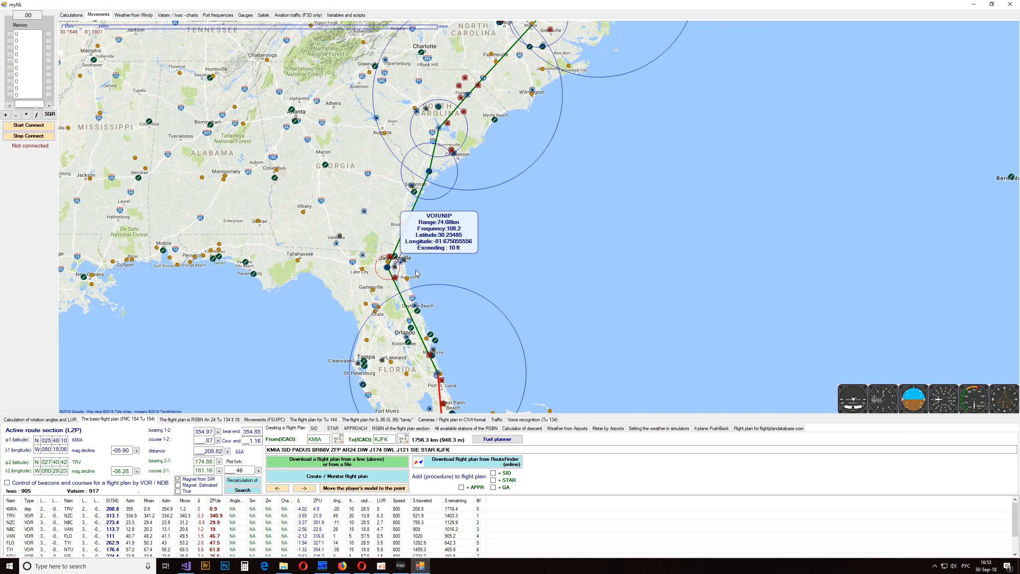
{"action": "left_click_drag", "start_coordinate": [409, 213], "coordinate": [482, 274]}
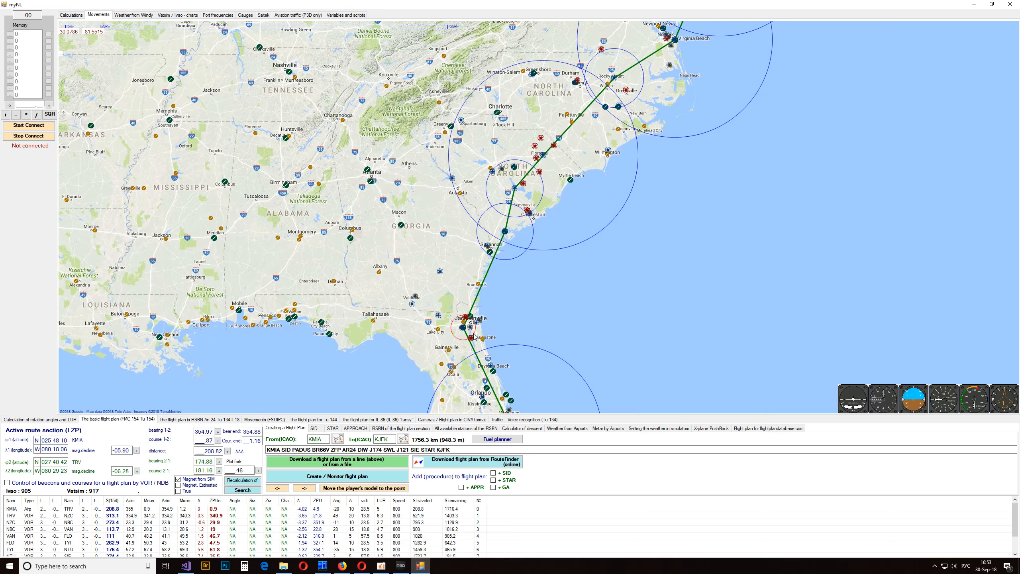
{"action": "left_click_drag", "start_coordinate": [561, 270], "coordinate": [480, 397]}
{"action": "left_click_drag", "start_coordinate": [659, 194], "coordinate": [588, 116]}
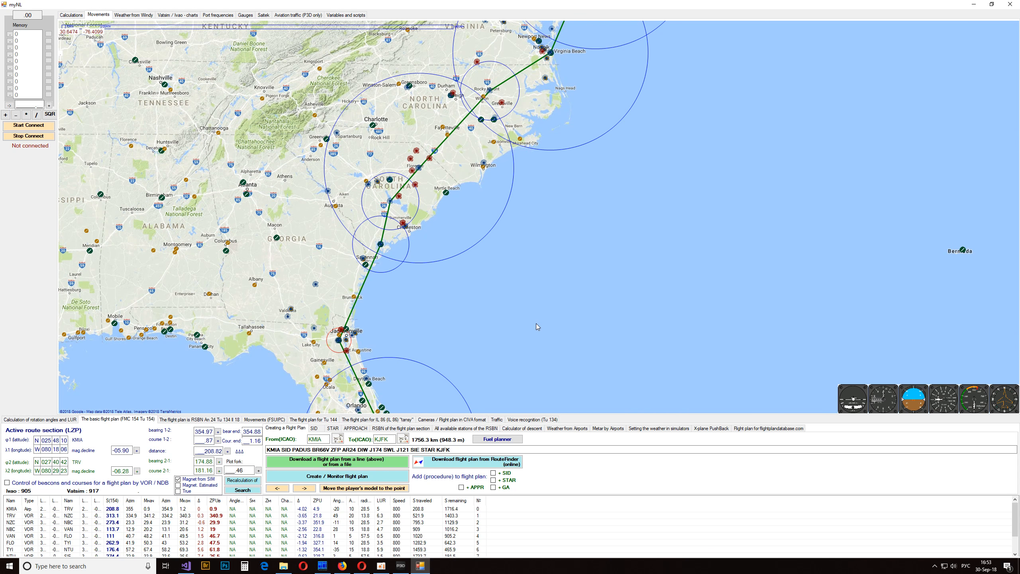
{"action": "left_click_drag", "start_coordinate": [535, 324], "coordinate": [517, 236]}
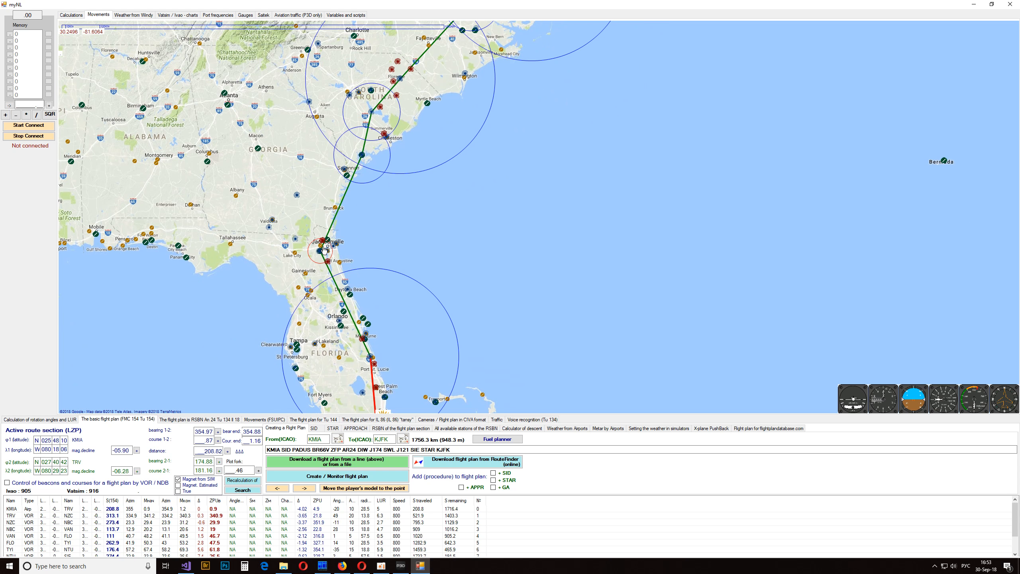
{"action": "left_click_drag", "start_coordinate": [462, 332], "coordinate": [487, 181]}
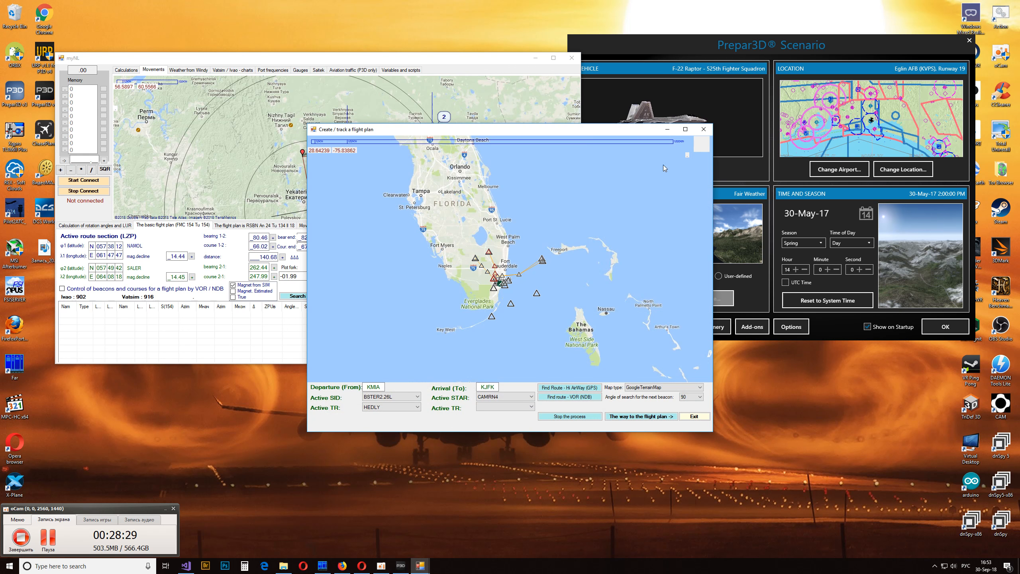
- Review the automatically found VOR/NDB route from KMIA to KJFK on the enlarged map and close the planning window
{"action": "double_click", "coordinate": [634, 129]}
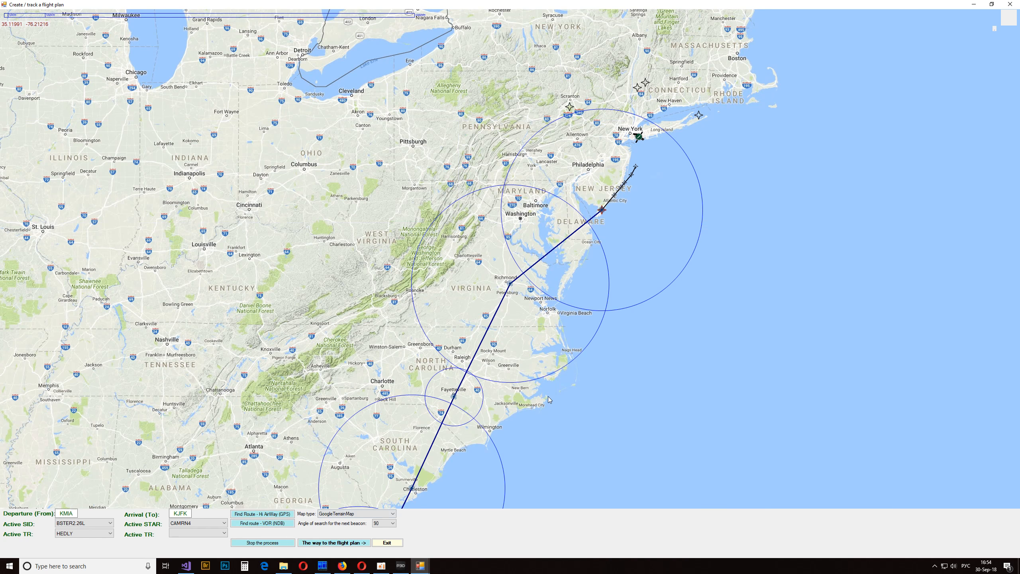
{"action": "left_click_drag", "start_coordinate": [569, 389], "coordinate": [661, 146]}
{"action": "scroll", "coordinate": [627, 308], "scroll_direction": "down", "scroll_amount": 1}
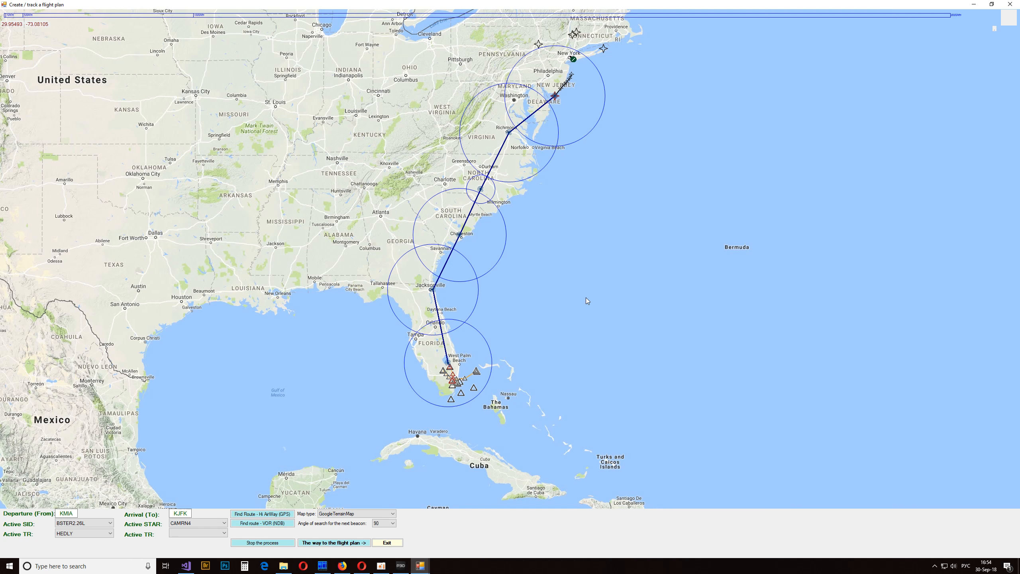
{"action": "left_click", "coordinate": [1010, 5]}
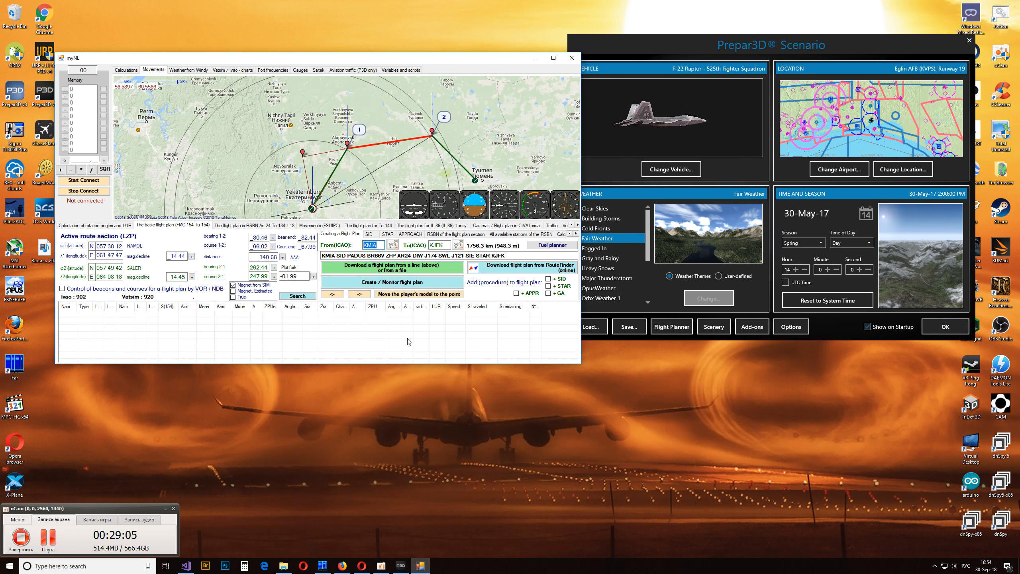
- Set the departure airport to KLAX with KJFK as arrival and open the flight plan creation map full size
{"action": "type", "text": "ЛДФ"}
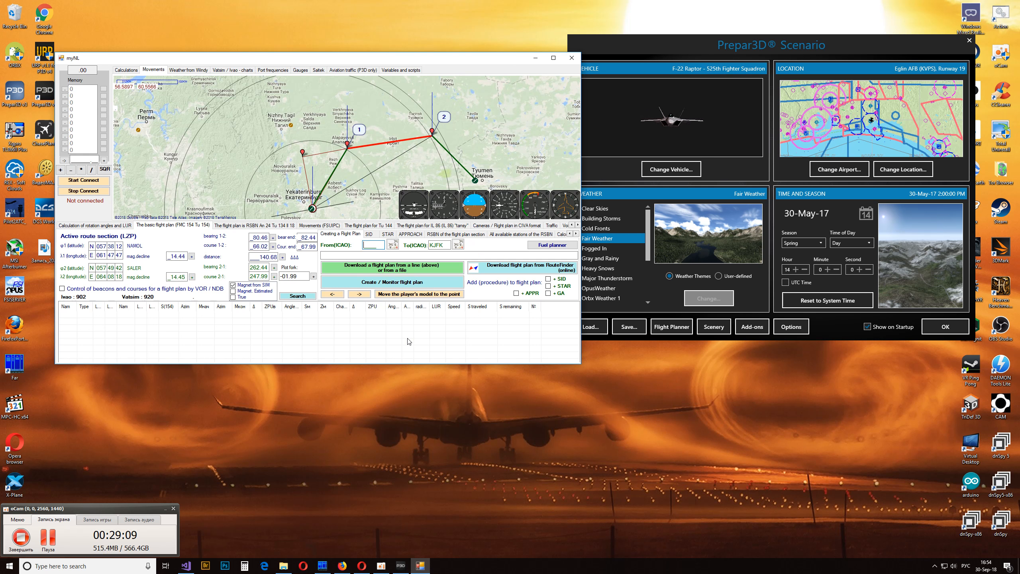
{"action": "type", "text": "X"}
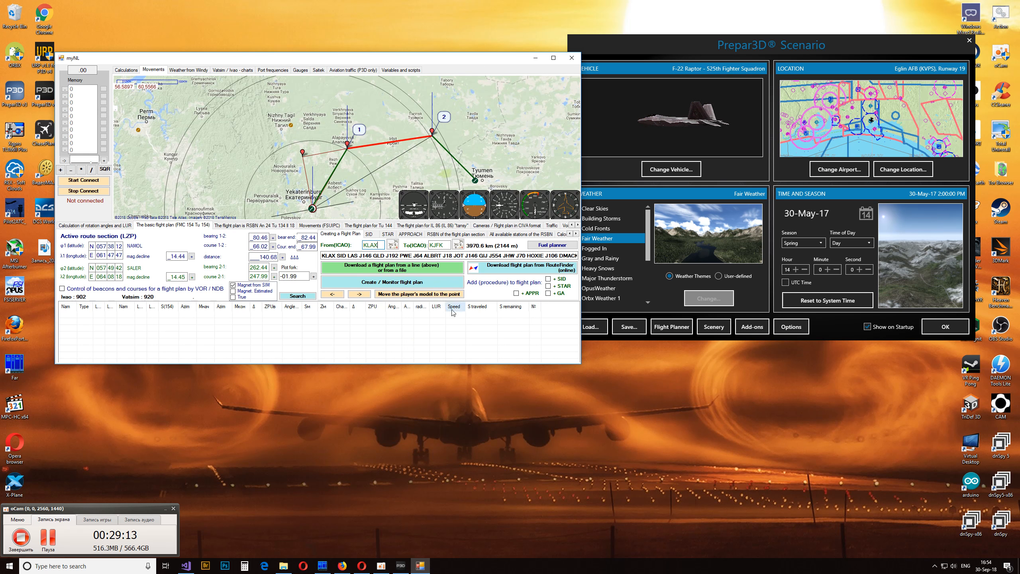
{"action": "left_click", "coordinate": [448, 284]}
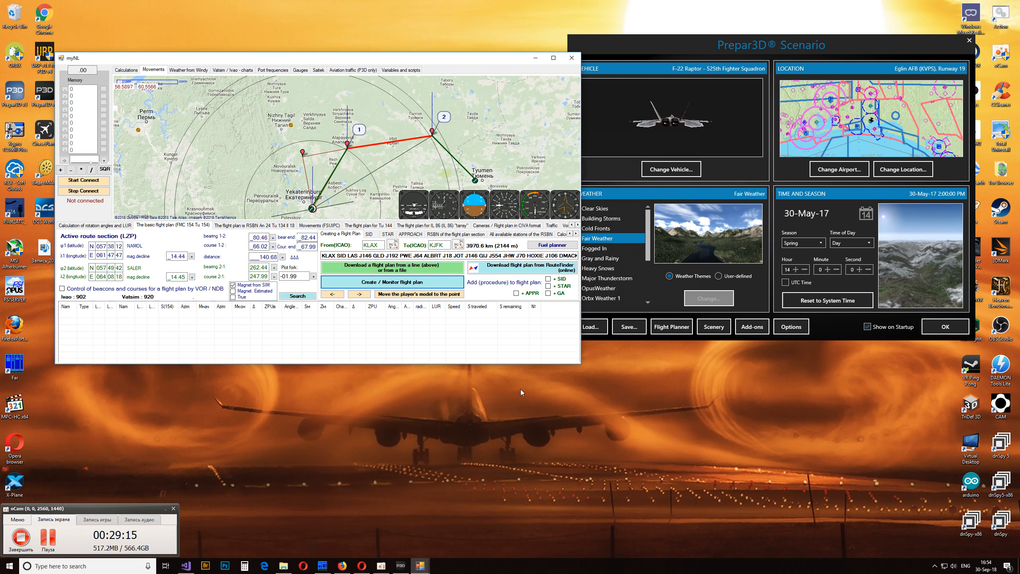
{"action": "double_click", "coordinate": [594, 132]}
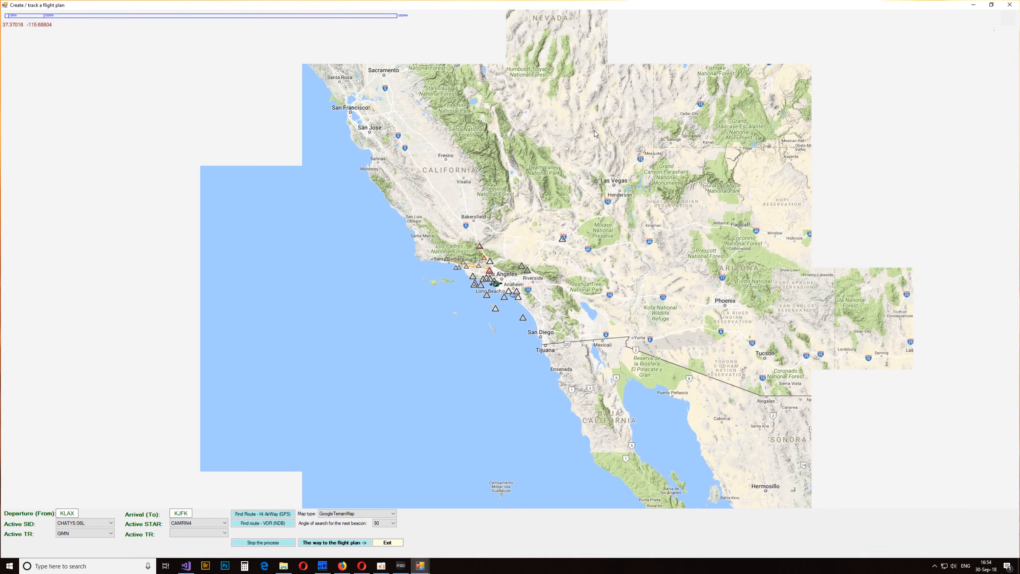
- Try the DOTSS2.24L SID at Los Angeles and choose GARDY3.06L with the BEALE transition as the active SID
{"action": "left_click_drag", "start_coordinate": [514, 286], "coordinate": [459, 332]}
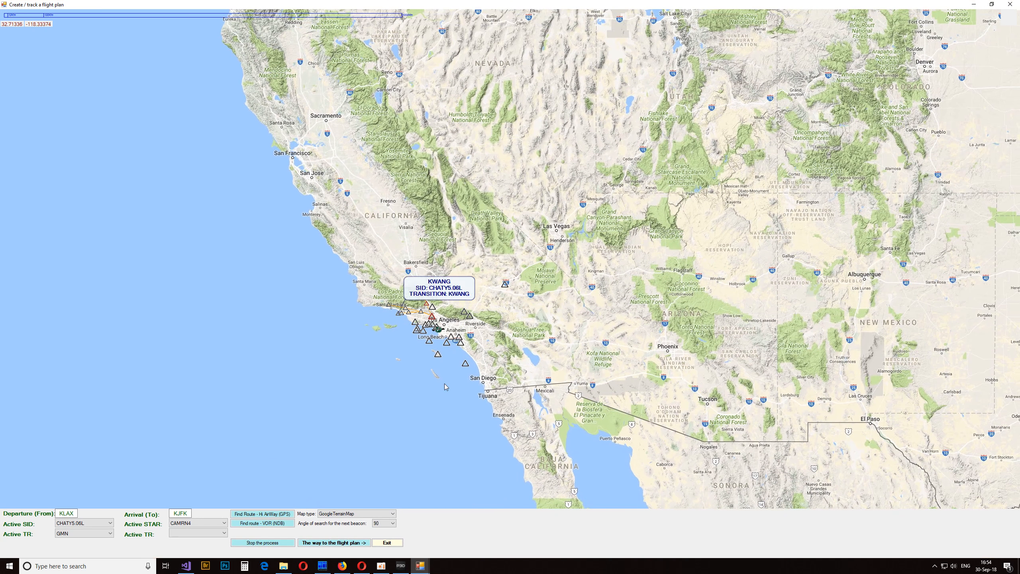
{"action": "left_click", "coordinate": [460, 341]}
{"action": "left_click", "coordinate": [459, 342]}
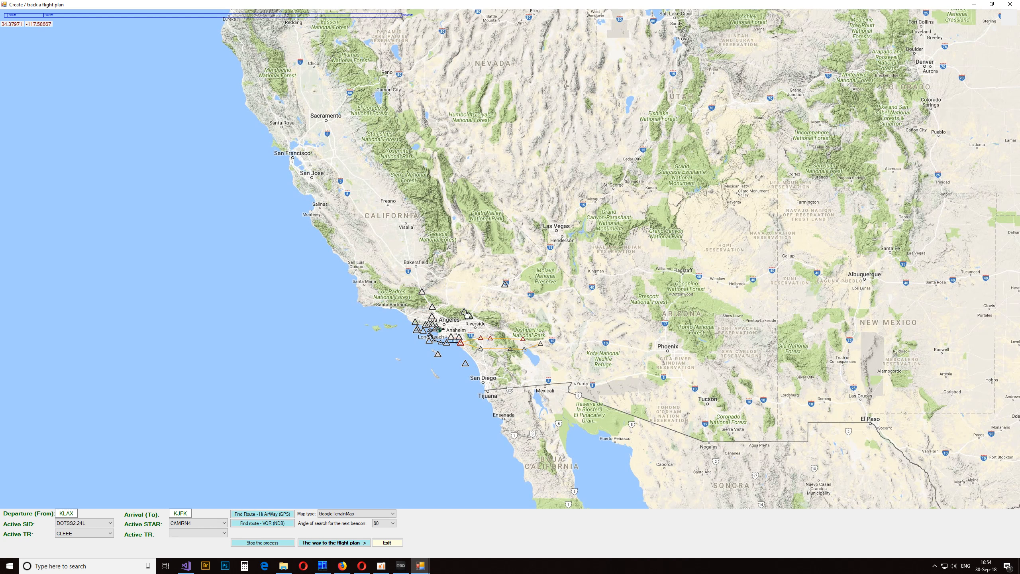
{"action": "left_click", "coordinate": [469, 316]}
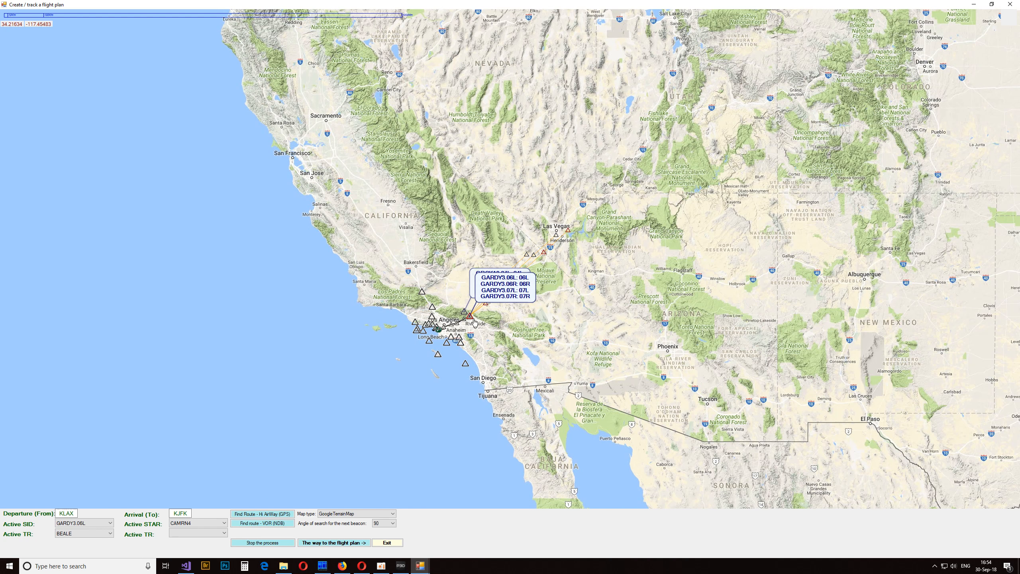
- Choose LENDY6 as the active STAR for the KJFK arrival near New York
{"action": "left_click_drag", "start_coordinate": [647, 300], "coordinate": [353, 340]}
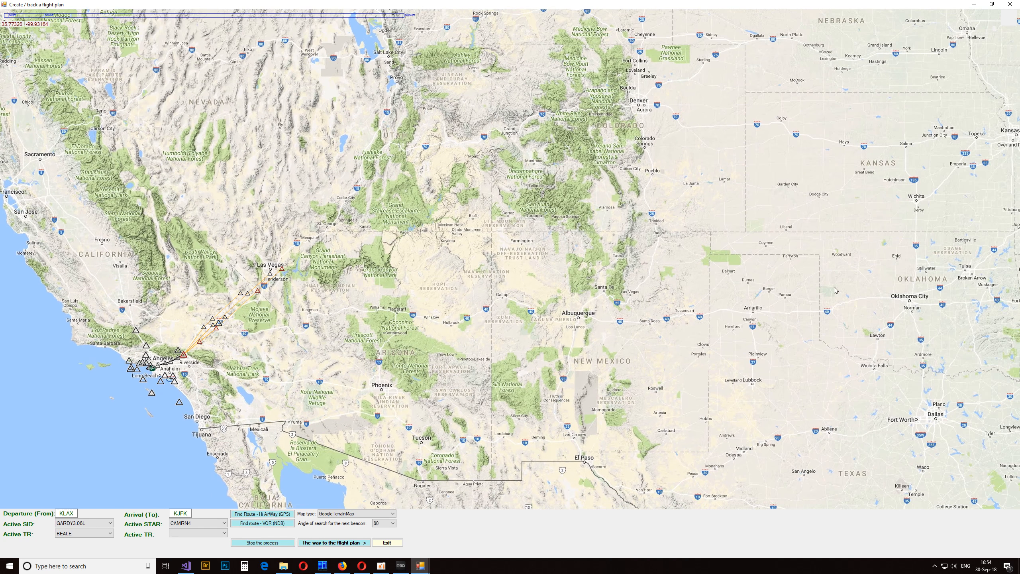
{"action": "left_click_drag", "start_coordinate": [834, 290], "coordinate": [391, 291]}
{"action": "scroll", "coordinate": [622, 227], "scroll_direction": "down", "scroll_amount": 2}
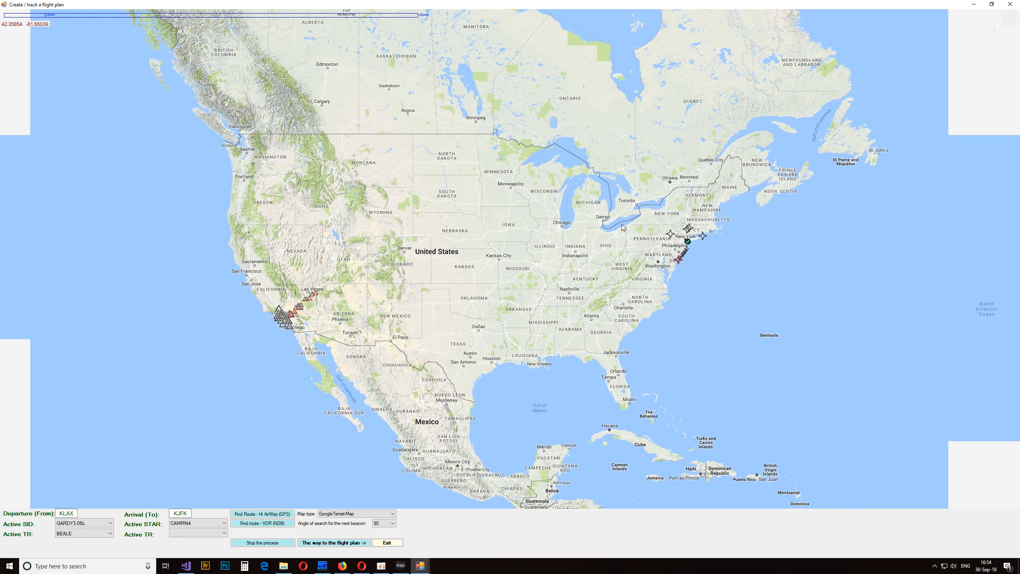
{"action": "left_click", "coordinate": [670, 234]}
{"action": "left_click_drag", "start_coordinate": [458, 290], "coordinate": [541, 284]}
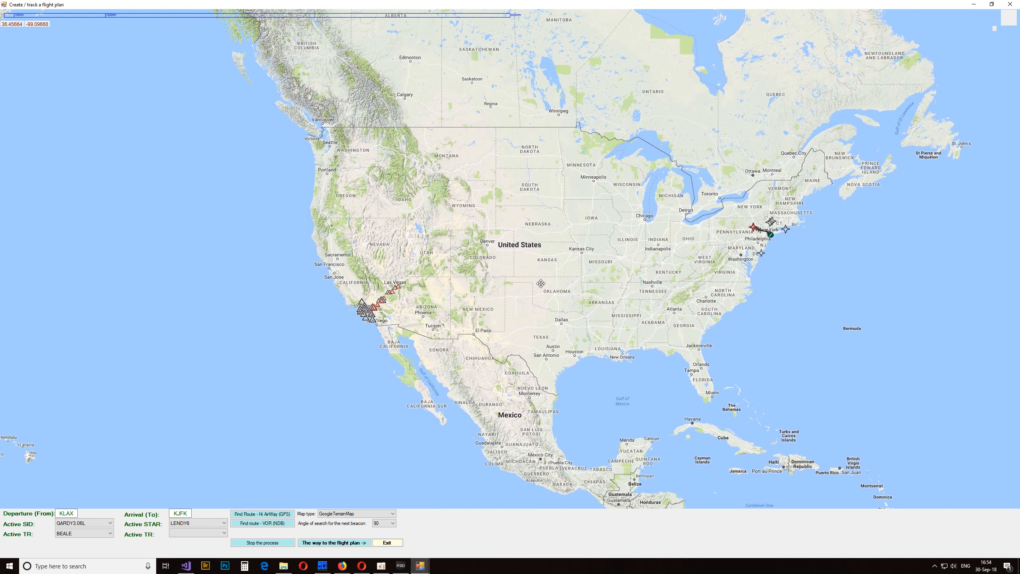
- Find the KLAX to KJFK route over VOR/NDB beacons and check it across the country
{"action": "scroll", "coordinate": [511, 281], "scroll_direction": "up", "scroll_amount": 1}
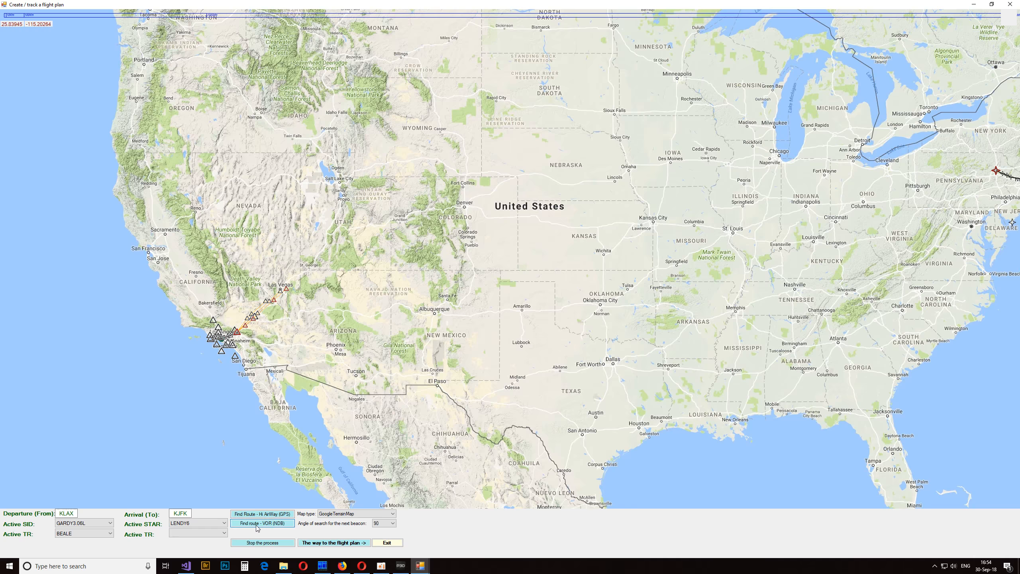
{"action": "left_click", "coordinate": [257, 524]}
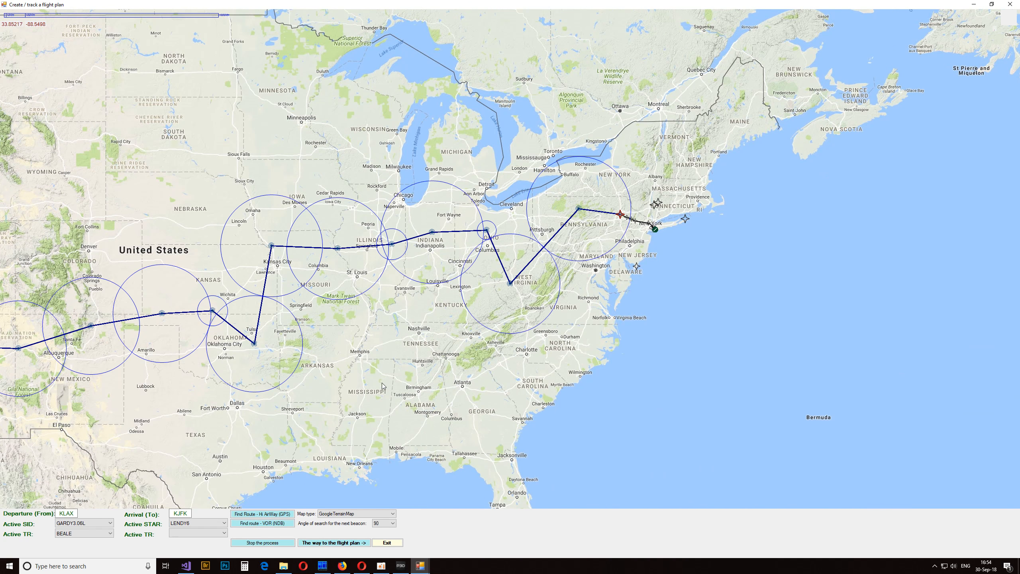
{"action": "left_click_drag", "start_coordinate": [201, 418], "coordinate": [539, 303]}
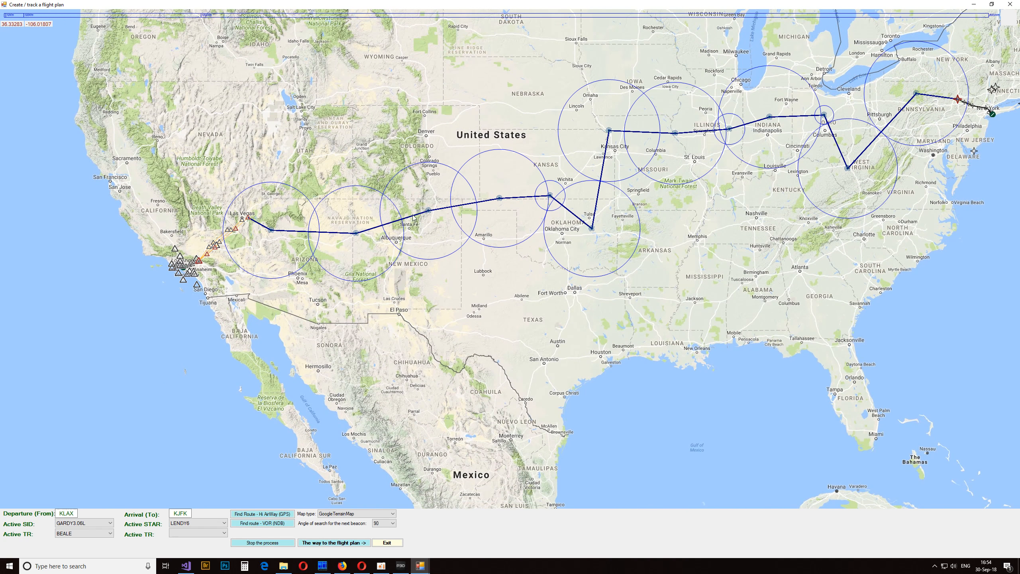
{"action": "left_click_drag", "start_coordinate": [904, 195], "coordinate": [758, 276]}
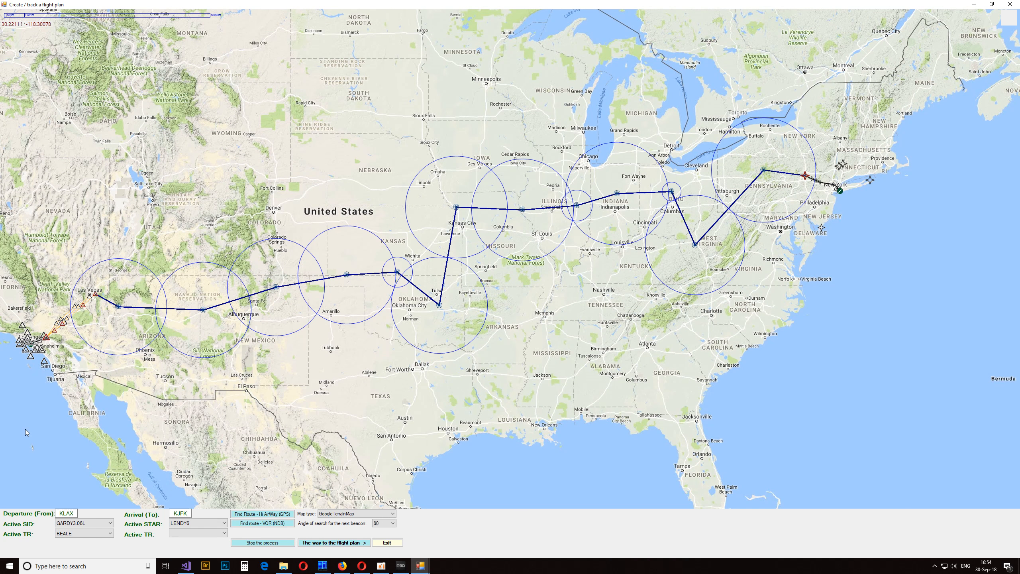
- Transfer the found VOR route to the flight plan, close the planning window and view the route in the enlarged main window
{"action": "left_click", "coordinate": [72, 511]}
{"action": "left_click_drag", "start_coordinate": [318, 333], "coordinate": [417, 289]}
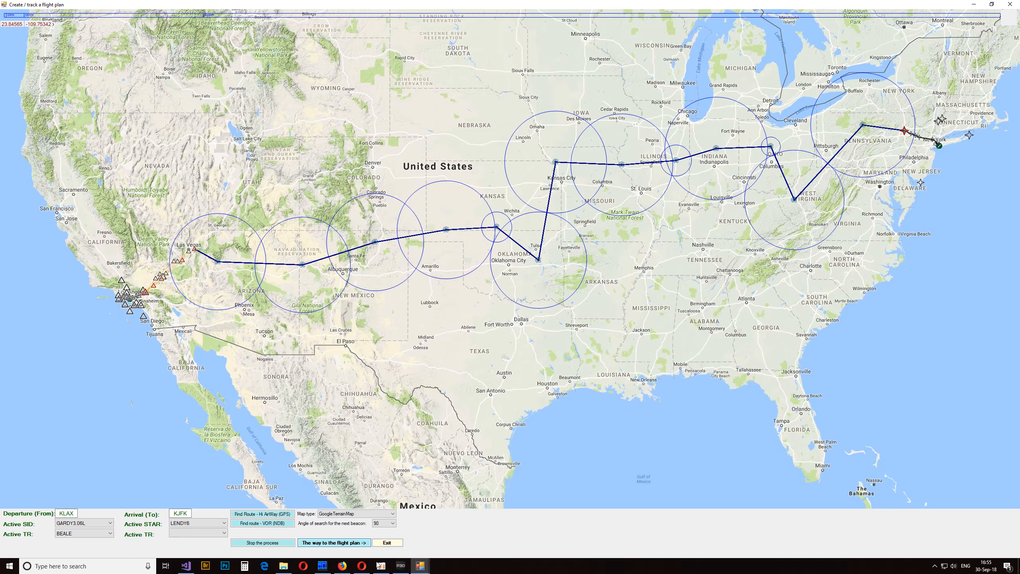
{"action": "mouse_move", "coordinate": [420, 565]}
{"action": "left_click", "coordinate": [375, 524]}
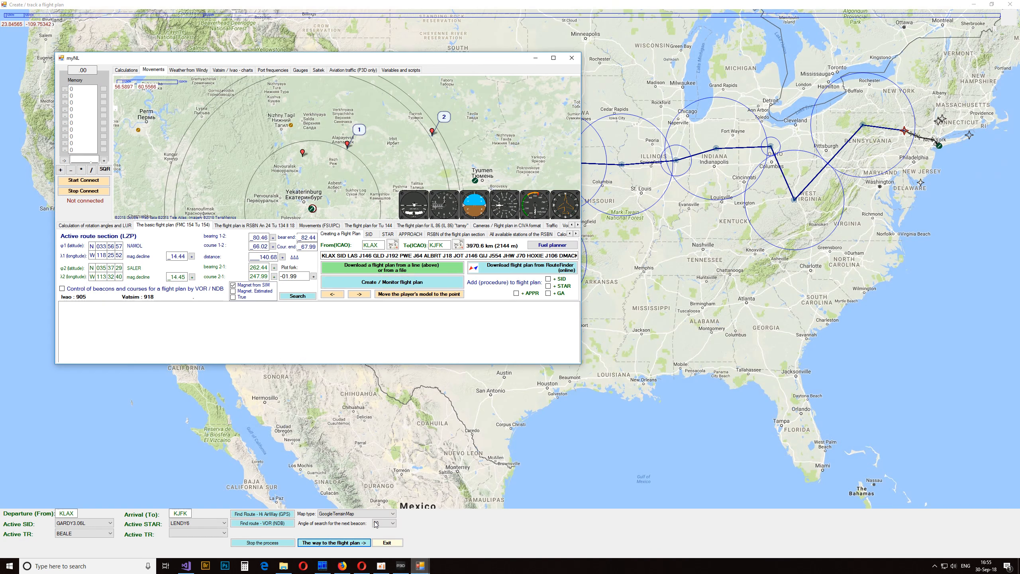
{"action": "left_click", "coordinate": [375, 523]}
{"action": "mouse_move", "coordinate": [420, 559]}
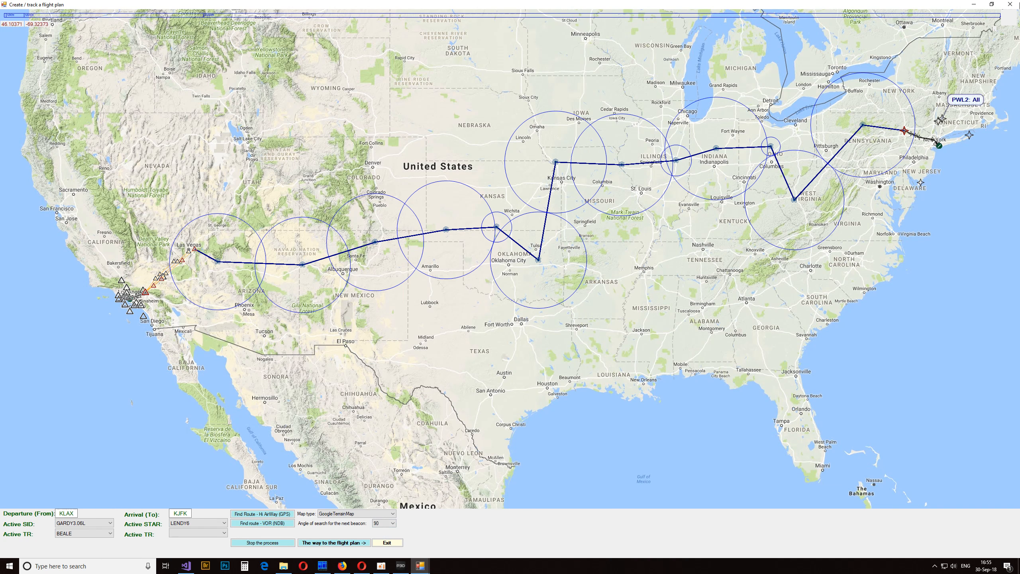
{"action": "left_click", "coordinate": [1010, 4]}
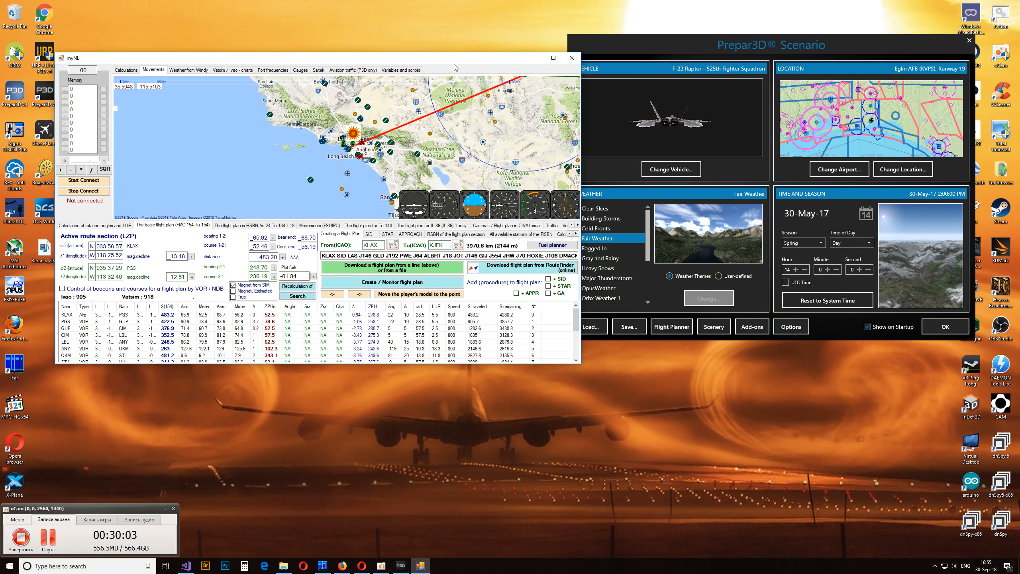
{"action": "double_click", "coordinate": [454, 64]}
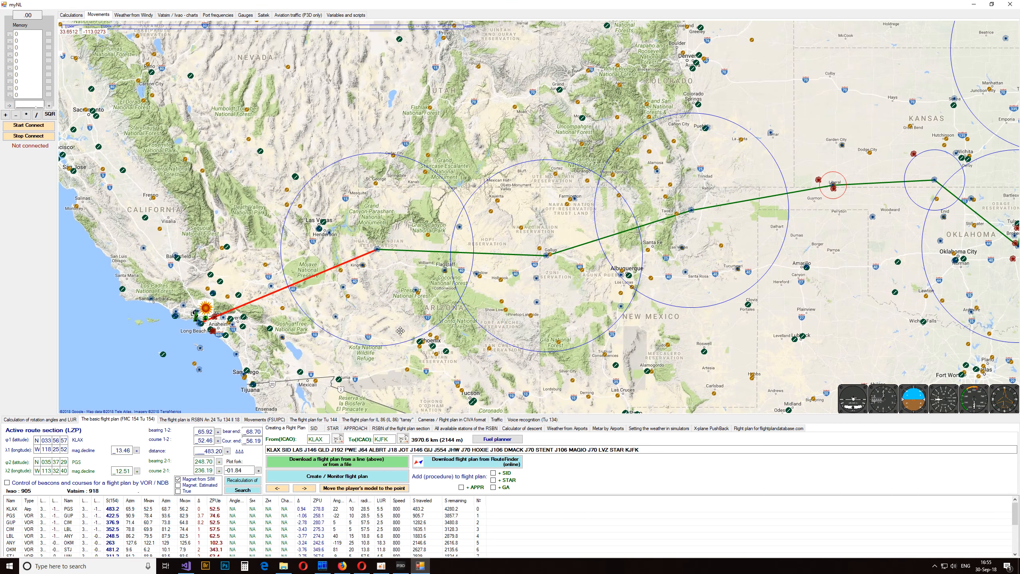
- Send the current KLAX to KJFK flight plan directly to P3D as a VFR plan with the VOR route type
{"action": "scroll", "coordinate": [538, 326], "scroll_direction": "down", "scroll_amount": 1}
{"action": "left_click_drag", "start_coordinate": [753, 178], "coordinate": [503, 302]}
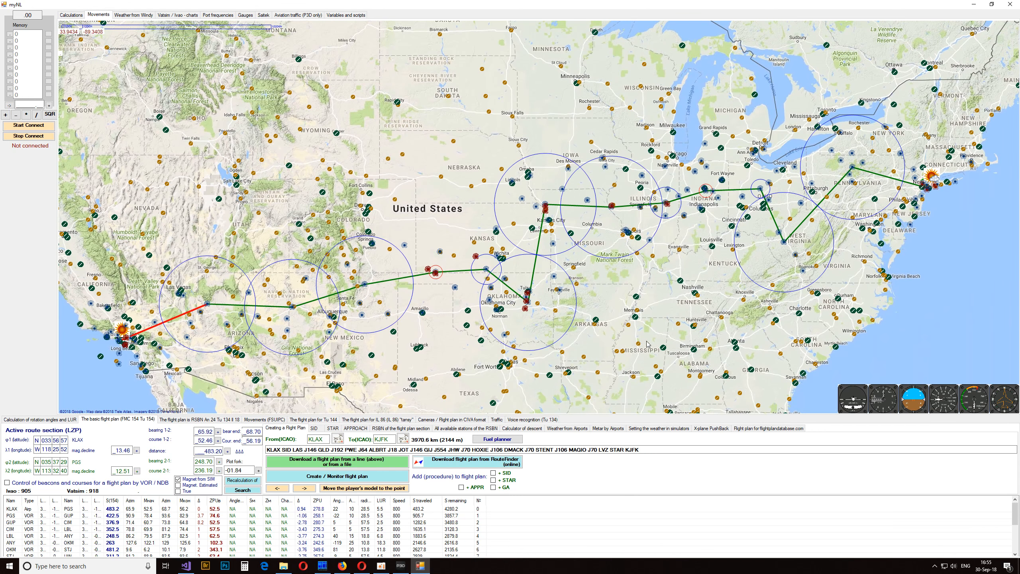
{"action": "left_click_drag", "start_coordinate": [624, 345], "coordinate": [698, 247]}
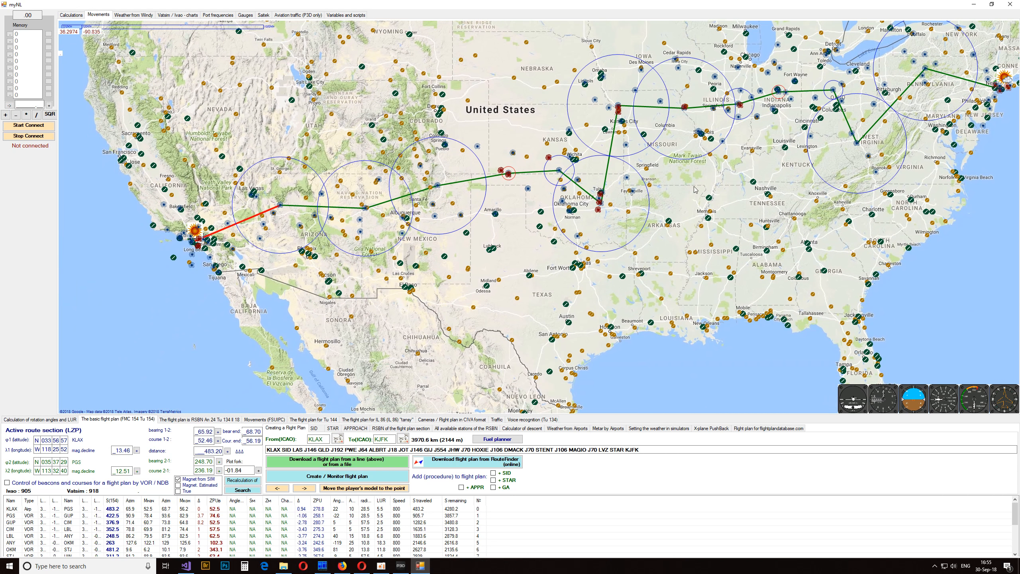
{"action": "left_click_drag", "start_coordinate": [696, 190], "coordinate": [612, 250]}
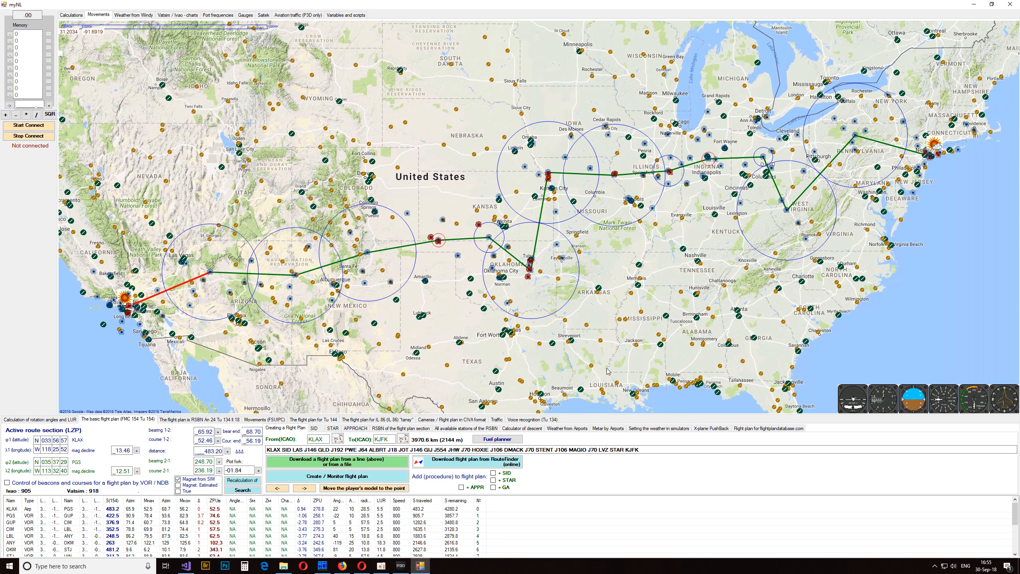
{"action": "right_click", "coordinate": [287, 536]}
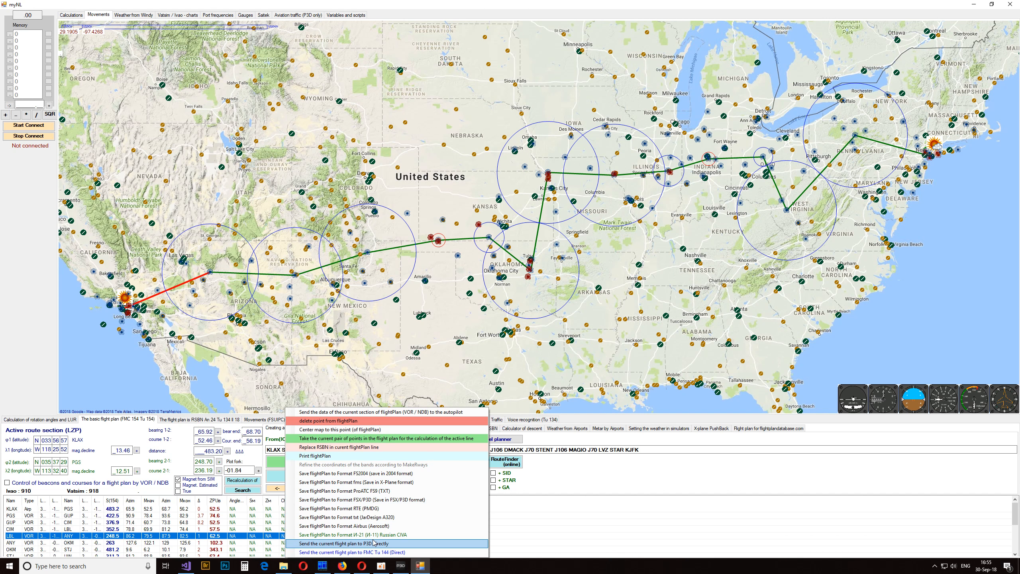
{"action": "left_click", "coordinate": [348, 545]}
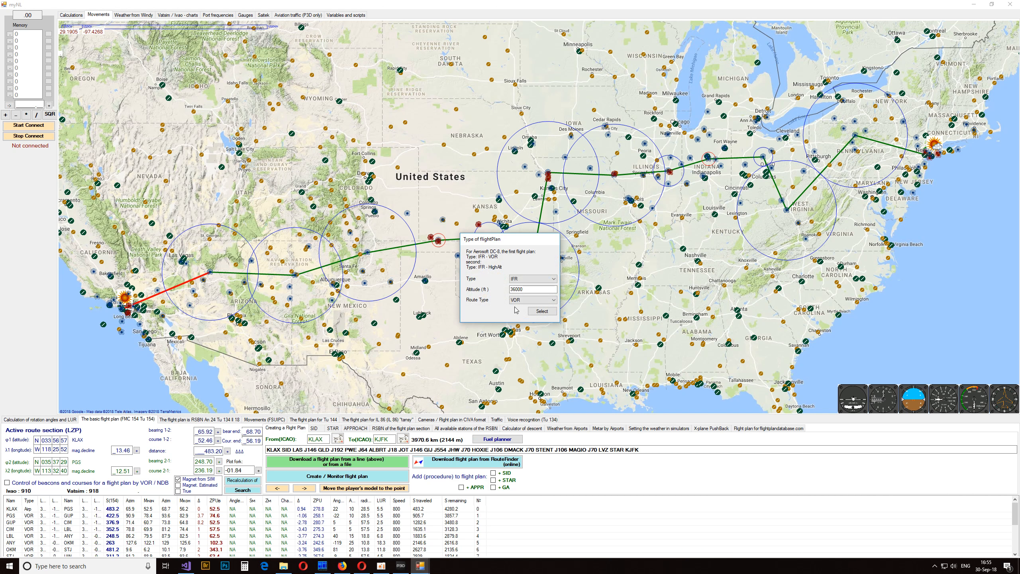
{"action": "left_click", "coordinate": [522, 300]}
{"action": "left_click", "coordinate": [518, 307]}
{"action": "left_click", "coordinate": [533, 278]}
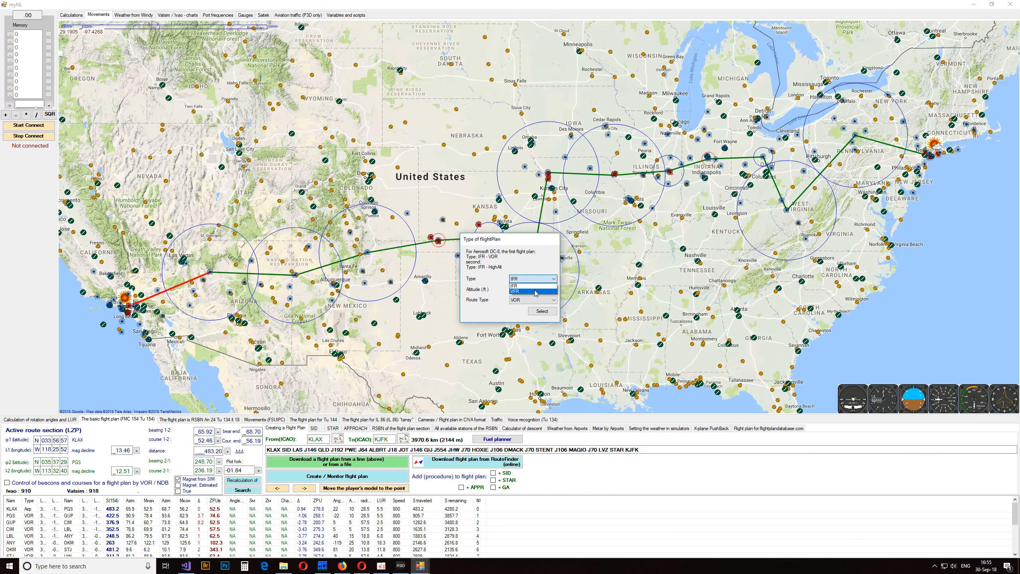
{"action": "left_click", "coordinate": [534, 291]}
{"action": "left_click", "coordinate": [542, 312]}
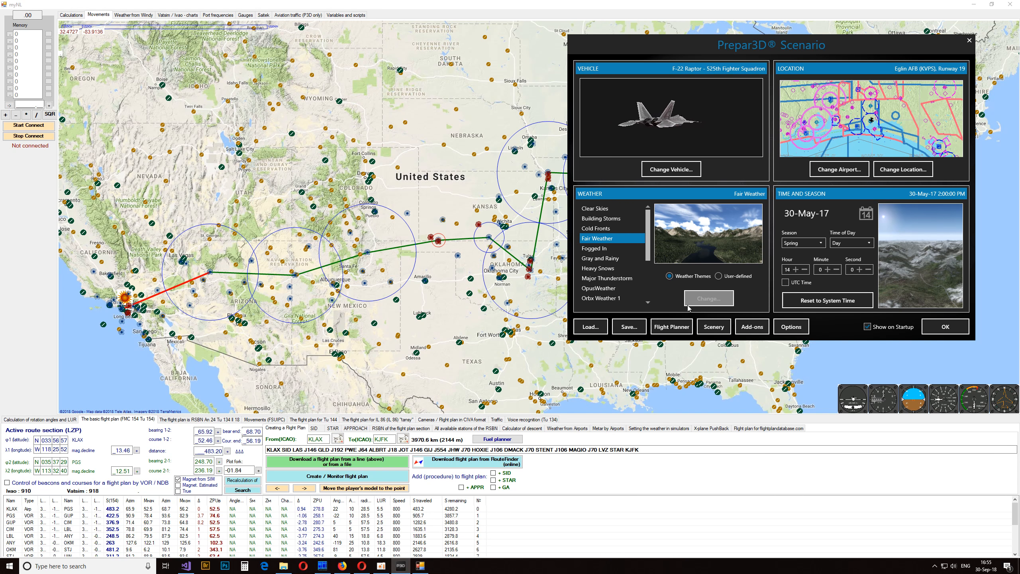
- Switch to Prepar3D, check the transferred route in its Flight Planner, cancel the planner and return to myNL
{"action": "left_click", "coordinate": [671, 326]}
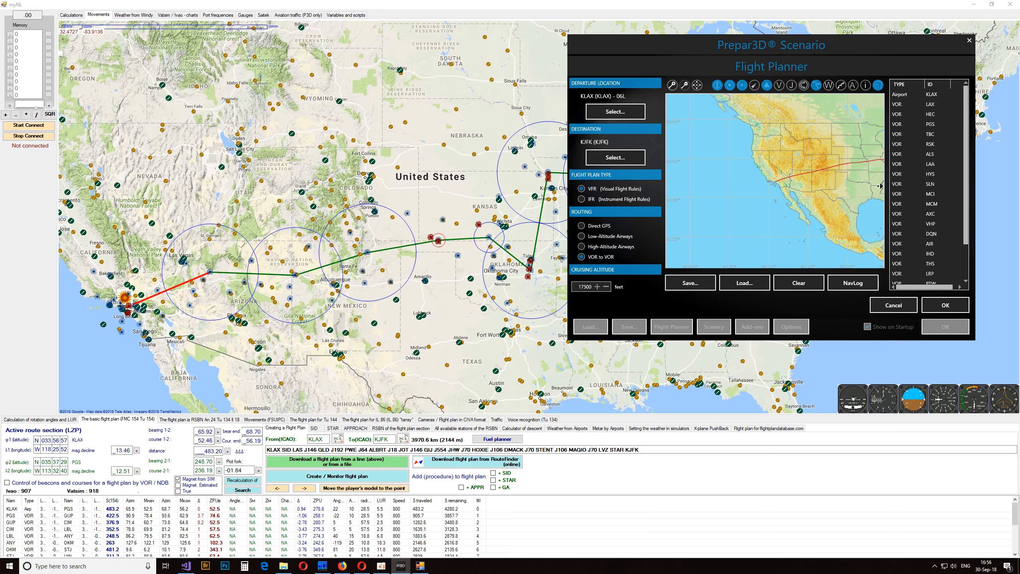
{"action": "left_click", "coordinate": [879, 186]}
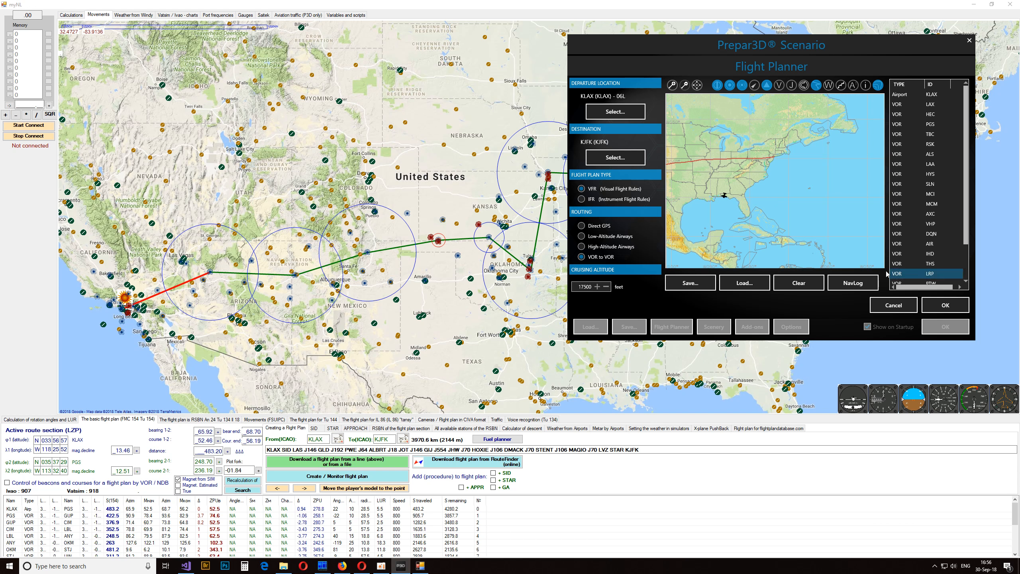
{"action": "left_click", "coordinate": [893, 305]}
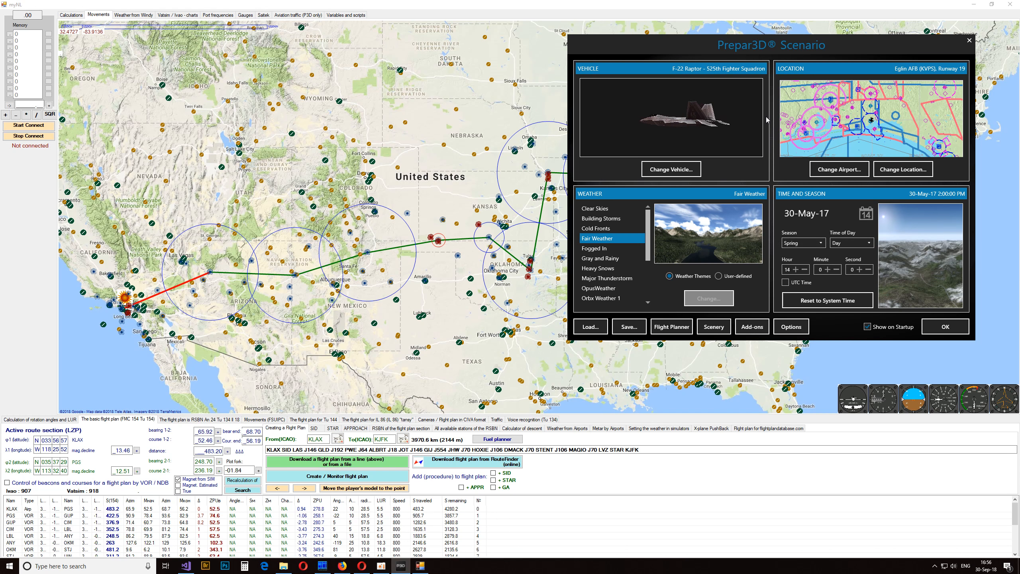
{"action": "left_click", "coordinate": [421, 307]}
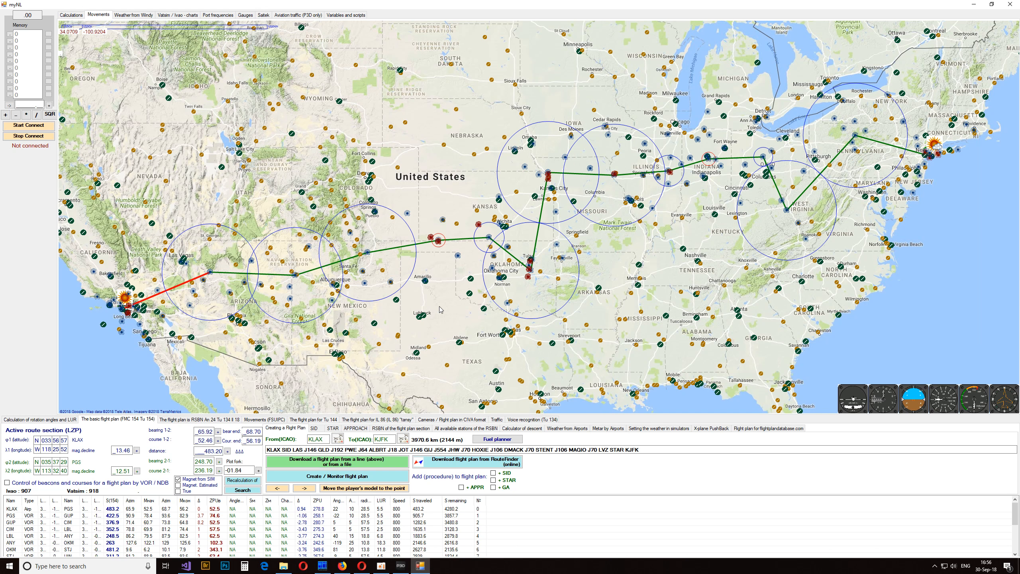
- Reopen the flight plan creation window enlarged, examine the KLAX to KJFK VOR route along its length and close the window
{"action": "scroll", "coordinate": [439, 305], "scroll_direction": "down", "scroll_amount": 1}
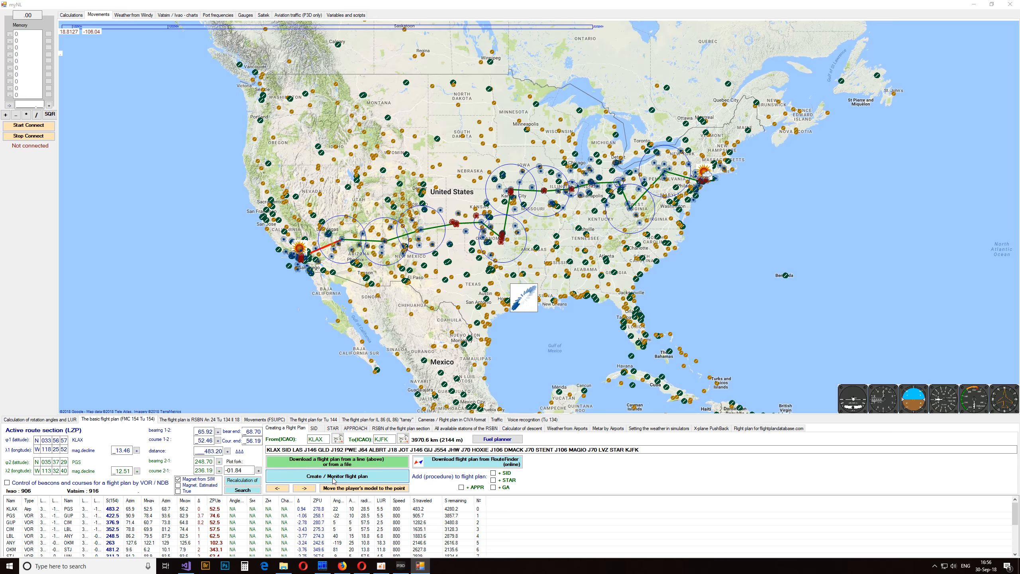
{"action": "left_click", "coordinate": [350, 482]}
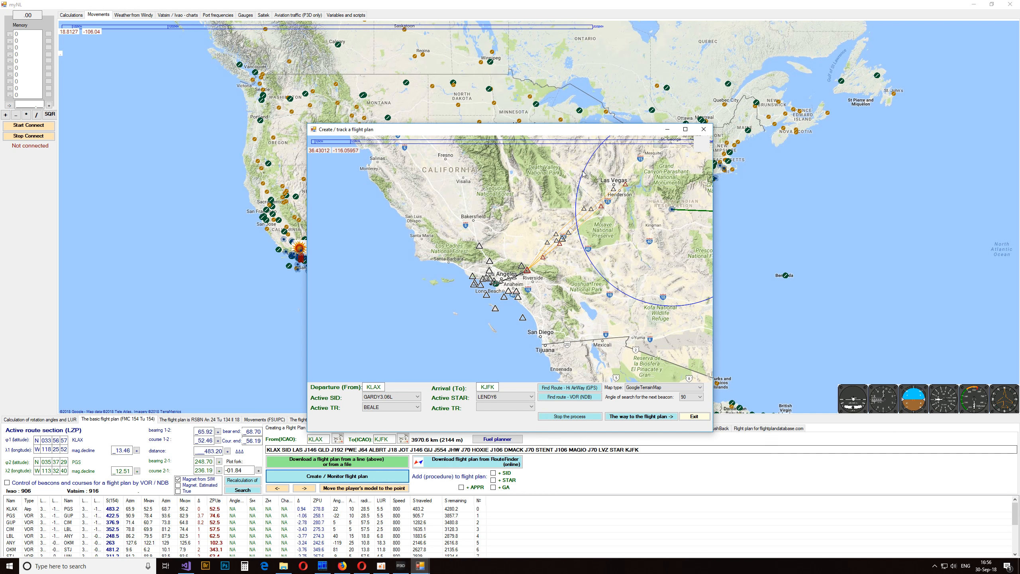
{"action": "double_click", "coordinate": [598, 132]}
{"action": "left_click_drag", "start_coordinate": [943, 285], "coordinate": [455, 324]}
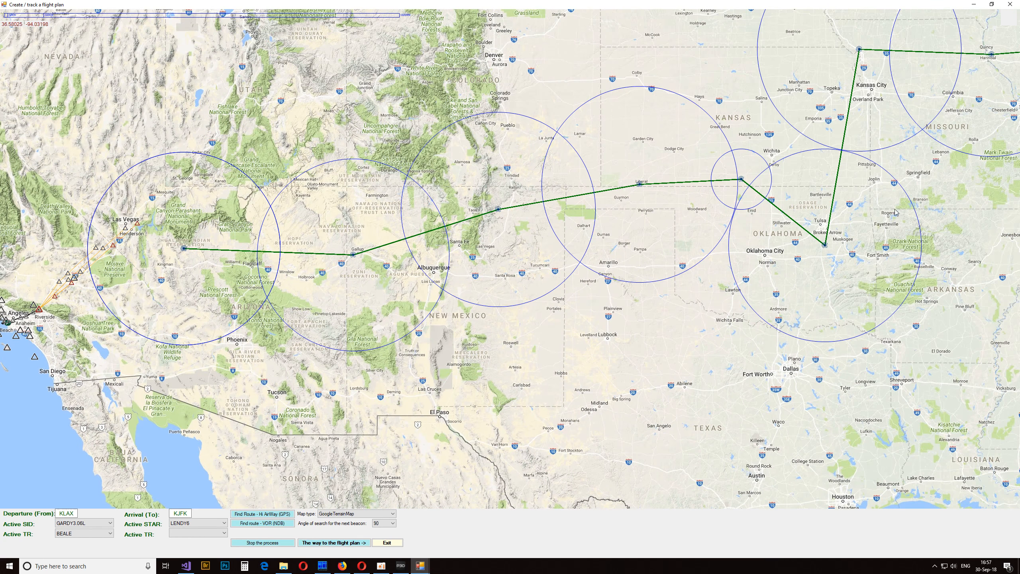
{"action": "left_click_drag", "start_coordinate": [884, 200], "coordinate": [518, 468]}
{"action": "left_click_drag", "start_coordinate": [885, 358], "coordinate": [603, 260]}
{"action": "left_click_drag", "start_coordinate": [240, 354], "coordinate": [871, 191]}
{"action": "left_click_drag", "start_coordinate": [582, 218], "coordinate": [833, 199]}
{"action": "left_click", "coordinate": [1008, 4]}
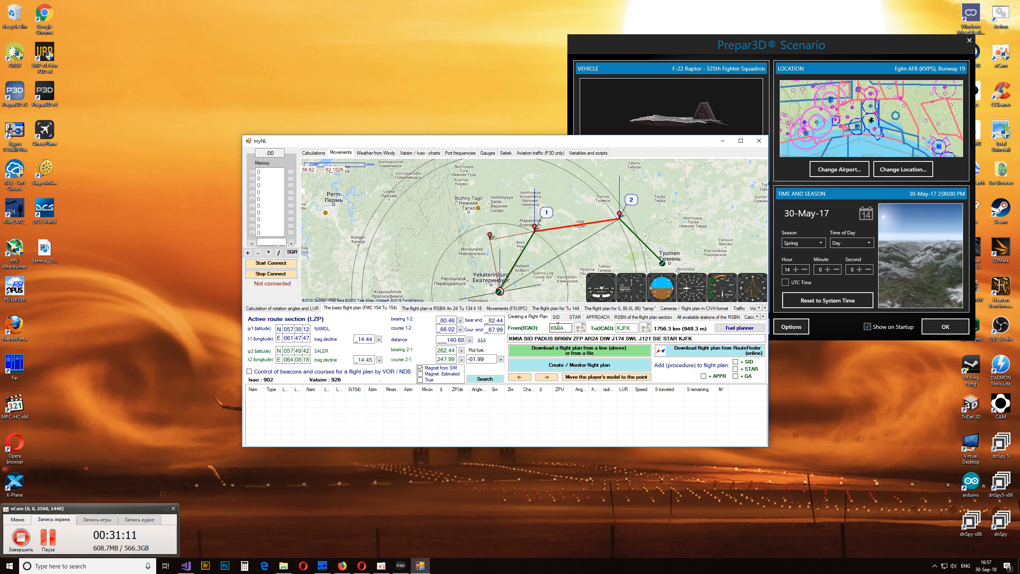
- Open the enlarged planning window for KMIA to KJFK and enable manual flight plan creation along the high-altitude routes (GPS)
{"action": "left_click", "coordinate": [597, 364]}
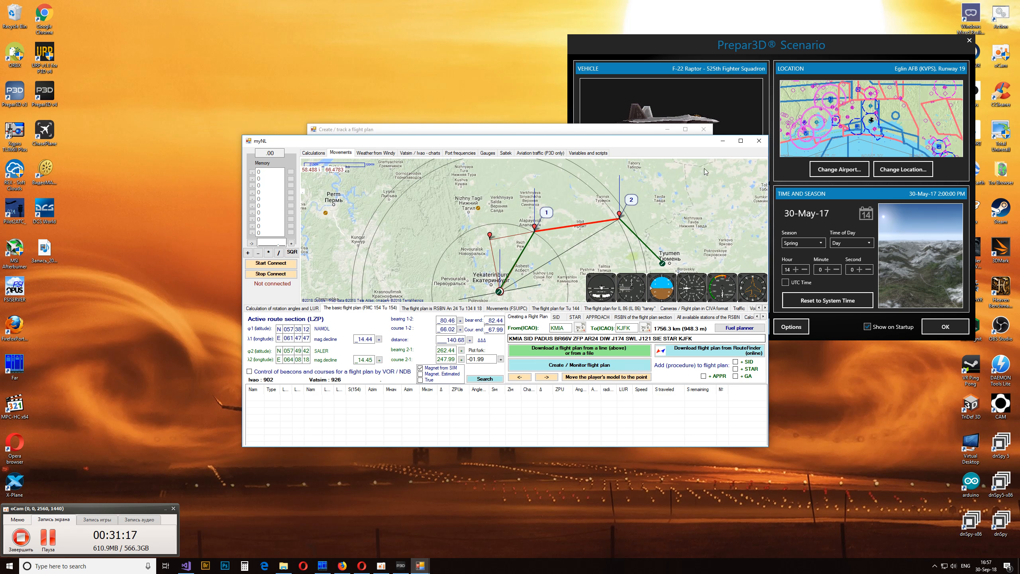
{"action": "left_click", "coordinate": [685, 129]}
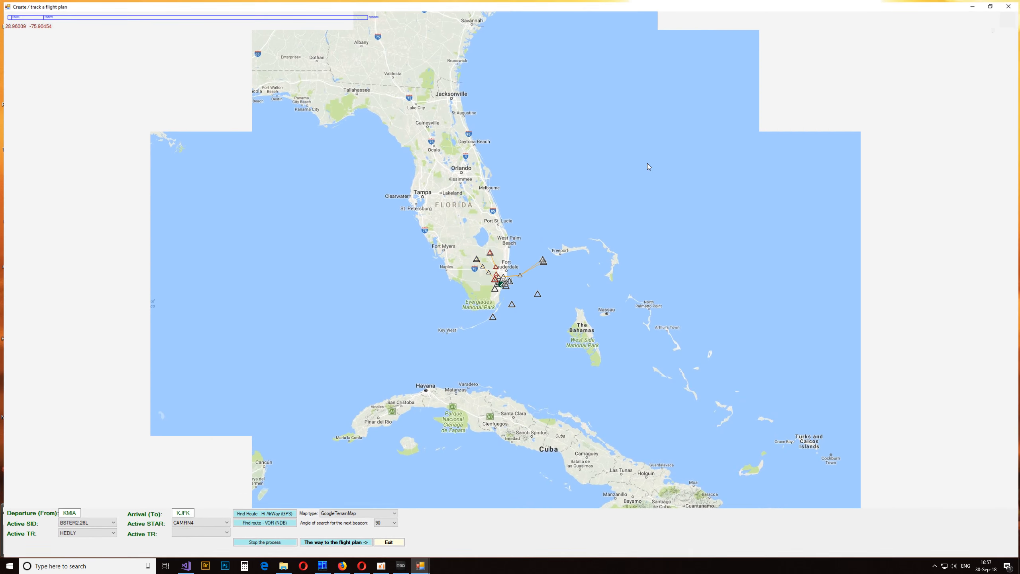
{"action": "left_click_drag", "start_coordinate": [547, 384], "coordinate": [566, 316]}
{"action": "right_click", "coordinate": [544, 296]}
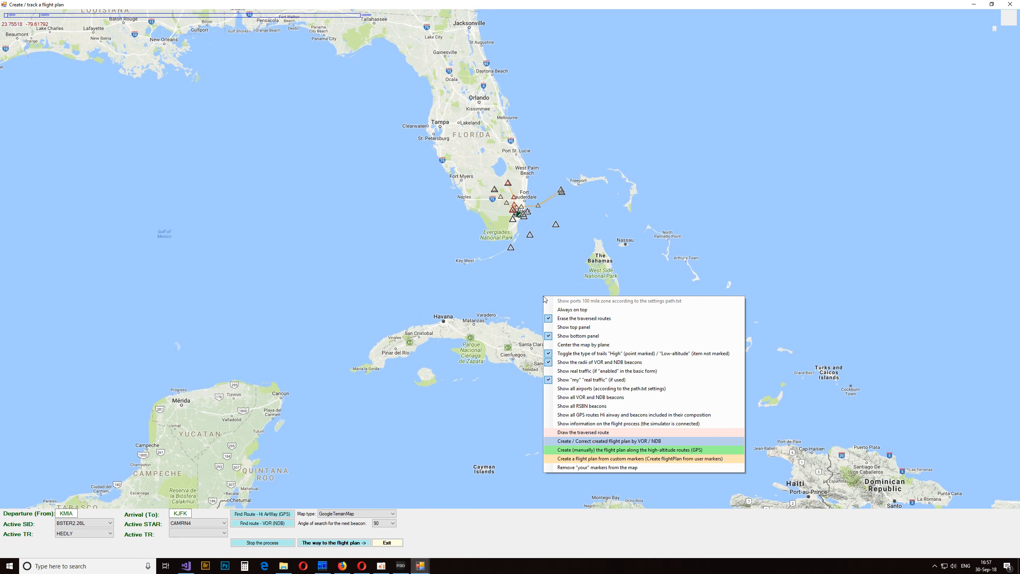
{"action": "left_click", "coordinate": [625, 450]}
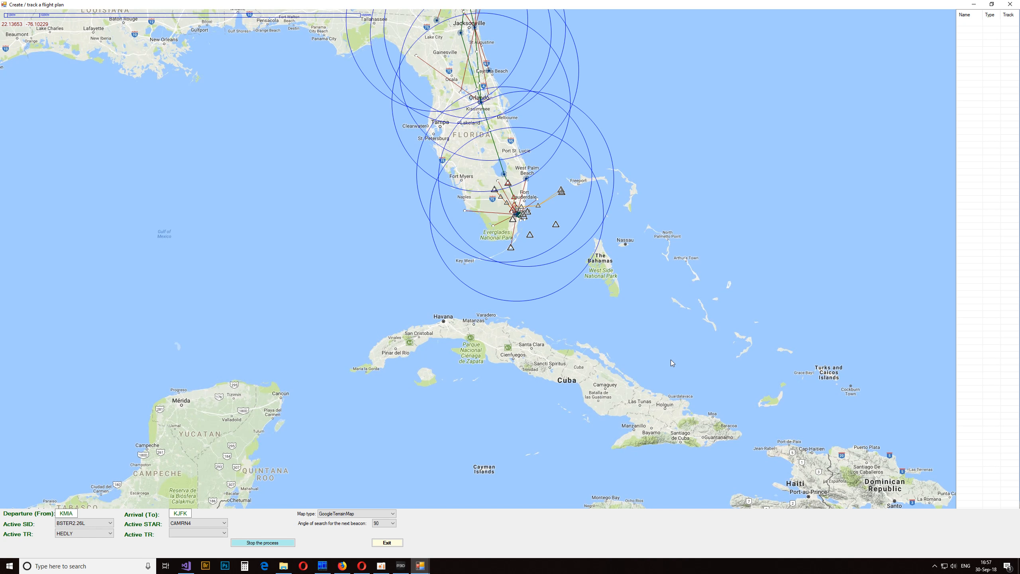
{"action": "left_click_drag", "start_coordinate": [659, 151], "coordinate": [637, 308]}
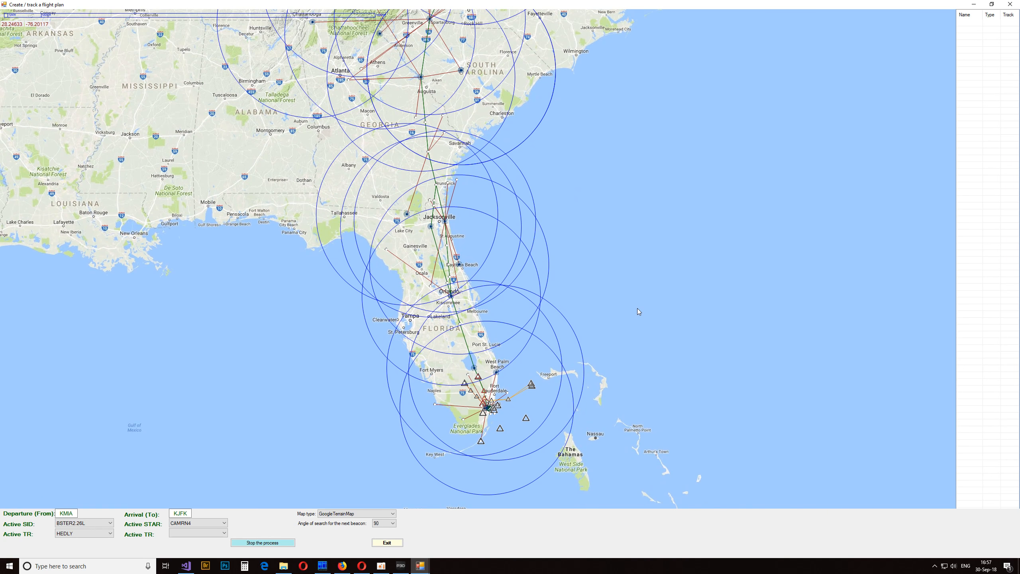
{"action": "left_click_drag", "start_coordinate": [613, 183], "coordinate": [628, 206]}
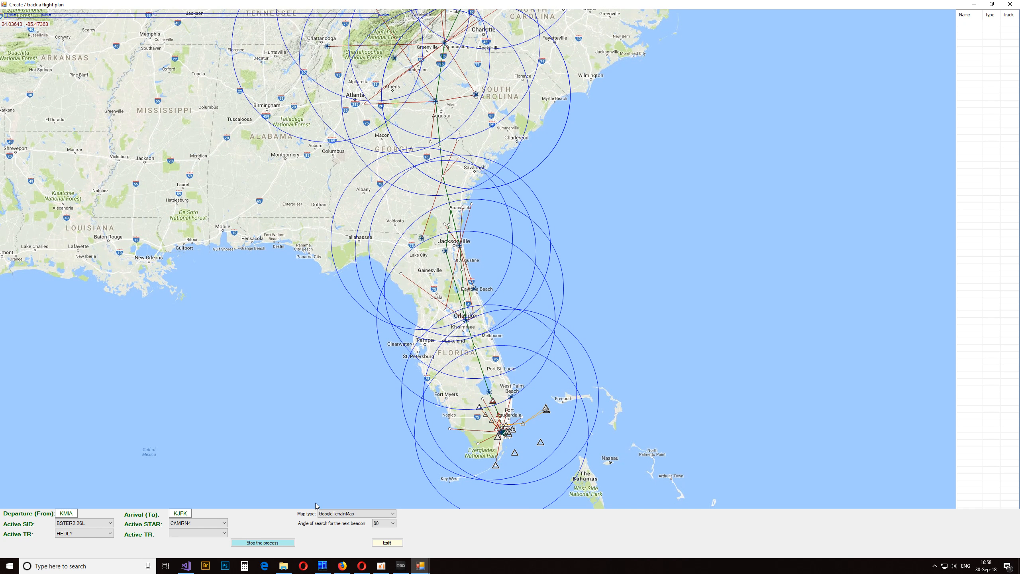
{"action": "right_click", "coordinate": [684, 333]}
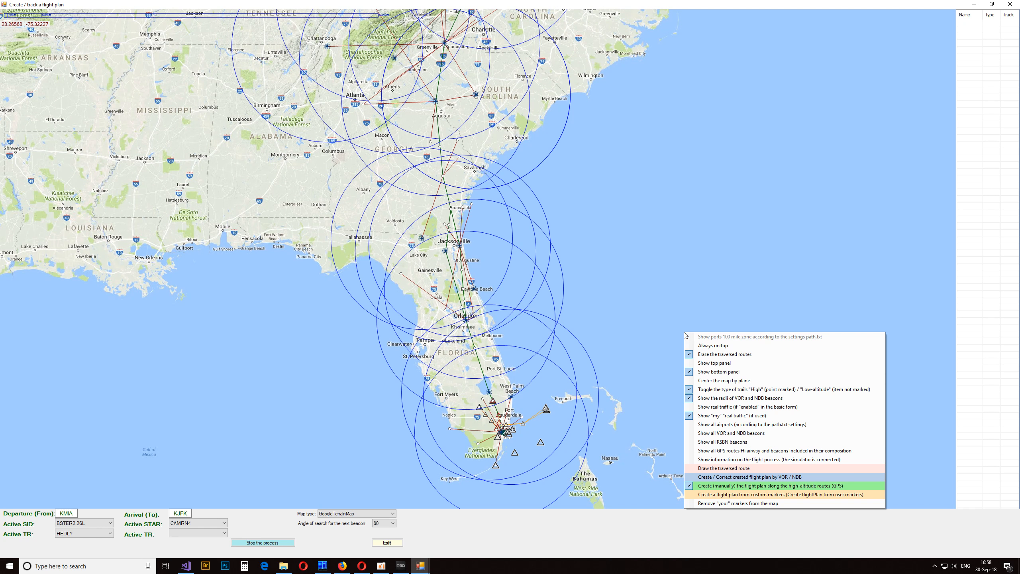
{"action": "left_click", "coordinate": [724, 486]}
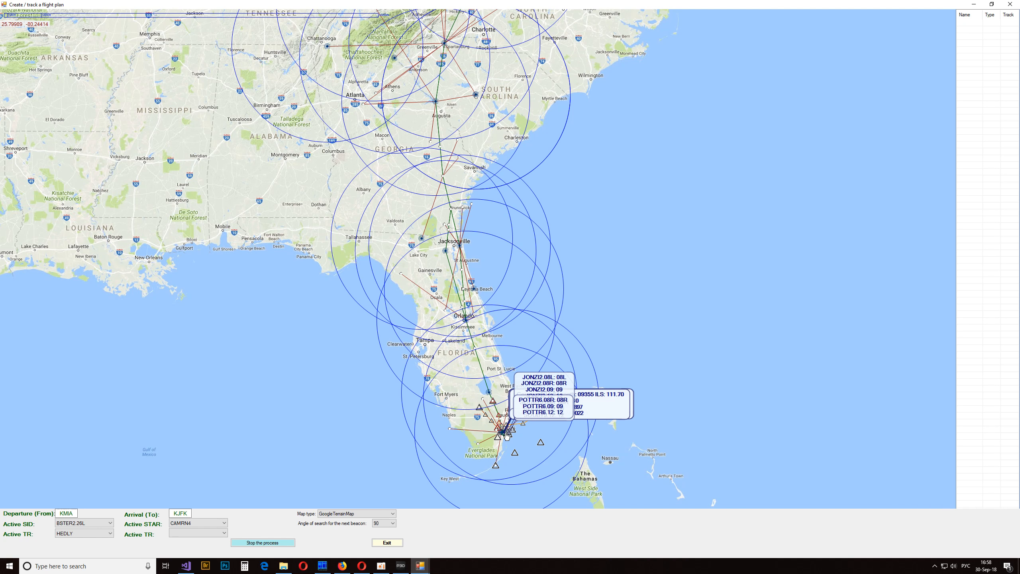
- Examine the high-altitude airways leaving Miami, checking the HEDLY transition point and the PHK VOR beacon
{"action": "scroll", "coordinate": [519, 444], "scroll_direction": "up", "scroll_amount": 2}
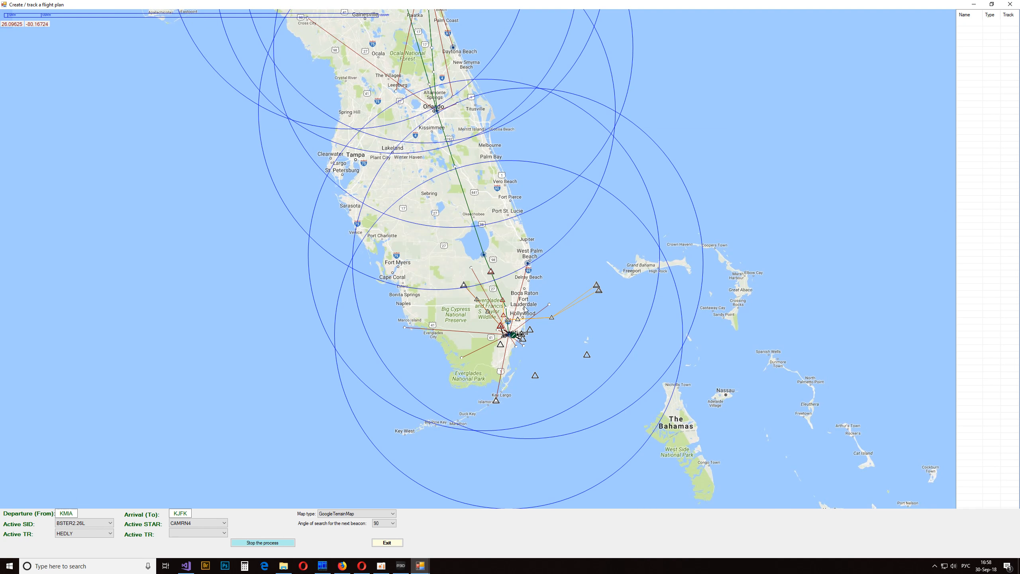
{"action": "left_click_drag", "start_coordinate": [516, 301], "coordinate": [553, 410]}
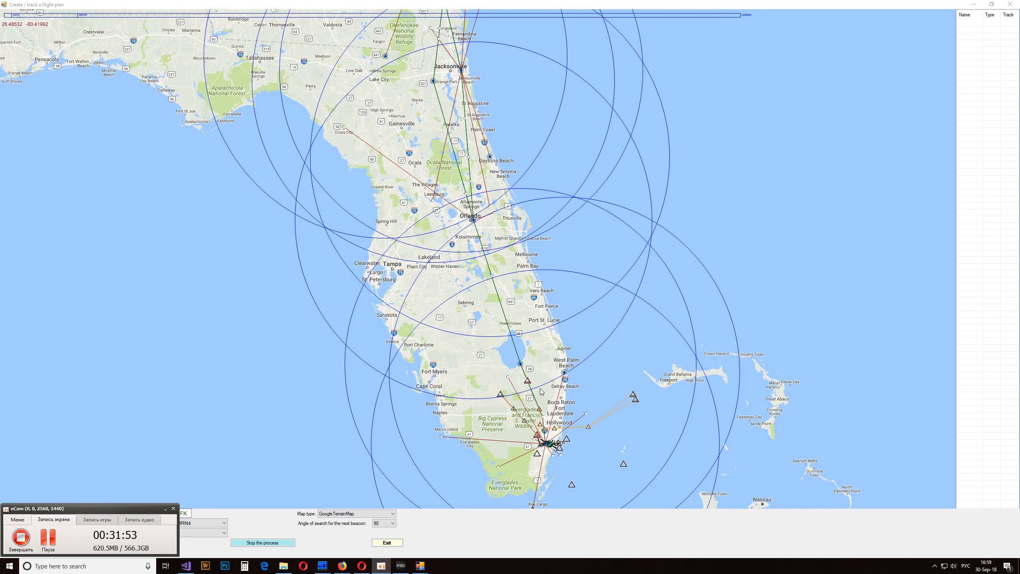
{"action": "scroll", "coordinate": [531, 363], "scroll_direction": "up", "scroll_amount": 1}
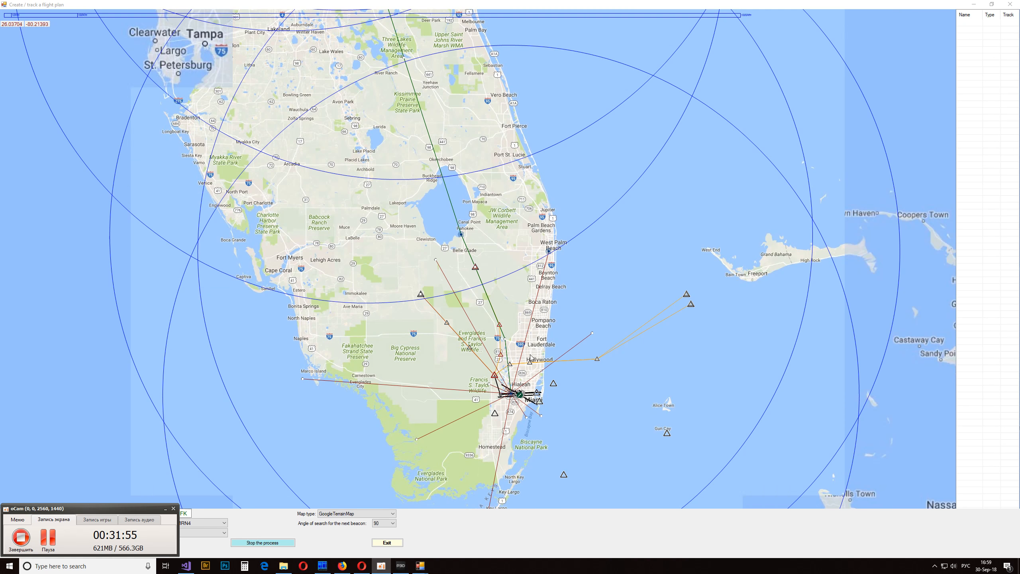
{"action": "left_click_drag", "start_coordinate": [509, 274], "coordinate": [521, 292]}
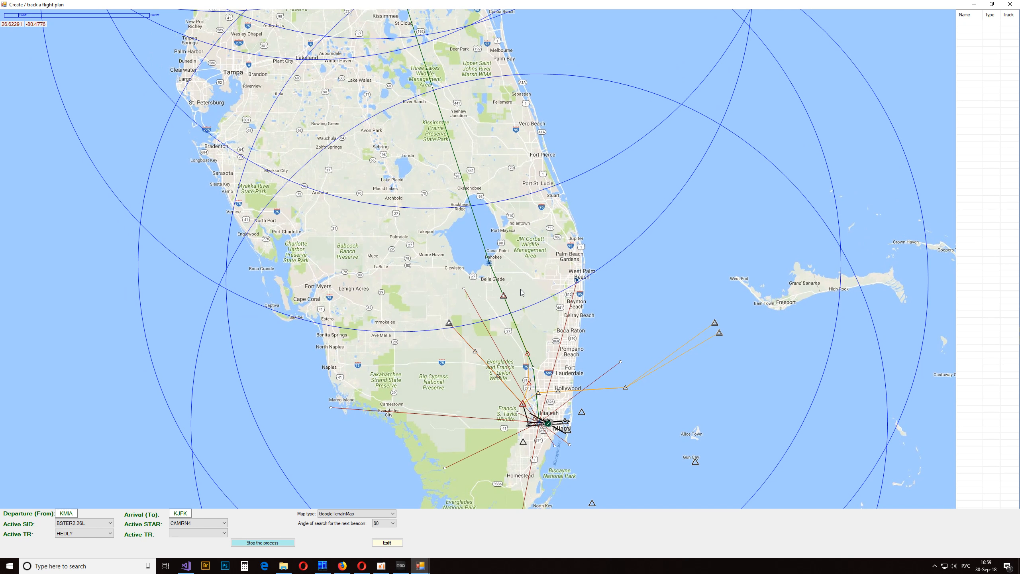
{"action": "mouse_move", "coordinate": [504, 299]}
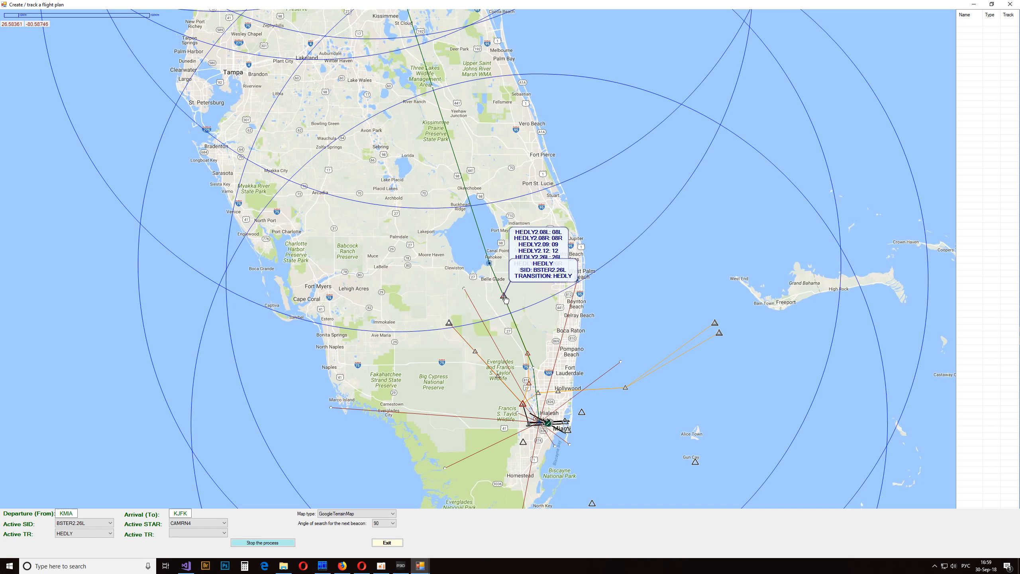
{"action": "left_click_drag", "start_coordinate": [485, 250], "coordinate": [507, 381]}
{"action": "mouse_move", "coordinate": [507, 382]}
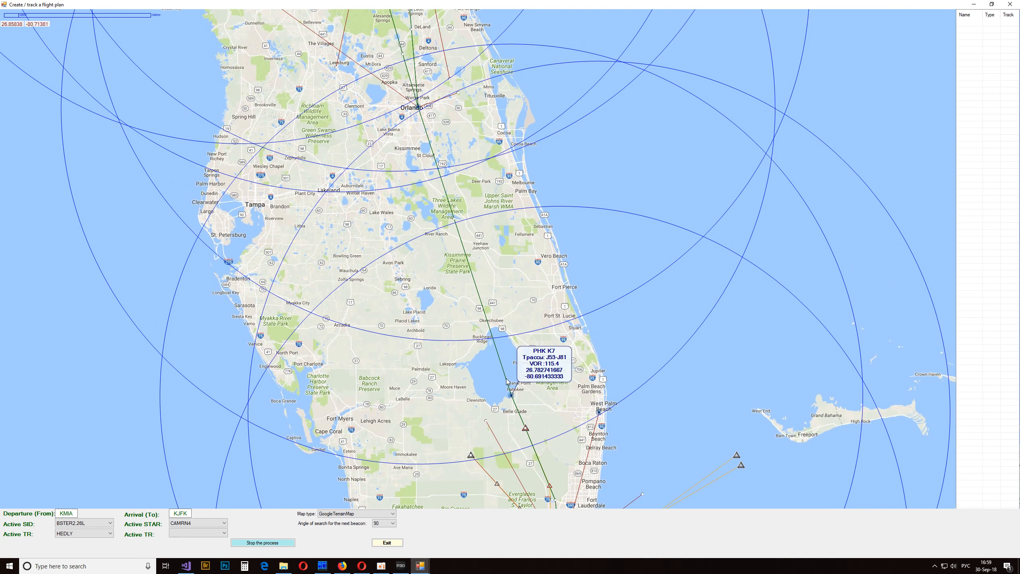
- Trace the high-altitude airways north from Orlando past Jacksonville and Savannah to the Augusta area
{"action": "left_click_drag", "start_coordinate": [446, 118], "coordinate": [501, 404]}
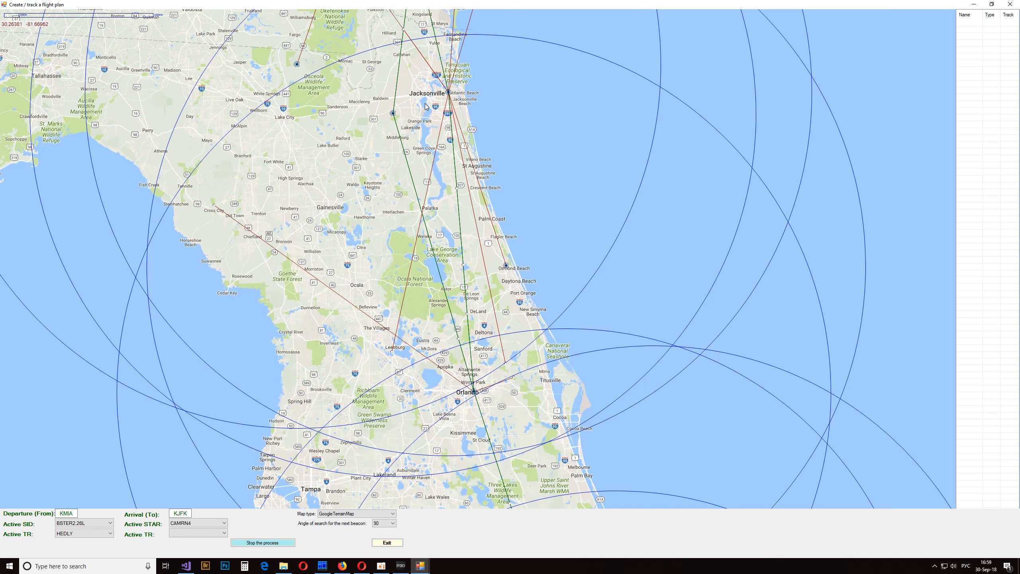
{"action": "left_click_drag", "start_coordinate": [425, 104], "coordinate": [438, 378]}
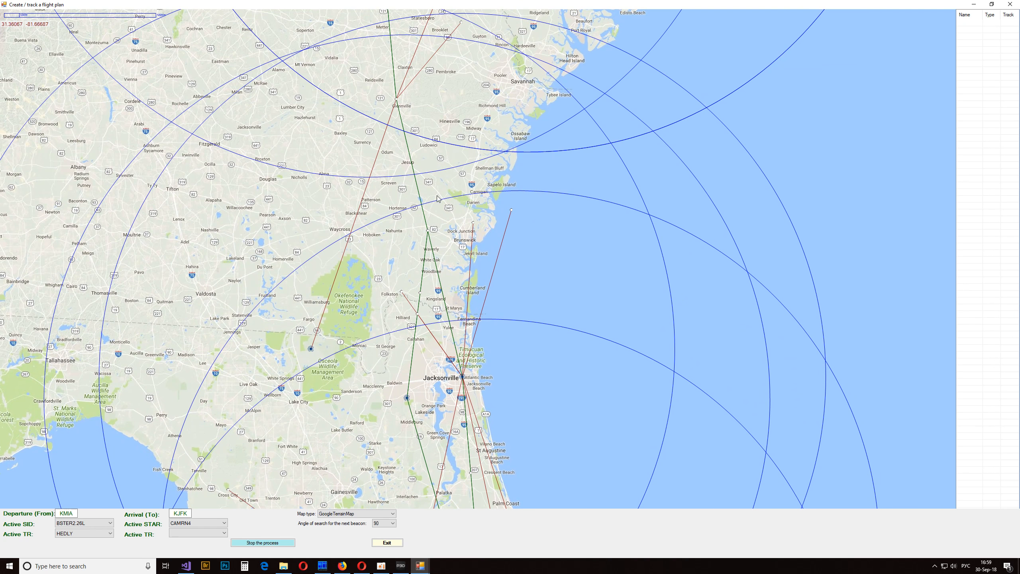
{"action": "left_click_drag", "start_coordinate": [417, 117], "coordinate": [419, 465]}
{"action": "left_click_drag", "start_coordinate": [390, 142], "coordinate": [507, 293]}
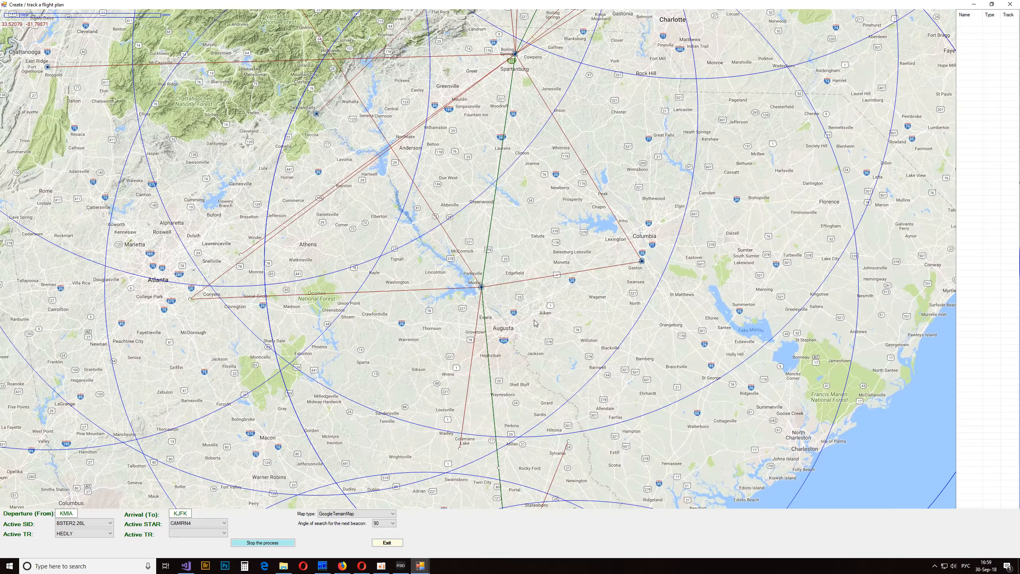
{"action": "key", "text": "F2"}
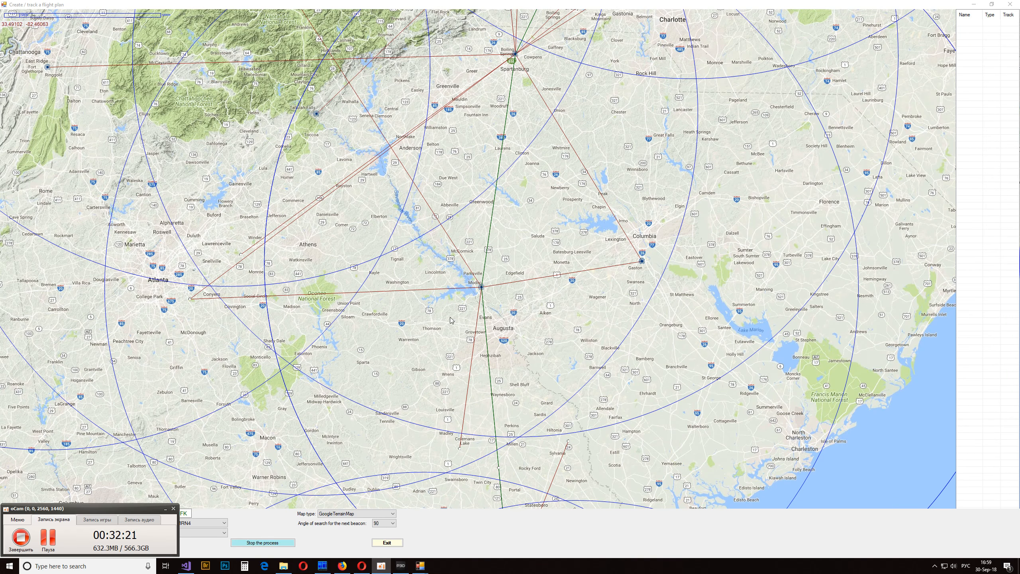
{"action": "left_click", "coordinate": [560, 276]}
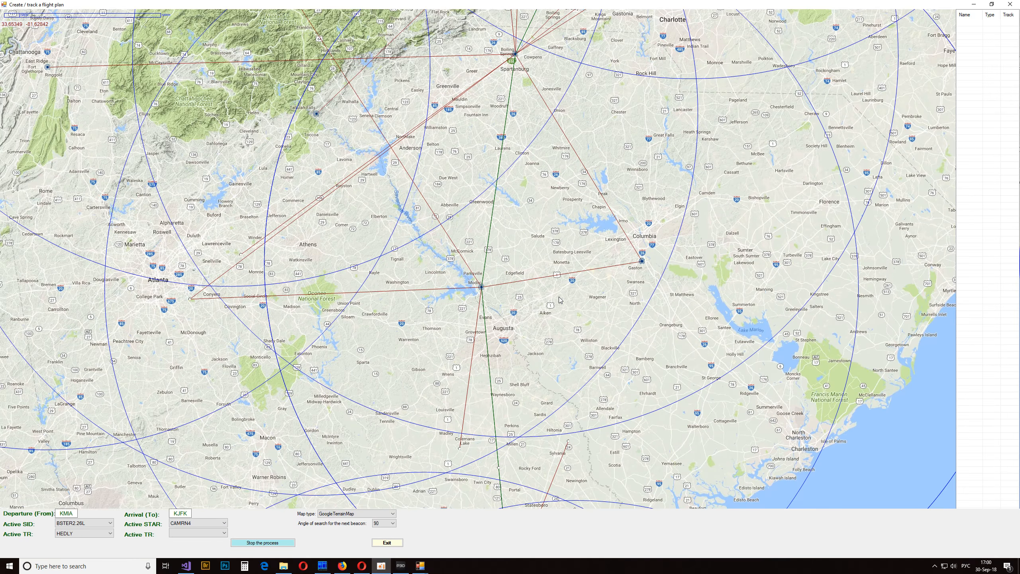
{"action": "scroll", "coordinate": [561, 275], "scroll_direction": "down", "scroll_amount": 1}
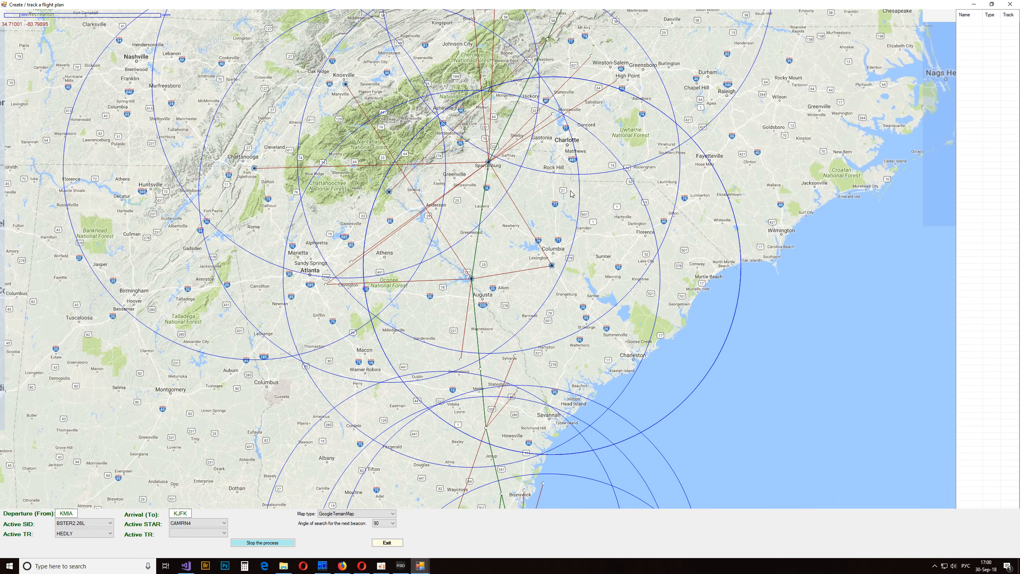
- Check the SPA VOR beacon near Spartanburg and add the J53 airway from HEDLY to SPA to the flight plan
{"action": "left_click_drag", "start_coordinate": [569, 191], "coordinate": [562, 323]}
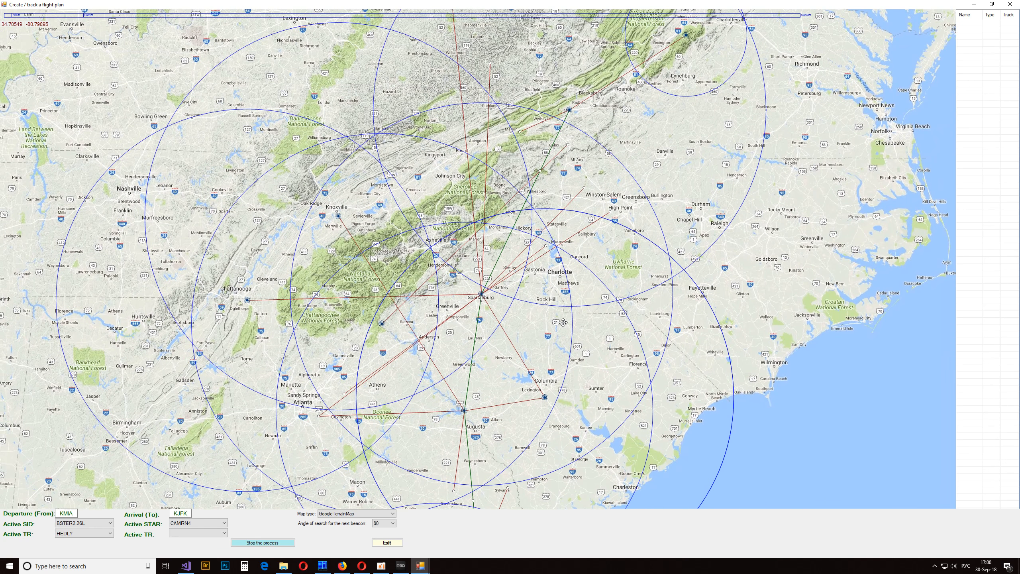
{"action": "left_click", "coordinate": [483, 294]}
{"action": "scroll", "coordinate": [523, 305], "scroll_direction": "down", "scroll_amount": 2}
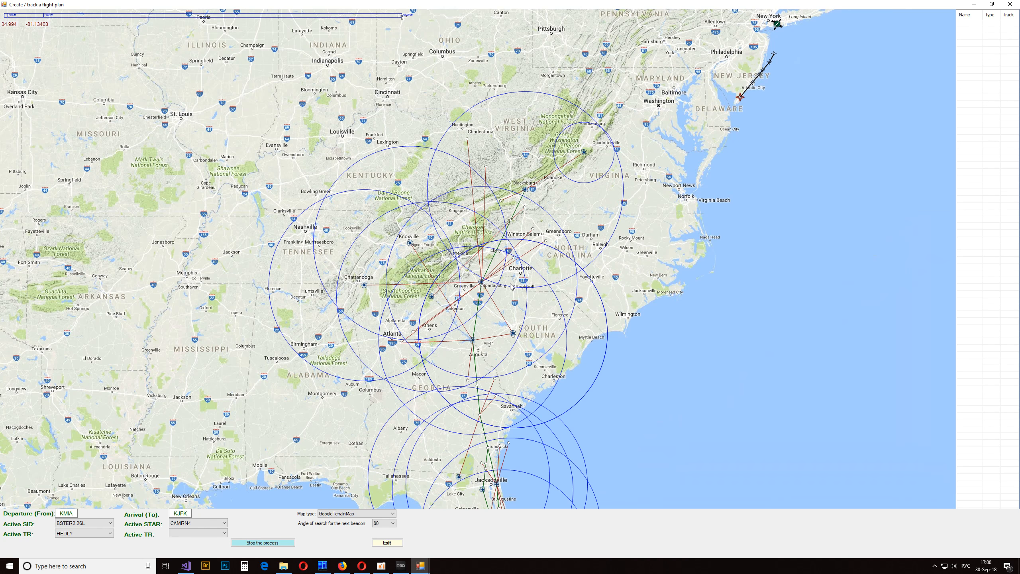
{"action": "scroll", "coordinate": [518, 291], "scroll_direction": "down", "scroll_amount": 1}
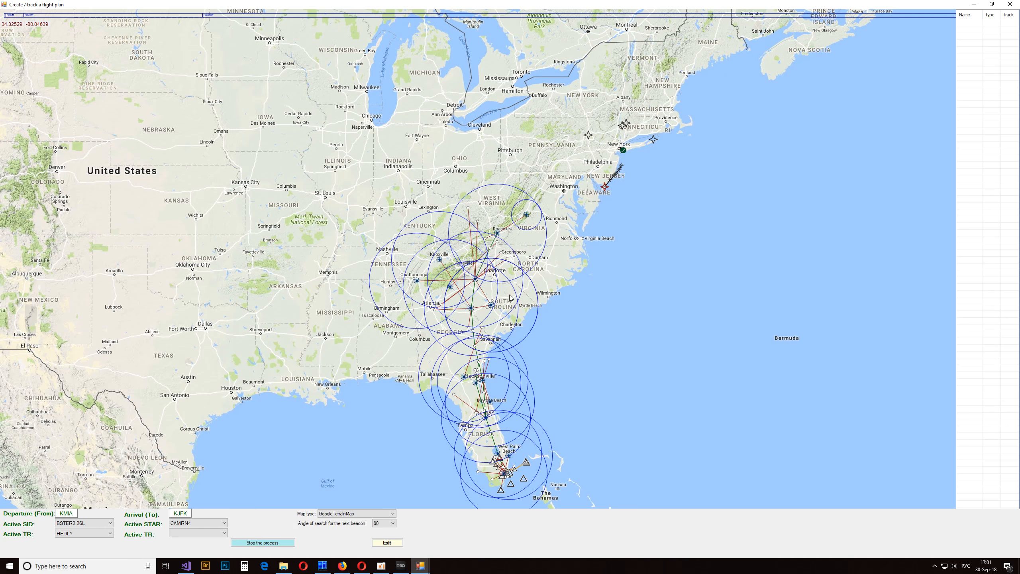
{"action": "mouse_move", "coordinate": [473, 281]}
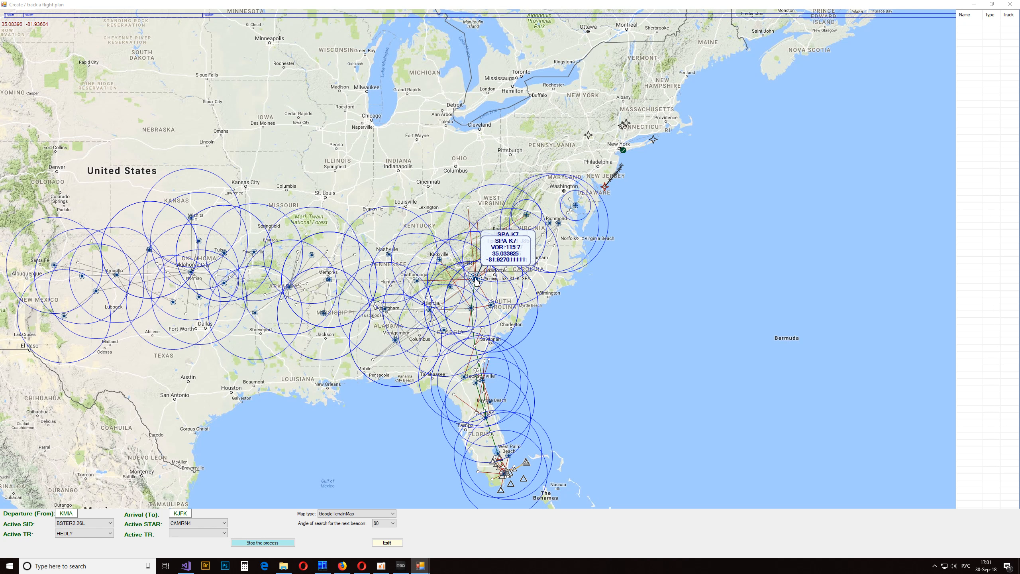
{"action": "mouse_move", "coordinate": [476, 281]}
{"action": "left_mouse_down"}
{"action": "mouse_move", "coordinate": [634, 242]}
{"action": "mouse_move", "coordinate": [1012, 109]}
{"action": "mouse_move", "coordinate": [979, 94]}
{"action": "mouse_move", "coordinate": [509, 256]}
{"action": "mouse_move", "coordinate": [541, 276]}
{"action": "mouse_move", "coordinate": [931, 192]}
{"action": "mouse_move", "coordinate": [1004, 123]}
{"action": "mouse_move", "coordinate": [994, 108]}
{"action": "left_mouse_up"}
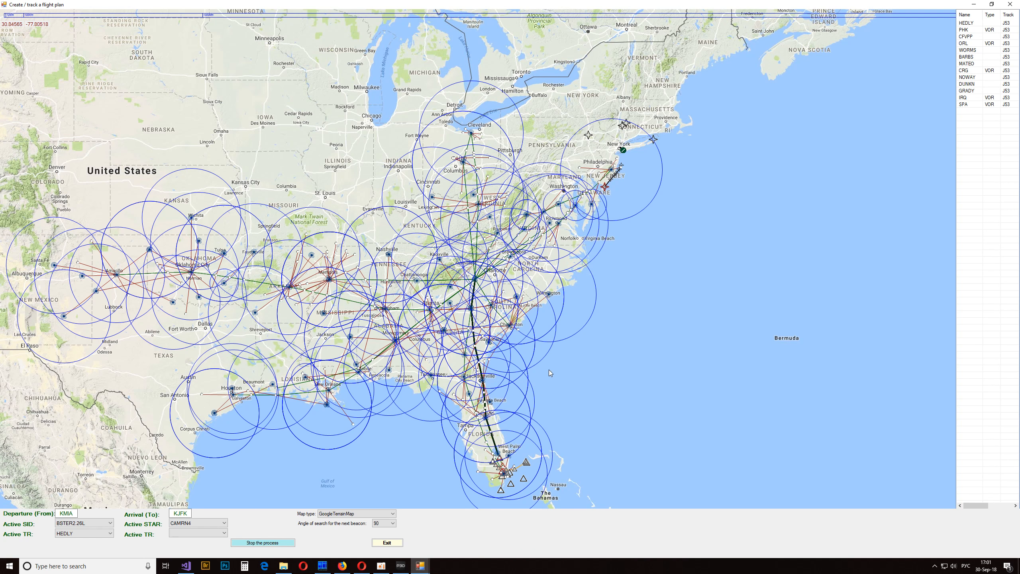
- Review the J53 route drawn from Miami to SPA against its waypoint list from HEDLY to SPA
{"action": "scroll", "coordinate": [510, 283], "scroll_direction": "up", "scroll_amount": 1}
{"action": "left_click_drag", "start_coordinate": [534, 350], "coordinate": [561, 268]}
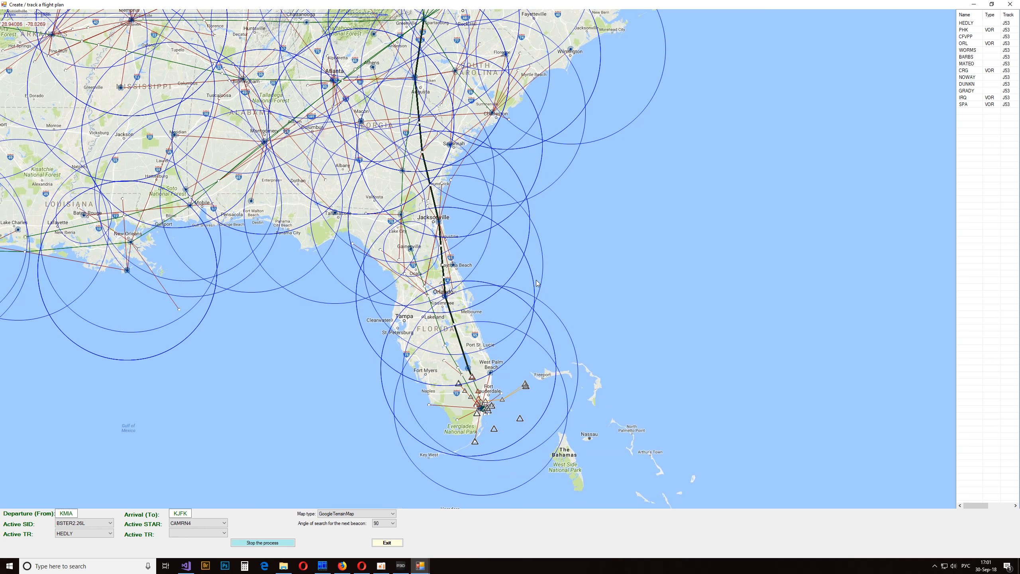
{"action": "left_click_drag", "start_coordinate": [550, 235], "coordinate": [555, 336]}
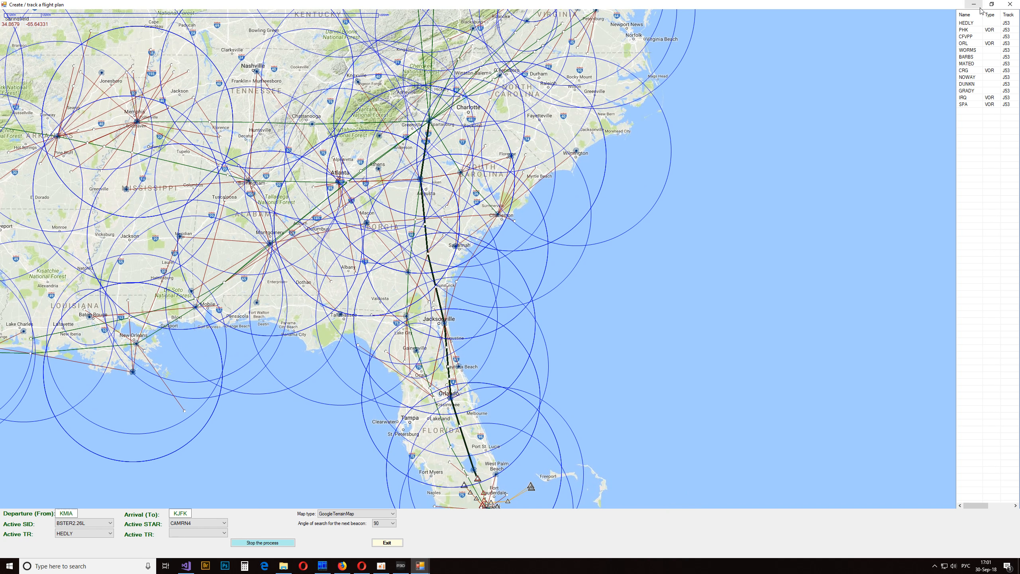
{"action": "left_click", "coordinate": [971, 25]}
{"action": "left_click", "coordinate": [969, 113]}
{"action": "left_click", "coordinate": [968, 105]}
{"action": "left_click", "coordinate": [976, 26]}
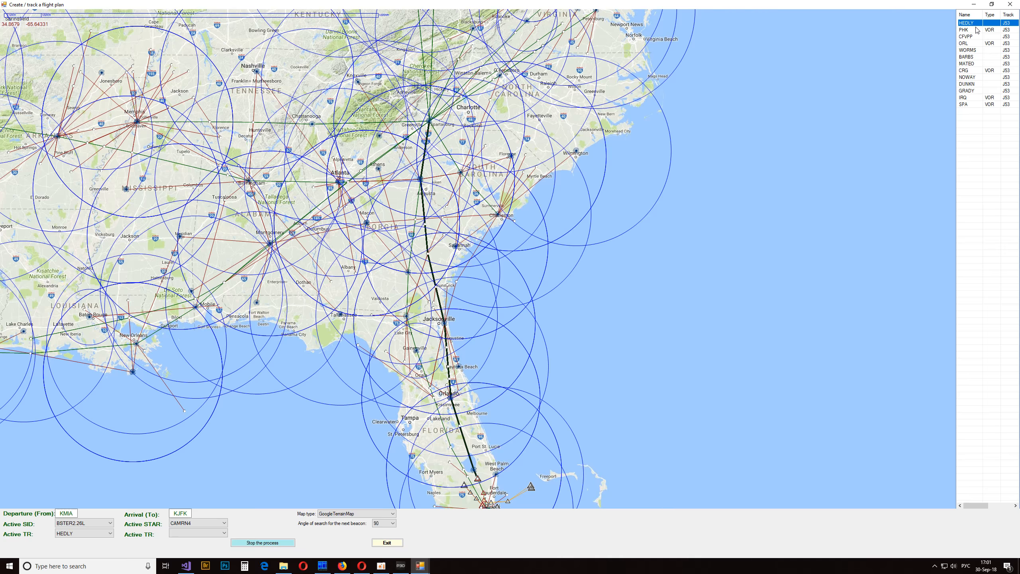
{"action": "left_click", "coordinate": [966, 105]}
- Examine the airways continuing from SPA northeast through Virginia towards the New York arrival area
{"action": "left_click_drag", "start_coordinate": [626, 146], "coordinate": [609, 326]}
{"action": "scroll", "coordinate": [538, 275], "scroll_direction": "up", "scroll_amount": 1}
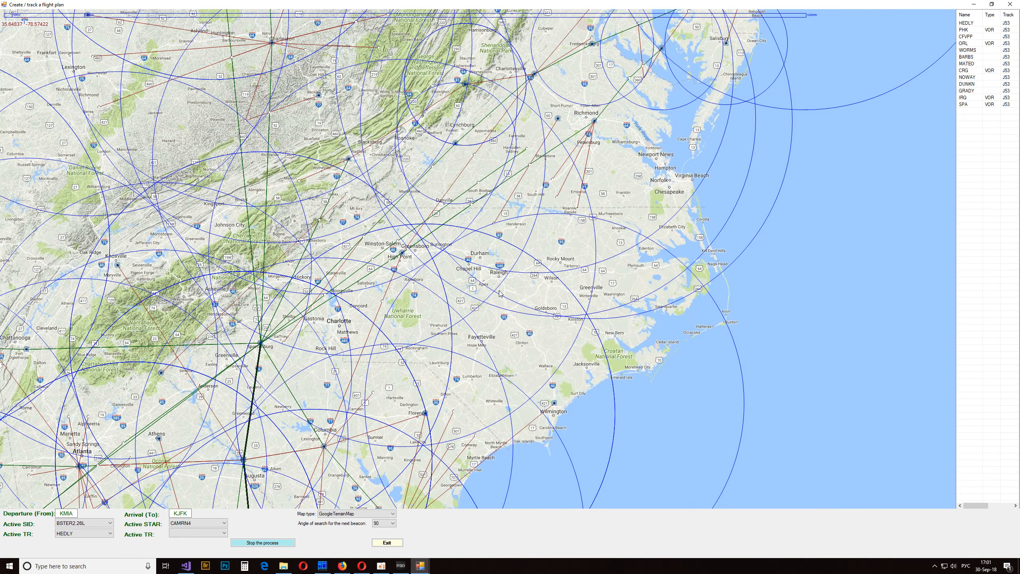
{"action": "left_click_drag", "start_coordinate": [358, 322], "coordinate": [437, 384]}
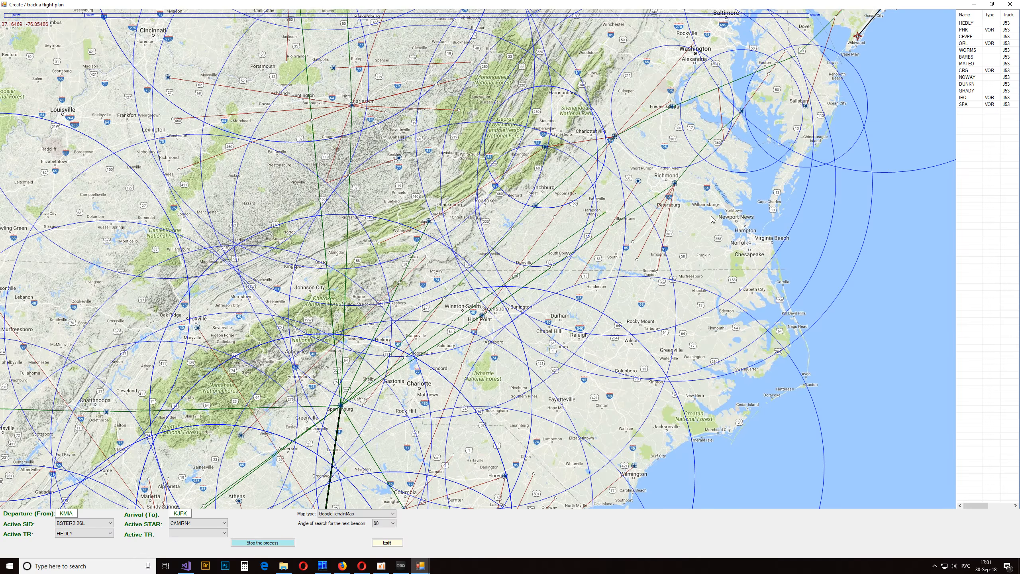
{"action": "left_click_drag", "start_coordinate": [713, 221], "coordinate": [678, 118]}
{"action": "scroll", "coordinate": [511, 286], "scroll_direction": "down", "scroll_amount": 1}
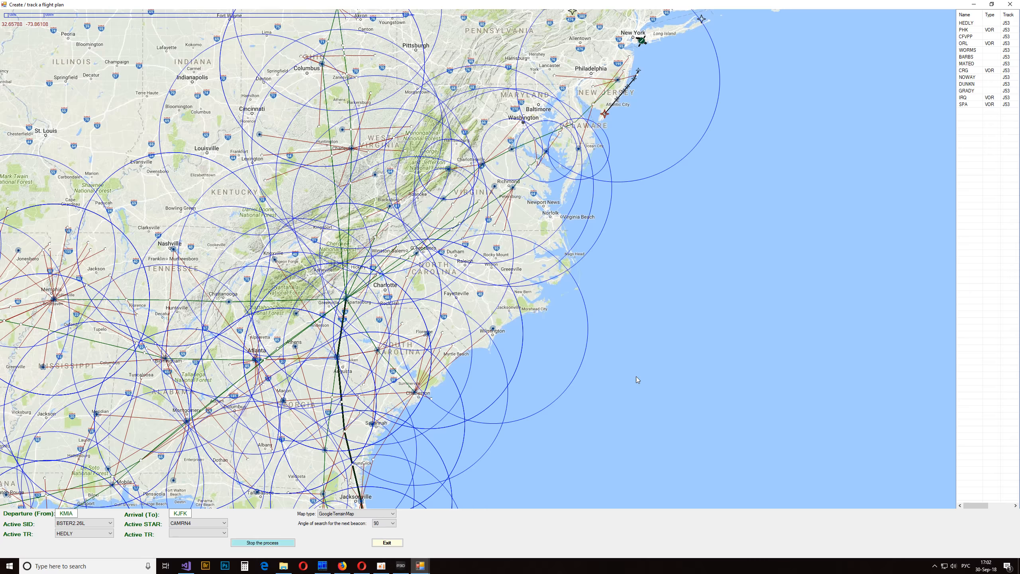
- Turn off the radii of VOR and NDB beacons on the map and check the map display options
{"action": "right_click", "coordinate": [657, 275]}
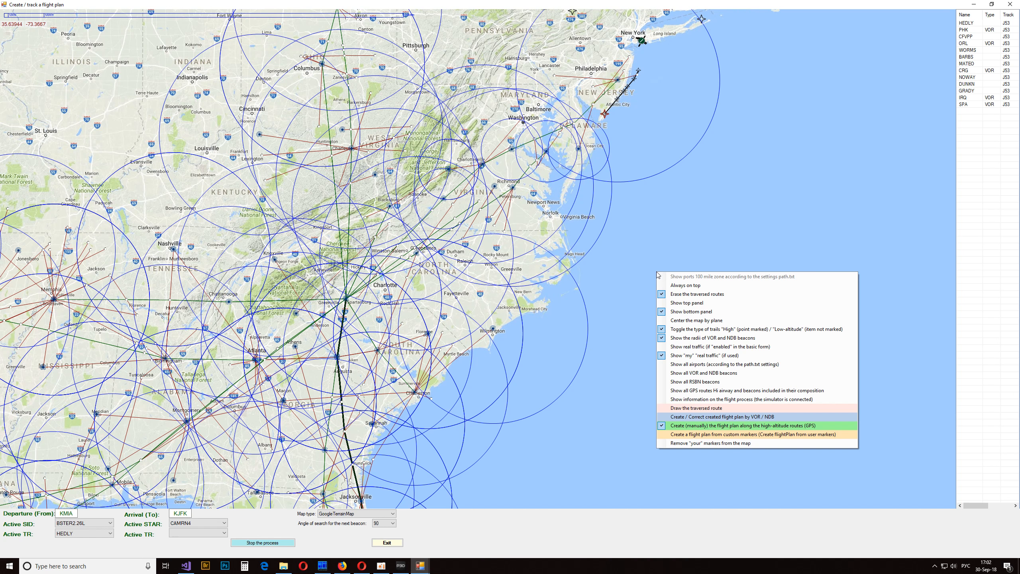
{"action": "left_click", "coordinate": [701, 341]}
{"action": "right_click", "coordinate": [657, 317]}
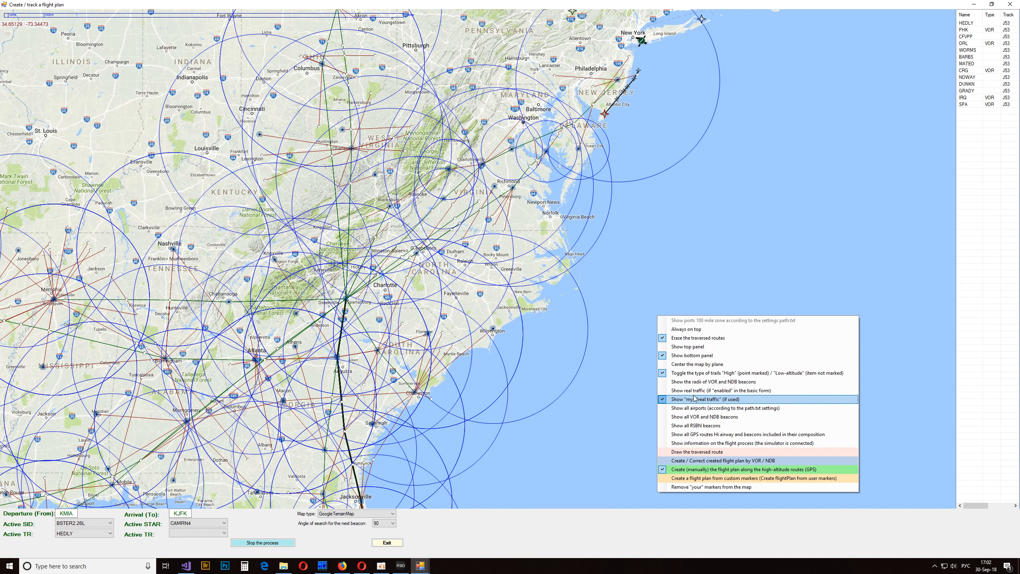
{"action": "left_click", "coordinate": [700, 227]}
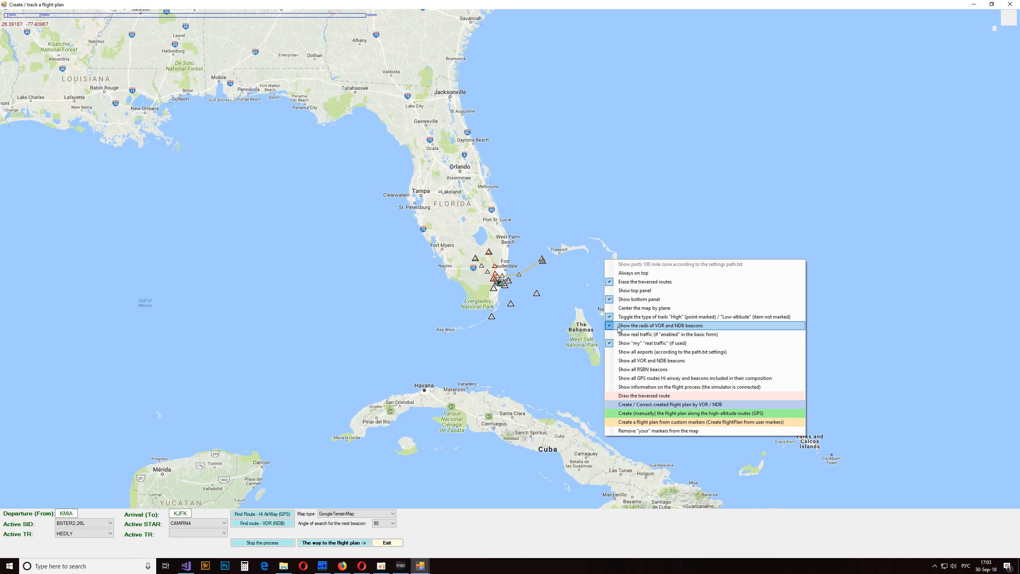
- Turn off the VOR and NDB beacon radii and enable manual flight plan creation along the high-altitude routes (GPS)
{"action": "left_click", "coordinate": [639, 326]}
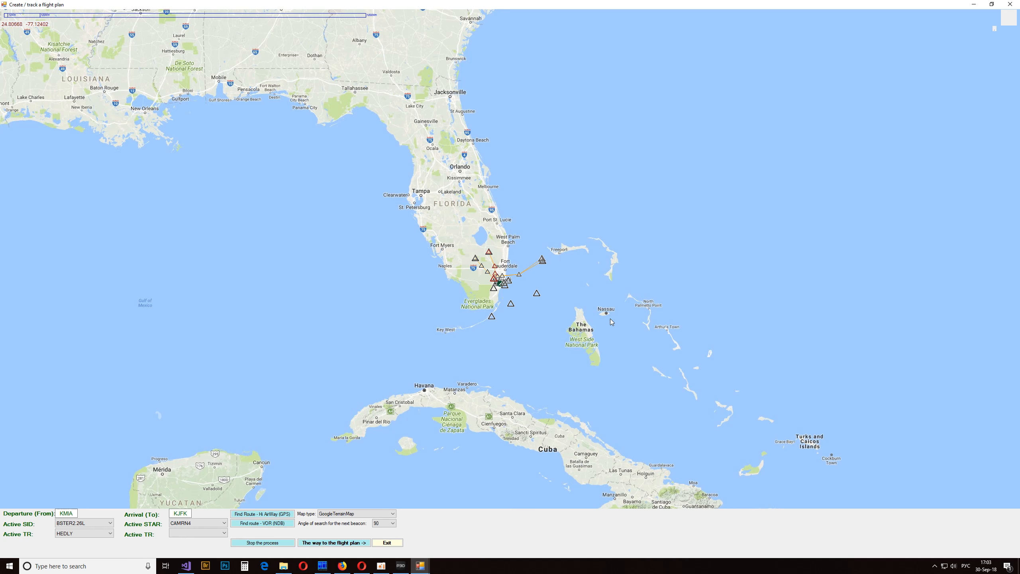
{"action": "right_click", "coordinate": [614, 252]}
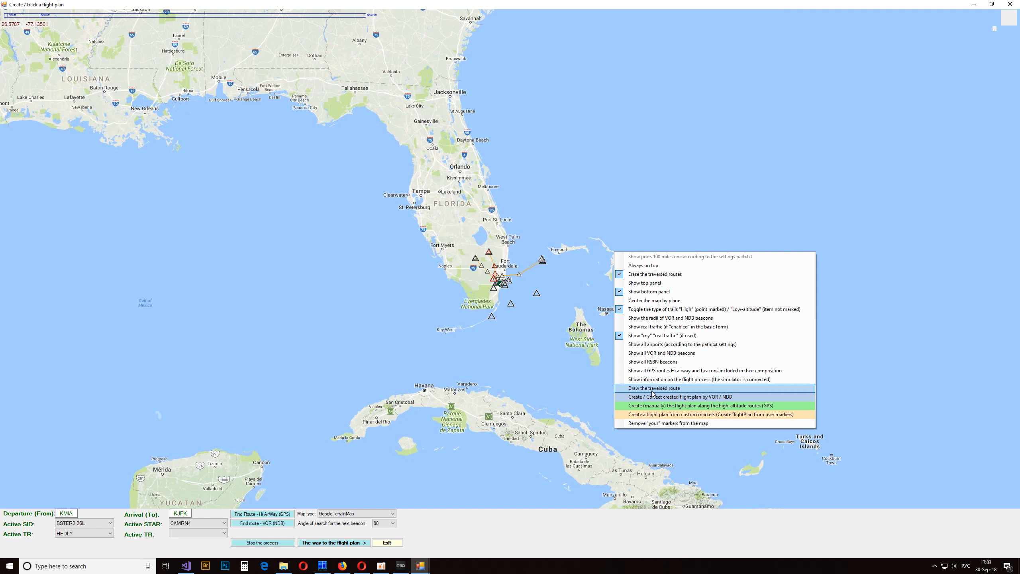
{"action": "left_click", "coordinate": [656, 408]}
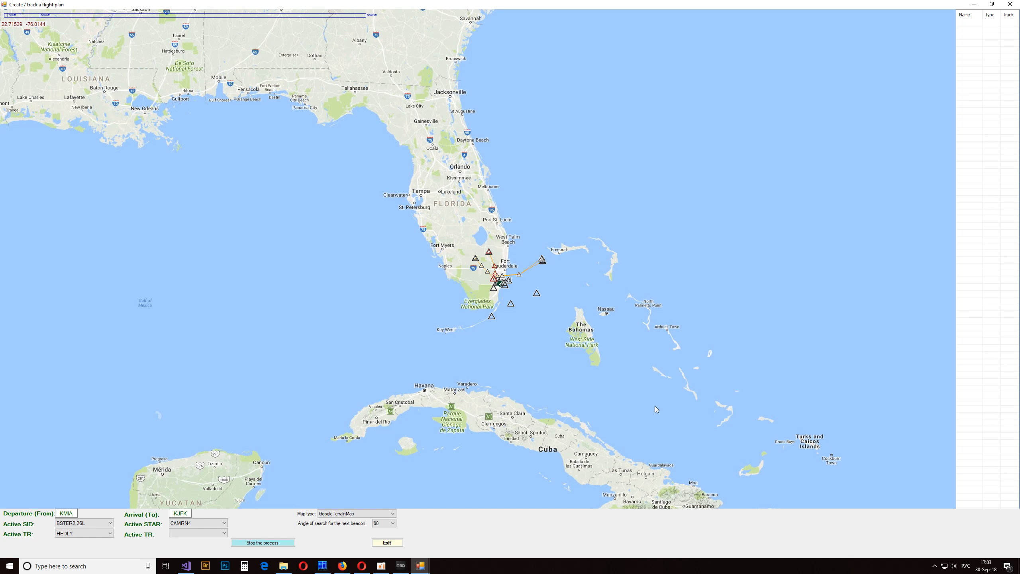
- Add the J53 airway from HEDLY to the SPA VOR near Spartanburg to the flight plan
{"action": "left_click_drag", "start_coordinate": [556, 122], "coordinate": [567, 430]}
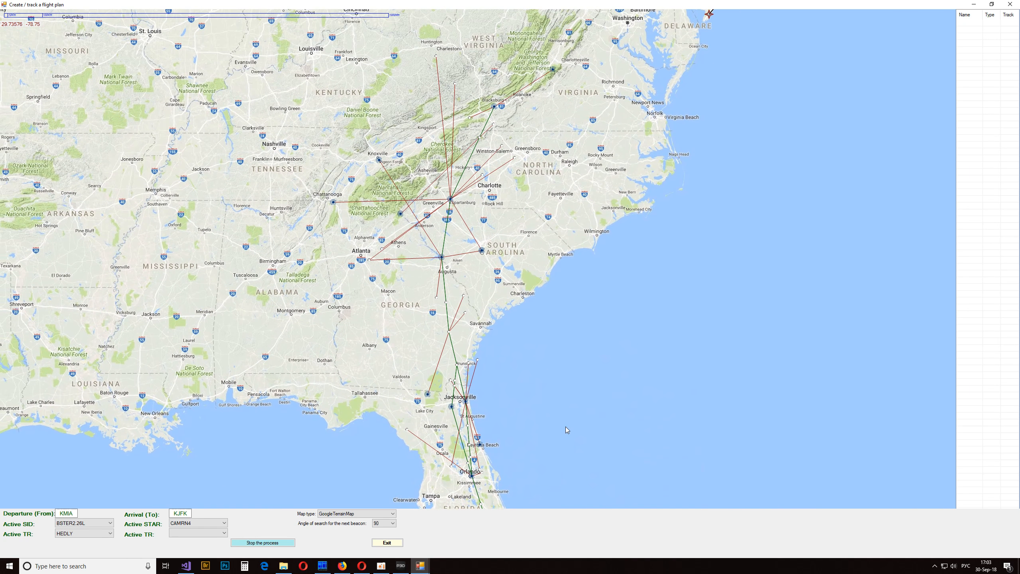
{"action": "left_click_drag", "start_coordinate": [519, 217], "coordinate": [390, 284]}
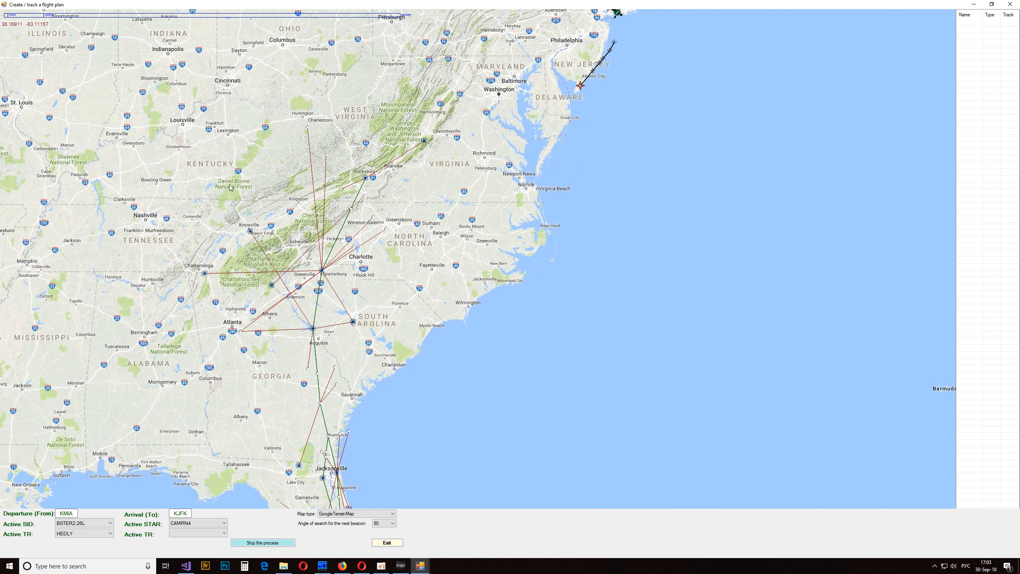
{"action": "mouse_move", "coordinate": [318, 270]}
{"action": "left_click_drag", "start_coordinate": [319, 271], "coordinate": [904, 146]}
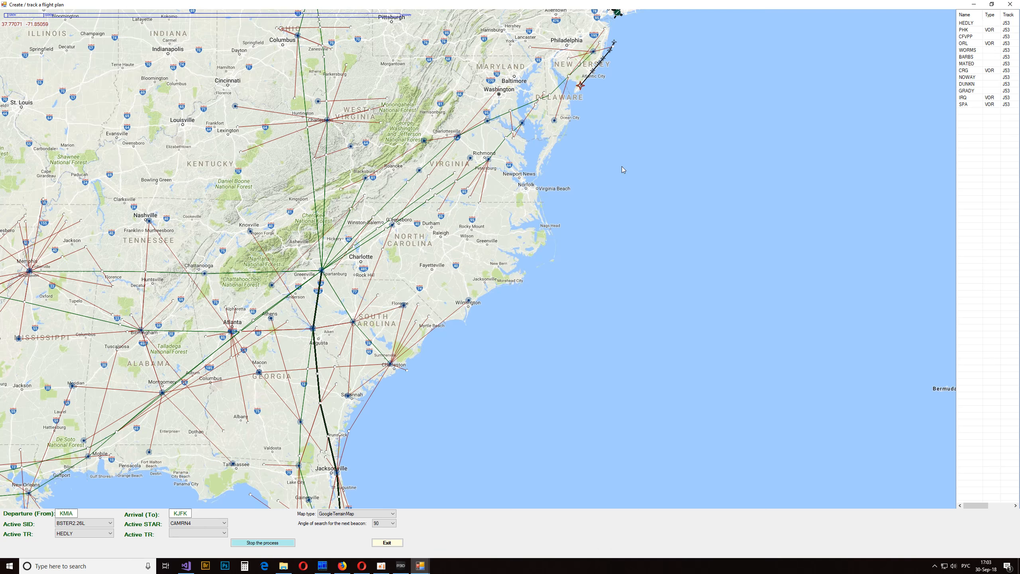
- Extend the flight plan along J14 from SPA to the RIC VOR at Richmond and on to the PXT VOR
{"action": "left_click_drag", "start_coordinate": [478, 250], "coordinate": [487, 319]}
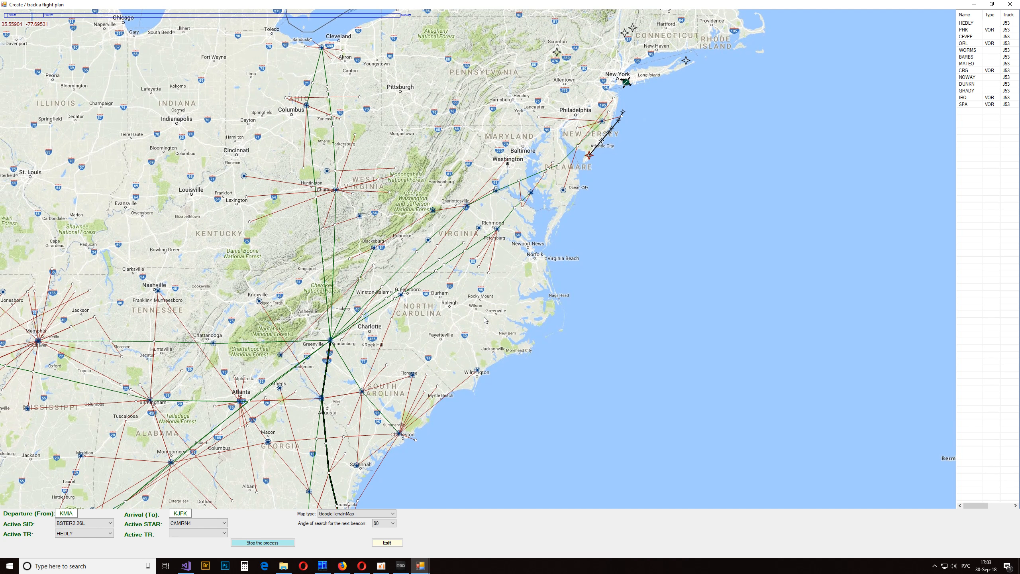
{"action": "mouse_move", "coordinate": [499, 230]}
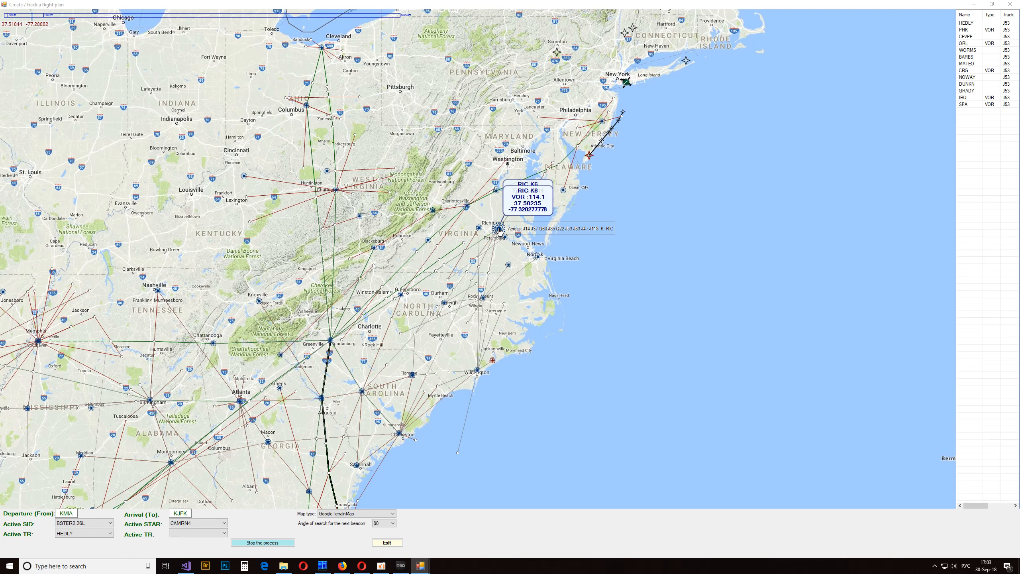
{"action": "mouse_move", "coordinate": [500, 230]}
{"action": "left_mouse_down"}
{"action": "mouse_move", "coordinate": [652, 231]}
{"action": "mouse_move", "coordinate": [989, 162]}
{"action": "left_mouse_up"}
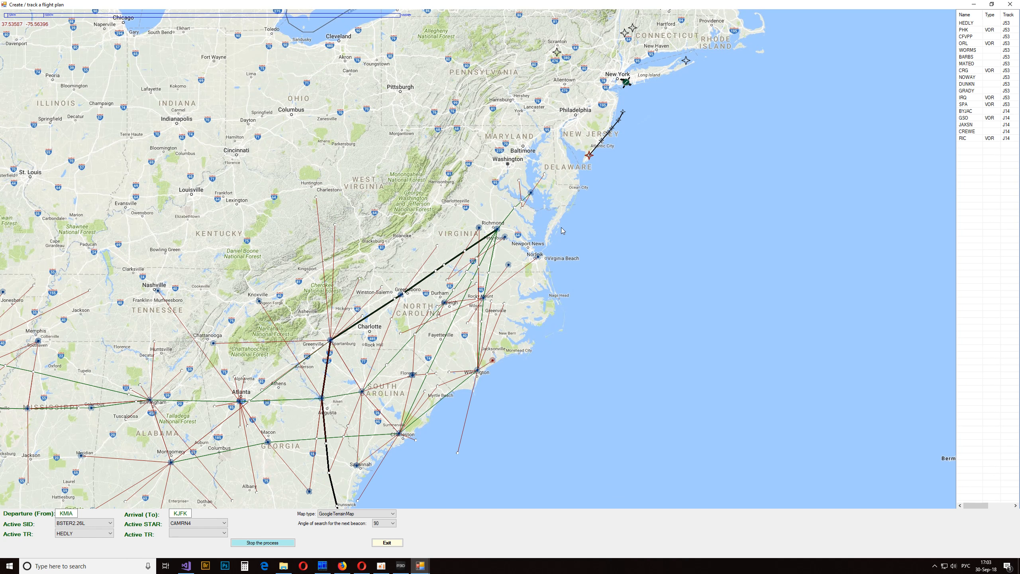
{"action": "left_click_drag", "start_coordinate": [563, 231], "coordinate": [532, 294]}
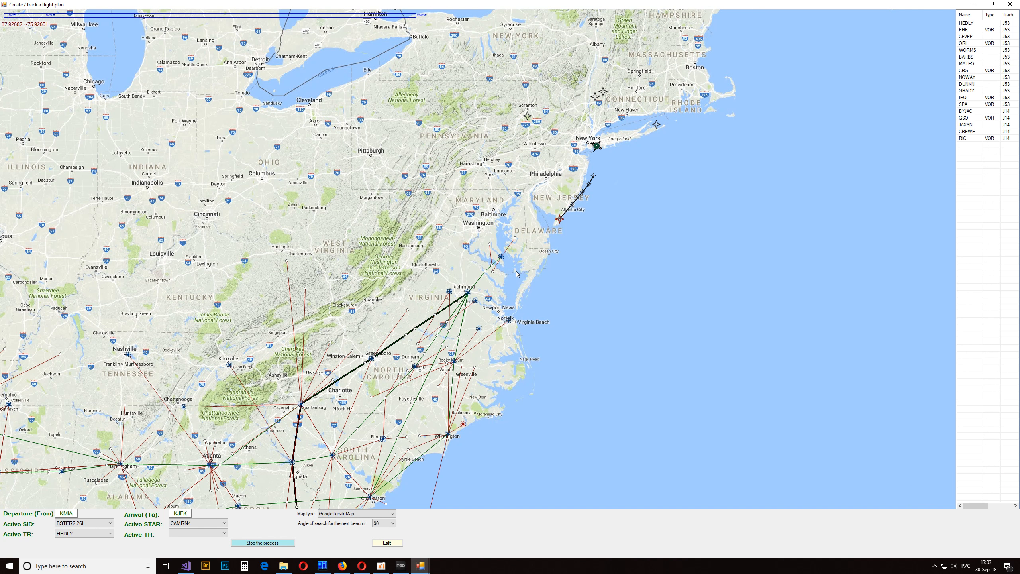
{"action": "mouse_move", "coordinate": [504, 259]}
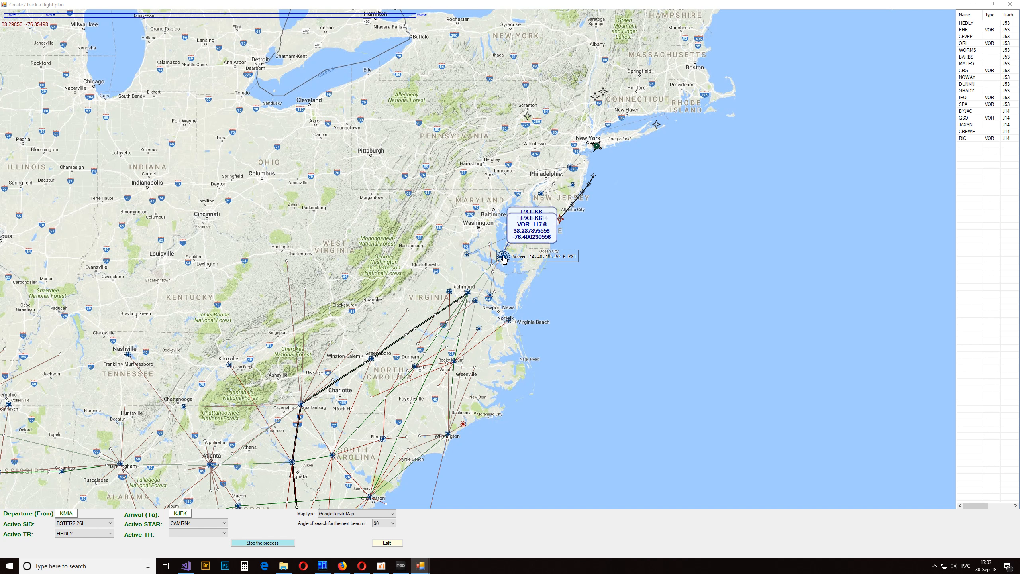
{"action": "left_click_drag", "start_coordinate": [503, 259], "coordinate": [960, 209]}
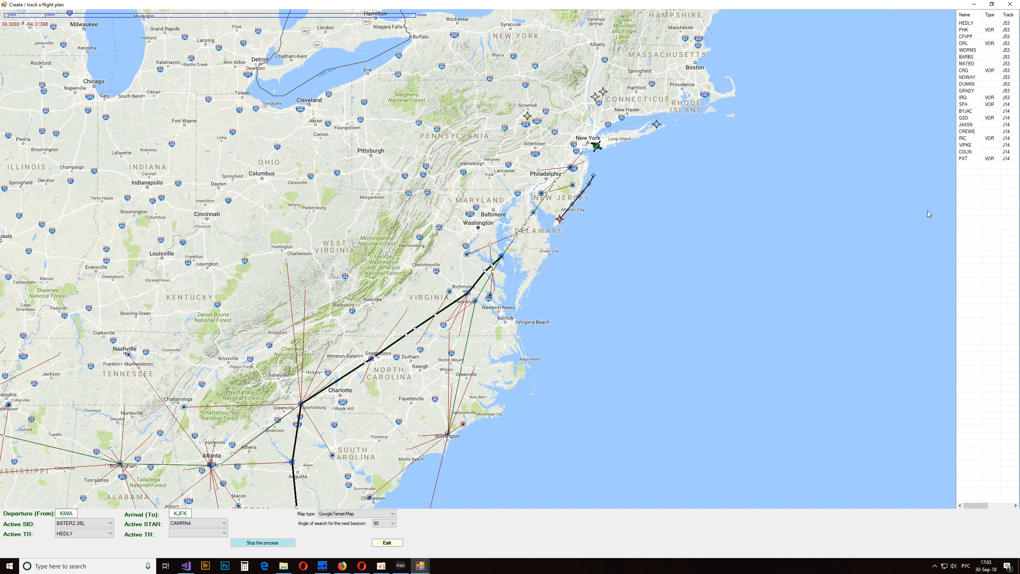
- Extend the flight plan along J191 from PXT to the VOR beacon in Delaware and check the CAMRN4 arrival point
{"action": "mouse_move", "coordinate": [533, 213]}
{"action": "left_click_drag", "start_coordinate": [533, 213], "coordinate": [966, 218]}
{"action": "mouse_move", "coordinate": [561, 219]}
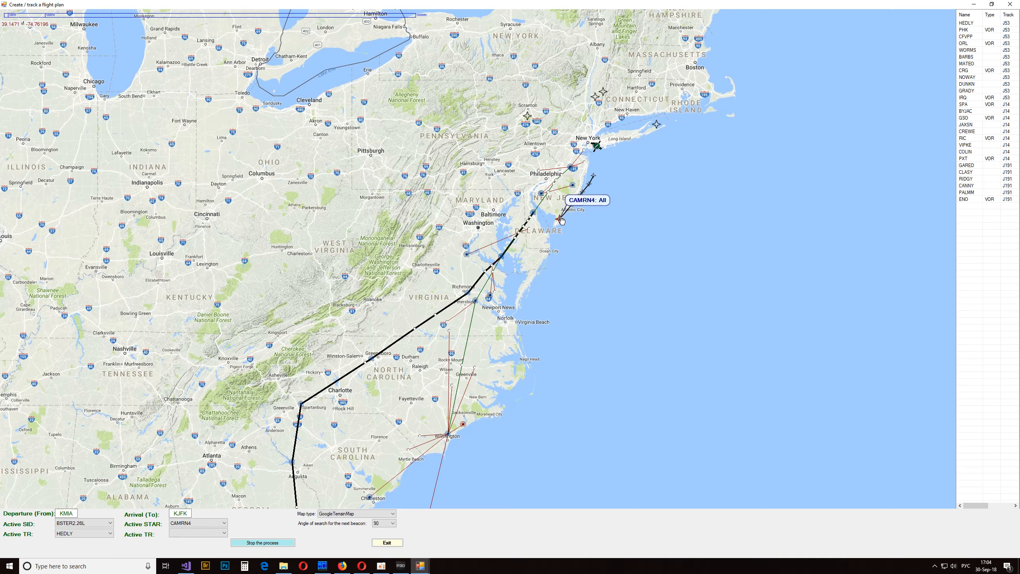
- Delete the RIDGY segment on J191 from the waypoint list together with all subsequent segments
{"action": "right_click", "coordinate": [971, 174]}
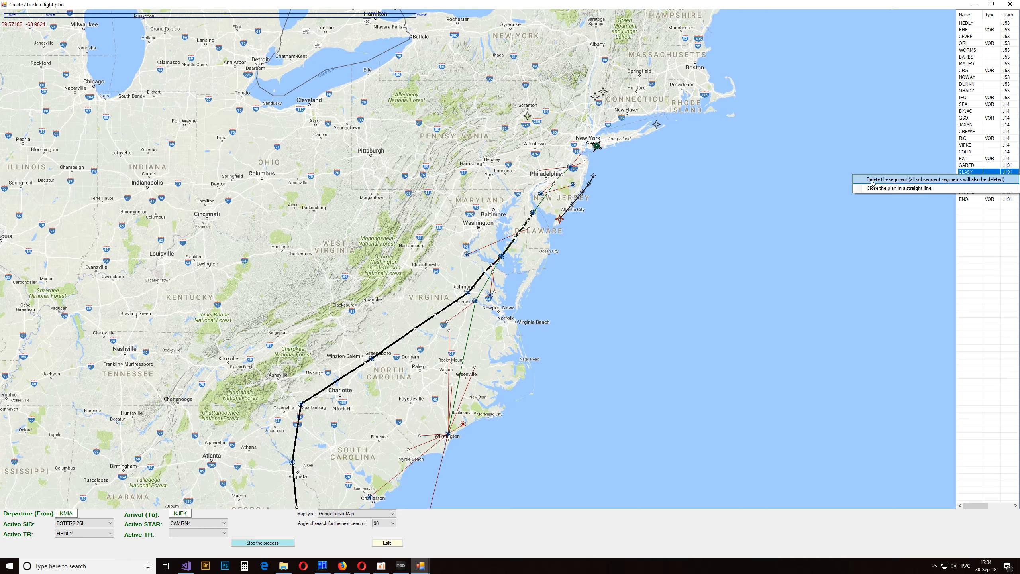
{"action": "right_click", "coordinate": [974, 151]}
{"action": "right_click", "coordinate": [969, 180]}
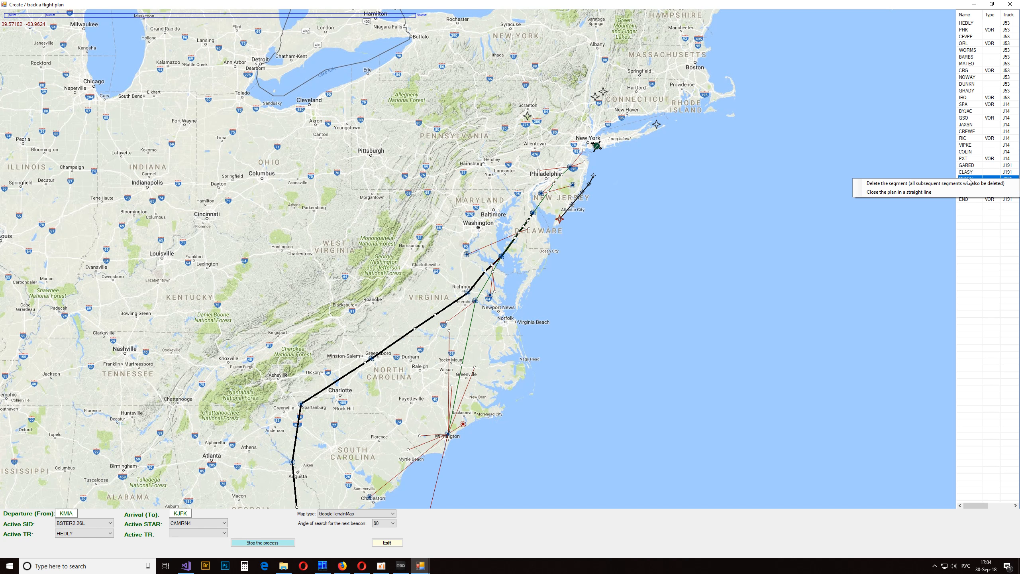
{"action": "left_click", "coordinate": [919, 183]}
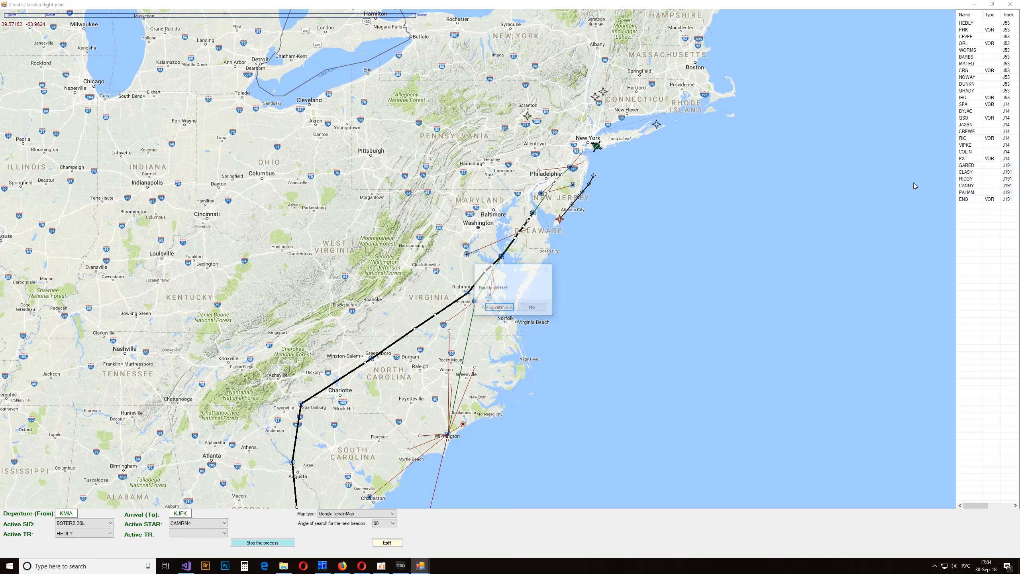
{"action": "left_click", "coordinate": [491, 305]}
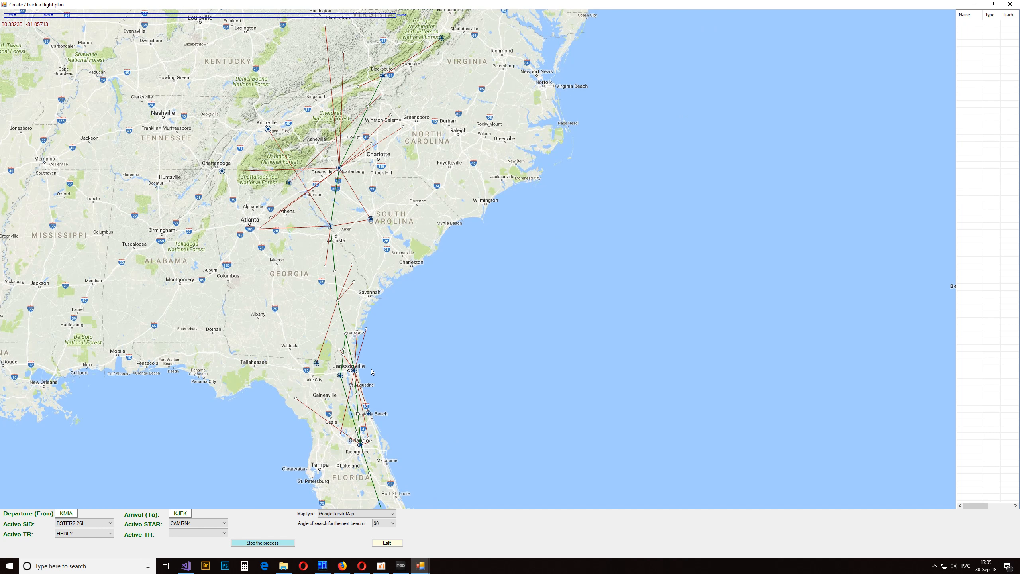
- Add the J53 airway from HEDLY to the CRG VOR at Jacksonville as the start of the flight plan
{"action": "mouse_move", "coordinate": [355, 372]}
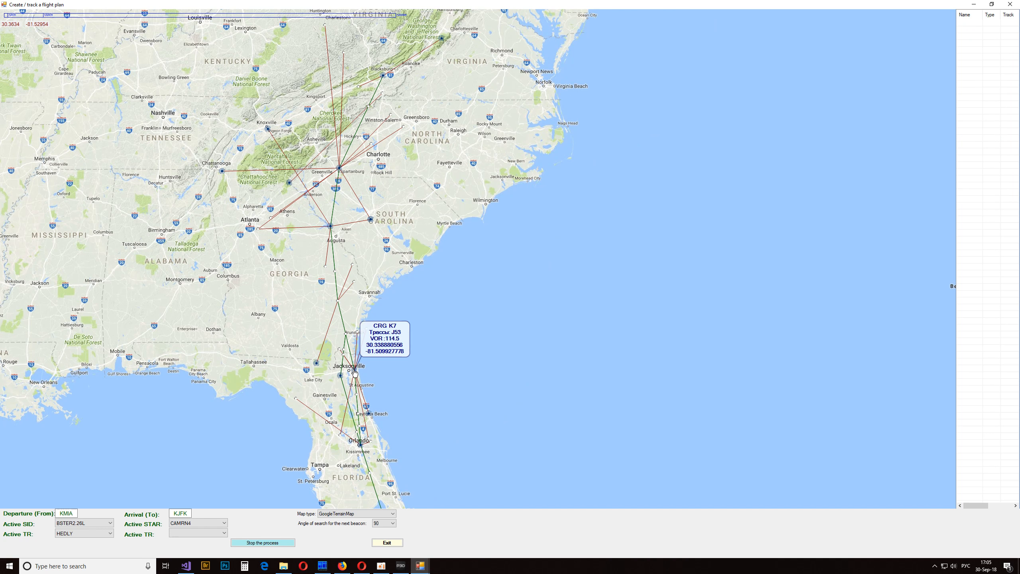
{"action": "mouse_move", "coordinate": [355, 372]}
{"action": "left_mouse_down"}
{"action": "mouse_move", "coordinate": [428, 355]}
{"action": "mouse_move", "coordinate": [654, 233]}
{"action": "mouse_move", "coordinate": [997, 83]}
{"action": "left_mouse_up"}
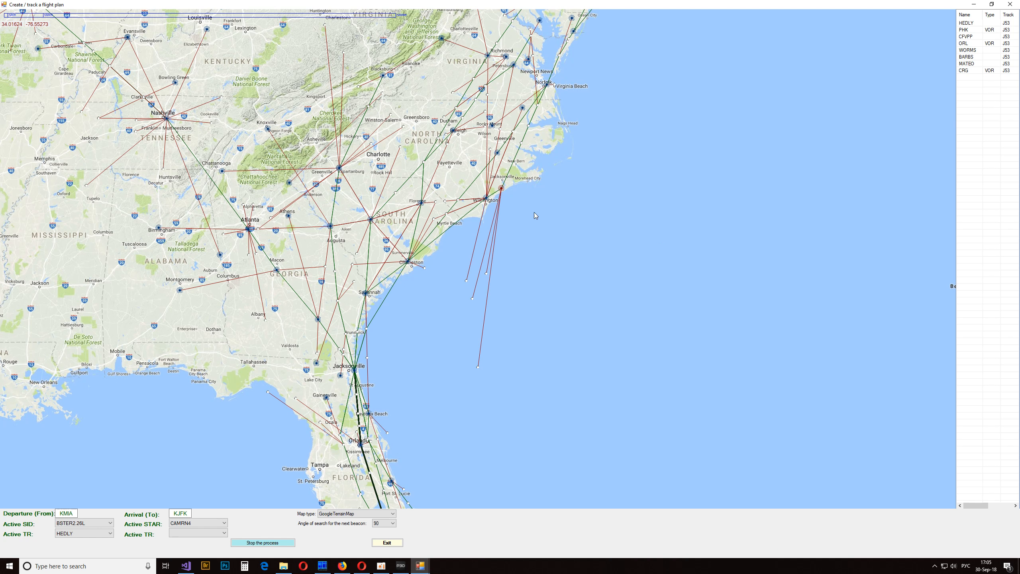
{"action": "left_click_drag", "start_coordinate": [532, 213], "coordinate": [473, 397]}
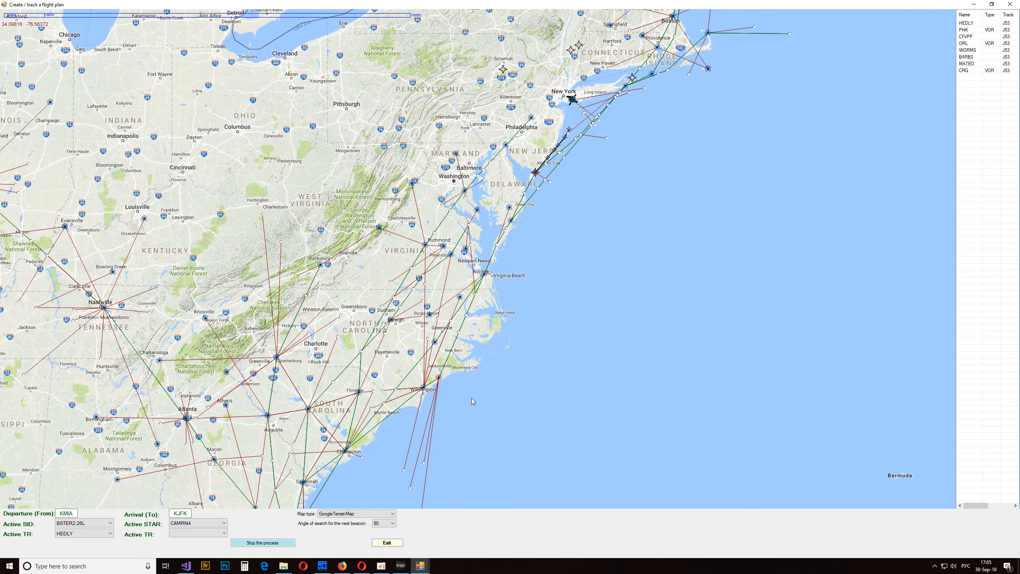
- Extend the flight plan along J121 from the CRG VOR to the SIE VOR and review the route up the coast
{"action": "left_click_drag", "start_coordinate": [571, 98], "coordinate": [960, 140]}
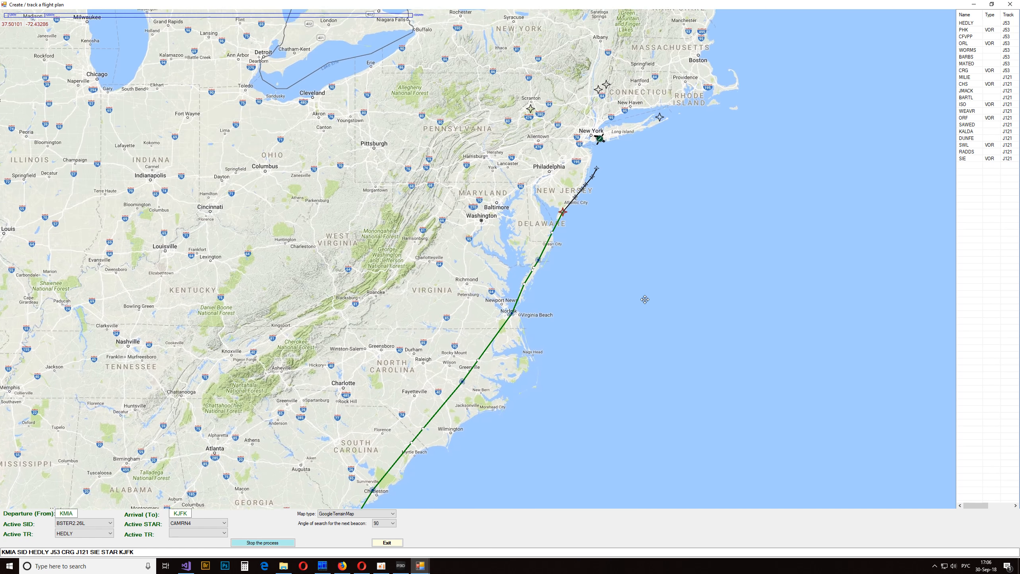
{"action": "mouse_move", "coordinate": [551, 248]}
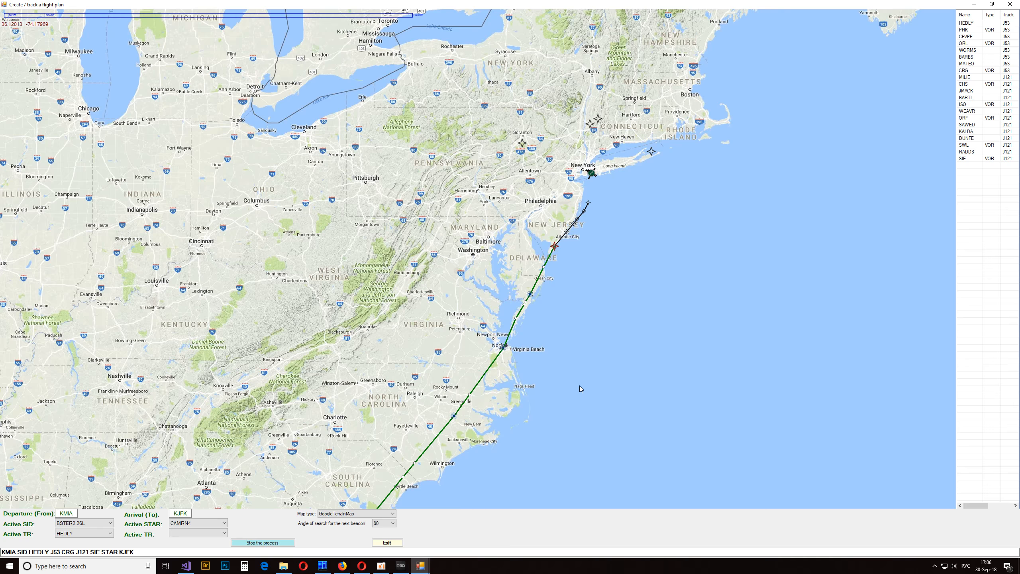
{"action": "left_click_drag", "start_coordinate": [585, 408], "coordinate": [691, 157]}
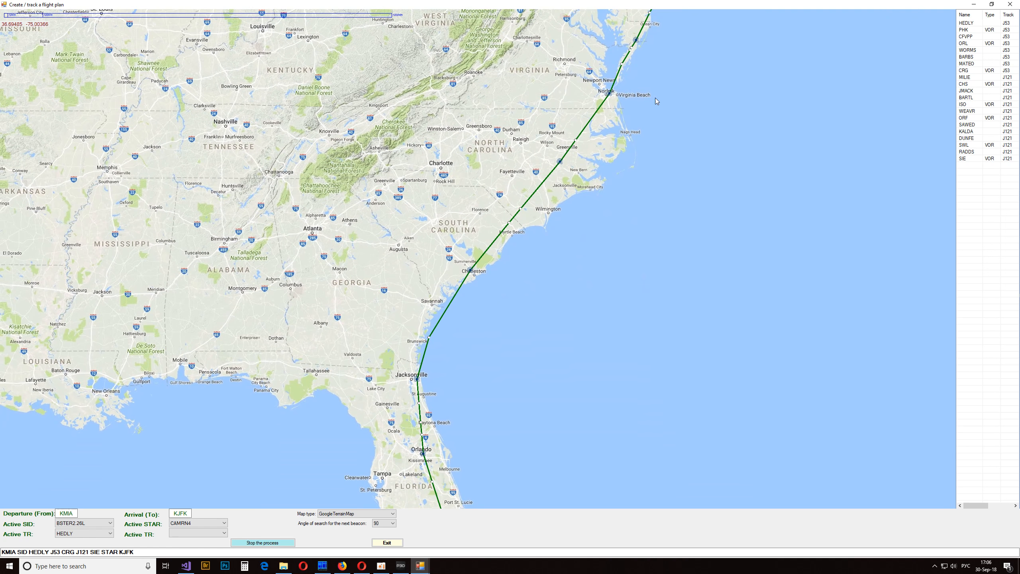
{"action": "left_click_drag", "start_coordinate": [655, 97], "coordinate": [601, 272]}
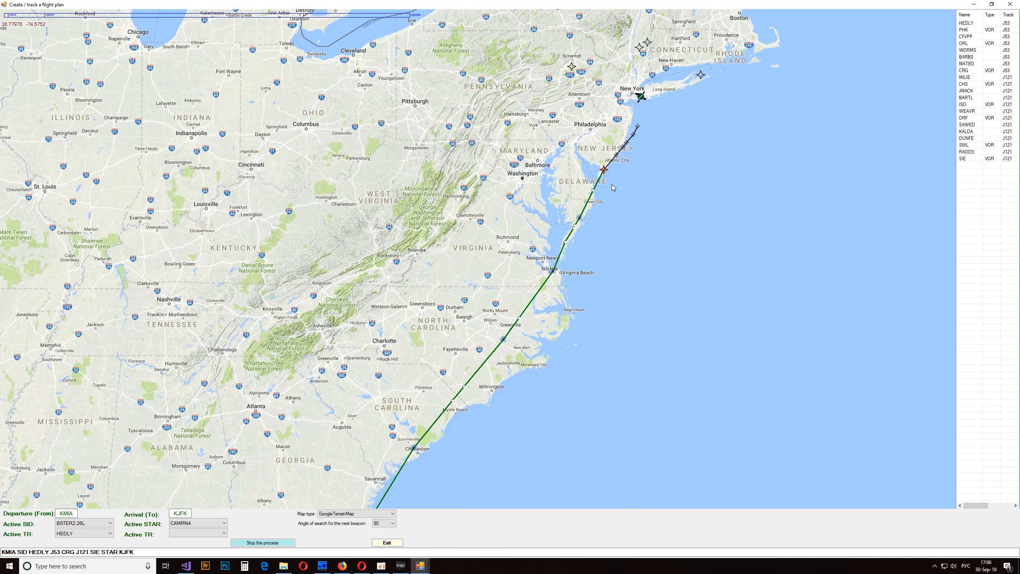
- Turn off manual flight plan creation along the high-altitude routes (GPS) on the map
{"action": "left_click_drag", "start_coordinate": [631, 325], "coordinate": [658, 144]}
{"action": "right_click", "coordinate": [578, 184]}
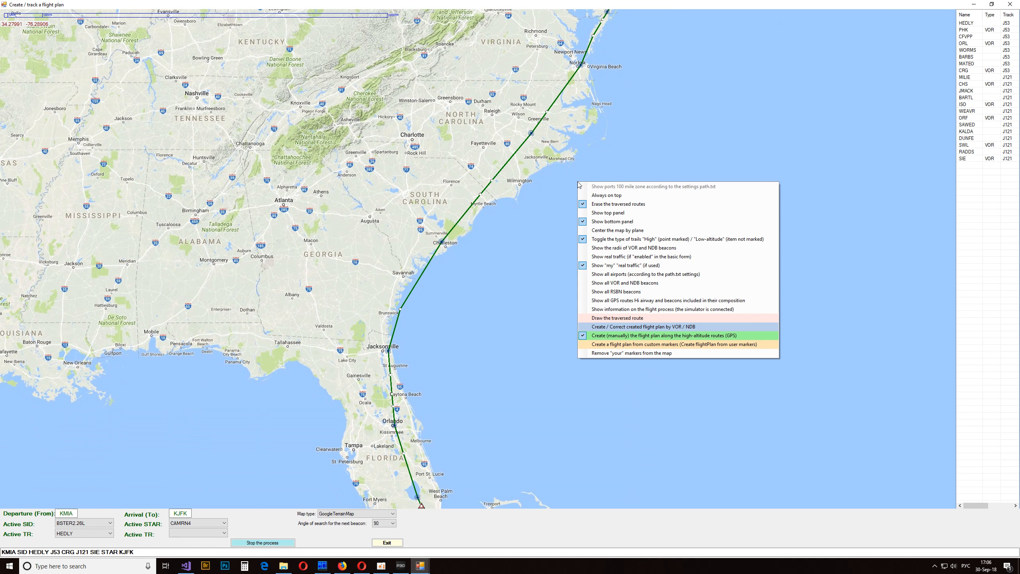
{"action": "left_click", "coordinate": [607, 337]}
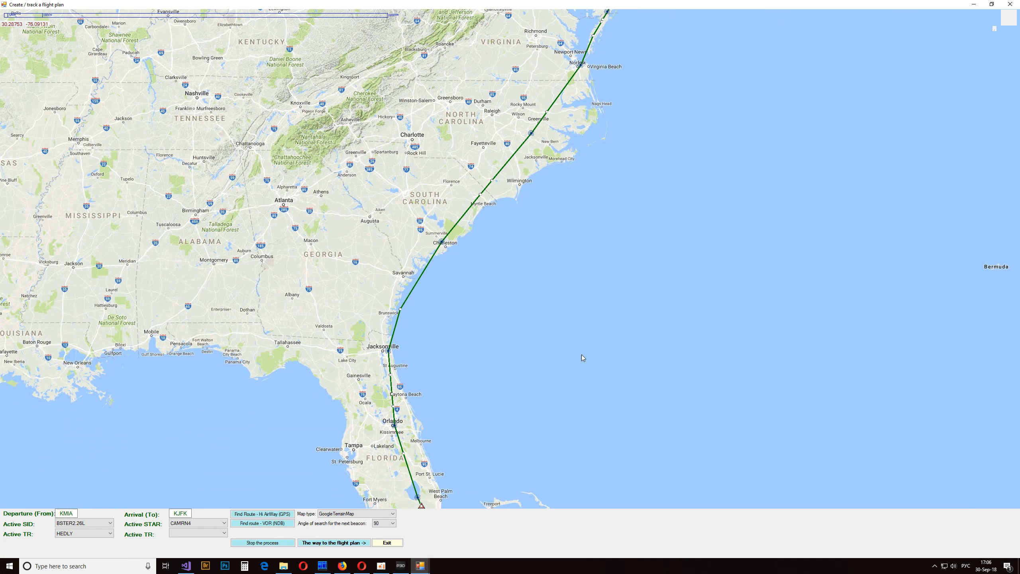
{"action": "left_click_drag", "start_coordinate": [531, 412], "coordinate": [515, 327]}
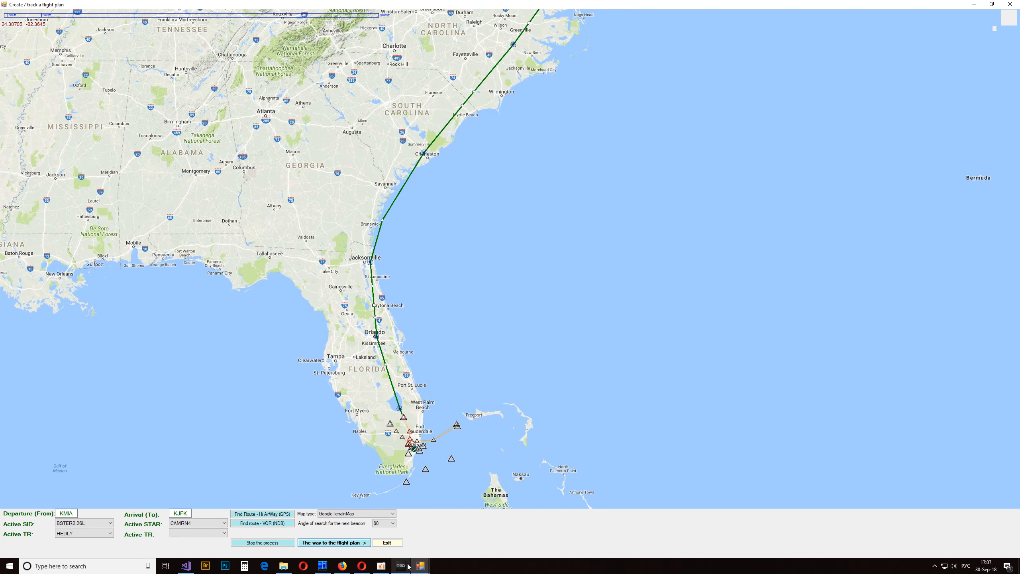
- Close the flight plan creation map and maximize the main myNL window
{"action": "mouse_move", "coordinate": [419, 570]}
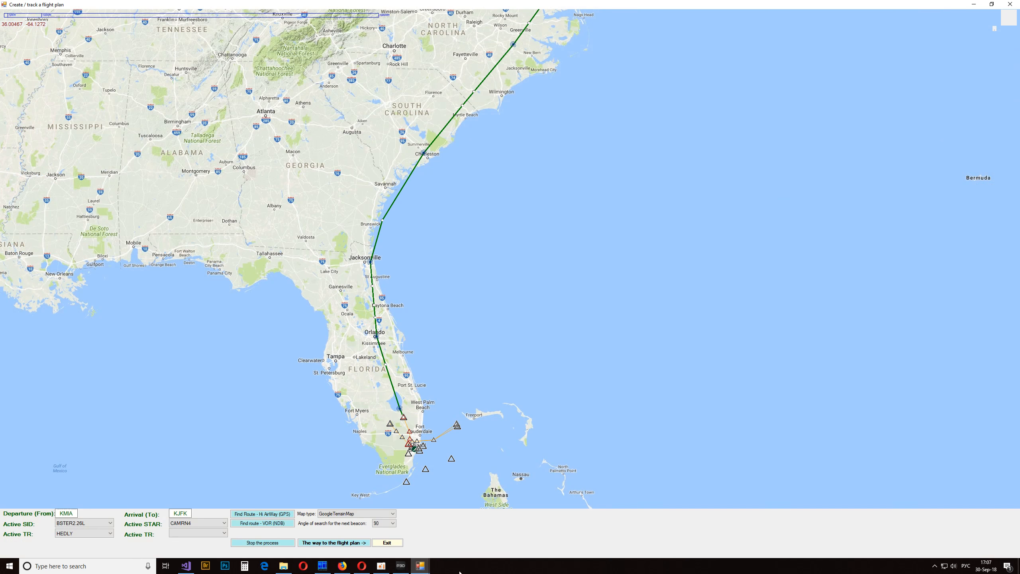
{"action": "left_click", "coordinate": [385, 522]}
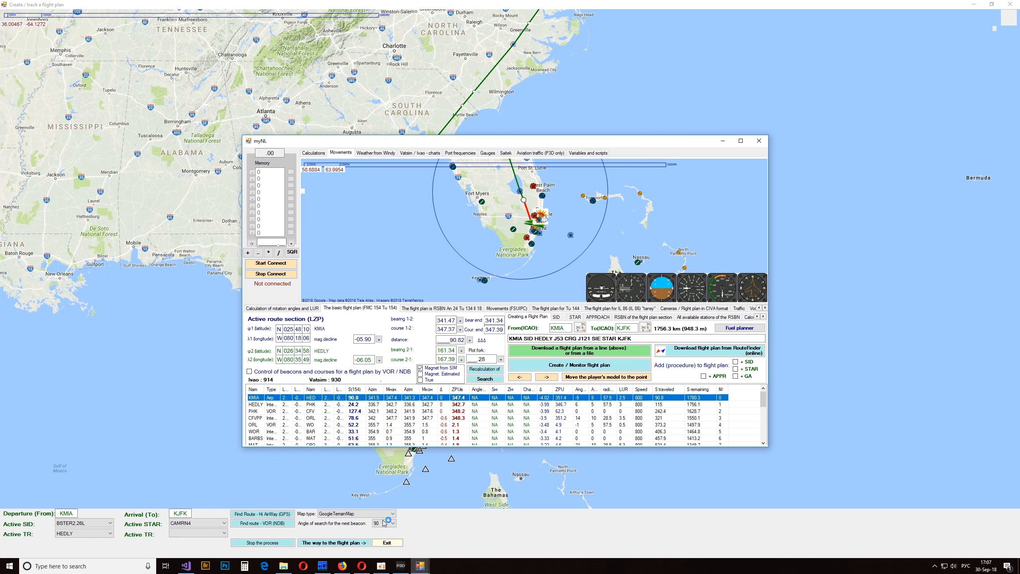
{"action": "left_click", "coordinate": [407, 537]}
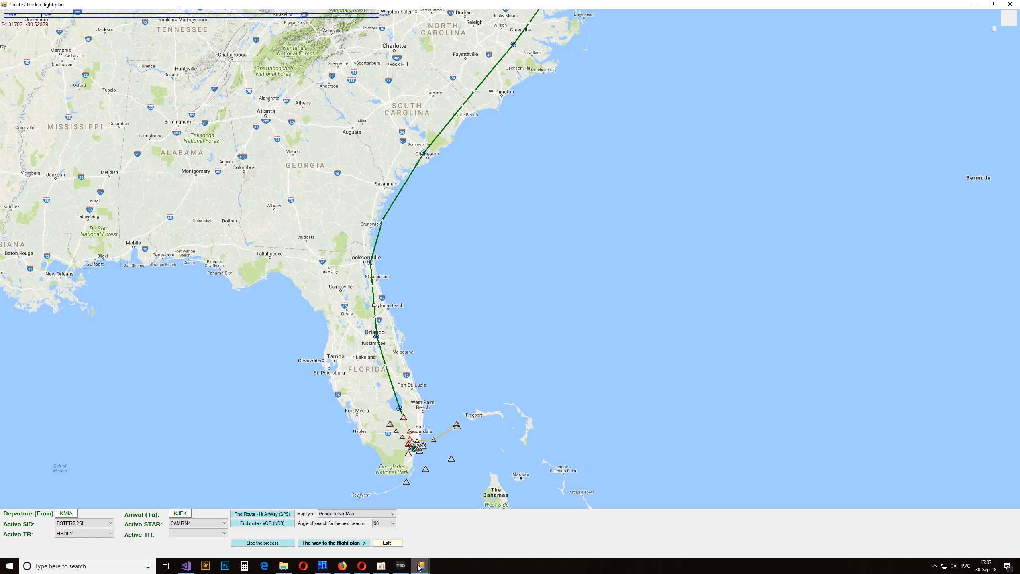
{"action": "mouse_move", "coordinate": [418, 566]}
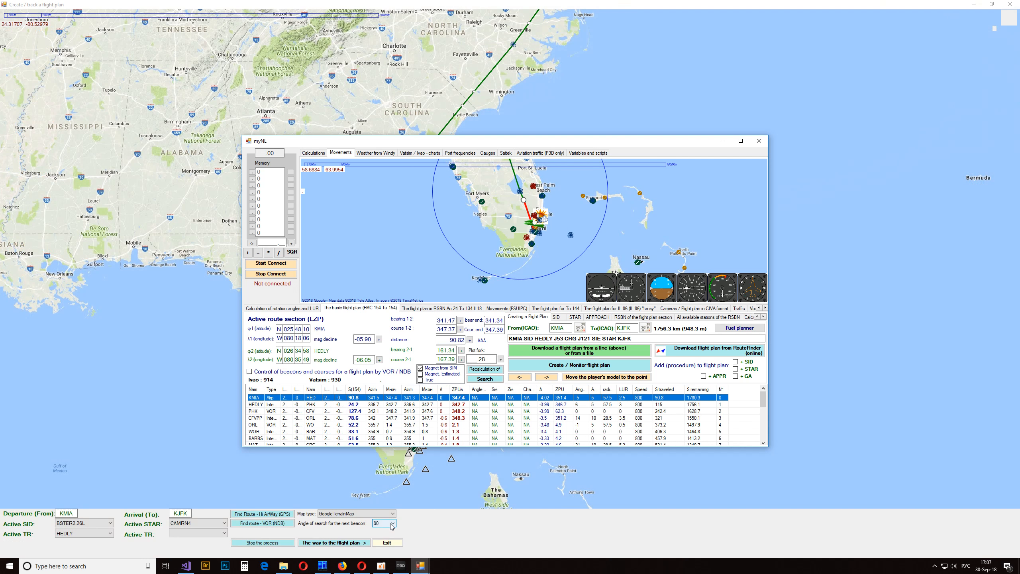
{"action": "left_click", "coordinate": [1009, 5]}
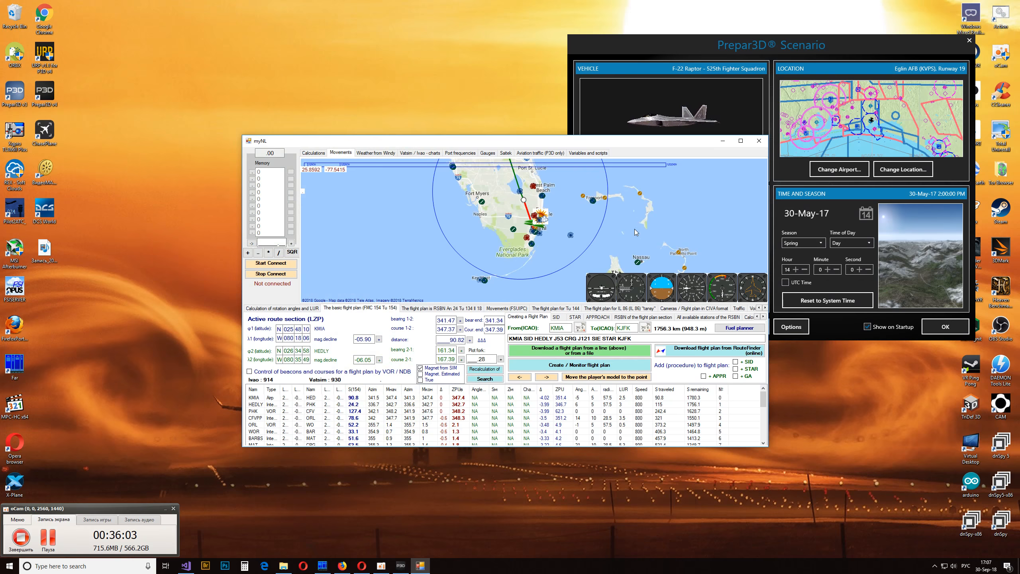
{"action": "double_click", "coordinate": [537, 143]}
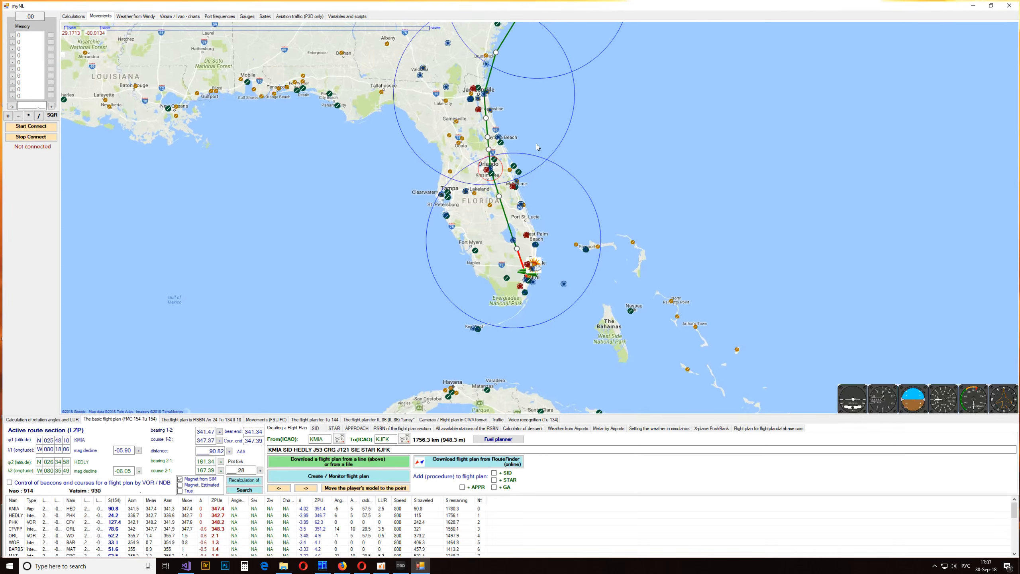
- Examine the finished KMIA to KJFK route on the main map, from Miami up to New York
{"action": "left_click_drag", "start_coordinate": [588, 59], "coordinate": [532, 308]}
{"action": "left_click_drag", "start_coordinate": [647, 111], "coordinate": [553, 278]}
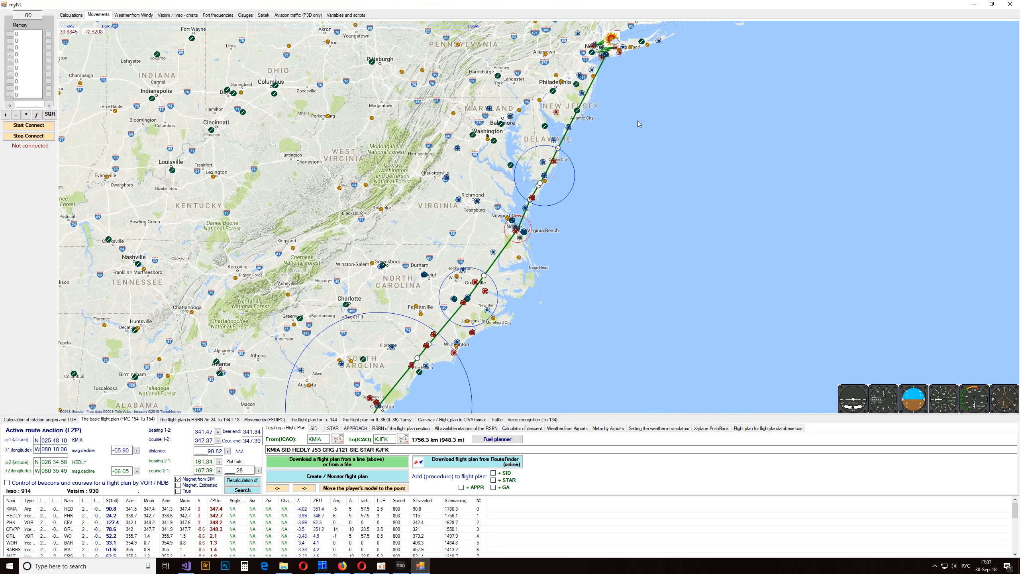
{"action": "left_click_drag", "start_coordinate": [561, 334], "coordinate": [601, 114]}
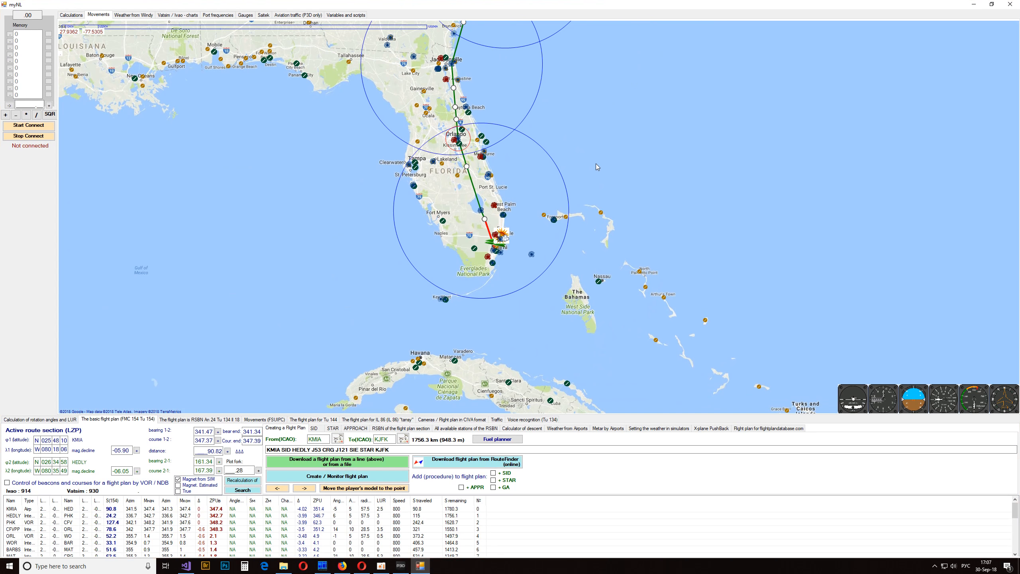
{"action": "scroll", "coordinate": [604, 153], "scroll_direction": "down", "scroll_amount": 2}
{"action": "left_click_drag", "start_coordinate": [592, 187], "coordinate": [520, 283]}
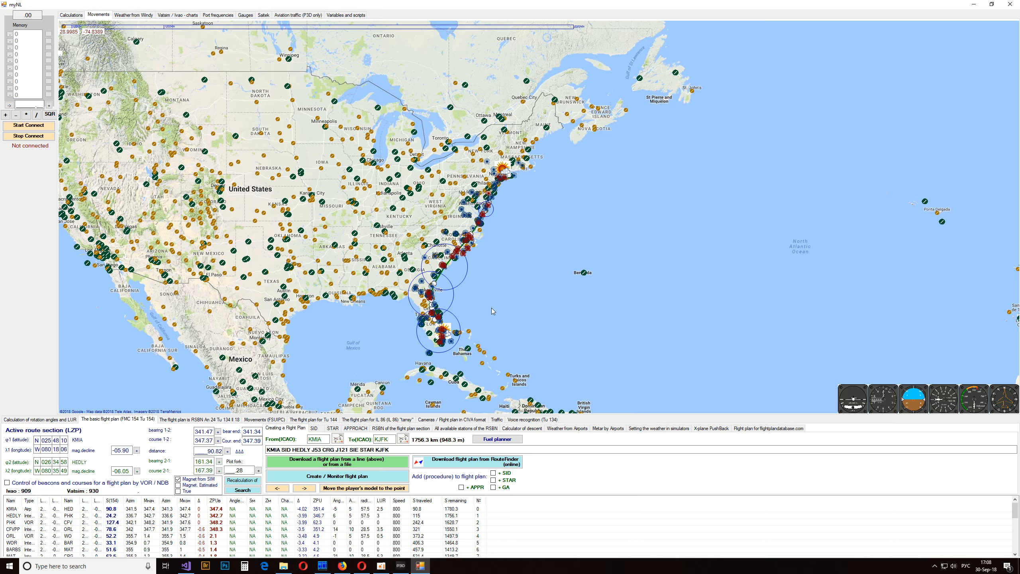
{"action": "left_click_drag", "start_coordinate": [491, 307], "coordinate": [437, 237]}
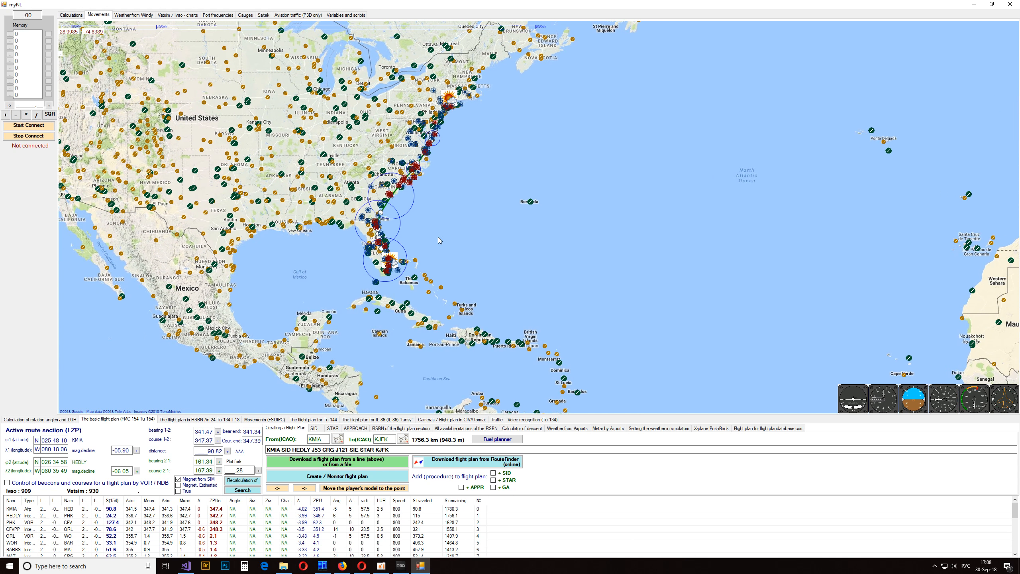
- Try to get flight plans for the route from flightplandatabase.com
{"action": "left_click", "coordinate": [743, 428]}
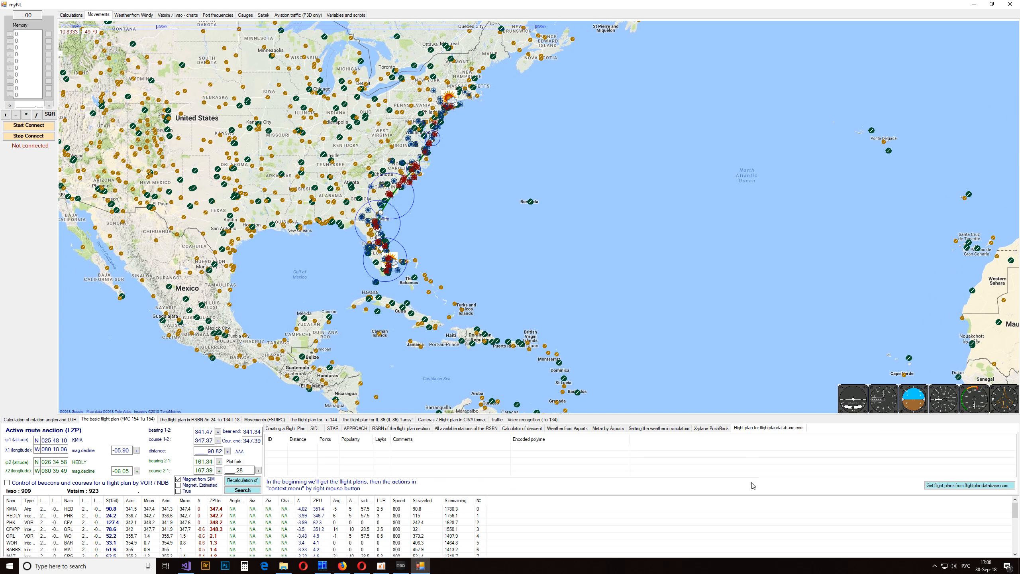
{"action": "left_click", "coordinate": [989, 487]}
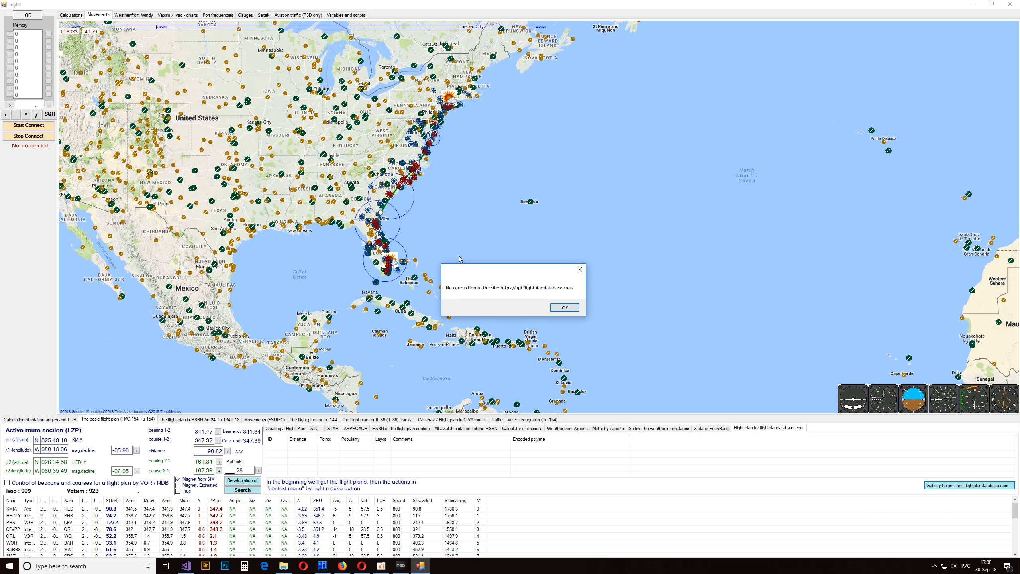
{"action": "left_click", "coordinate": [564, 308]}
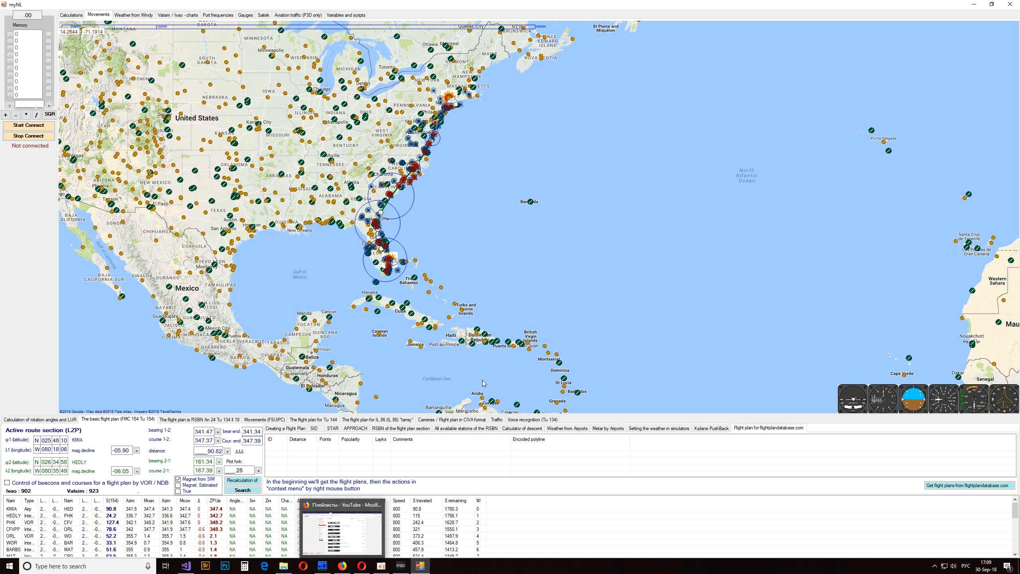
- Bring the Miami departure section into view on the map and restore the myNL window to its smaller floating size
{"action": "left_click_drag", "start_coordinate": [437, 257], "coordinate": [492, 222]}
{"action": "scroll", "coordinate": [539, 219], "scroll_direction": "up", "scroll_amount": 2}
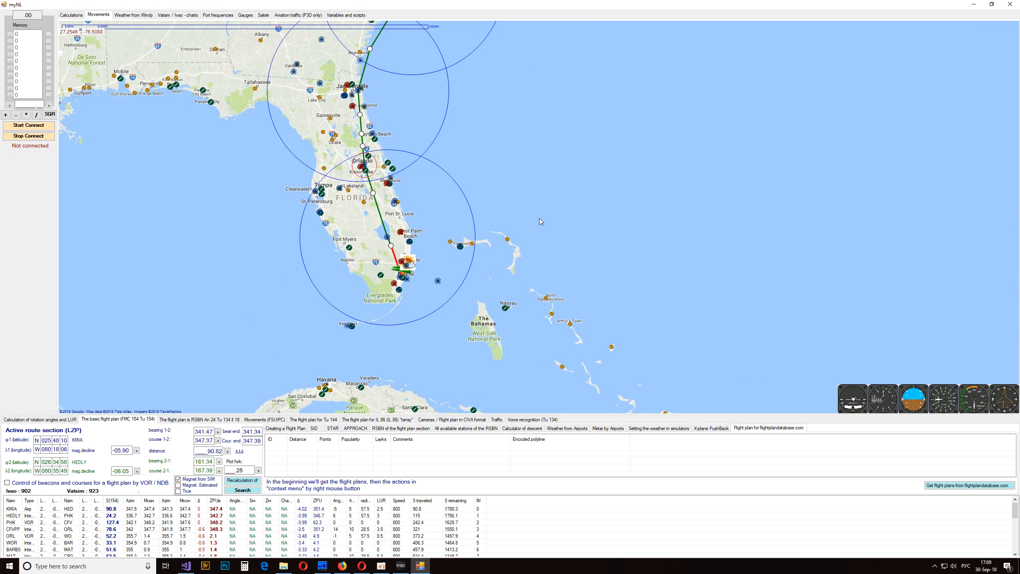
{"action": "scroll", "coordinate": [539, 220], "scroll_direction": "up", "scroll_amount": 1}
{"action": "left_click_drag", "start_coordinate": [457, 138], "coordinate": [551, 216]}
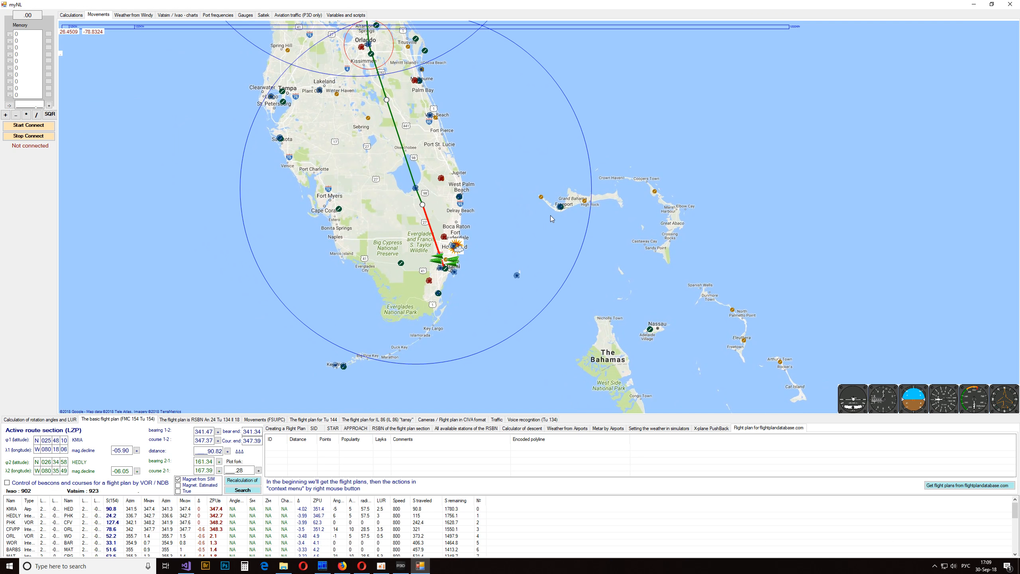
{"action": "left_click_drag", "start_coordinate": [432, 6], "coordinate": [404, 165]}
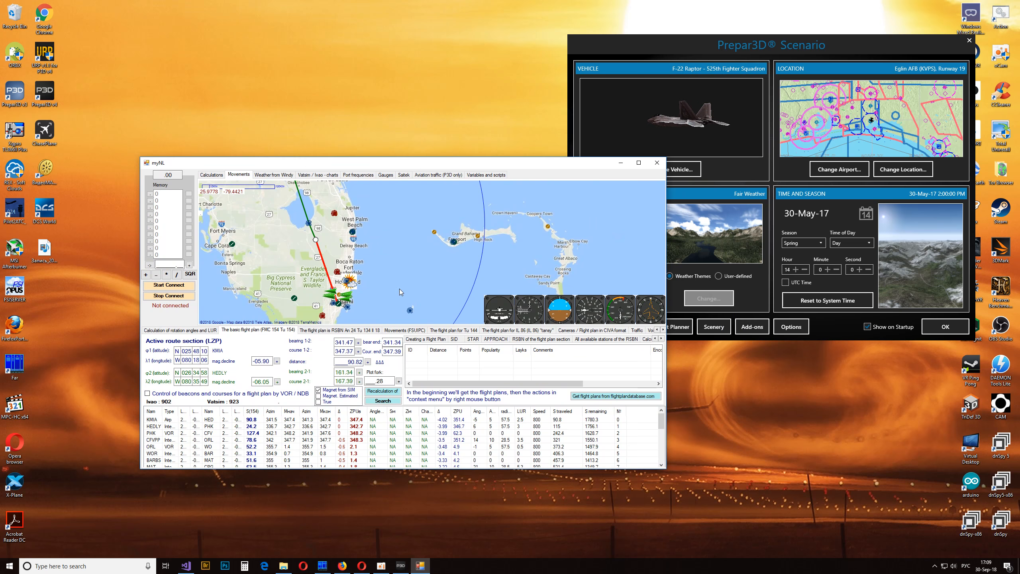
{"action": "left_click", "coordinate": [332, 330]}
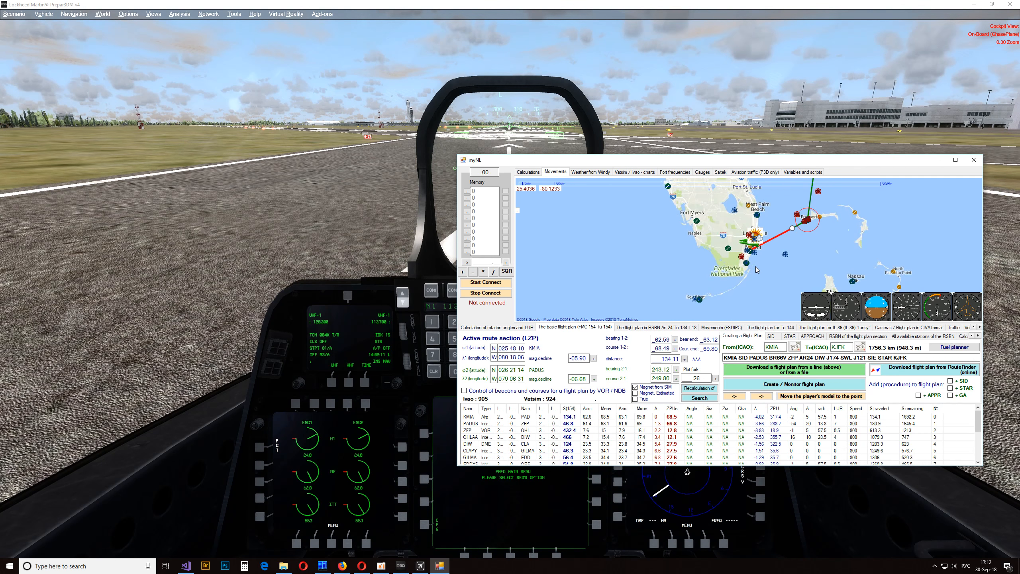
- Examine the departure leg from KMIA to PADUS on the myNL map
{"action": "left_click_drag", "start_coordinate": [756, 266], "coordinate": [641, 273]}
{"action": "scroll", "coordinate": [661, 273], "scroll_direction": "up", "scroll_amount": 1}
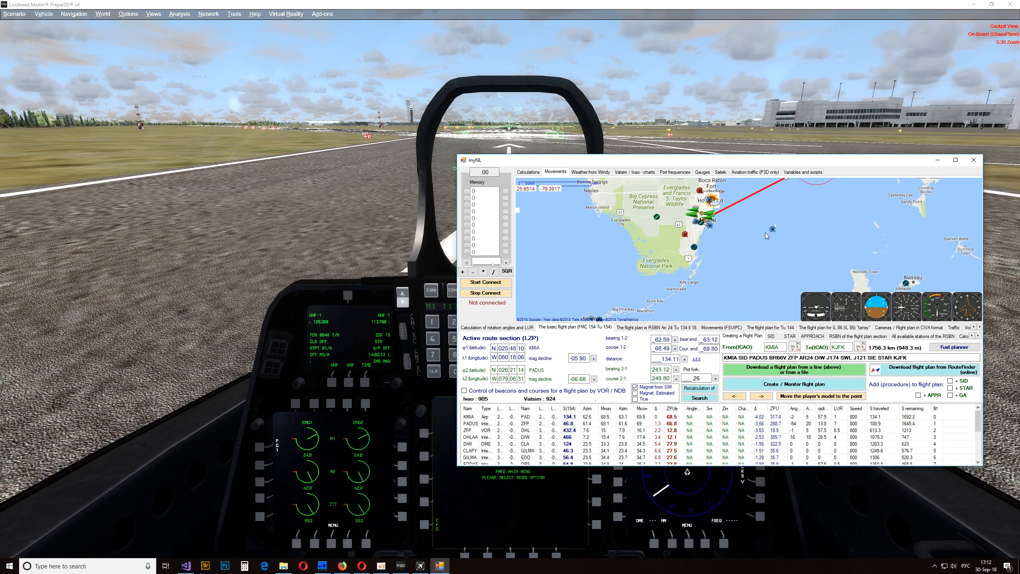
{"action": "left_click_drag", "start_coordinate": [760, 230], "coordinate": [736, 282]}
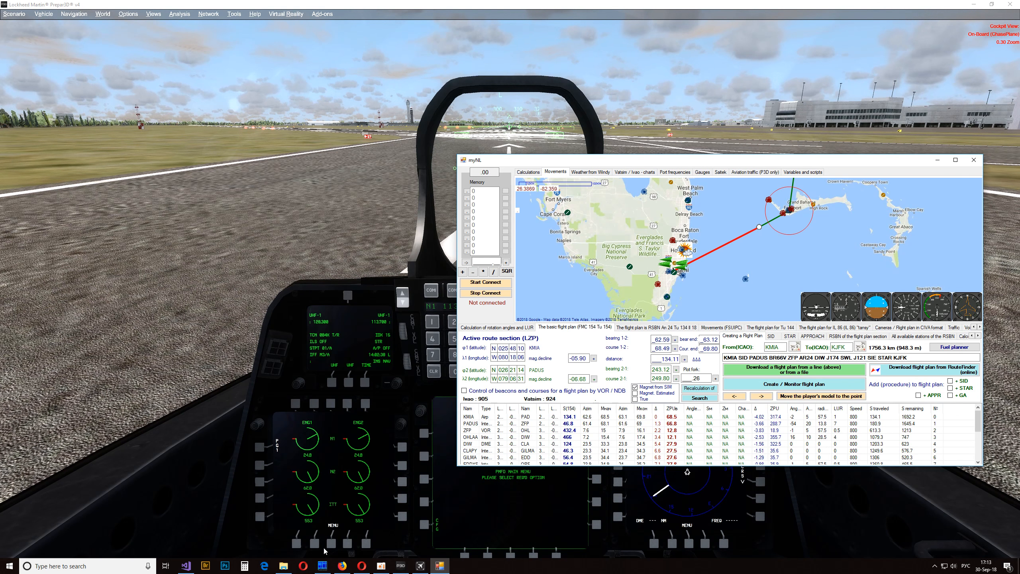
- Switch to File Explorer and bring up the MyNL 30092018 english folder
{"action": "left_click", "coordinate": [284, 566]}
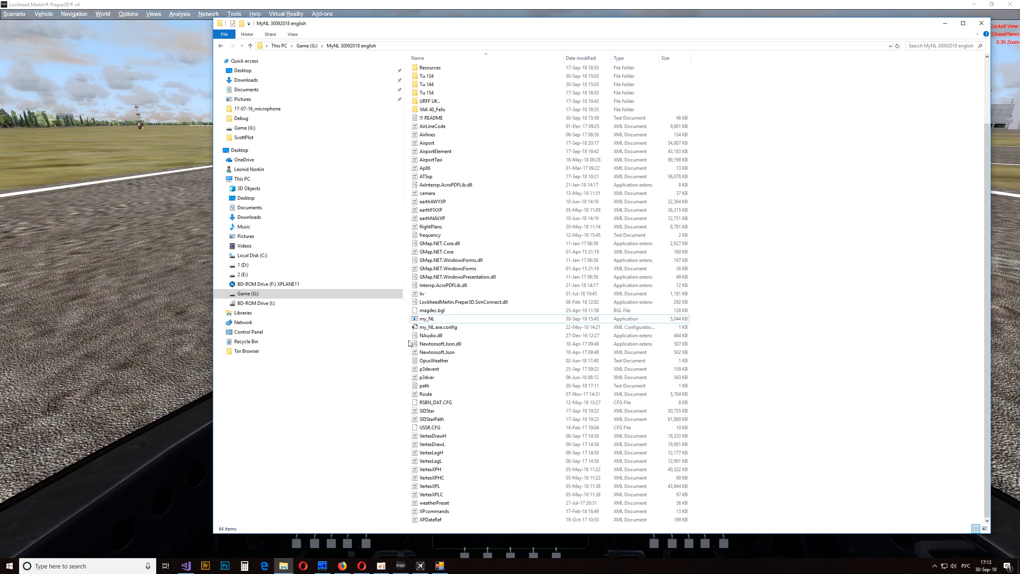
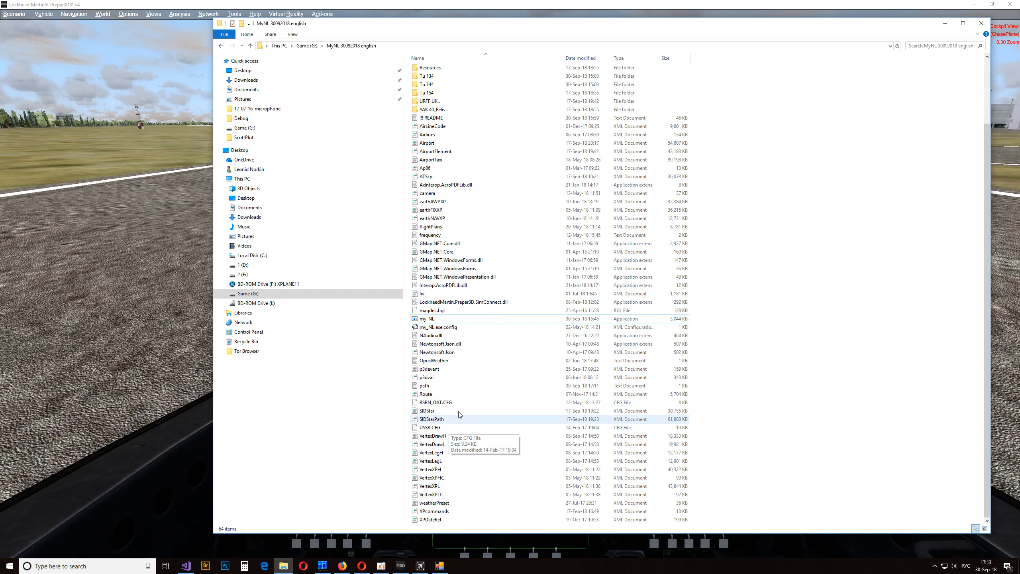
- Open the path text file to check its SC entry, close it, and minimize the File Explorer window
{"action": "scroll", "coordinate": [479, 375], "scroll_direction": "up", "scroll_amount": 1}
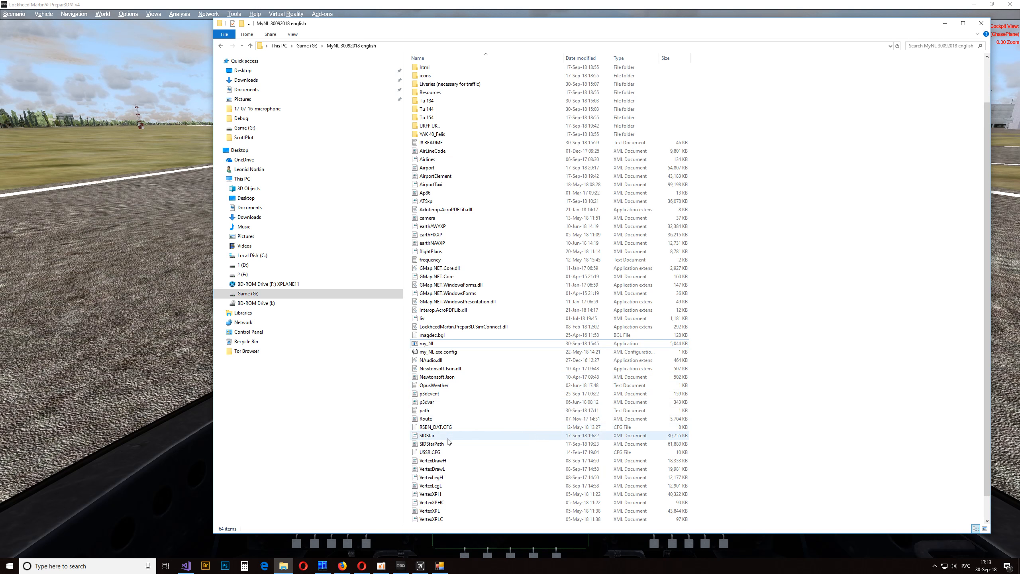
{"action": "double_click", "coordinate": [455, 410]}
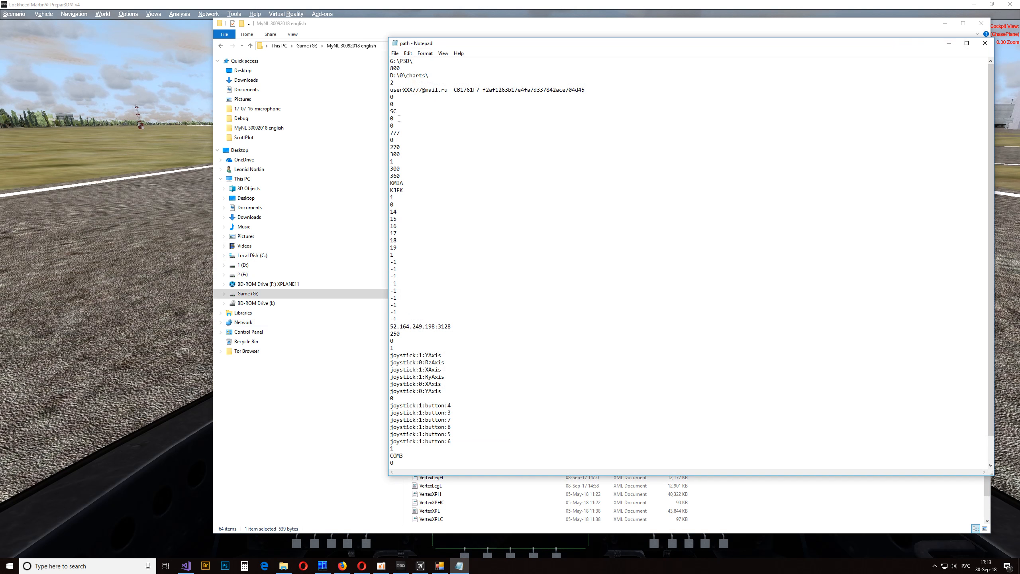
{"action": "double_click", "coordinate": [400, 108]}
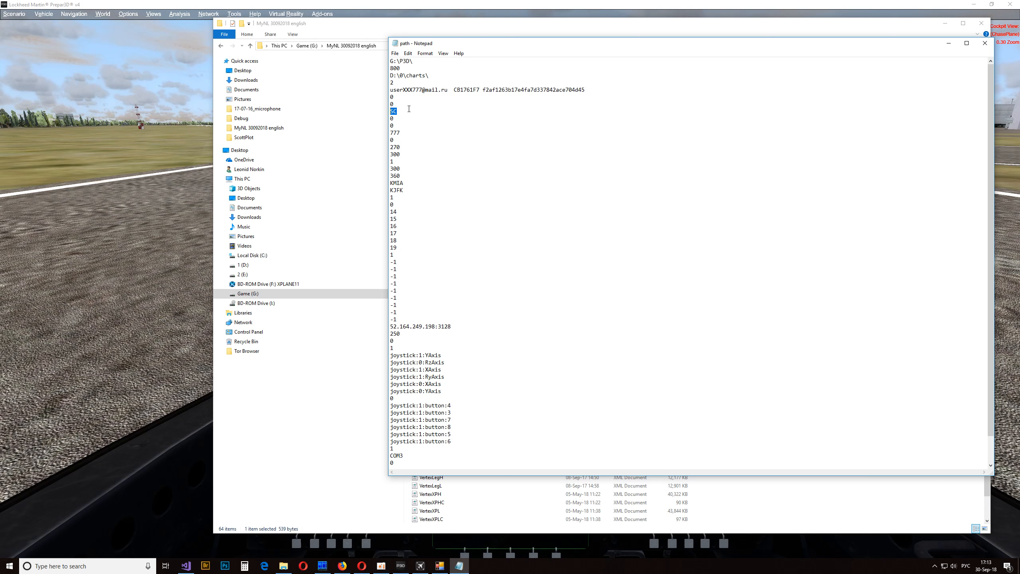
{"action": "left_click", "coordinate": [984, 43]}
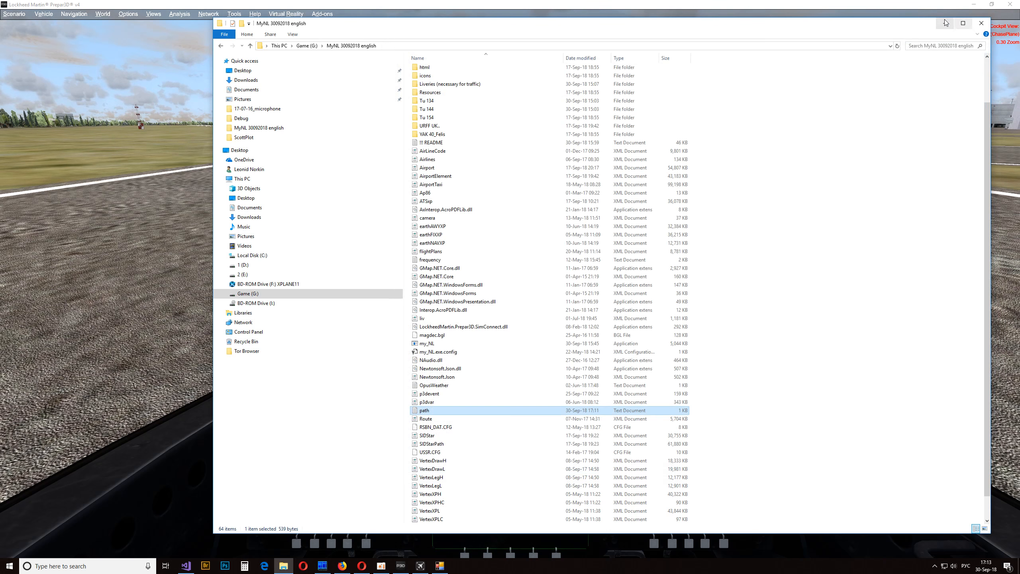
{"action": "left_click", "coordinate": [945, 24]}
- Keep the myNL window over other windows and start its connection to the simulator
{"action": "left_click_drag", "start_coordinate": [642, 161], "coordinate": [248, 127]}
{"action": "right_click", "coordinate": [386, 228]}
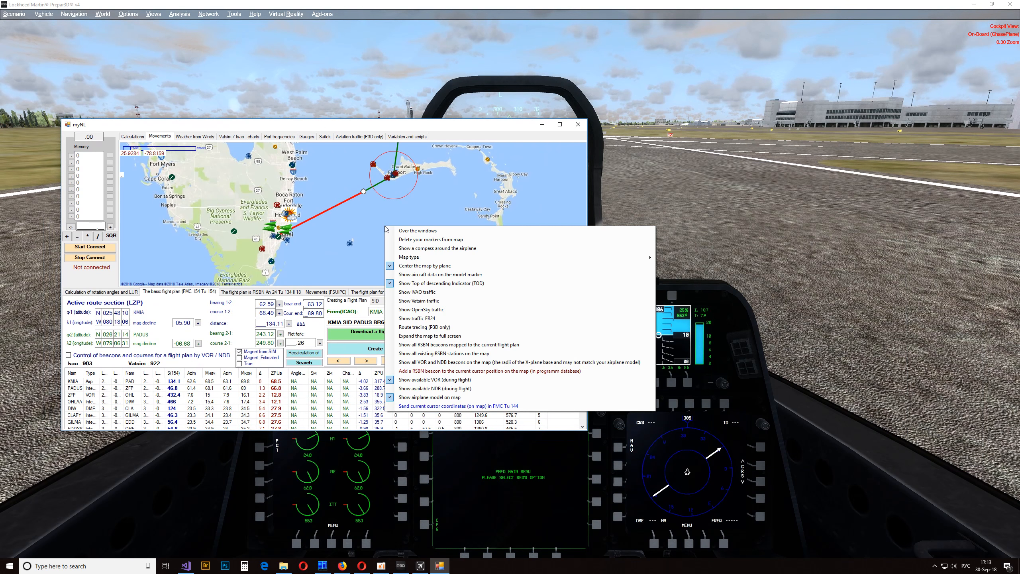
{"action": "left_click", "coordinate": [409, 231]}
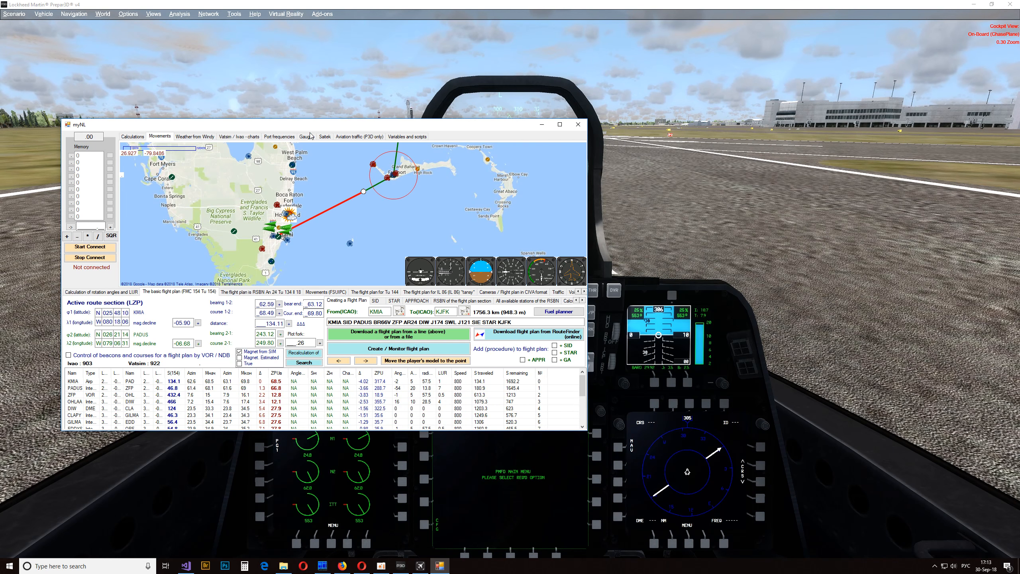
{"action": "left_click", "coordinate": [730, 172]}
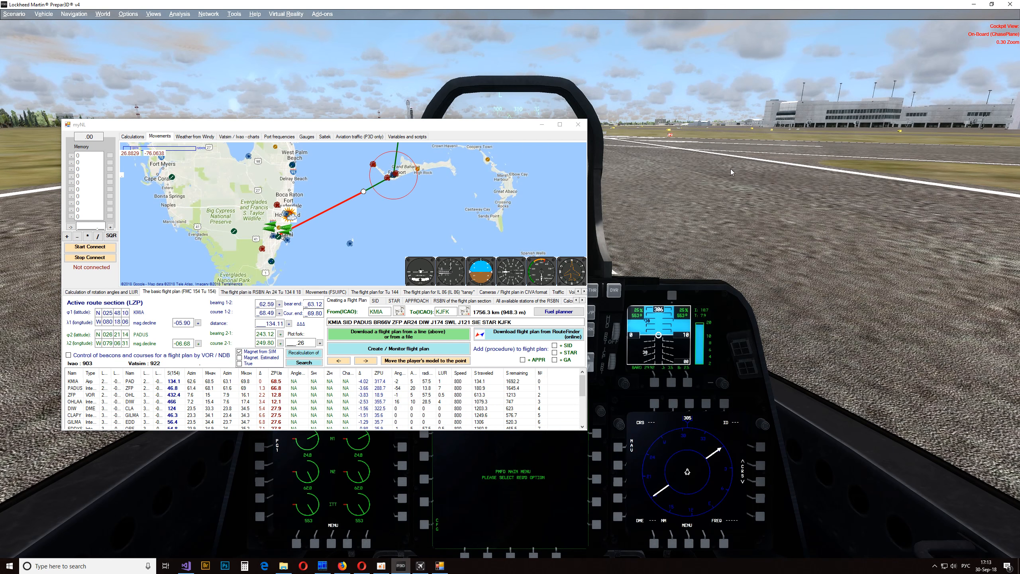
{"action": "left_click", "coordinate": [106, 247]}
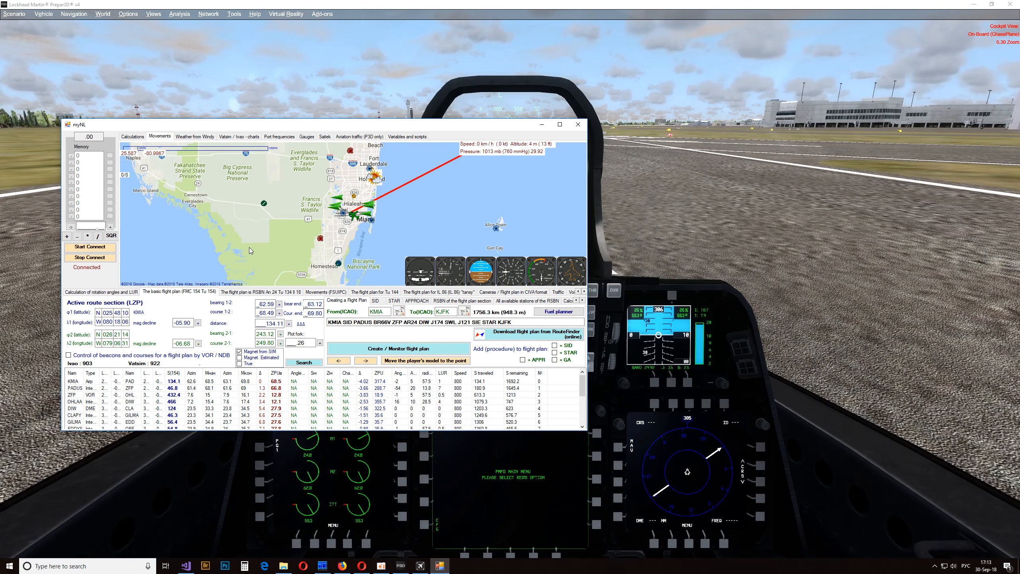
- Maximize myNL and turn off centering the map by plane so the map can be panned freely
{"action": "scroll", "coordinate": [343, 199], "scroll_direction": "up", "scroll_amount": 2}
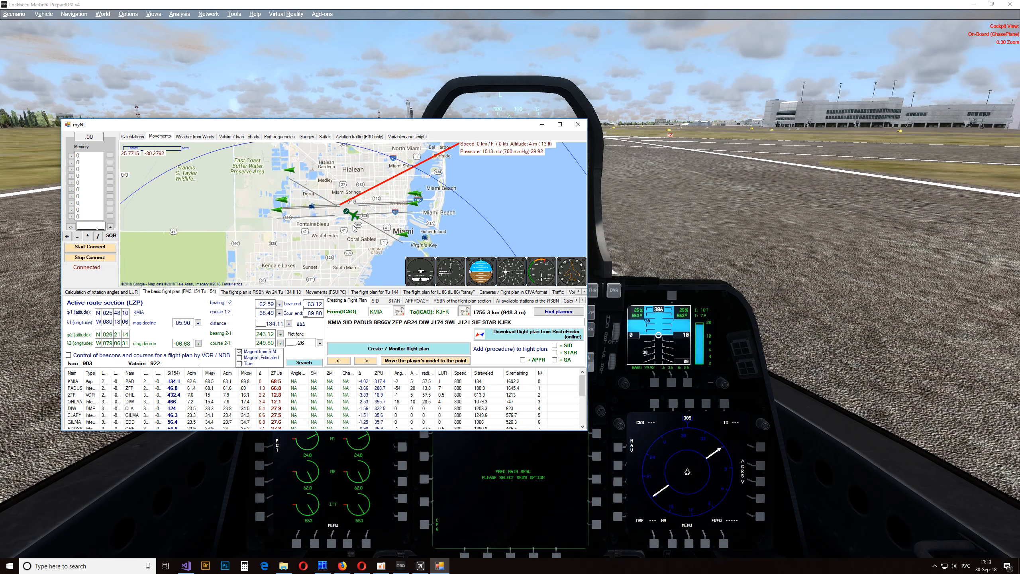
{"action": "double_click", "coordinate": [356, 127]}
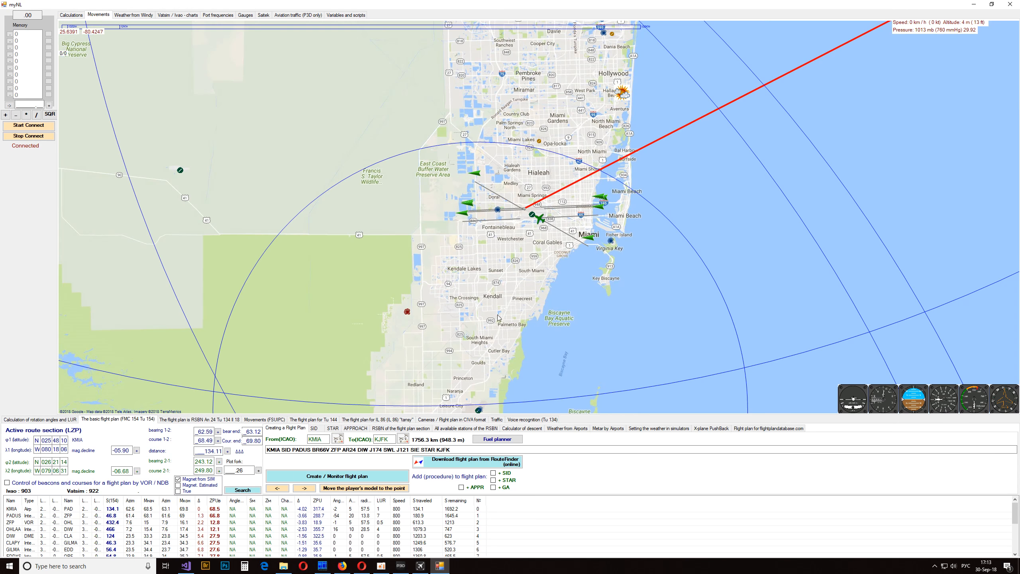
{"action": "scroll", "coordinate": [554, 281], "scroll_direction": "down", "scroll_amount": 1}
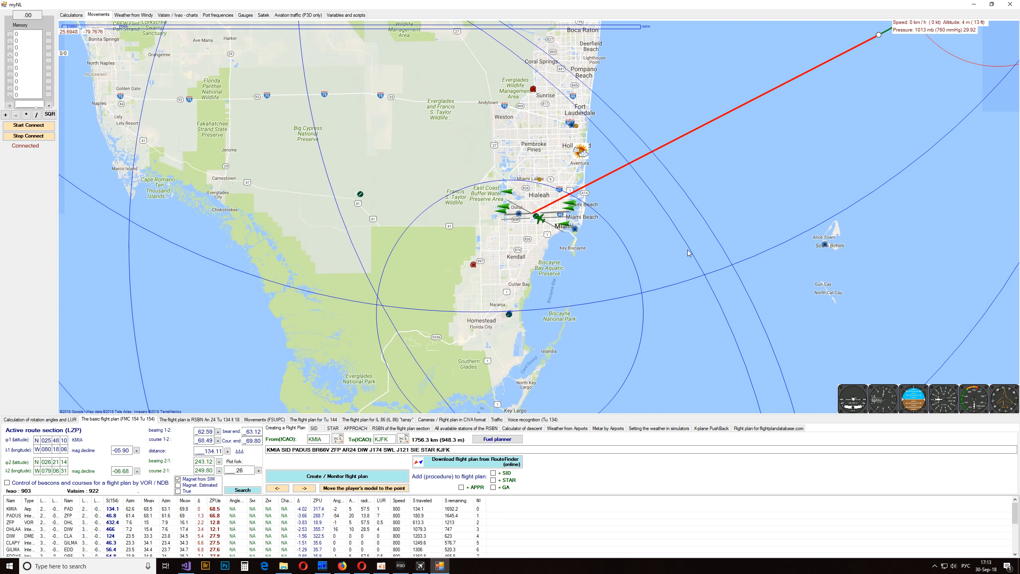
{"action": "right_click", "coordinate": [697, 223]}
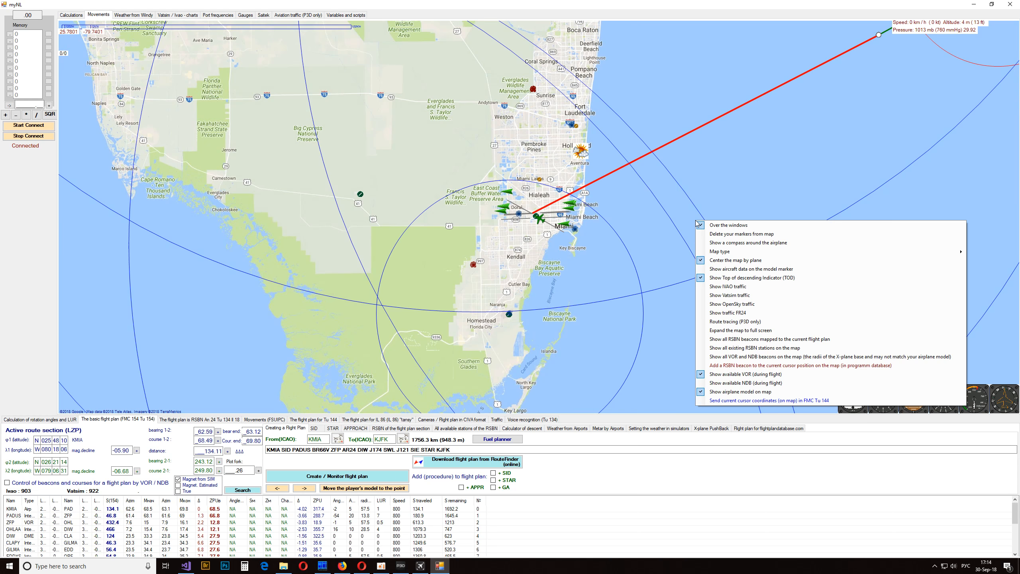
{"action": "left_click", "coordinate": [739, 260]}
{"action": "left_click_drag", "start_coordinate": [813, 206], "coordinate": [432, 64]}
{"action": "left_click_drag", "start_coordinate": [297, 134], "coordinate": [322, 124]}
- Restore myNL to a floating window, reposition it over the cockpit, and bring the Miami area back into view
{"action": "double_click", "coordinate": [446, 10]}
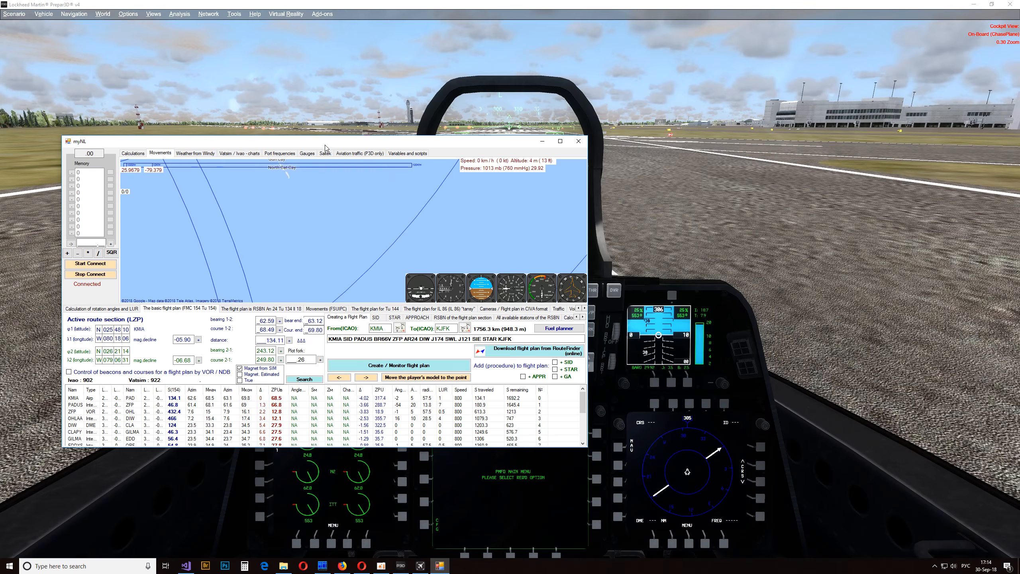
{"action": "left_click_drag", "start_coordinate": [302, 208], "coordinate": [559, 139]}
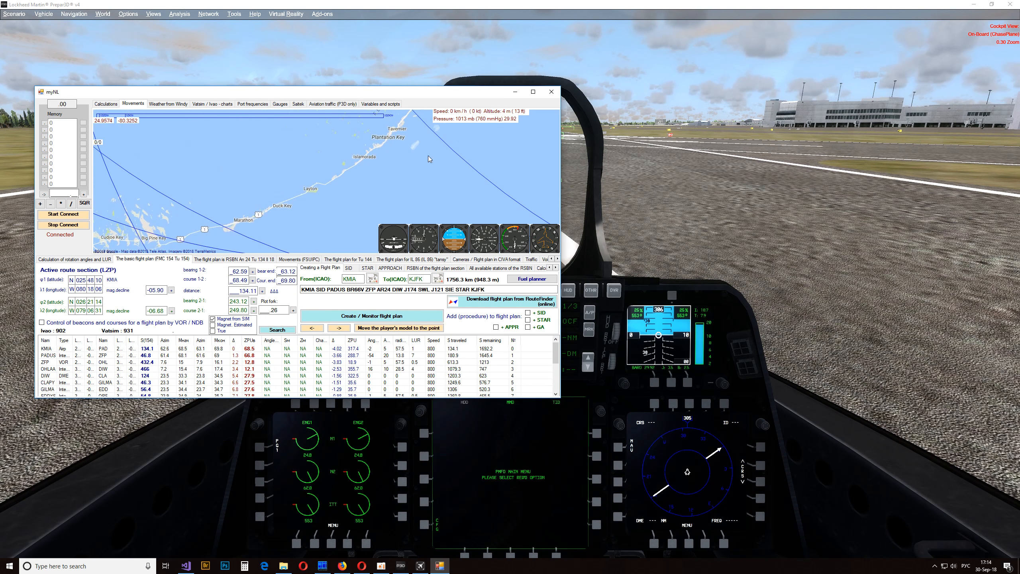
{"action": "left_click_drag", "start_coordinate": [271, 116], "coordinate": [163, 218]}
{"action": "scroll", "coordinate": [328, 184], "scroll_direction": "down", "scroll_amount": 2}
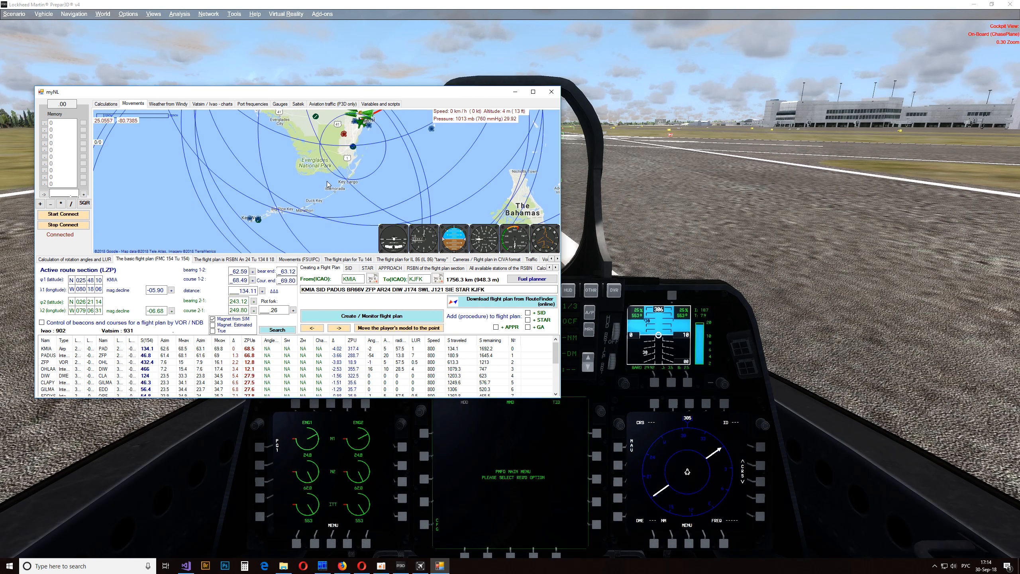
{"action": "scroll", "coordinate": [378, 157], "scroll_direction": "up", "scroll_amount": 4}
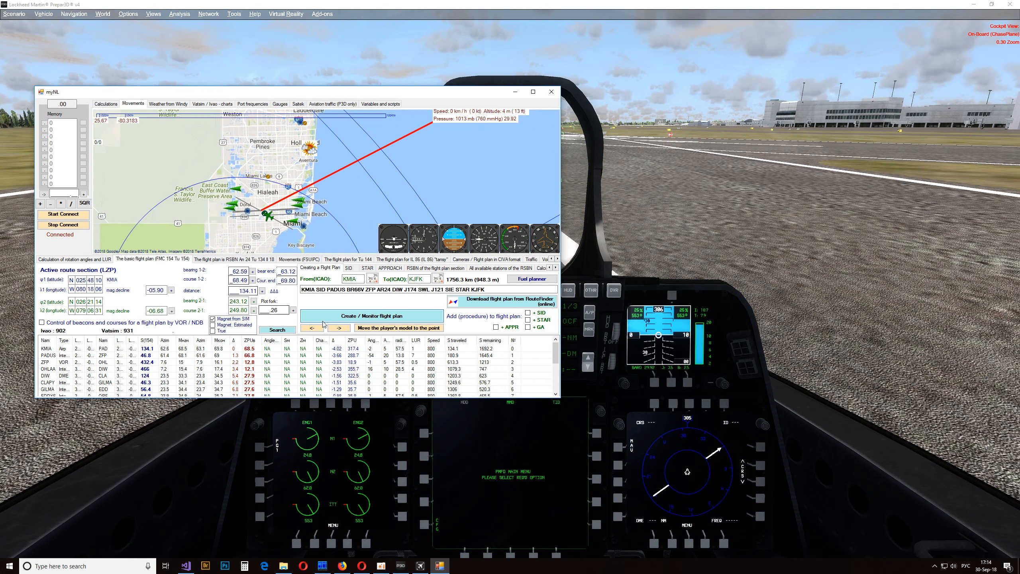
- Open the Create / track a flight plan window, set it always on top, and move it to the cockpit view's corner
{"action": "left_click", "coordinate": [371, 316]}
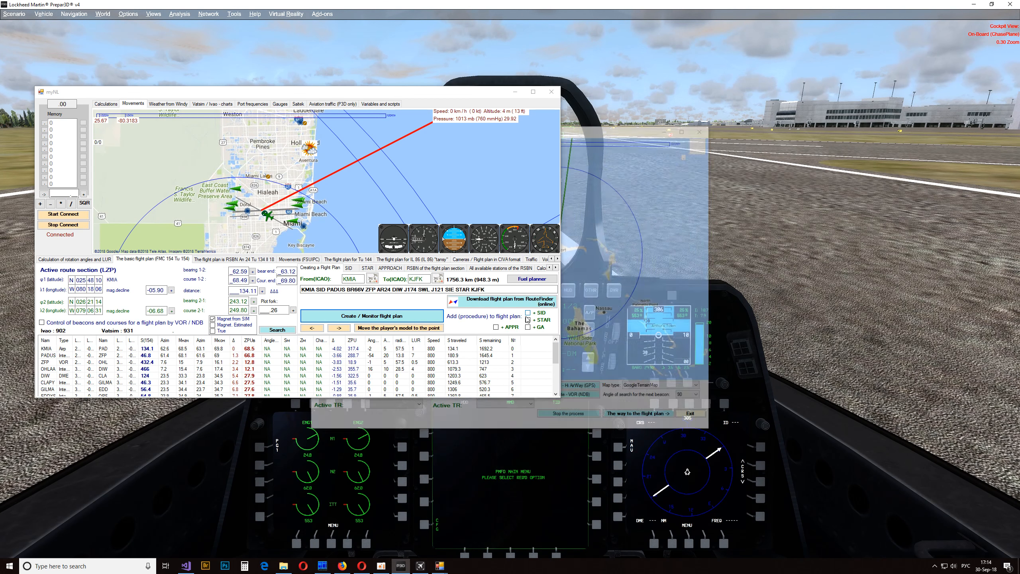
{"action": "mouse_move", "coordinate": [439, 564]}
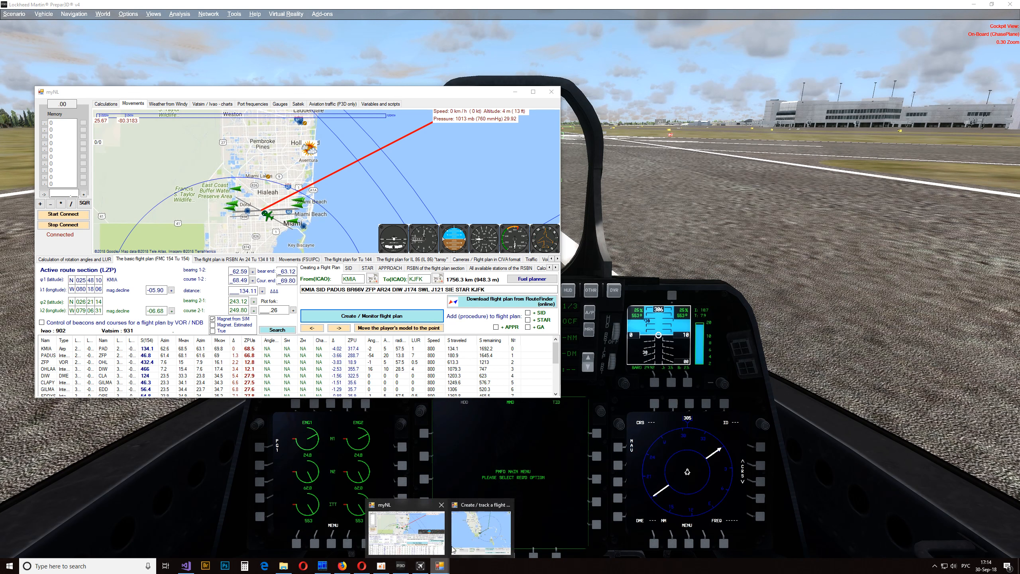
{"action": "left_click", "coordinate": [453, 549]}
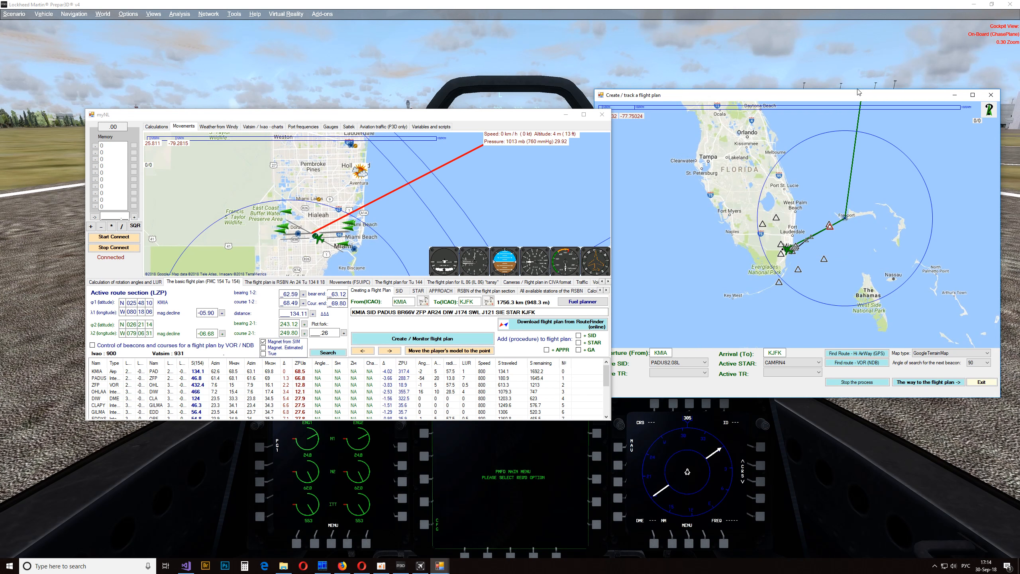
{"action": "left_click_drag", "start_coordinate": [855, 94], "coordinate": [804, 107]}
{"action": "right_click", "coordinate": [763, 169]}
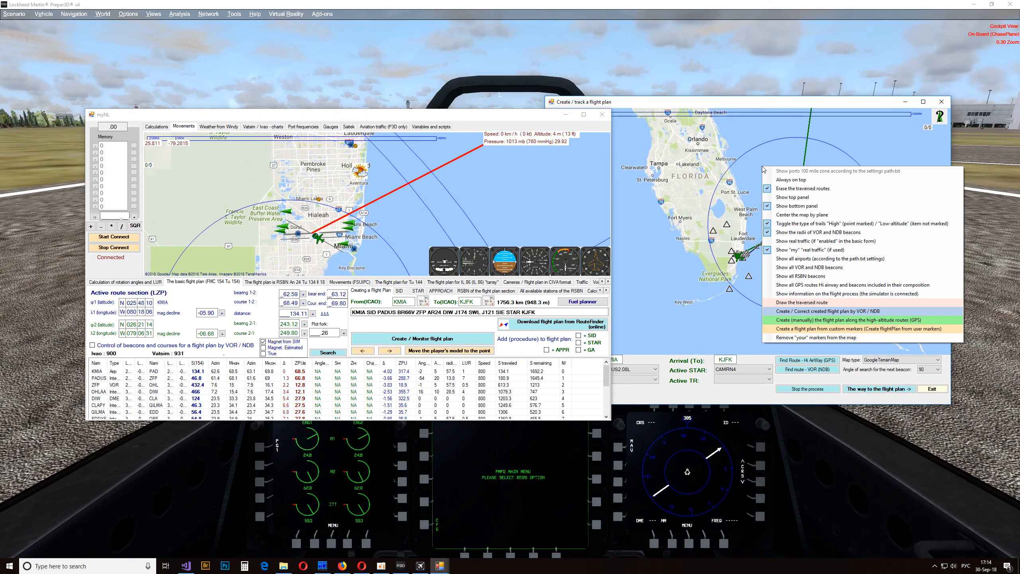
{"action": "left_click", "coordinate": [788, 180]}
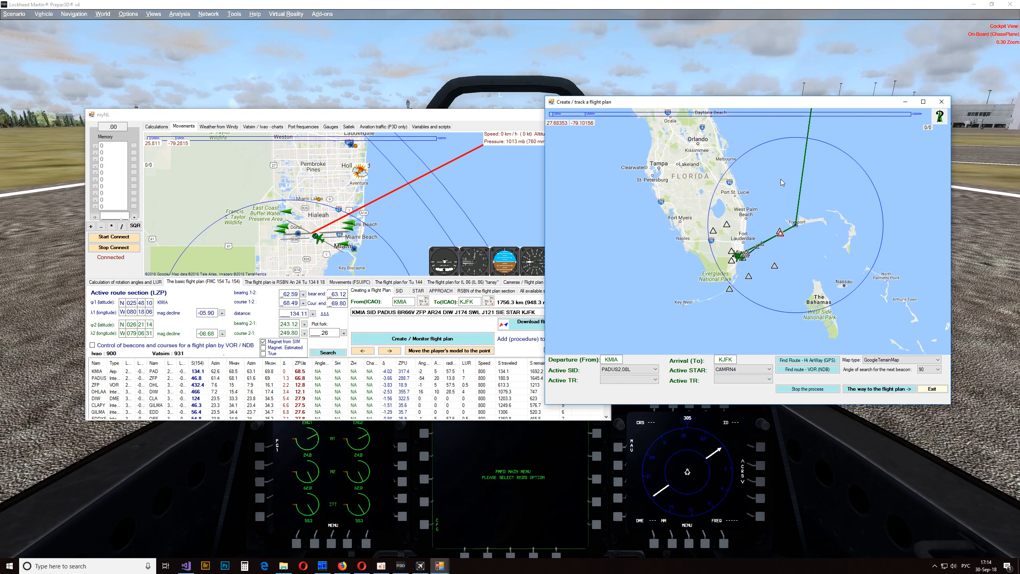
{"action": "left_click_drag", "start_coordinate": [757, 104], "coordinate": [216, 31]}
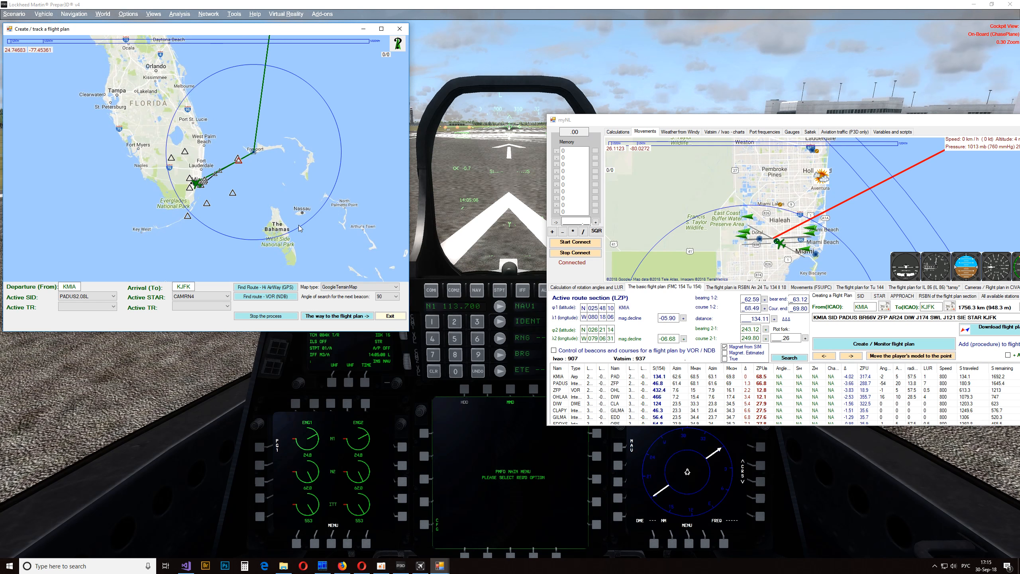
- Hide the tracking window's bottom panel and shrink the window to a small map showing the route out of Miami
{"action": "left_click_drag", "start_coordinate": [267, 168], "coordinate": [329, 197]}
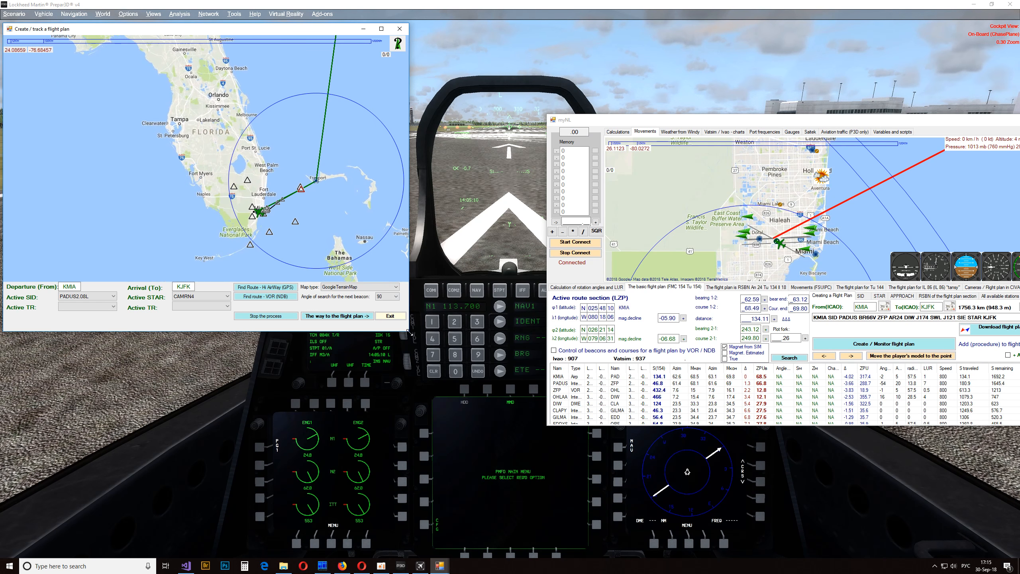
{"action": "left_click_drag", "start_coordinate": [408, 330], "coordinate": [210, 252]}
{"action": "right_click", "coordinate": [95, 146]}
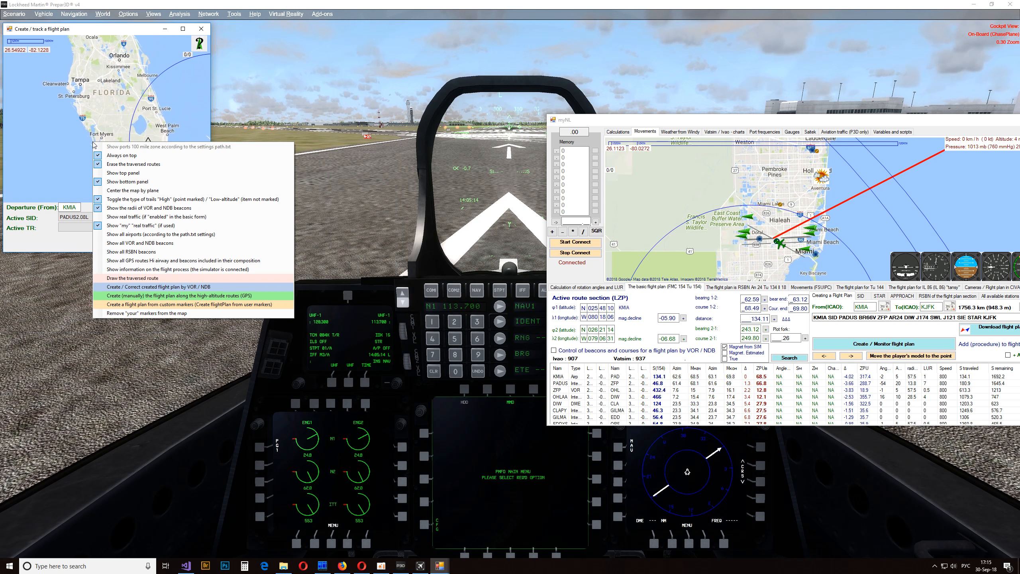
{"action": "left_click", "coordinate": [124, 182]}
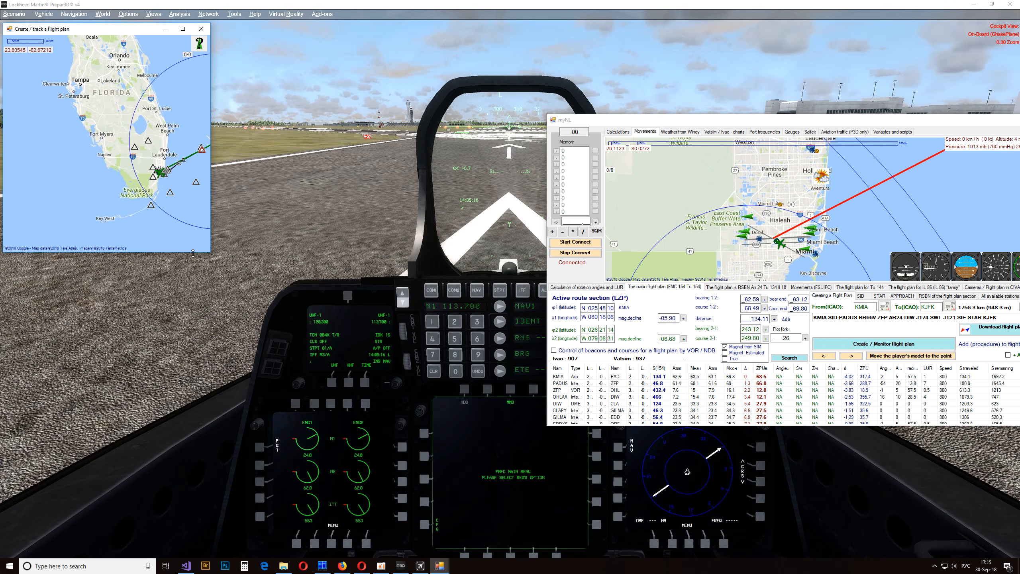
{"action": "left_click_drag", "start_coordinate": [210, 253], "coordinate": [230, 158]}
{"action": "left_click_drag", "start_coordinate": [189, 79], "coordinate": [91, 69]}
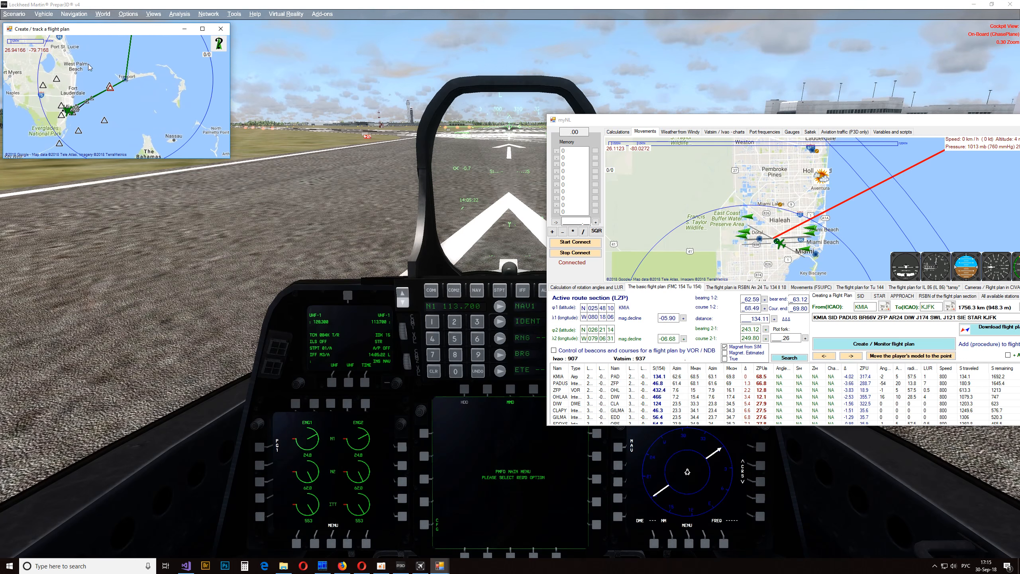
{"action": "left_click_drag", "start_coordinate": [91, 116], "coordinate": [125, 94]}
- Minimize the myNL window so only the small tracking map stays over the cockpit, and return to the simulator
{"action": "left_click_drag", "start_coordinate": [959, 122], "coordinate": [453, 196]}
{"action": "left_click", "coordinate": [514, 193]}
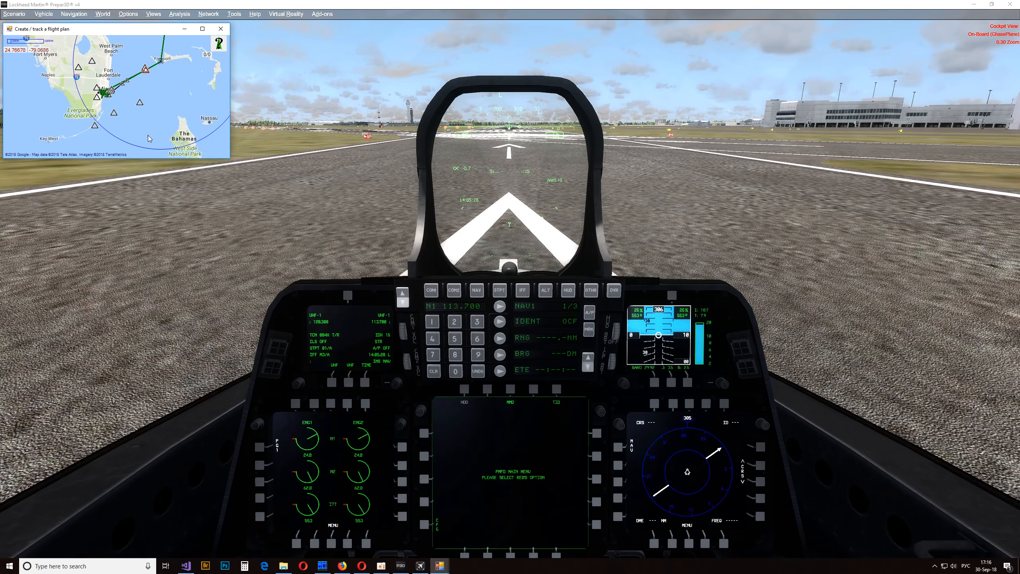
{"action": "left_click", "coordinate": [332, 165]}
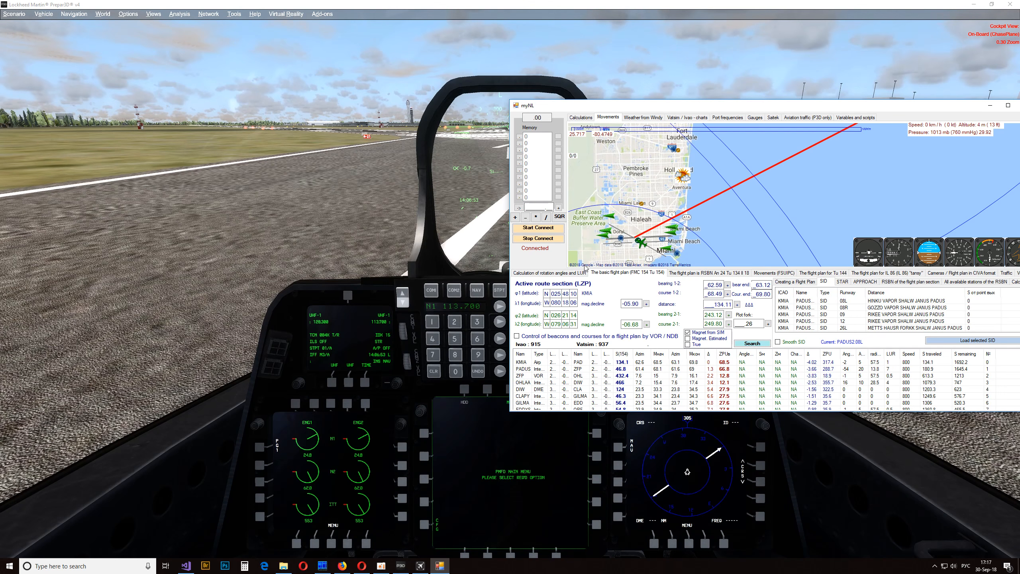
- Disconnect myNL from the simulator and maximize its window
{"action": "left_click", "coordinate": [531, 240]}
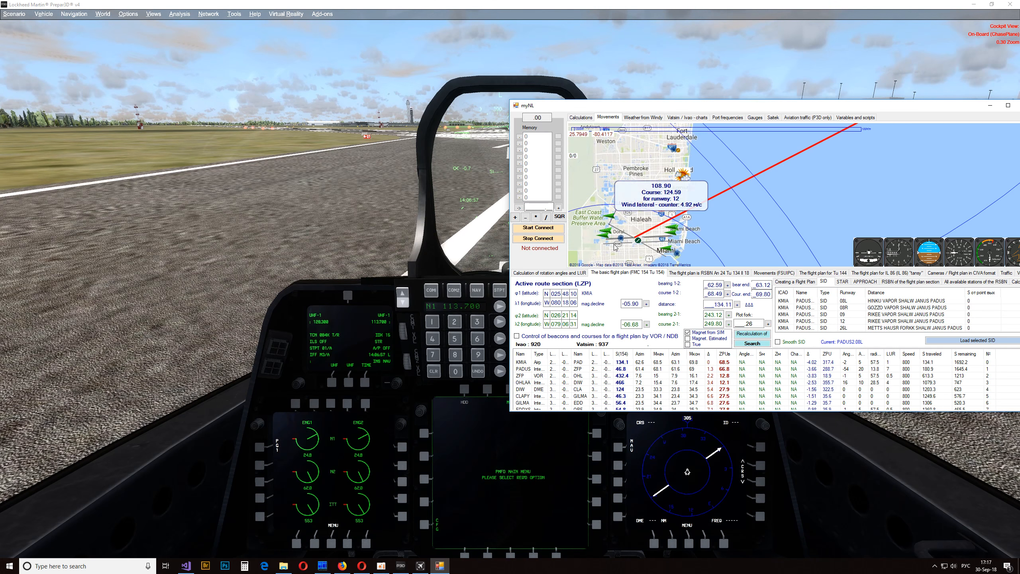
{"action": "left_click_drag", "start_coordinate": [644, 109], "coordinate": [663, 82]}
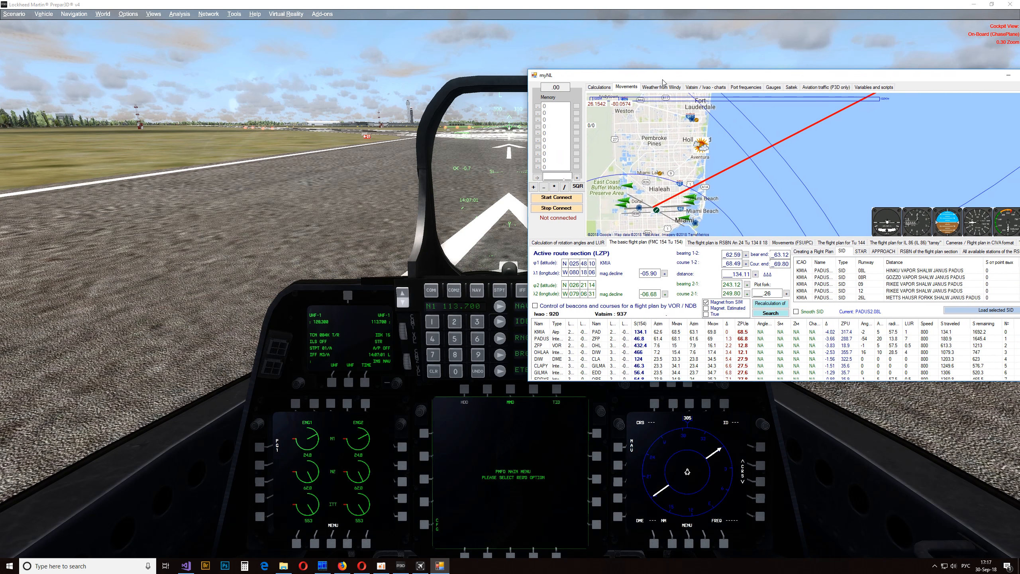
{"action": "double_click", "coordinate": [733, 77]}
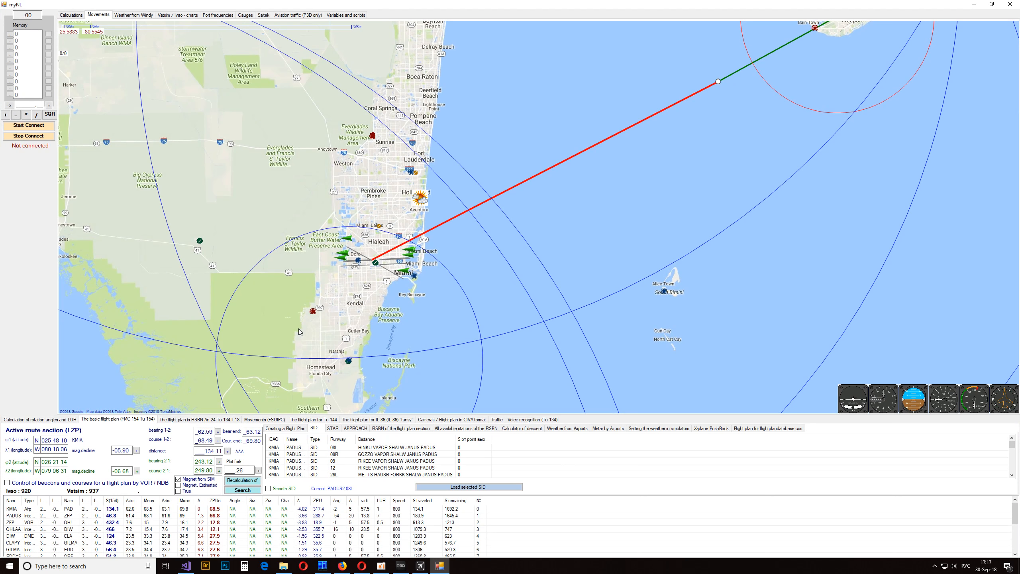
- Load the KMIA to KJFK flight plan from the entered route string instead of from a file
{"action": "left_click", "coordinate": [332, 428]}
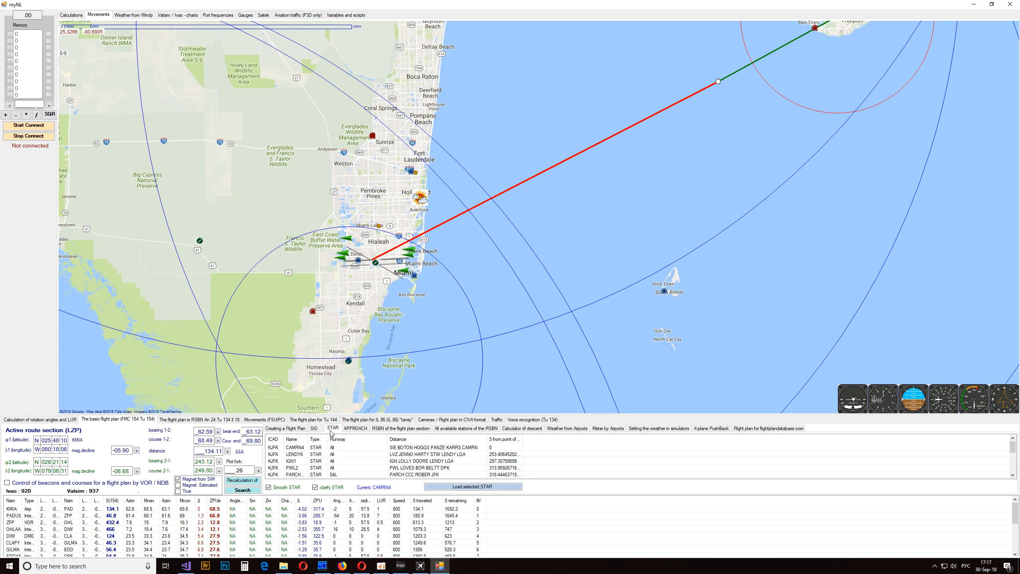
{"action": "left_click", "coordinate": [314, 428]}
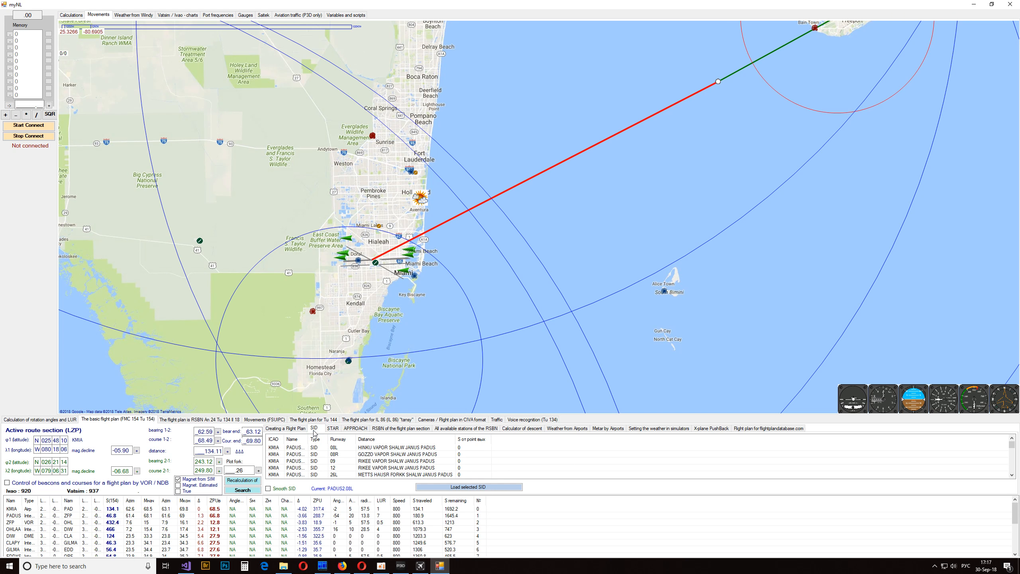
{"action": "left_click", "coordinate": [286, 428]}
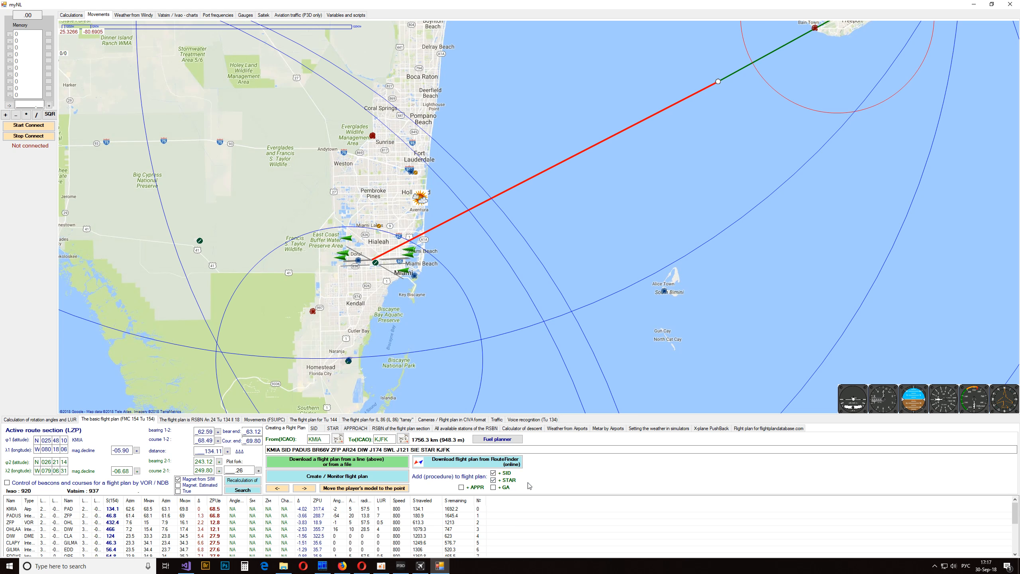
{"action": "left_click", "coordinate": [388, 468]}
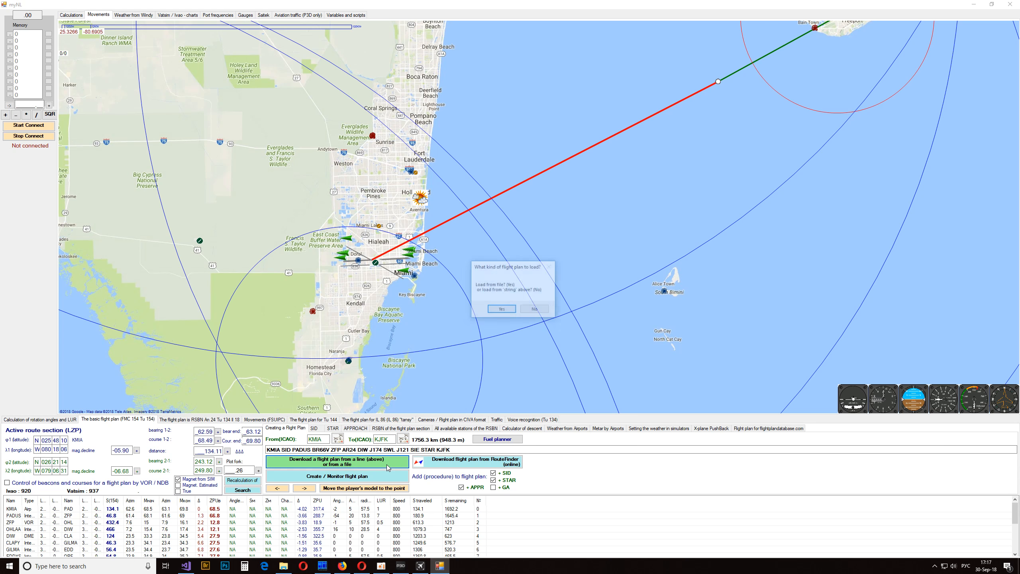
{"action": "left_click", "coordinate": [534, 310]}
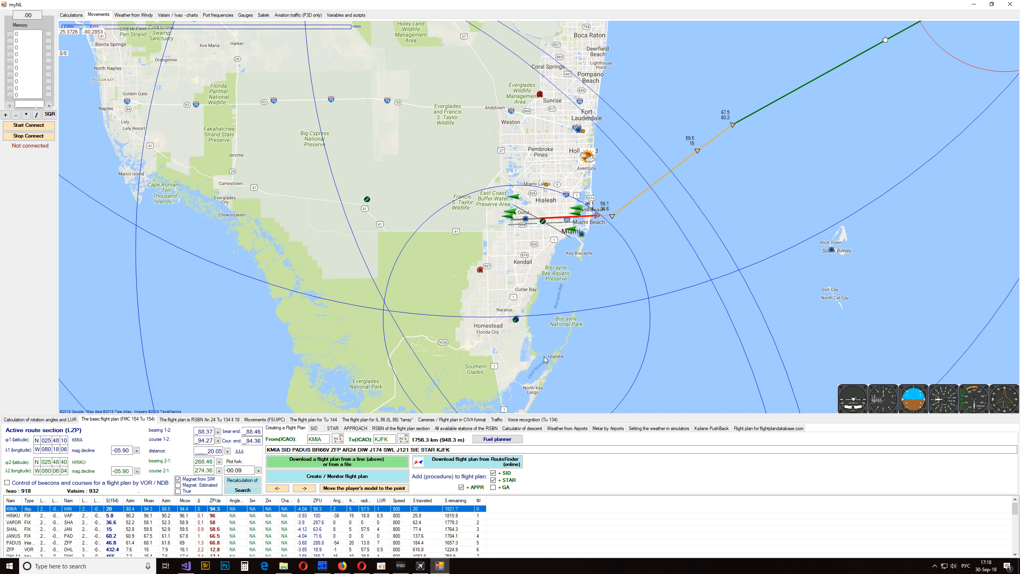
- Load the PADUS departure procedure for KMIA runway 09 into the flight plan
{"action": "left_click_drag", "start_coordinate": [712, 204], "coordinate": [638, 225]}
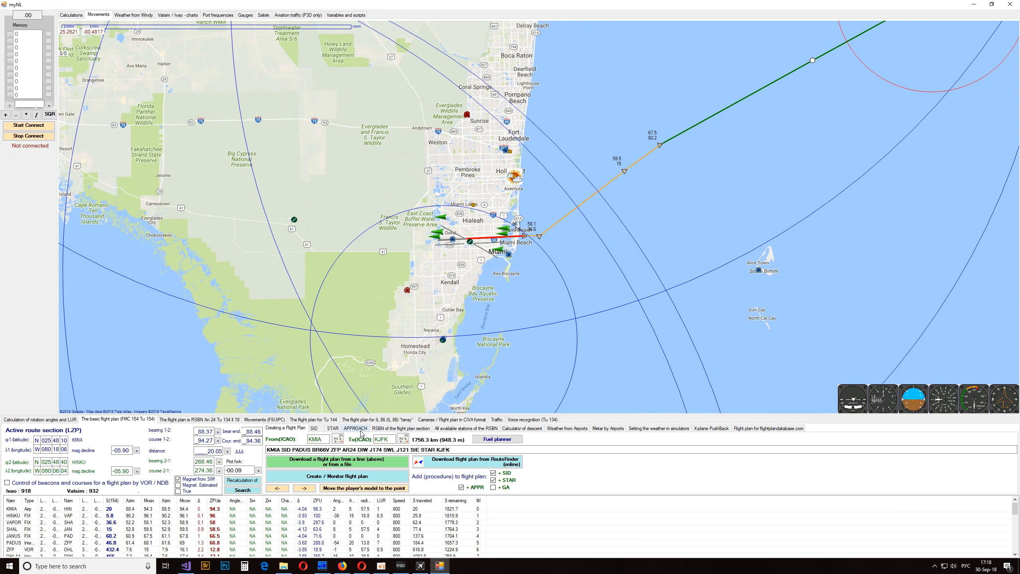
{"action": "left_click", "coordinate": [319, 429]}
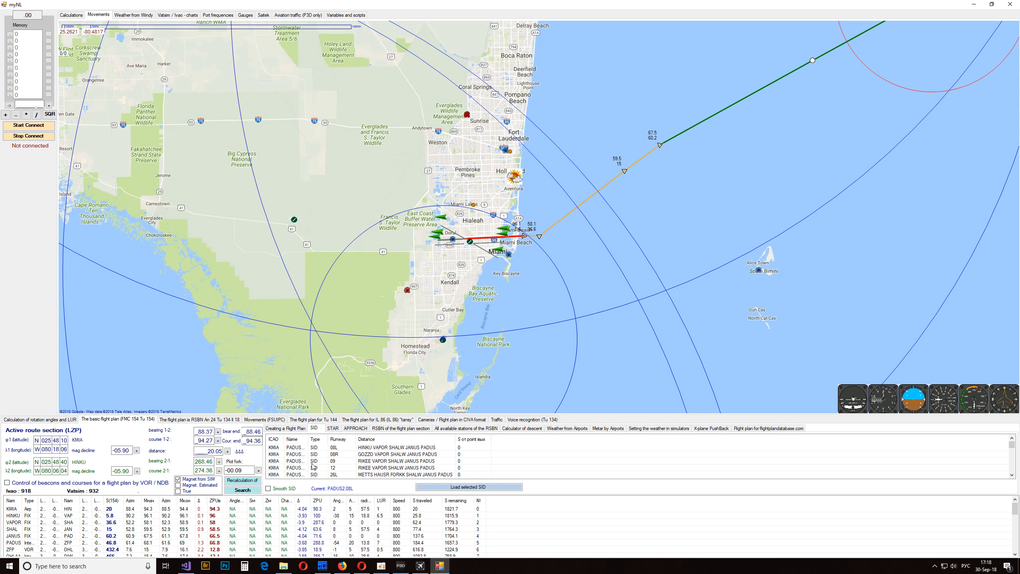
{"action": "left_click", "coordinate": [345, 454]}
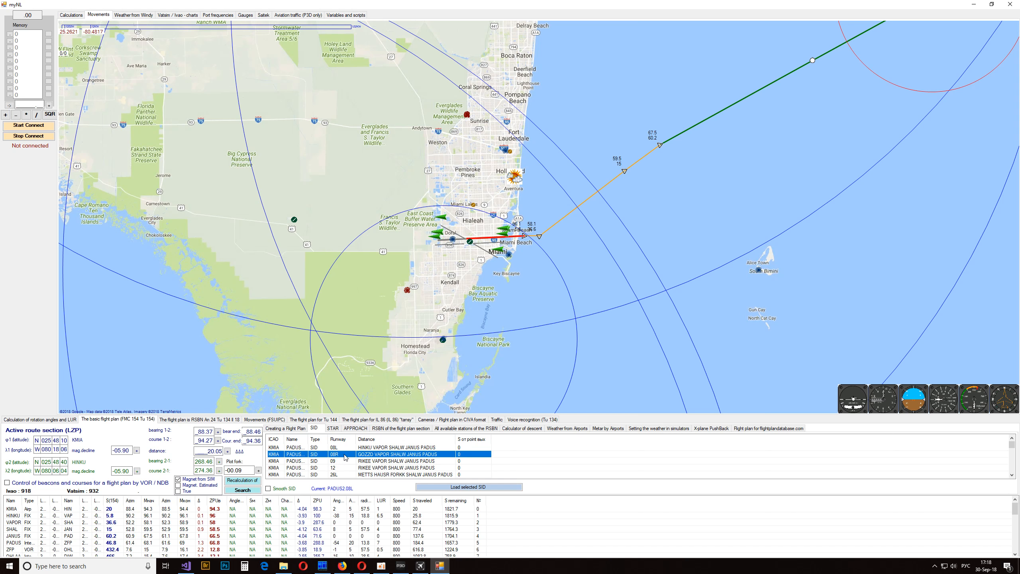
{"action": "left_click", "coordinate": [338, 462]}
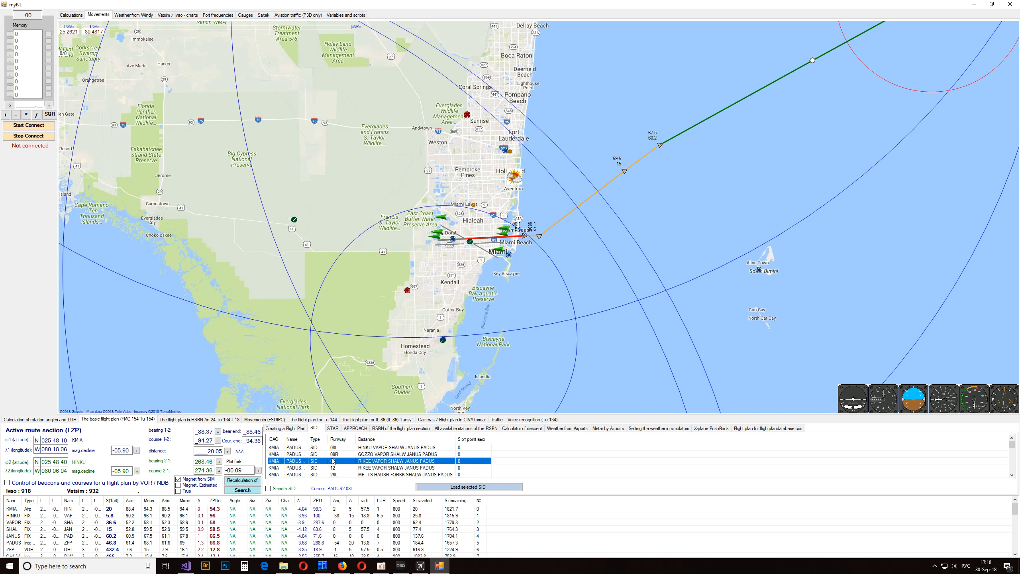
{"action": "left_click", "coordinate": [478, 487]}
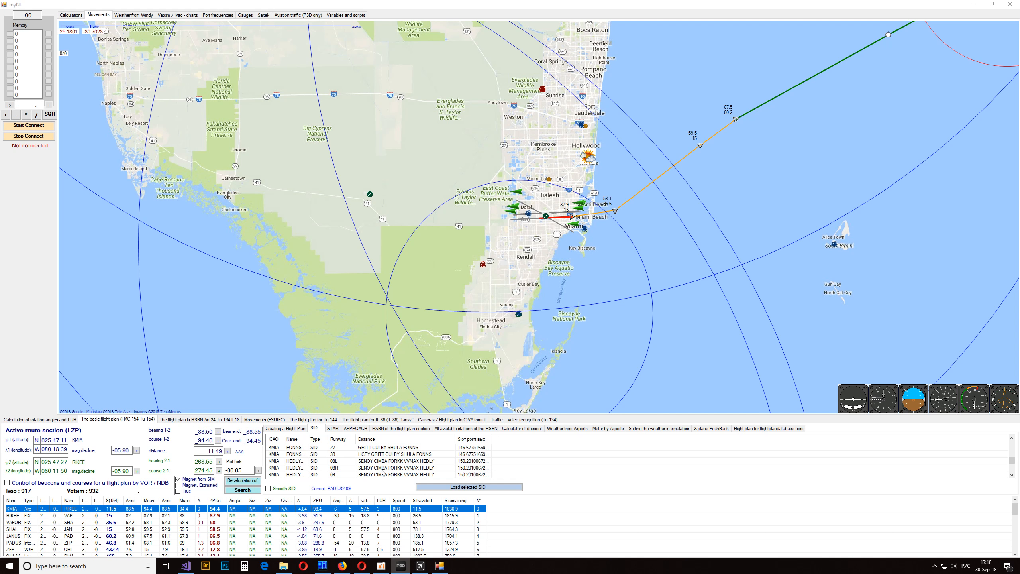
- Load the MNATE departure for KMIA runway 26L, routed JADAK GRITT CULBY FENIR MNATE, into the flight plan
{"action": "left_click", "coordinate": [386, 461]}
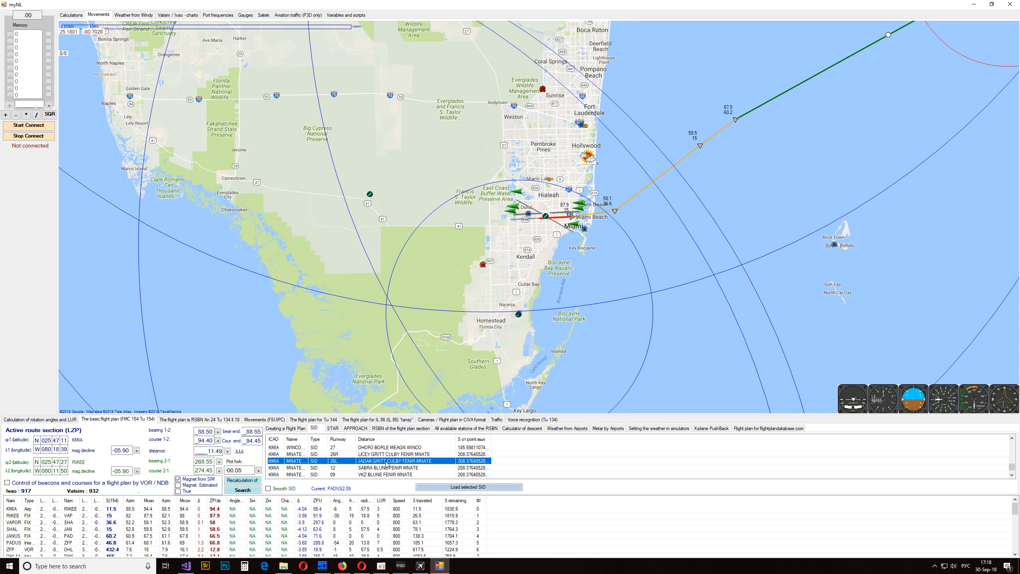
{"action": "left_click", "coordinate": [439, 486]}
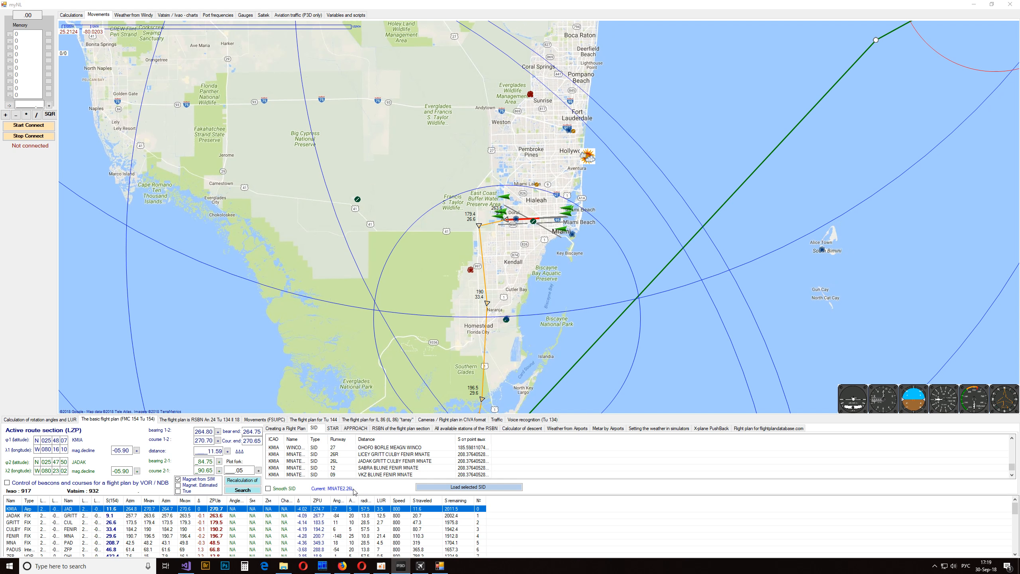
{"action": "left_click_drag", "start_coordinate": [642, 292], "coordinate": [643, 155]}
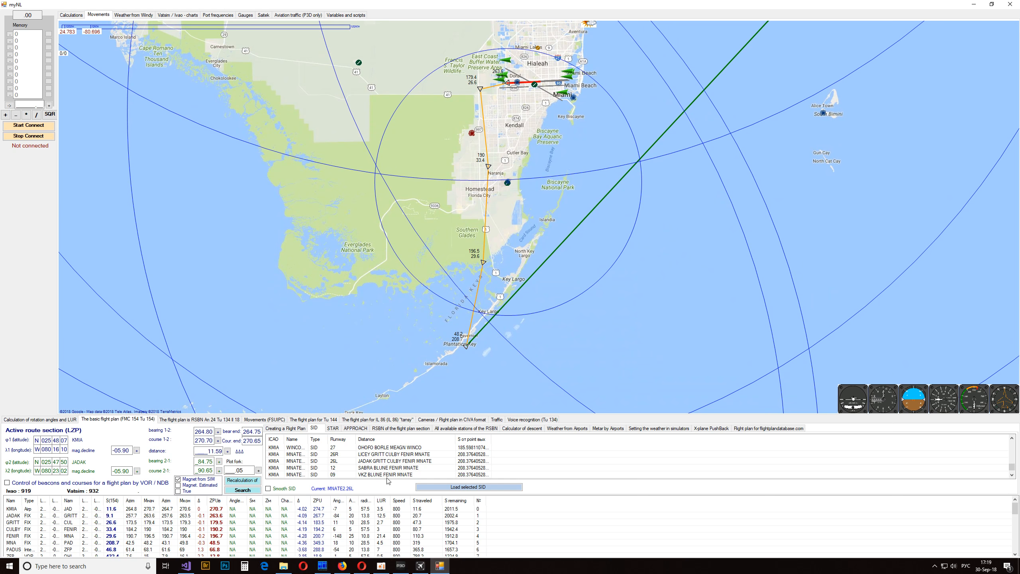
- Follow the planned route on the map from Florida up the Atlantic coast to the New York arrival
{"action": "scroll", "coordinate": [526, 285], "scroll_direction": "down", "scroll_amount": 3}
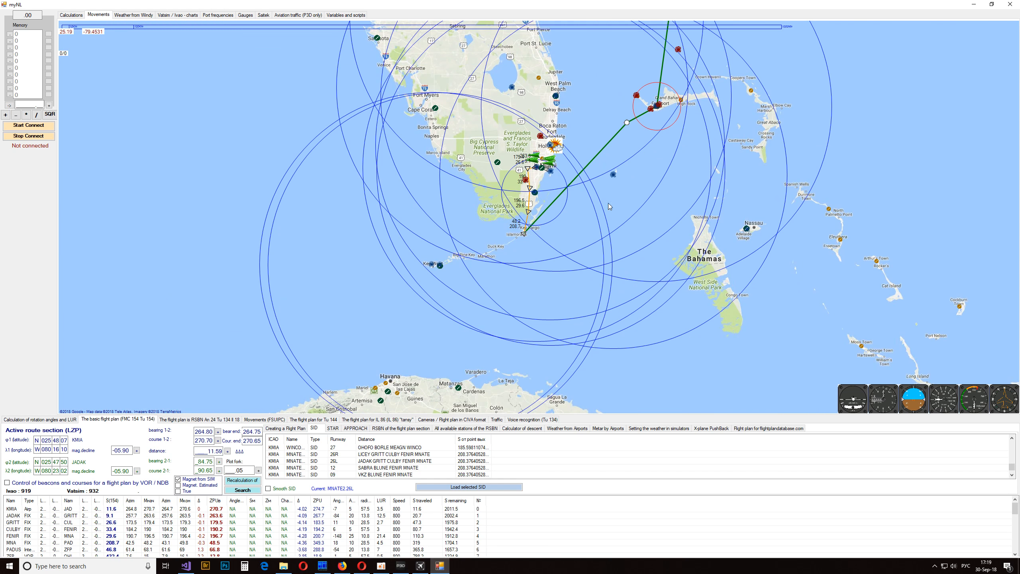
{"action": "left_click_drag", "start_coordinate": [521, 321], "coordinate": [492, 396]}
{"action": "left_click_drag", "start_coordinate": [556, 86], "coordinate": [504, 405]}
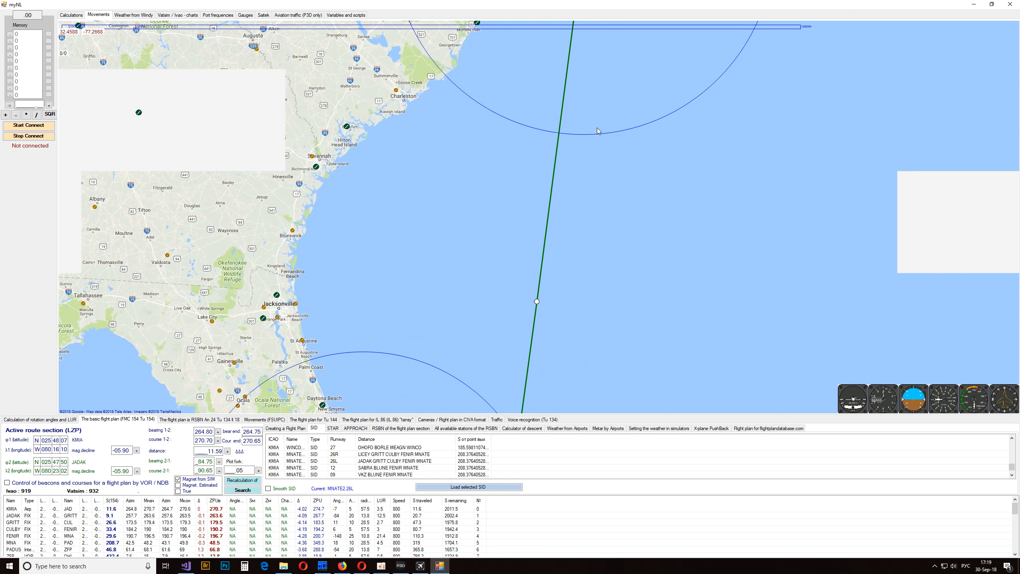
{"action": "left_click_drag", "start_coordinate": [634, 50], "coordinate": [576, 354]}
{"action": "left_click_drag", "start_coordinate": [613, 153], "coordinate": [494, 456]}
{"action": "left_click_drag", "start_coordinate": [609, 196], "coordinate": [495, 415]}
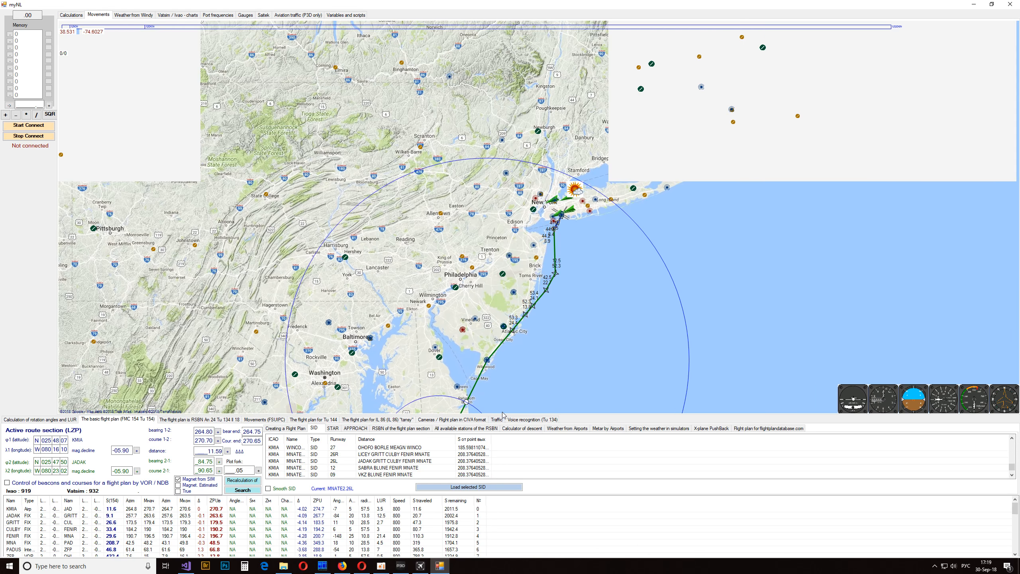
{"action": "scroll", "coordinate": [559, 333], "scroll_direction": "up", "scroll_amount": 1}
{"action": "left_click_drag", "start_coordinate": [579, 140], "coordinate": [541, 285]}
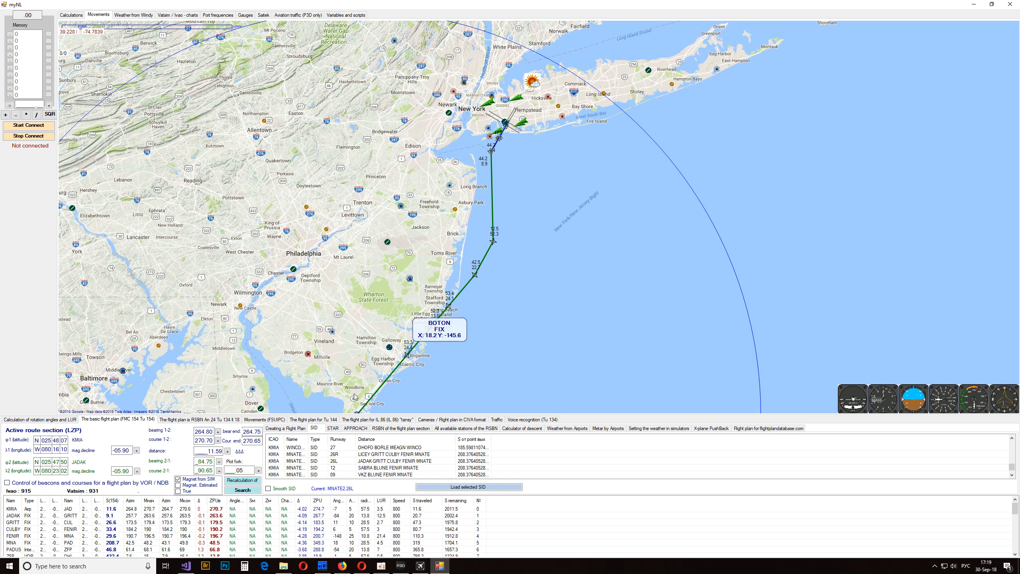
- Load the IGN1 arrival procedure for KJFK and choose runway 22L for it
{"action": "left_click", "coordinate": [333, 428]}
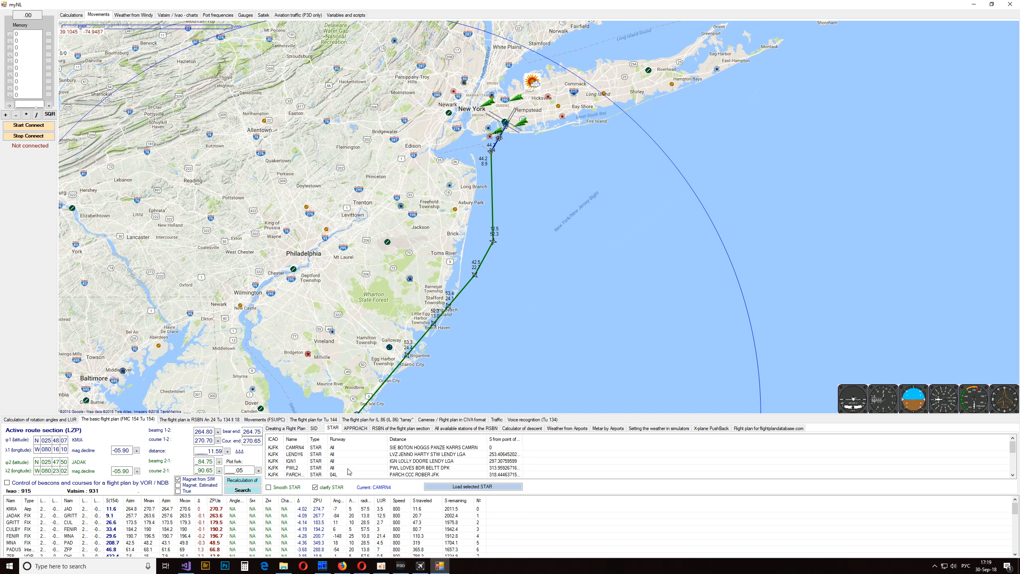
{"action": "scroll", "coordinate": [349, 472], "scroll_direction": "down", "scroll_amount": 3}
{"action": "scroll", "coordinate": [350, 471], "scroll_direction": "up", "scroll_amount": 5}
{"action": "left_click", "coordinate": [340, 462]}
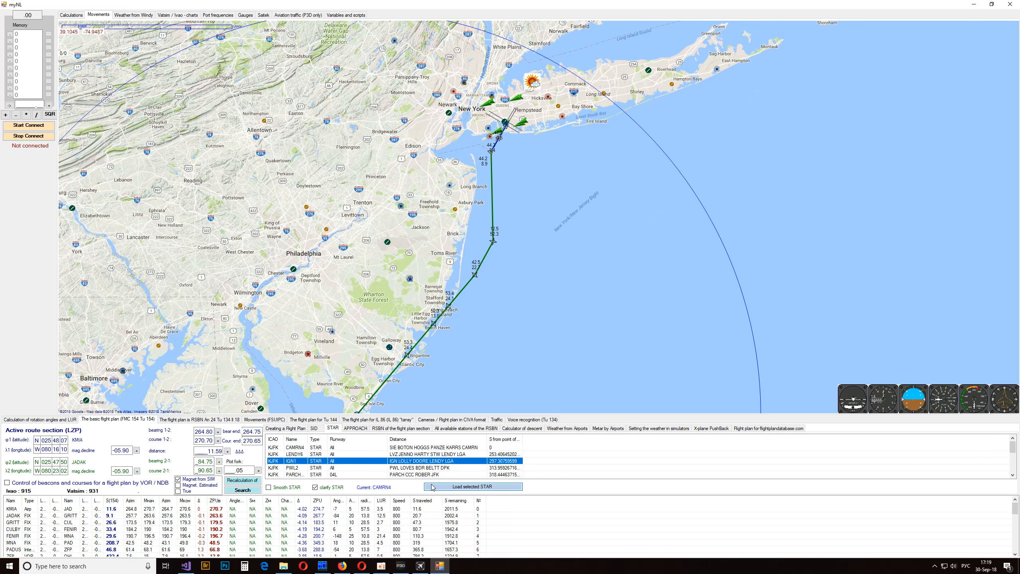
{"action": "left_click", "coordinate": [457, 487]}
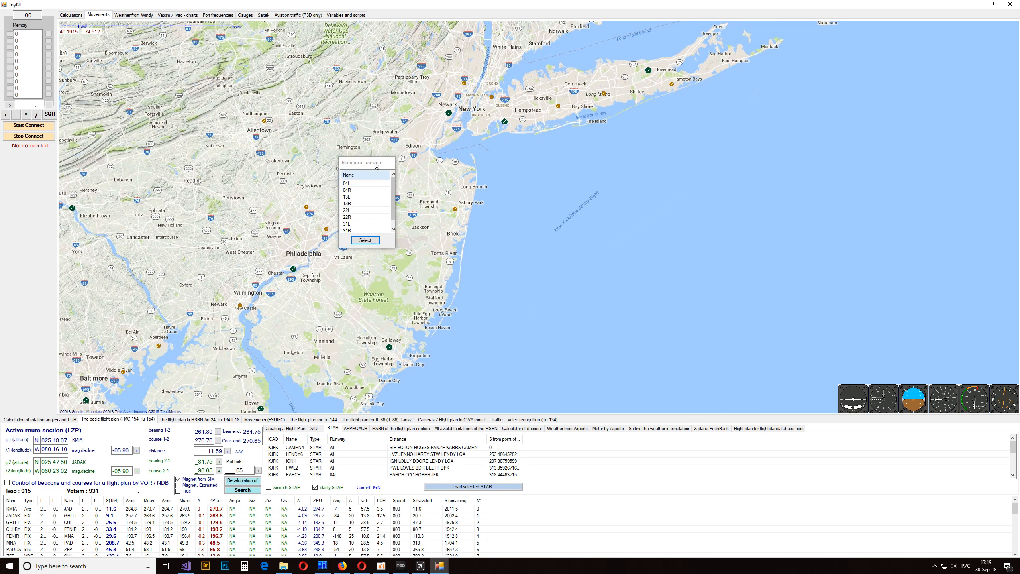
{"action": "left_click_drag", "start_coordinate": [369, 165], "coordinate": [477, 204]}
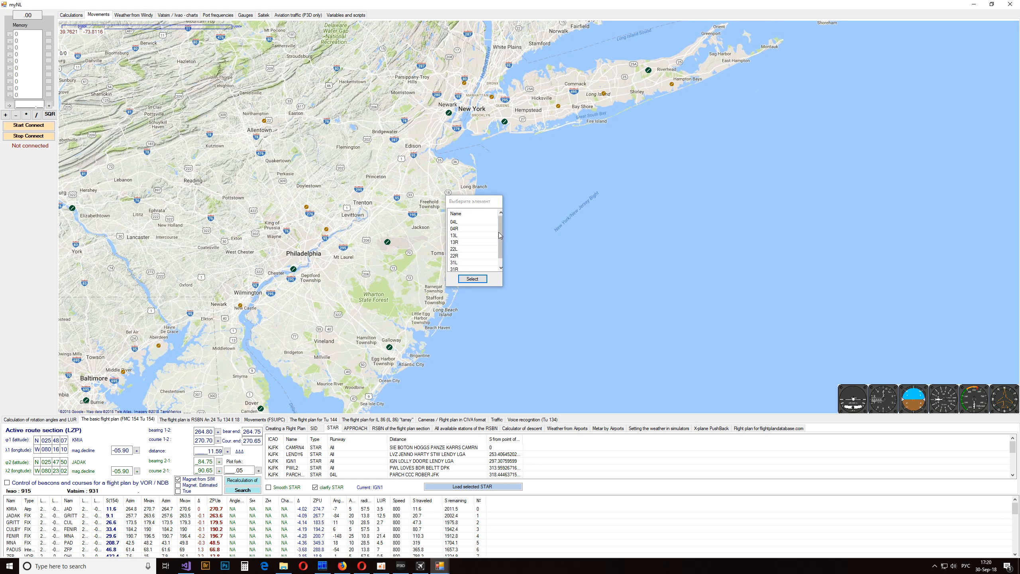
{"action": "left_click_drag", "start_coordinate": [500, 235], "coordinate": [502, 241]}
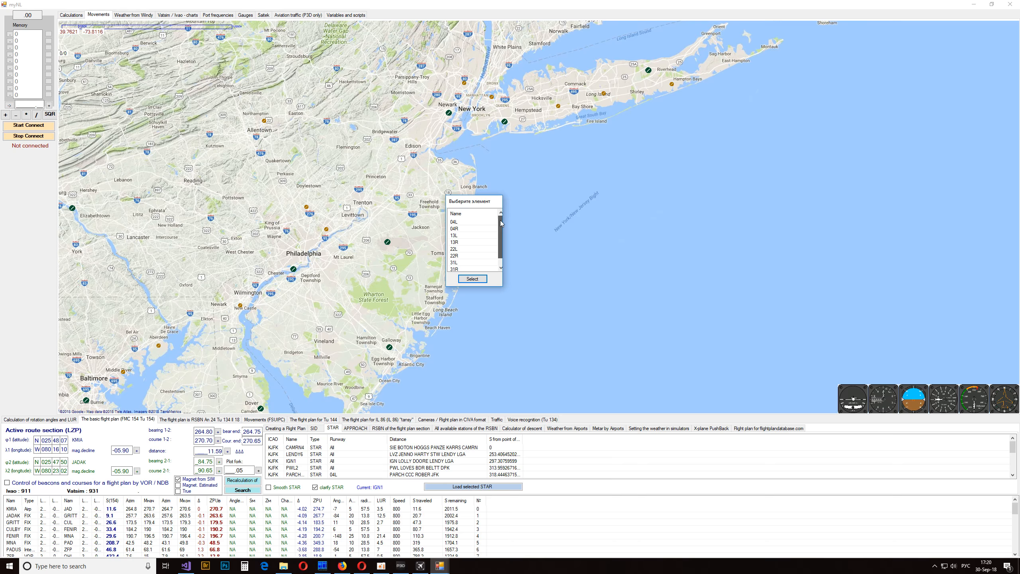
{"action": "left_click", "coordinate": [466, 249]}
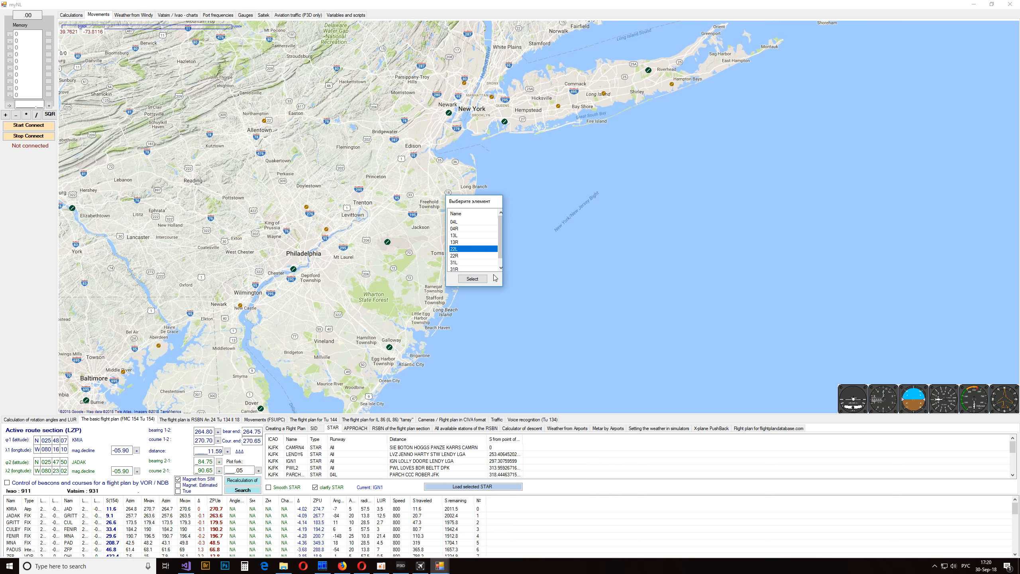
{"action": "left_click", "coordinate": [472, 279]}
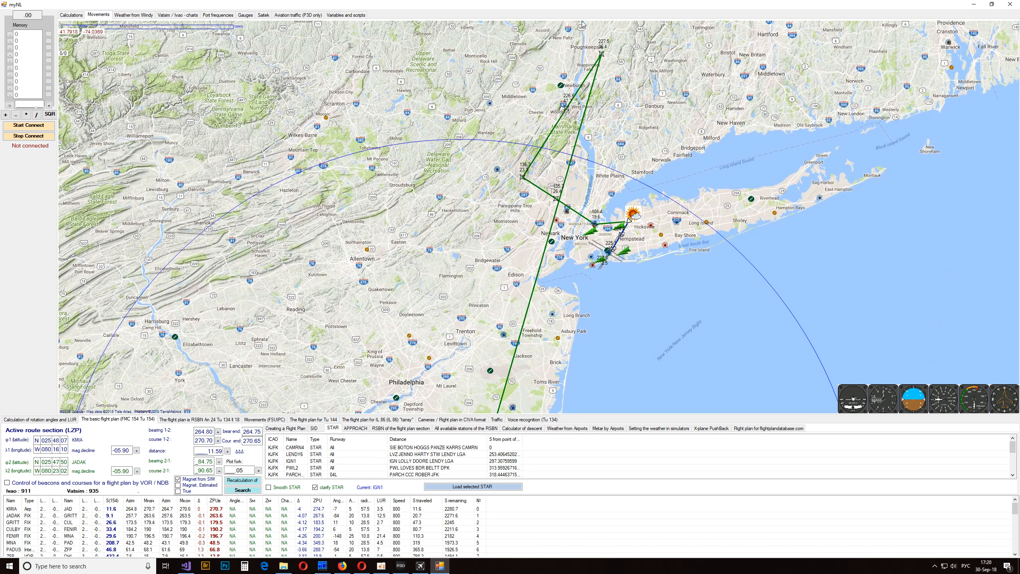
- Examine the KJFK arrival on the map, then the available approaches, RSBN stations and descent calculator
{"action": "scroll", "coordinate": [634, 263], "scroll_direction": "up", "scroll_amount": 2}
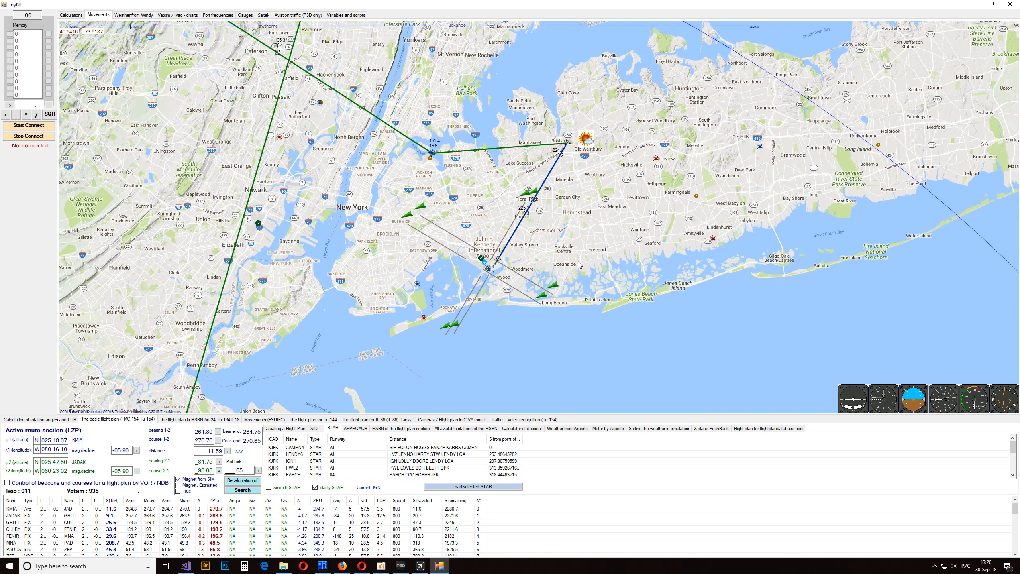
{"action": "left_click_drag", "start_coordinate": [579, 265], "coordinate": [593, 178]}
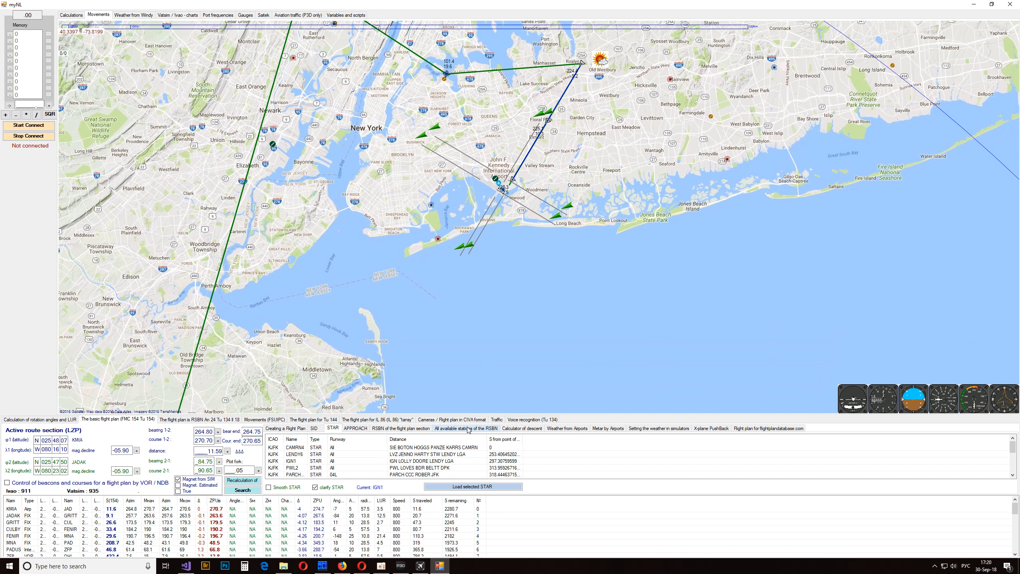
{"action": "left_click", "coordinate": [356, 428]}
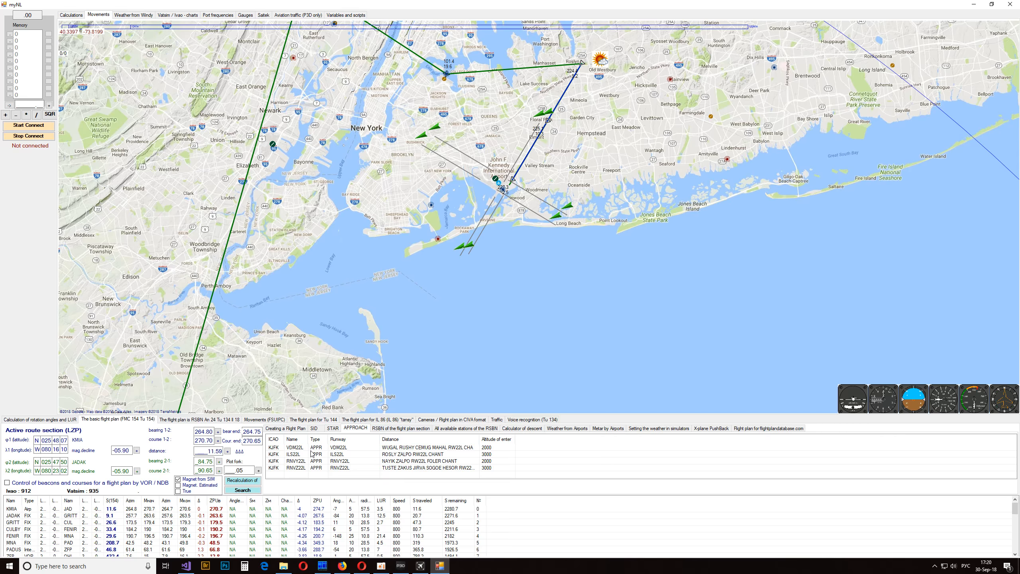
{"action": "left_click", "coordinate": [387, 430]}
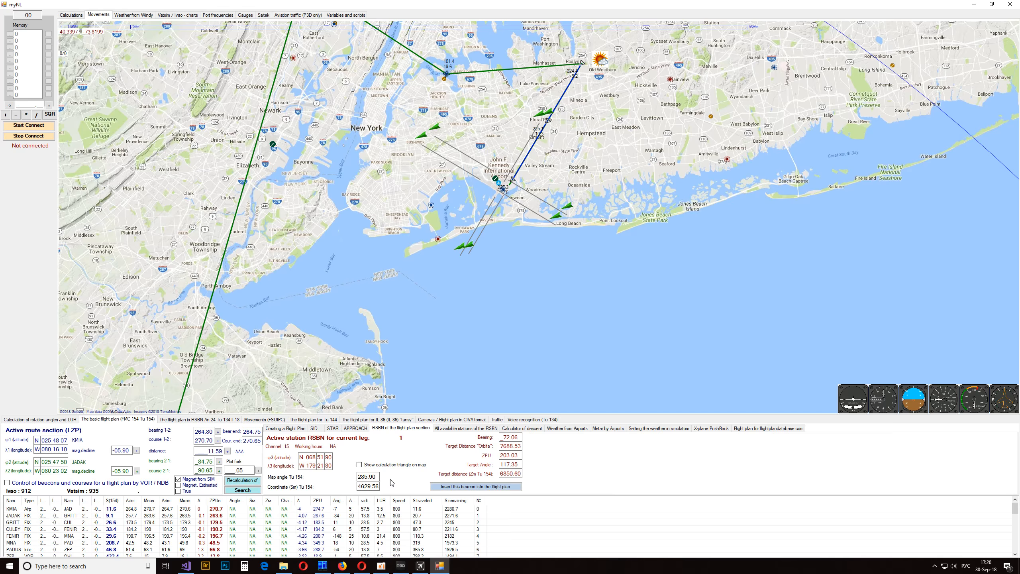
{"action": "left_click", "coordinate": [469, 428]}
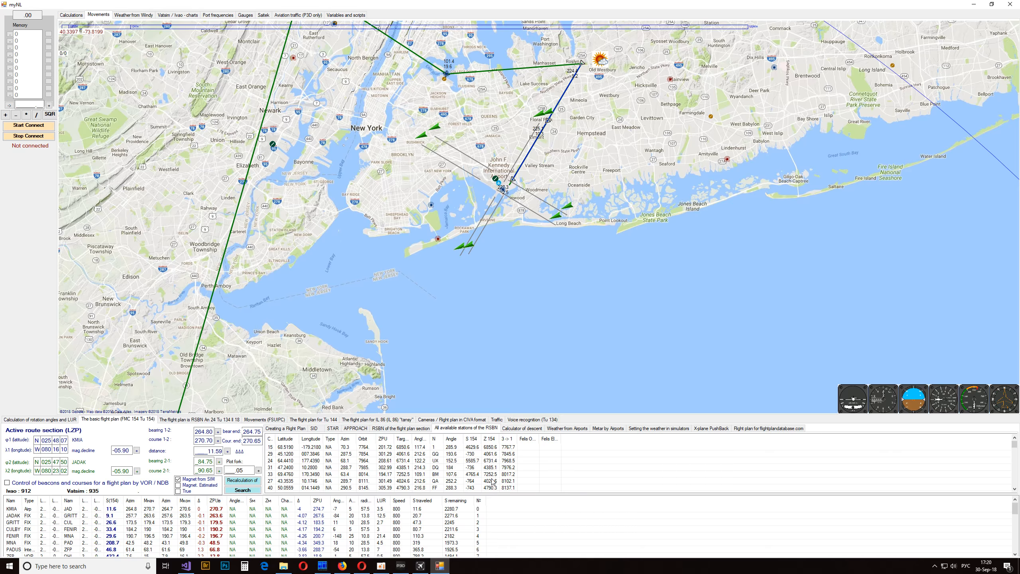
{"action": "left_click", "coordinate": [527, 430]}
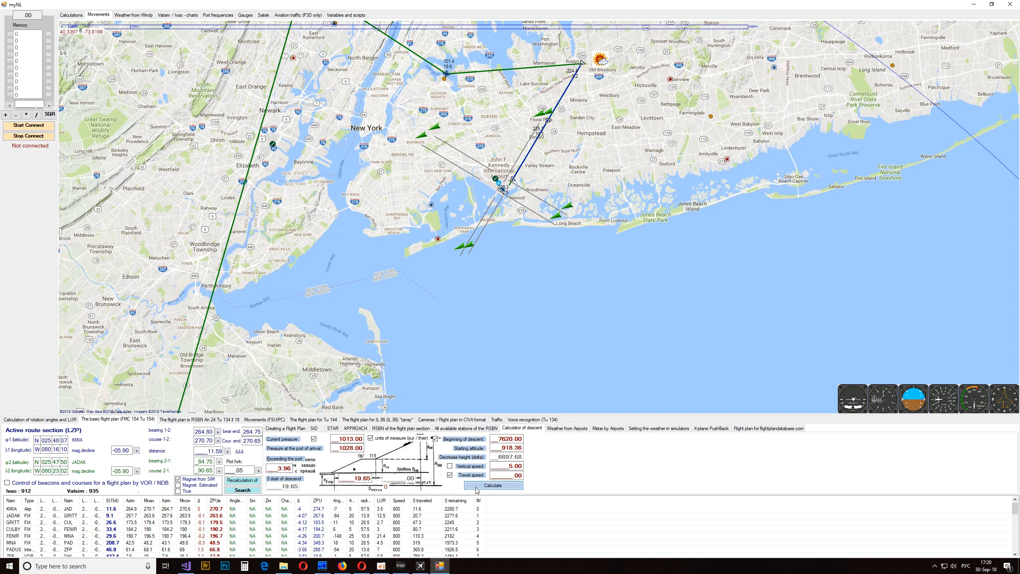
- Reconnect myNL to the simulator
{"action": "scroll", "coordinate": [521, 217], "scroll_direction": "down", "scroll_amount": 3}
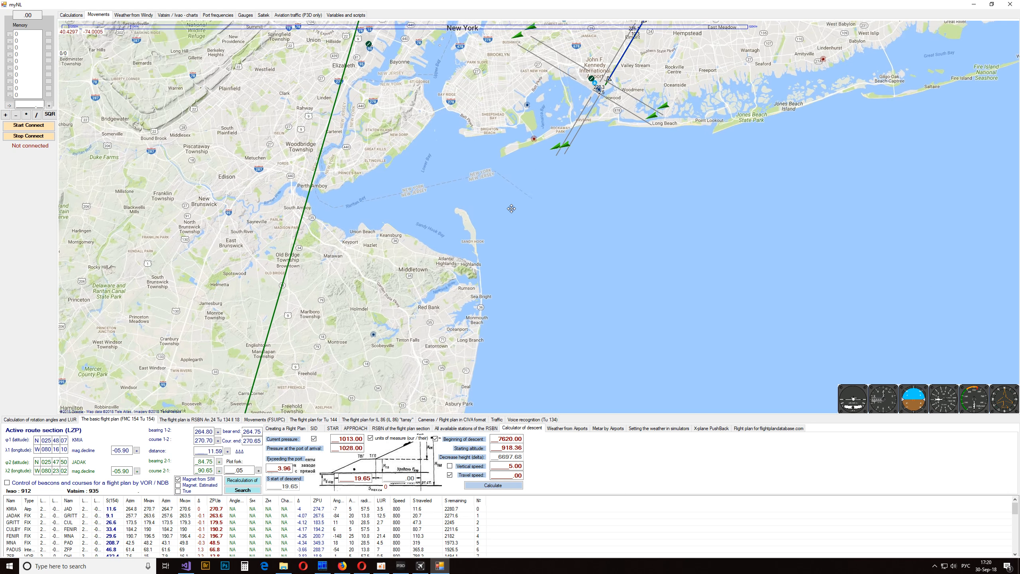
{"action": "scroll", "coordinate": [540, 222], "scroll_direction": "down", "scroll_amount": 2}
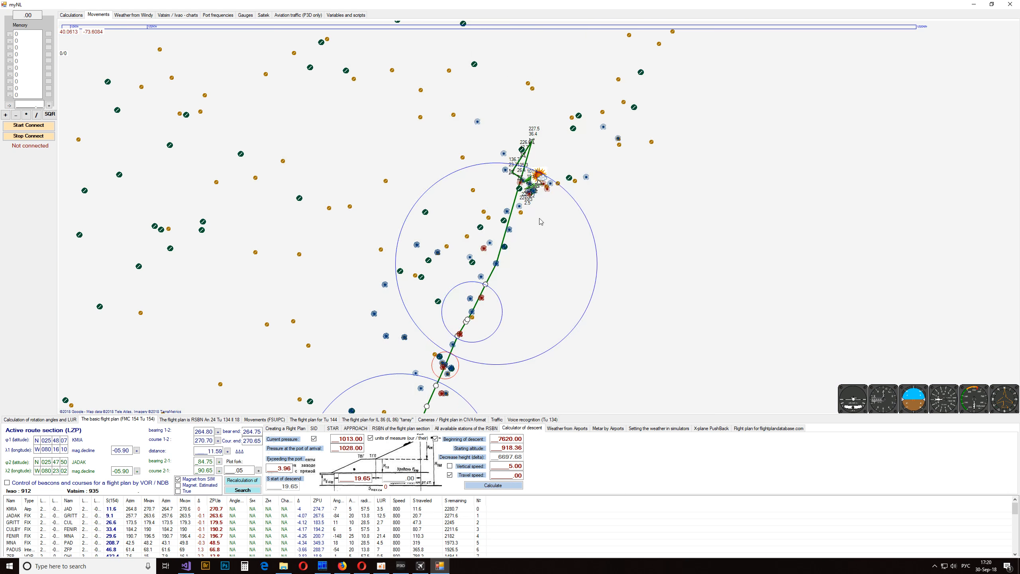
{"action": "left_click_drag", "start_coordinate": [528, 324], "coordinate": [583, 118]}
{"action": "left_click_drag", "start_coordinate": [533, 342], "coordinate": [601, 151]}
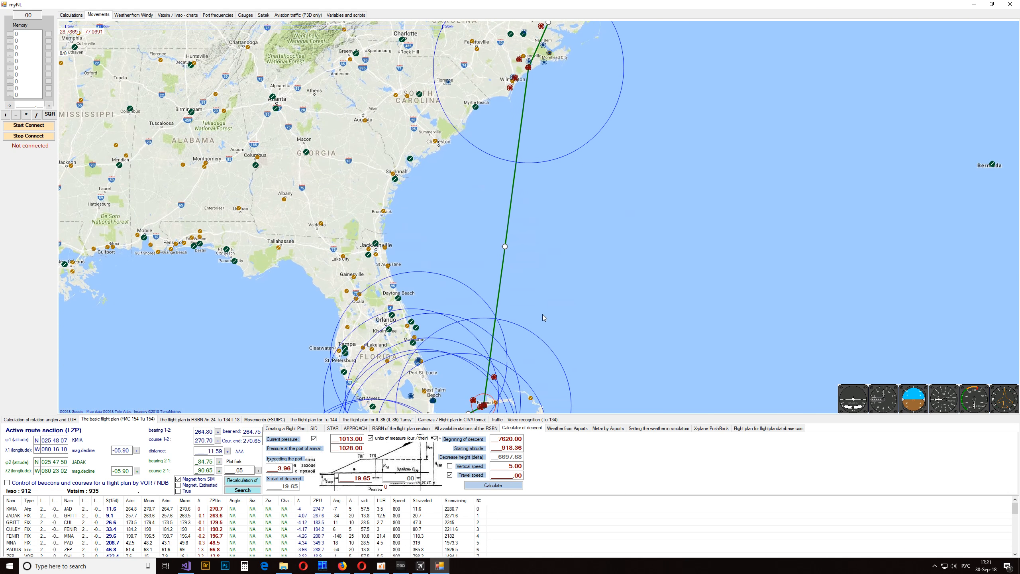
{"action": "left_click_drag", "start_coordinate": [542, 314], "coordinate": [500, 196]}
{"action": "scroll", "coordinate": [522, 257], "scroll_direction": "down", "scroll_amount": 1}
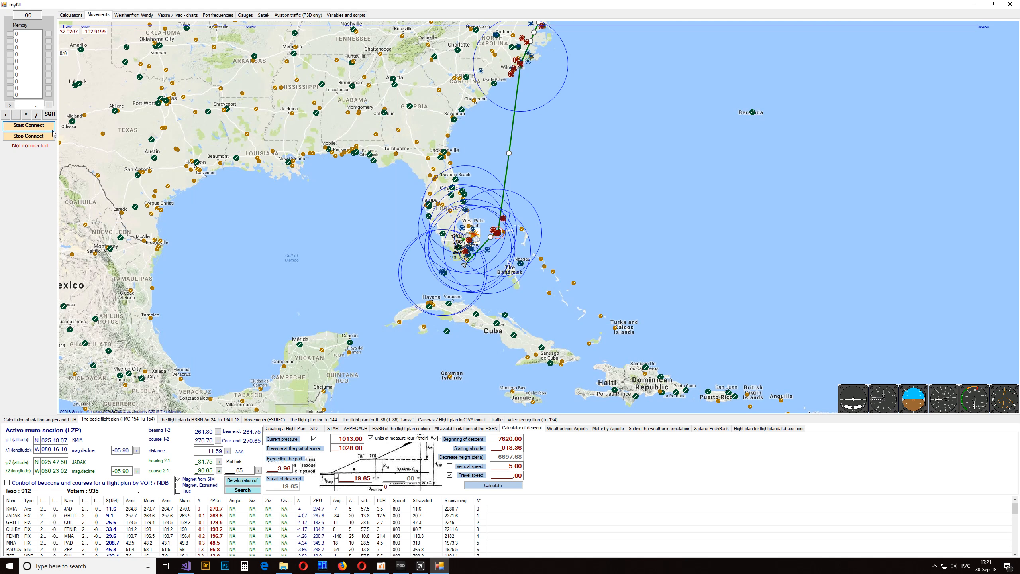
{"action": "left_click", "coordinate": [41, 125]}
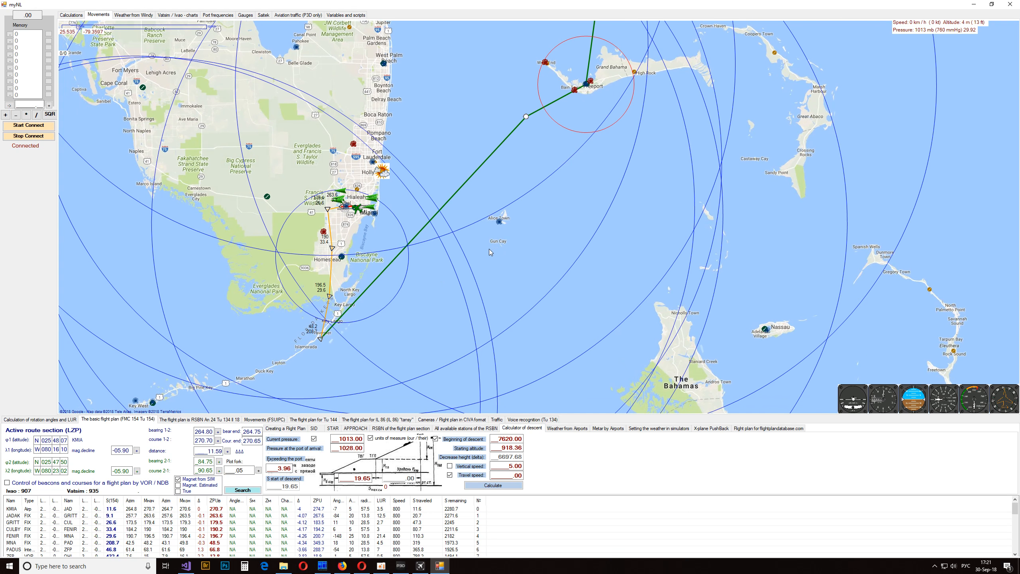
- Shrink the myNL window over the Prepar3D cockpit and make it stay on top of other windows
{"action": "right_click", "coordinate": [375, 209]}
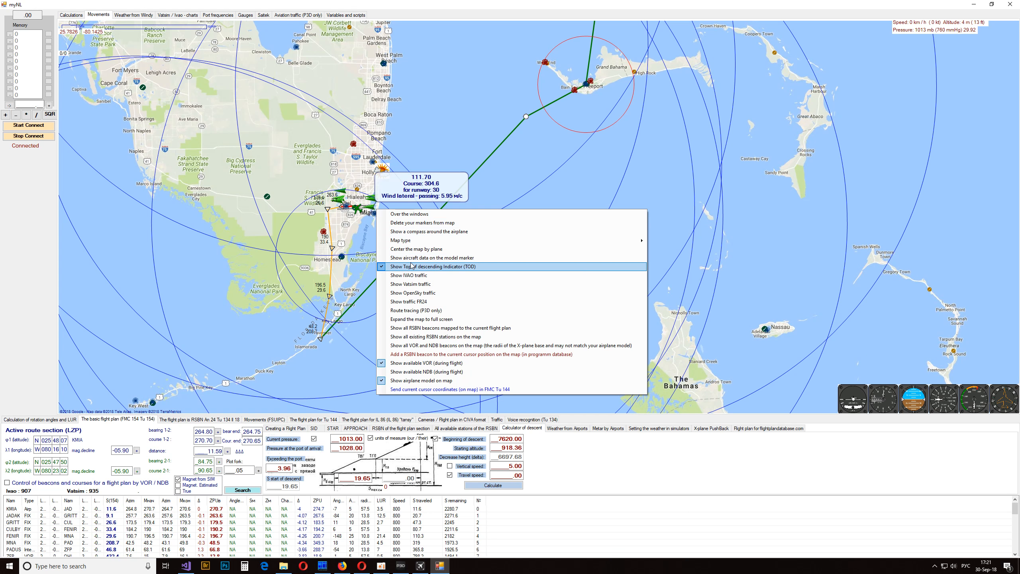
{"action": "left_click", "coordinate": [502, 103]}
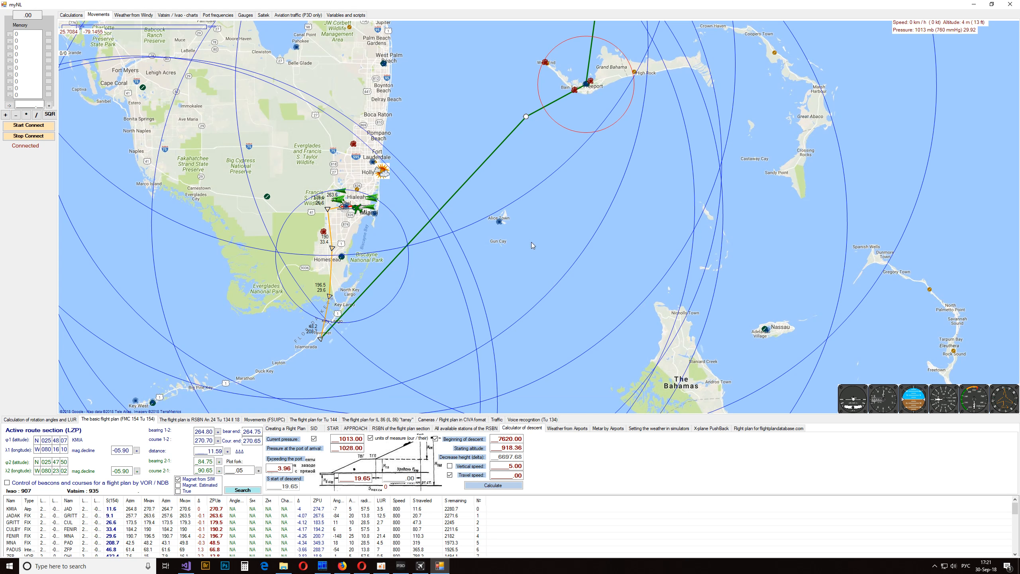
{"action": "left_click_drag", "start_coordinate": [511, 5], "coordinate": [268, 189]}
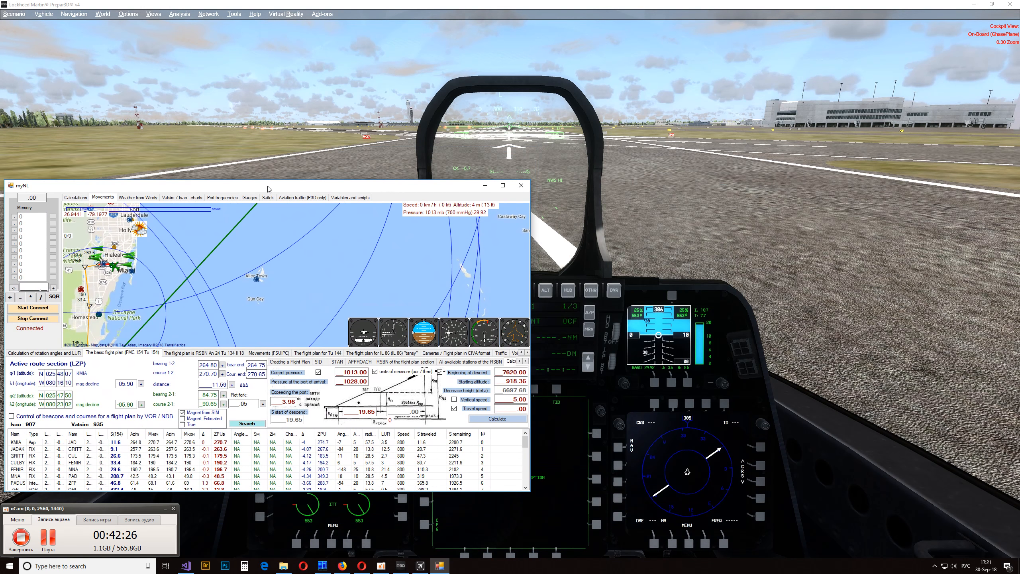
{"action": "left_click", "coordinate": [663, 165]}
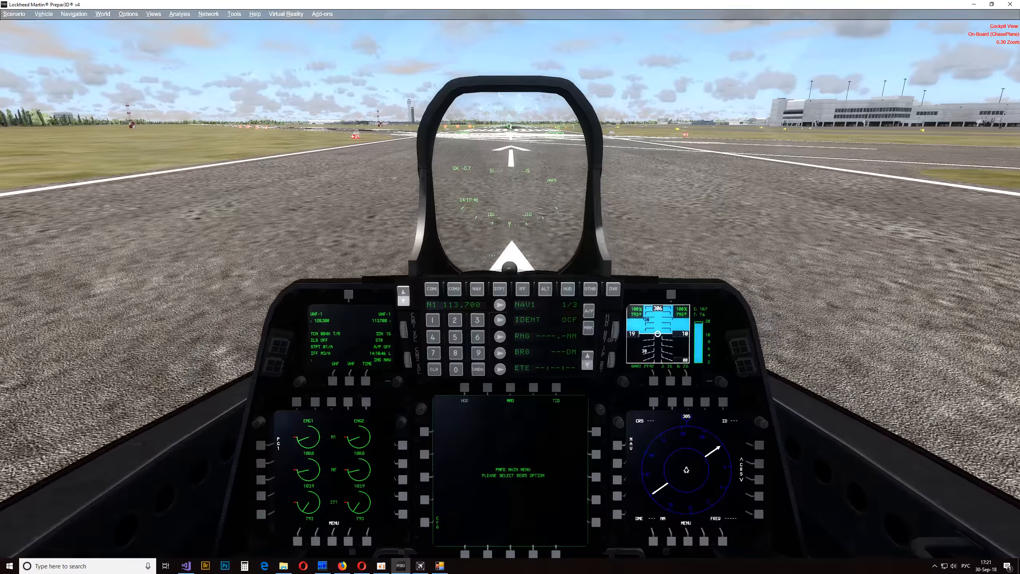
{"action": "key", "text": "alt+Tab"}
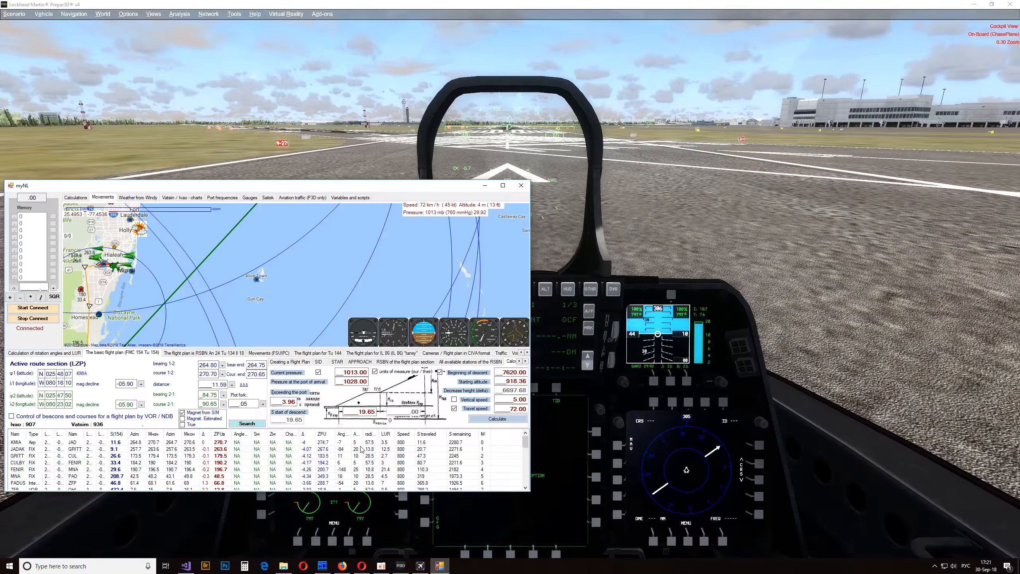
{"action": "right_click", "coordinate": [200, 292]}
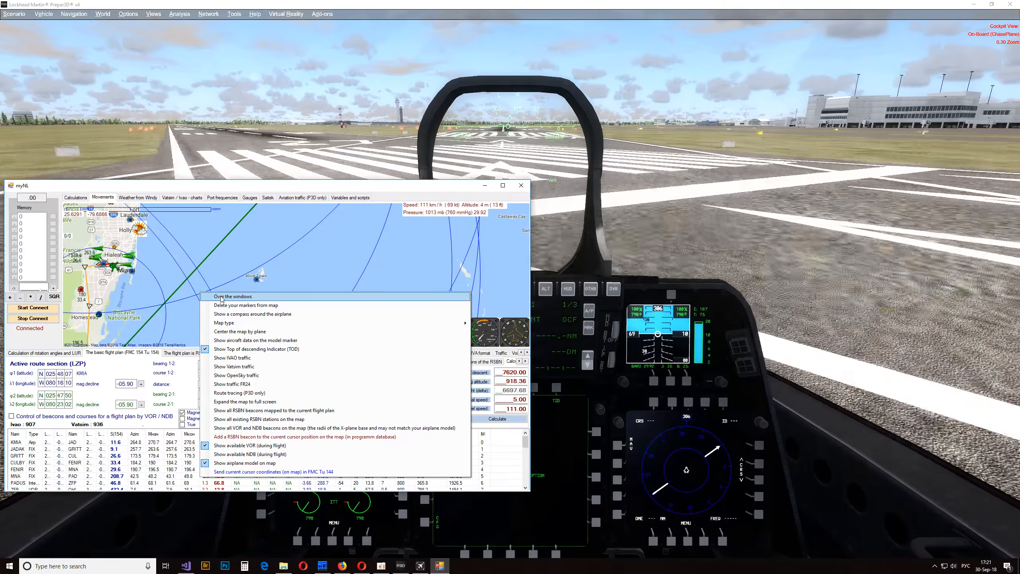
{"action": "left_click", "coordinate": [220, 297]}
{"action": "left_click_drag", "start_coordinate": [301, 192], "coordinate": [303, 392]}
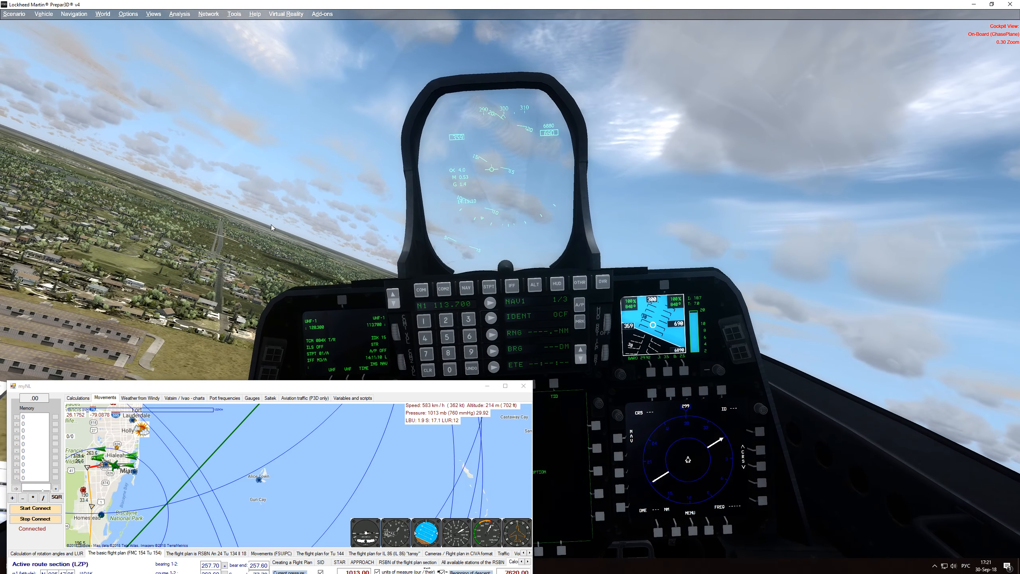
- Centre the map on the Miami area and change the map type to GoogleChinaSatelliteMap
{"action": "mouse_move", "coordinate": [165, 456]}
{"action": "left_mouse_down"}
{"action": "mouse_move", "coordinate": [269, 416]}
{"action": "mouse_move", "coordinate": [272, 438]}
{"action": "left_mouse_up"}
{"action": "mouse_move", "coordinate": [227, 452]}
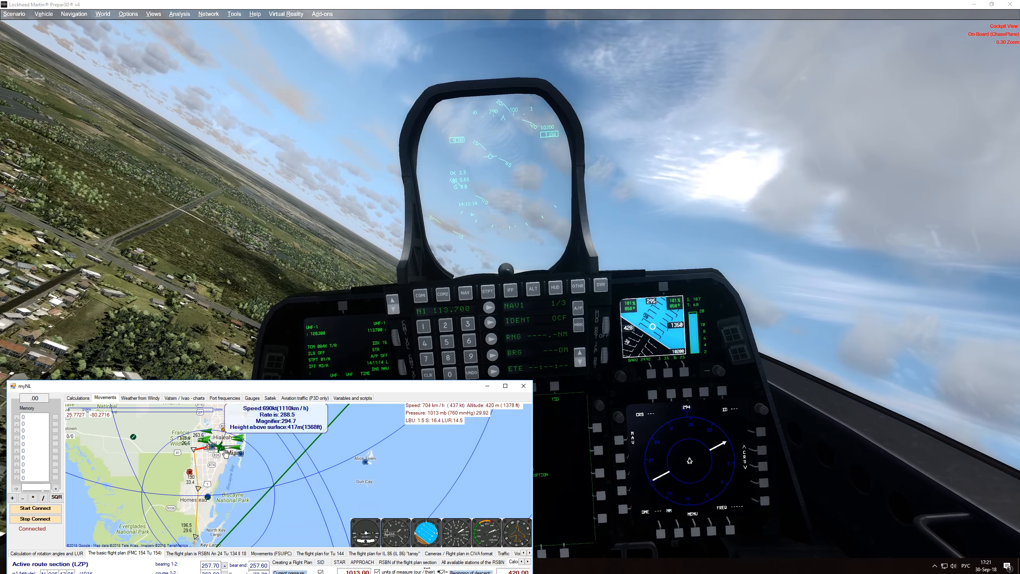
{"action": "scroll", "coordinate": [225, 470], "scroll_direction": "up", "scroll_amount": 1}
{"action": "left_click_drag", "start_coordinate": [313, 481], "coordinate": [282, 492]}
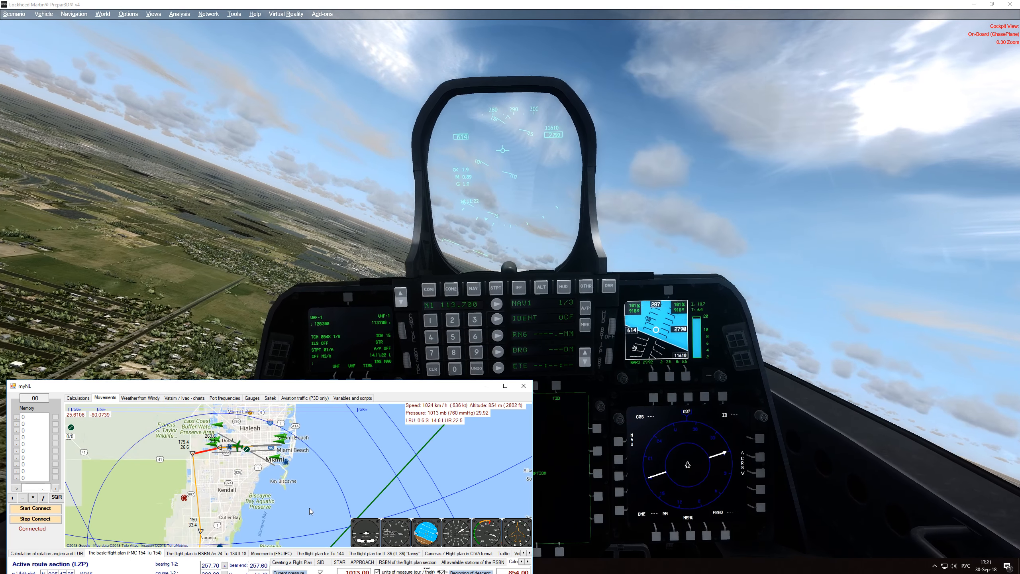
{"action": "right_click", "coordinate": [311, 500]}
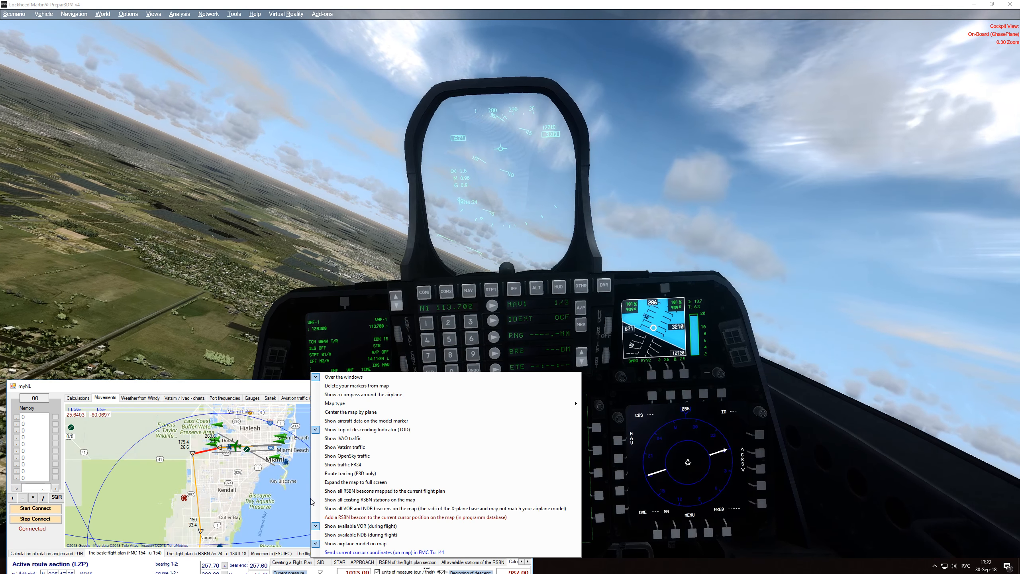
{"action": "mouse_move", "coordinate": [393, 404]}
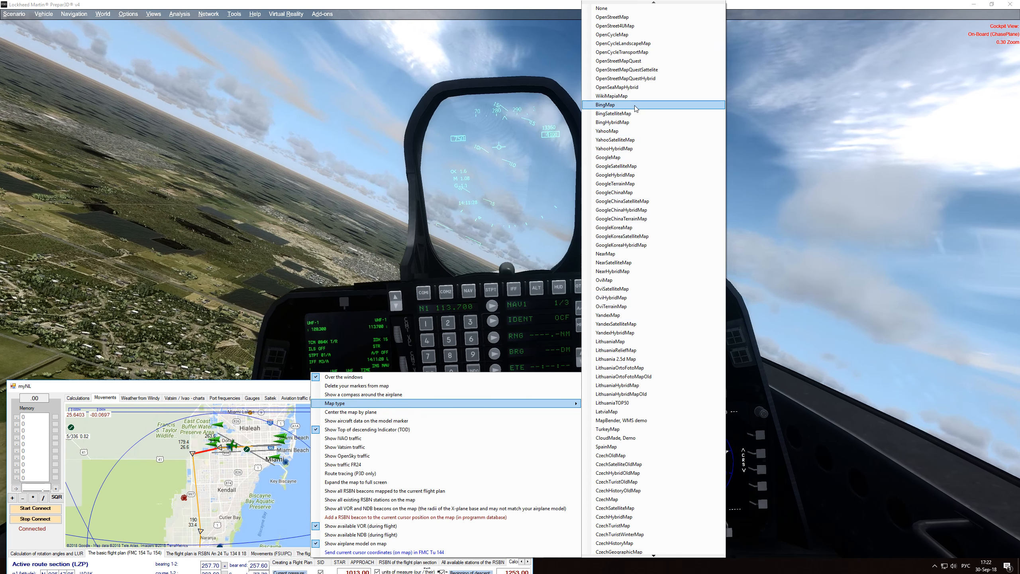
{"action": "left_click", "coordinate": [635, 201]}
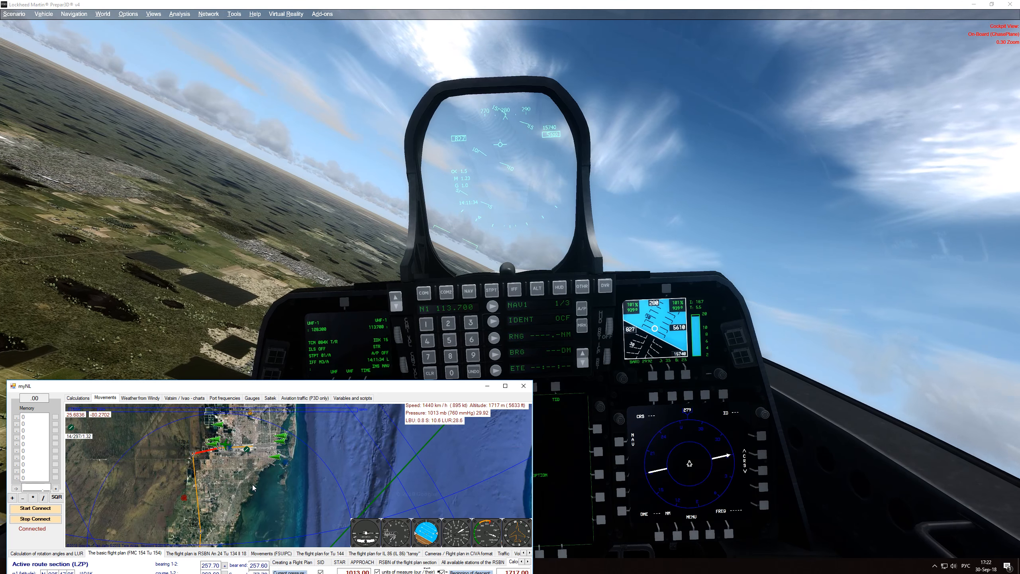
- Follow the planned route on the satellite map from Miami past the Bahamas and up the coast to New York
{"action": "left_click_drag", "start_coordinate": [253, 487], "coordinate": [295, 499]}
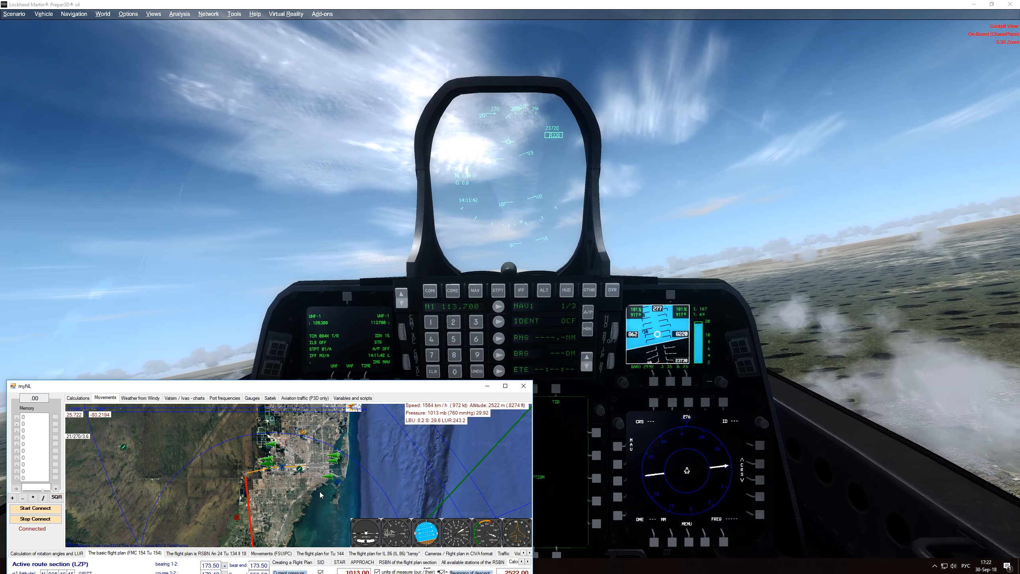
{"action": "scroll", "coordinate": [299, 479], "scroll_direction": "down", "scroll_amount": 3}
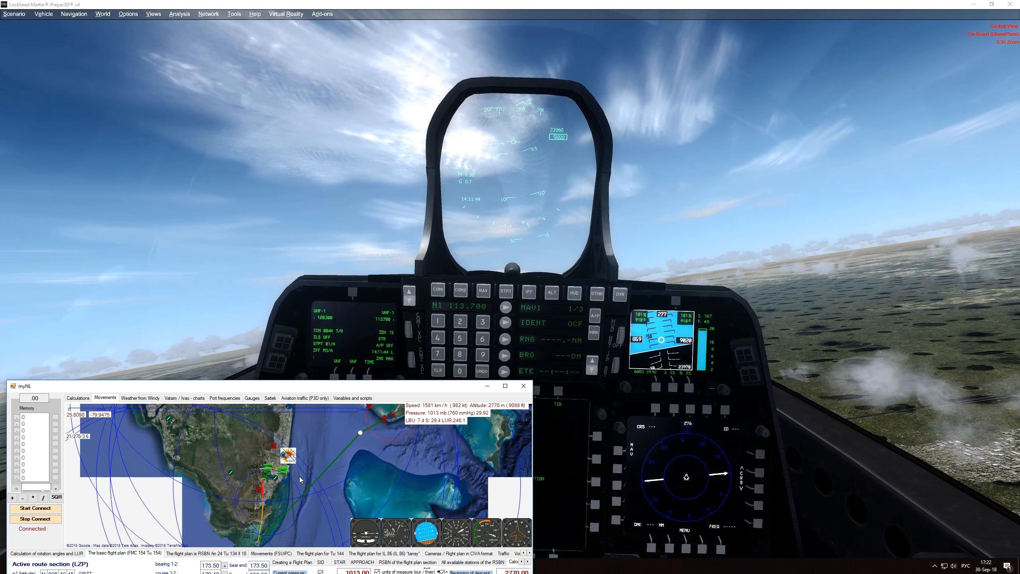
{"action": "left_click_drag", "start_coordinate": [459, 450], "coordinate": [355, 494]}
{"action": "scroll", "coordinate": [366, 459], "scroll_direction": "up", "scroll_amount": 5}
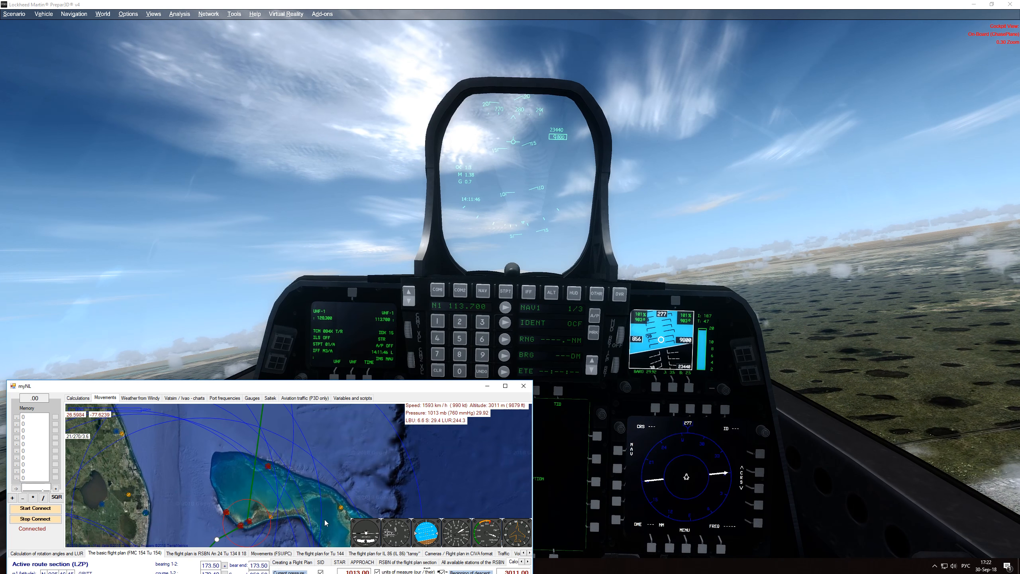
{"action": "left_click_drag", "start_coordinate": [332, 422], "coordinate": [321, 528]}
{"action": "left_click_drag", "start_coordinate": [354, 420], "coordinate": [336, 531]}
{"action": "left_click_drag", "start_coordinate": [336, 420], "coordinate": [328, 465]}
{"action": "left_click_drag", "start_coordinate": [337, 472], "coordinate": [322, 511]}
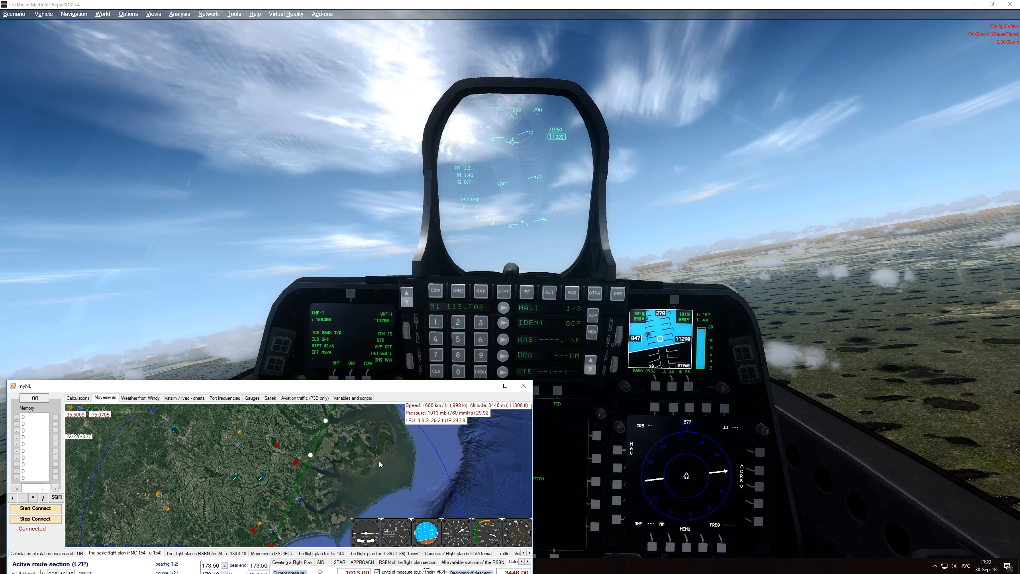
{"action": "left_click_drag", "start_coordinate": [374, 428], "coordinate": [327, 516]}
{"action": "left_click_drag", "start_coordinate": [371, 446], "coordinate": [335, 516]}
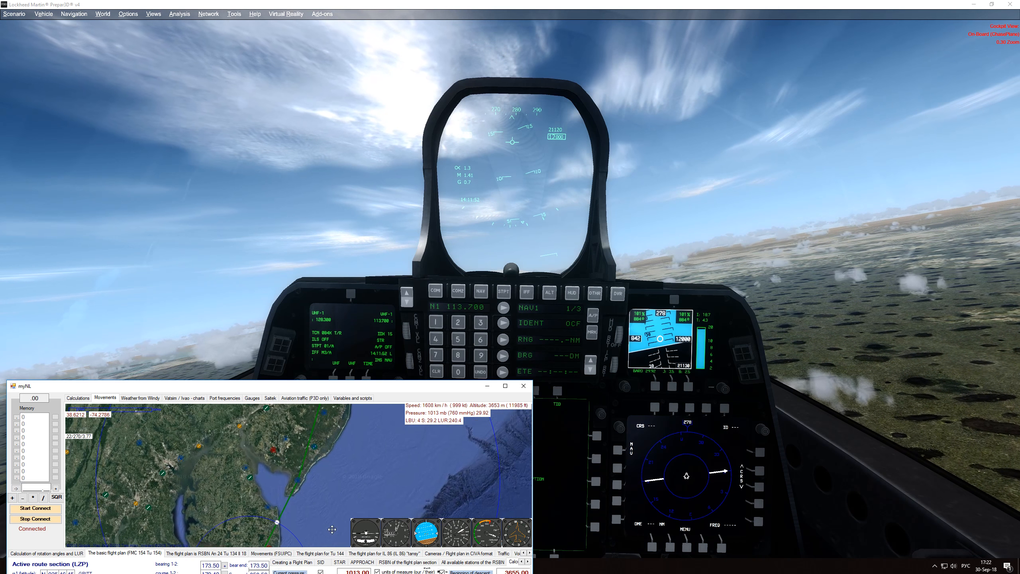
{"action": "left_click_drag", "start_coordinate": [375, 426], "coordinate": [340, 498]}
{"action": "left_click_drag", "start_coordinate": [370, 414], "coordinate": [352, 463]}
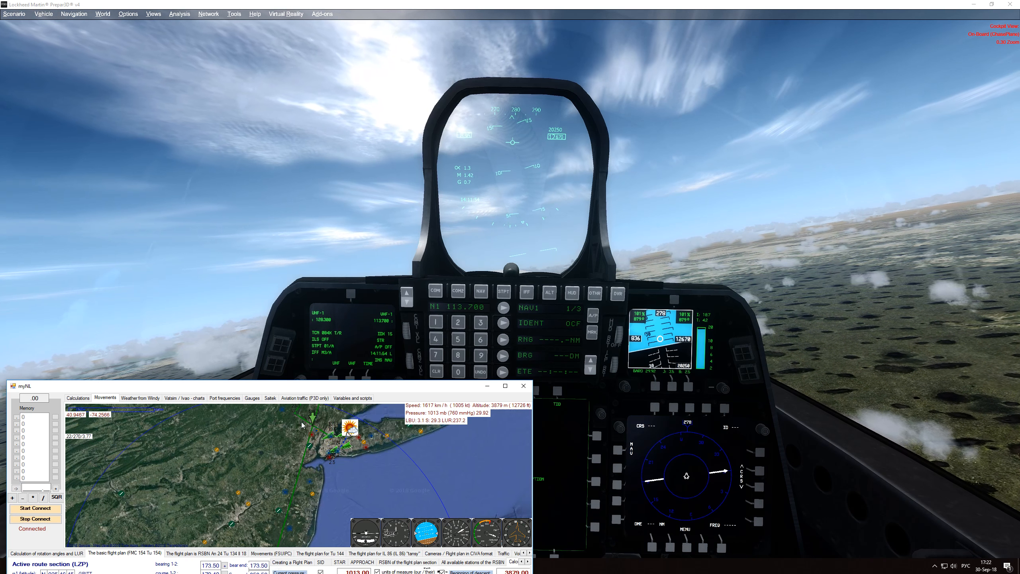
{"action": "mouse_move", "coordinate": [312, 427]}
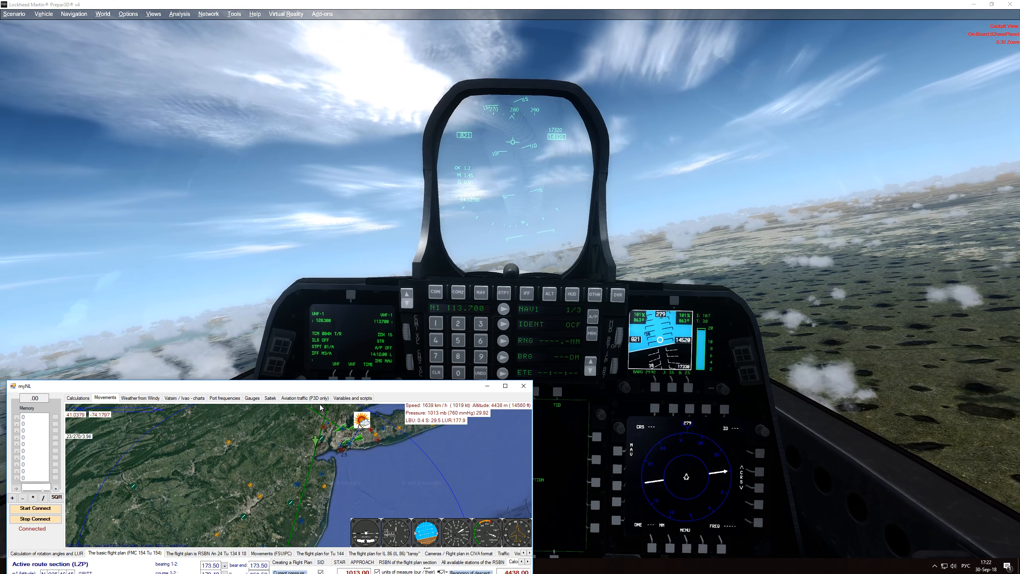
- Check the RSBN flight plan for An 24, Tu 134 and Il 18, and return to the basic flight plan
{"action": "left_click_drag", "start_coordinate": [323, 387], "coordinate": [298, 272]}
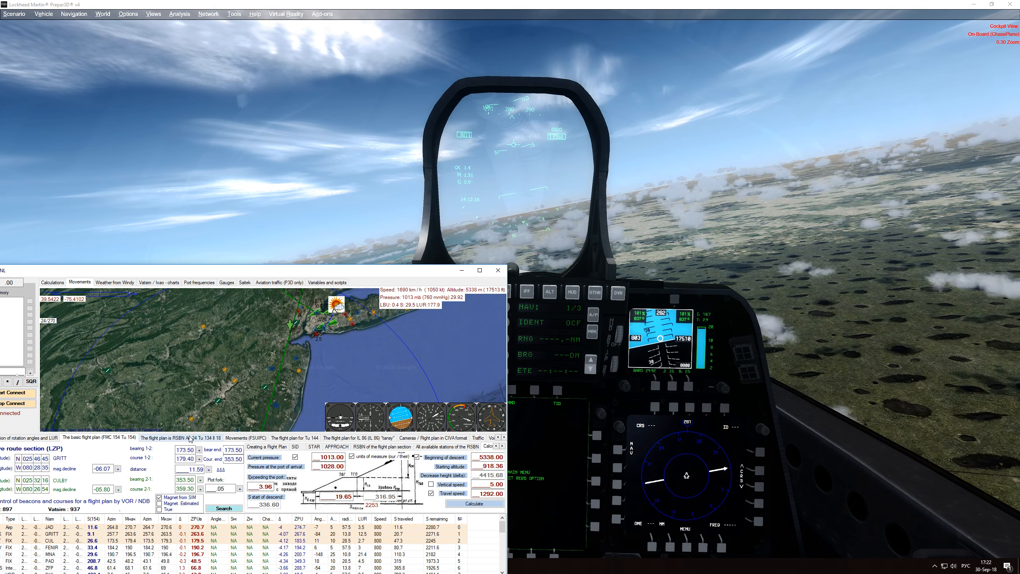
{"action": "left_click", "coordinate": [173, 437]}
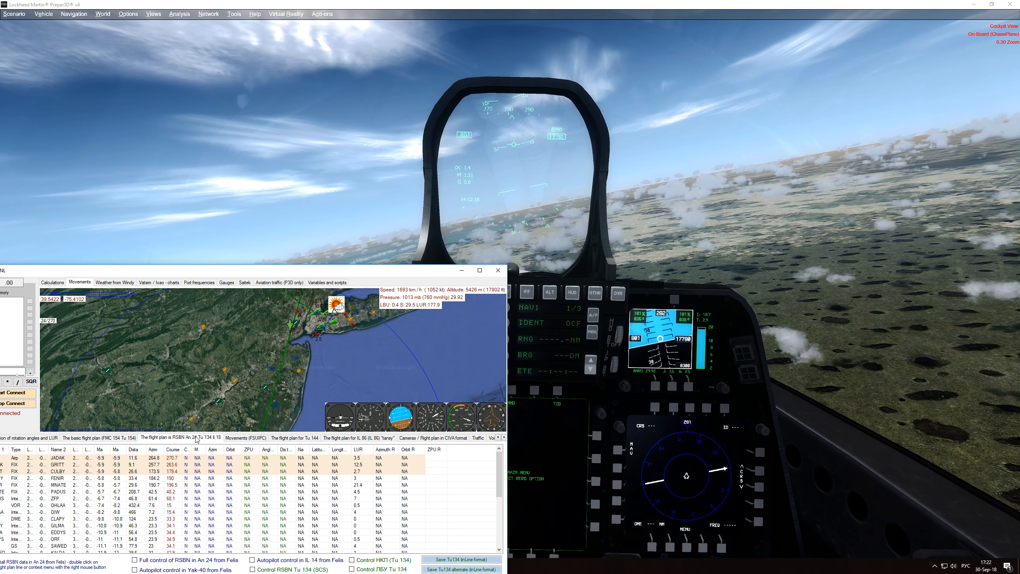
{"action": "left_click", "coordinate": [116, 438]}
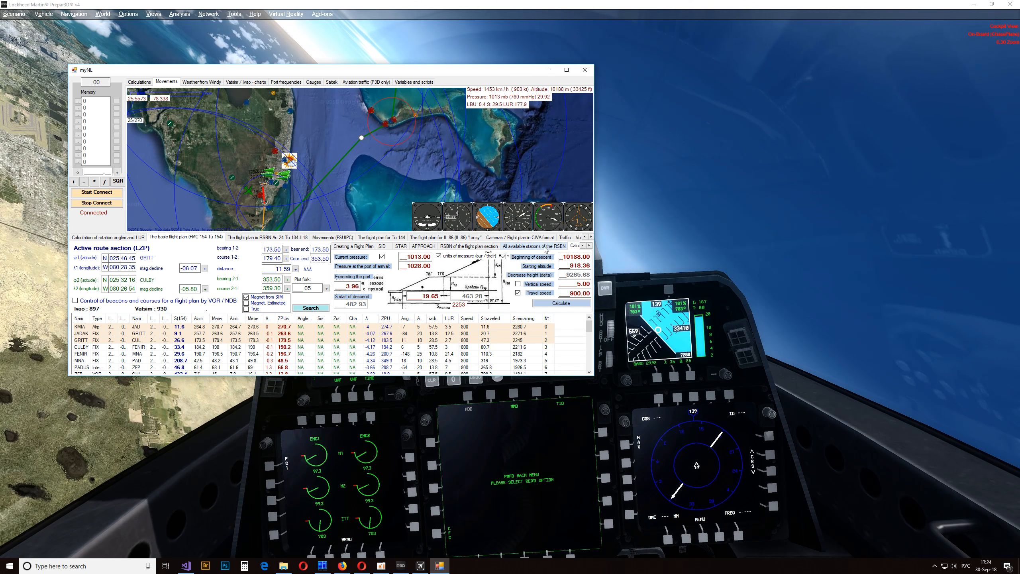
- Examine the KMIA and KJFK airport weather, the decoded METAR reports and the simulator weather settings
{"action": "left_click", "coordinate": [589, 246]}
{"action": "left_click", "coordinate": [589, 245]}
{"action": "left_click", "coordinate": [589, 246]}
{"action": "left_click", "coordinate": [589, 245]}
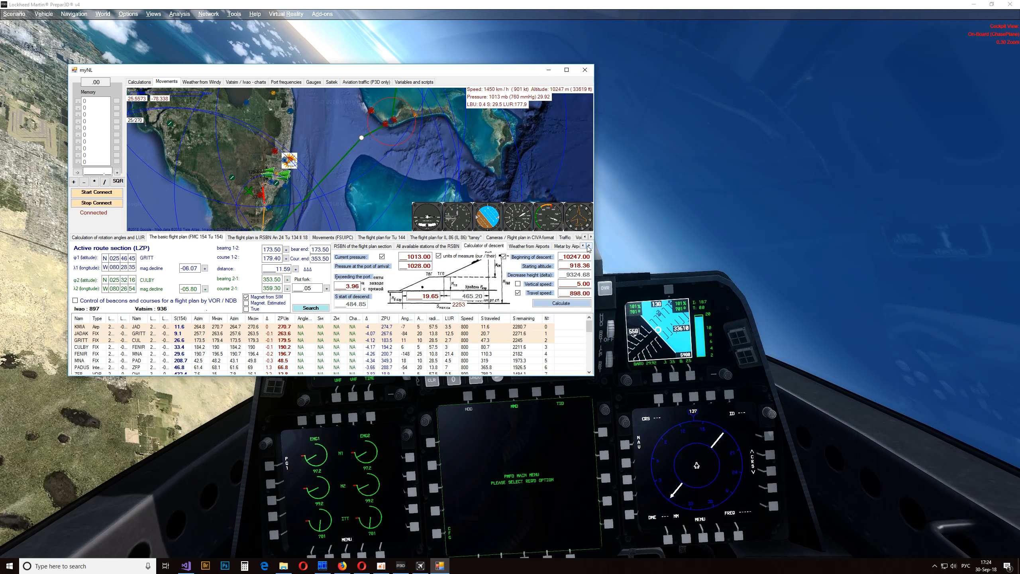
{"action": "left_click", "coordinate": [540, 246]}
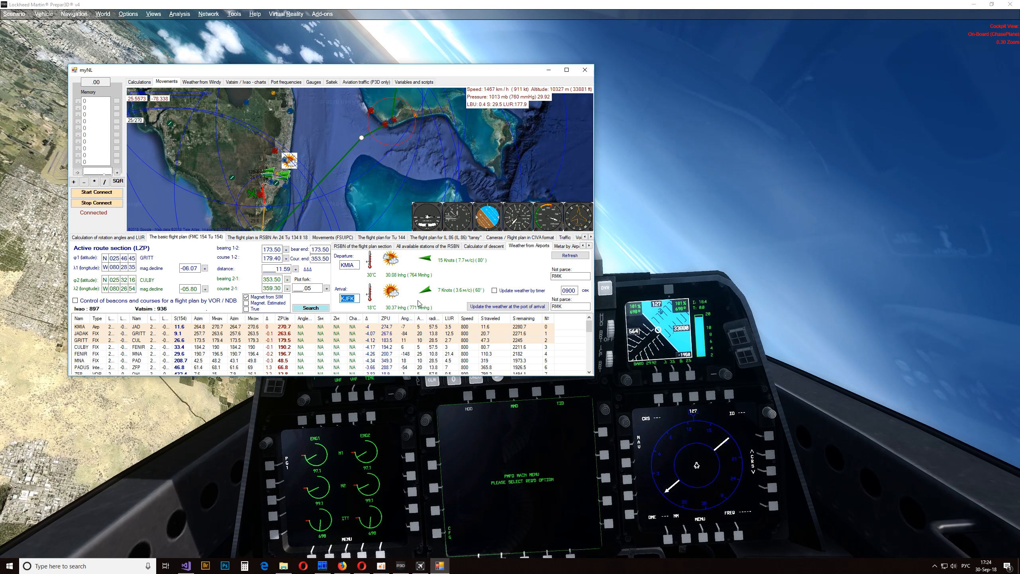
{"action": "left_click", "coordinate": [564, 246]}
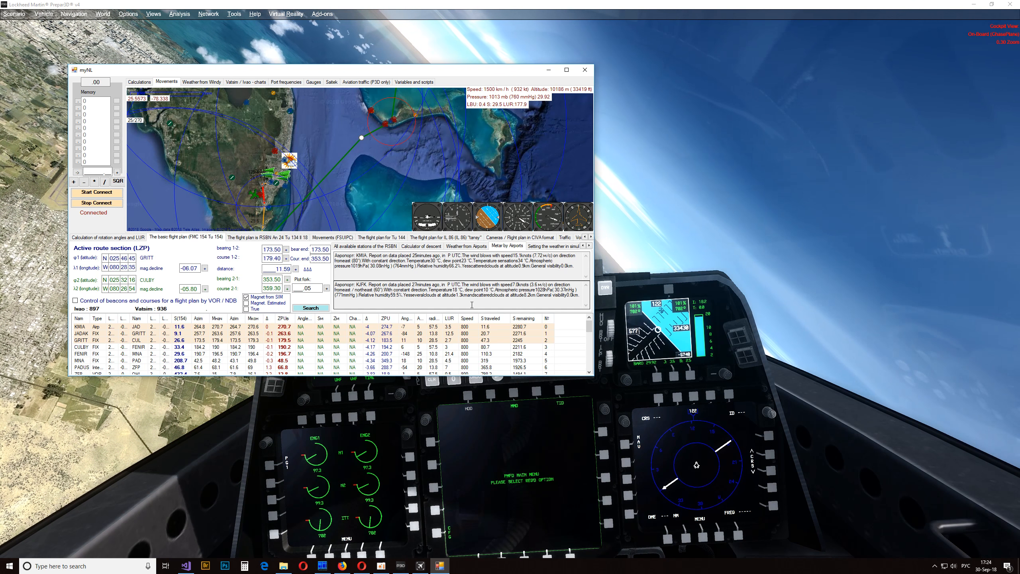
{"action": "left_click", "coordinate": [558, 247]}
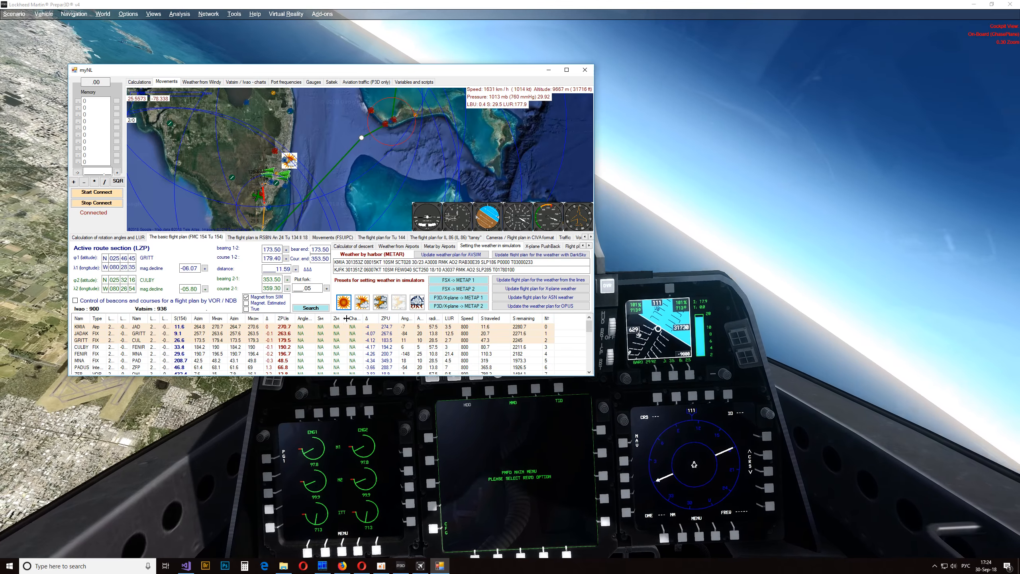
- Try several simulator weather presets in turn, from scattered clouds to a storm, with the cockpit outside view uncovered
{"action": "left_click_drag", "start_coordinate": [343, 72], "coordinate": [889, 102]}
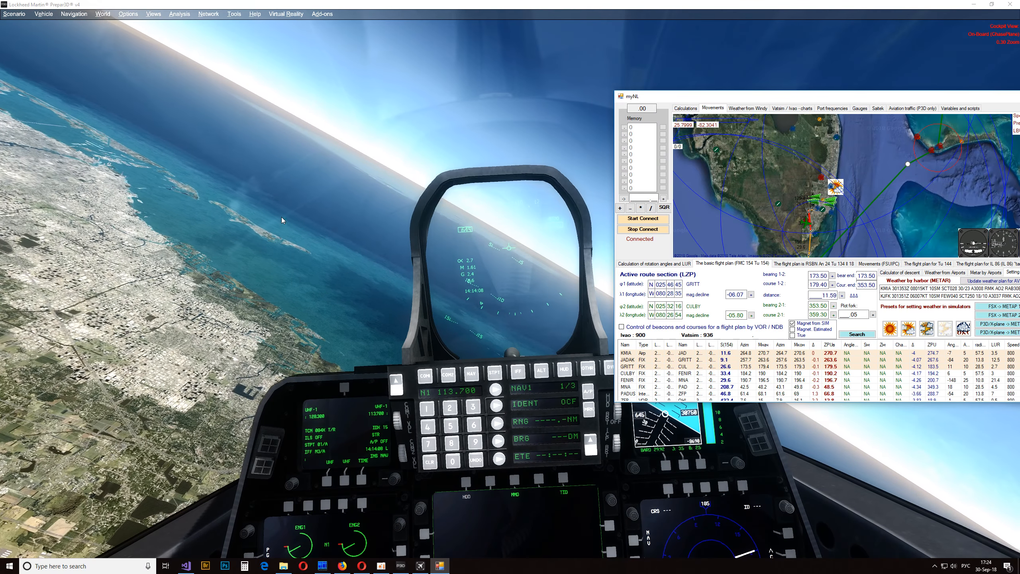
{"action": "left_click", "coordinate": [909, 330]}
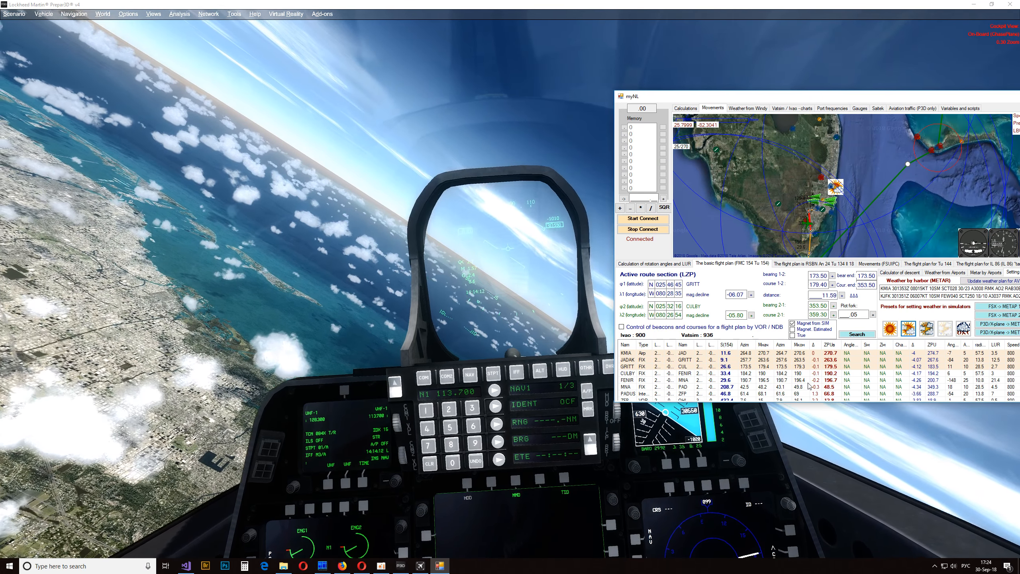
{"action": "left_click", "coordinate": [926, 328]}
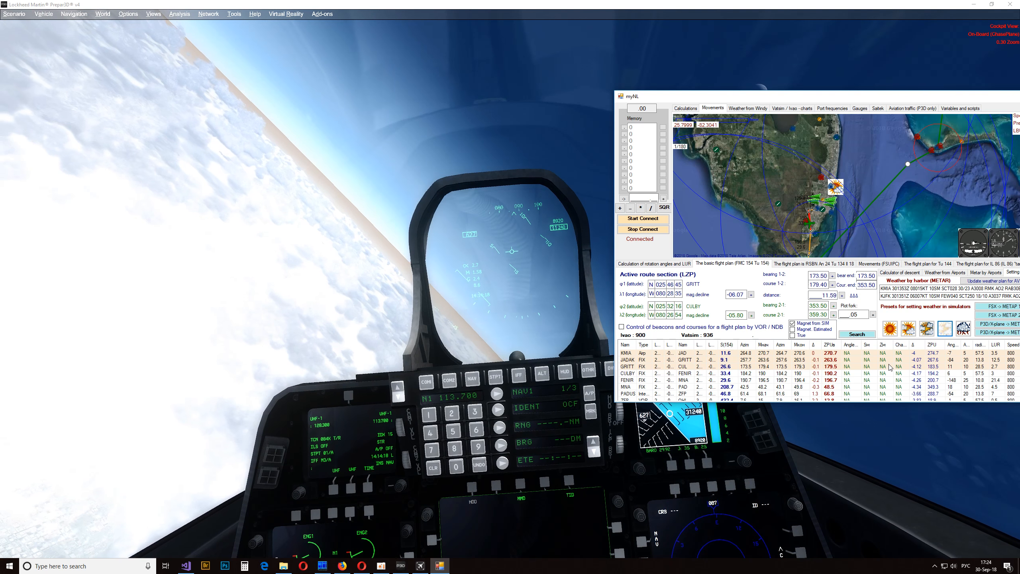
{"action": "left_click", "coordinate": [962, 329]}
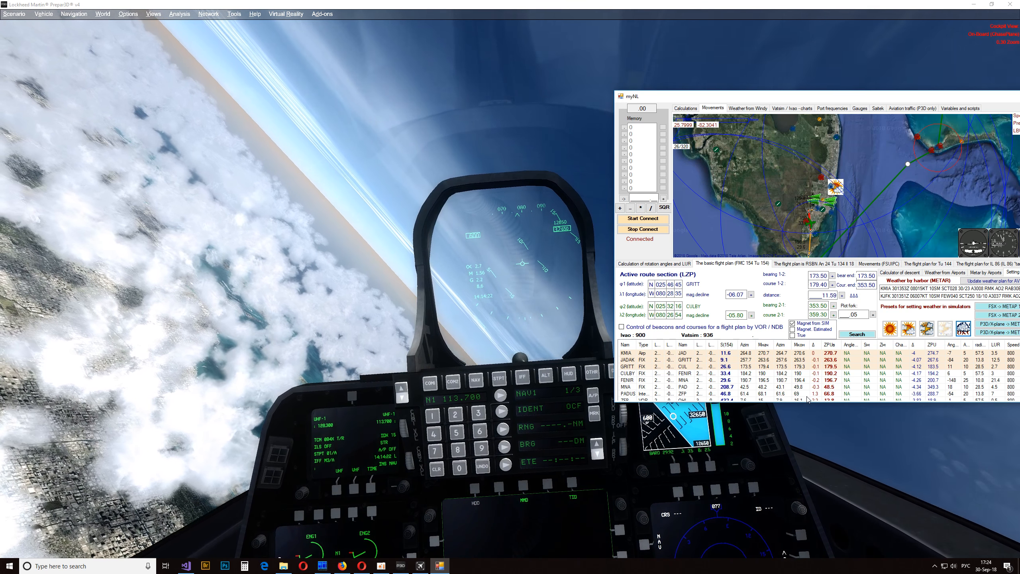
- Send the KMIA METAR weather to Prepar3D using the P3D/X-plane METAR 1 option
{"action": "left_click_drag", "start_coordinate": [911, 98], "coordinate": [723, 183]}
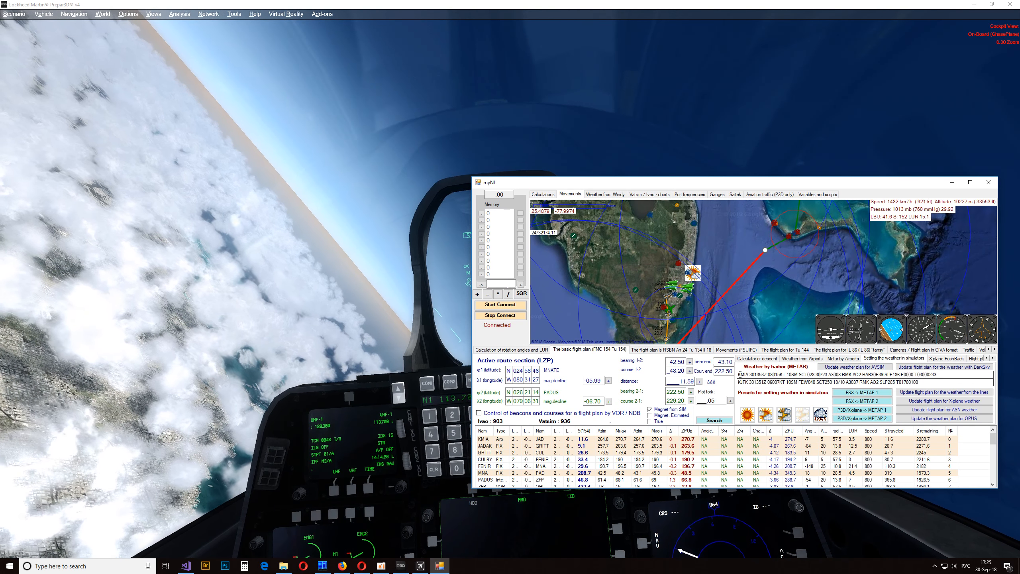
{"action": "left_click_drag", "start_coordinate": [739, 374], "coordinate": [928, 374]}
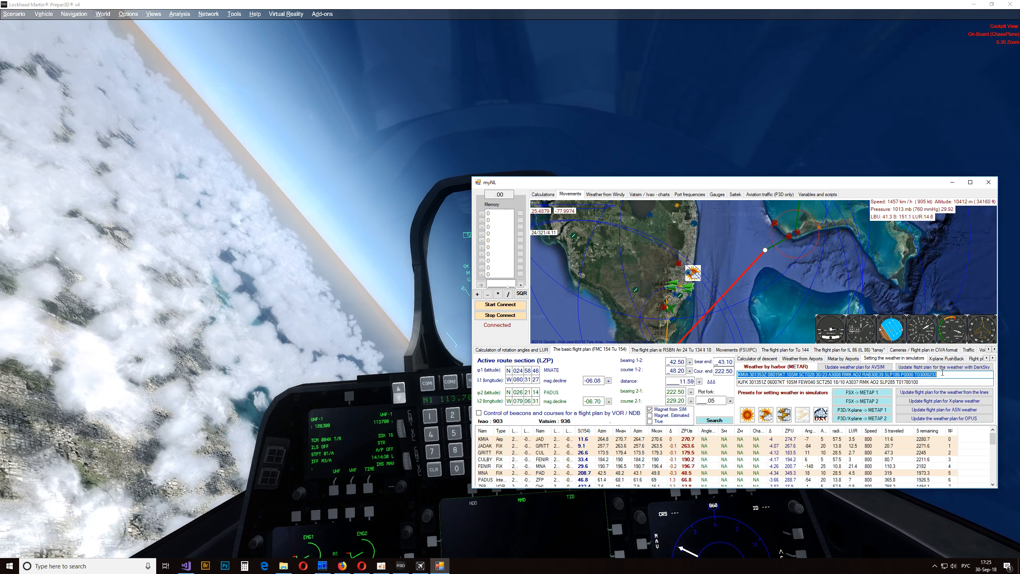
{"action": "left_click", "coordinate": [856, 412]}
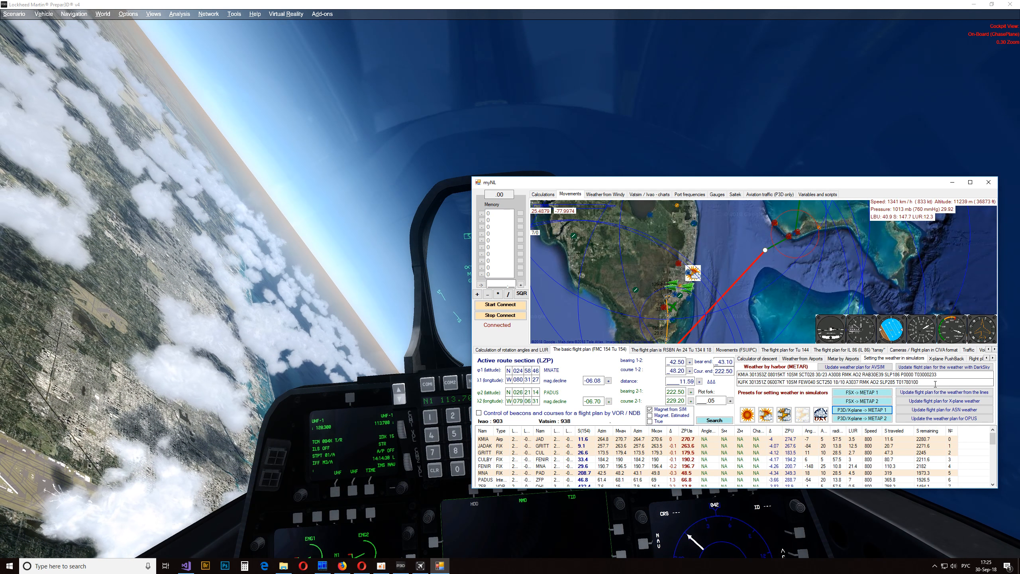
- Uncover the cockpit instruments behind the myNL window, highlight the KMIA METAR line, and stop the connection to Prepar3D
{"action": "left_click_drag", "start_coordinate": [830, 185], "coordinate": [686, 195]}
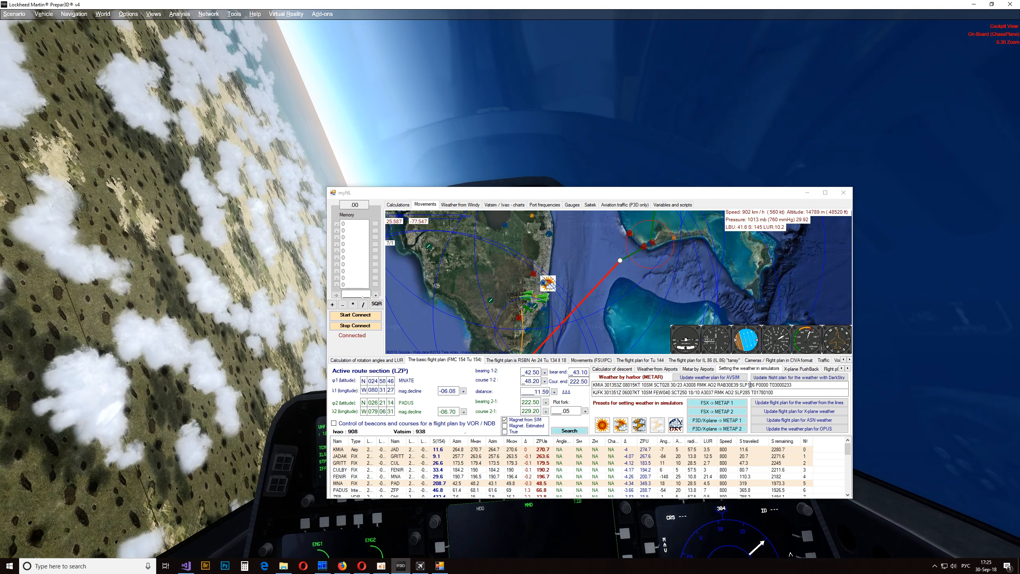
{"action": "left_click_drag", "start_coordinate": [795, 385], "coordinate": [594, 384]}
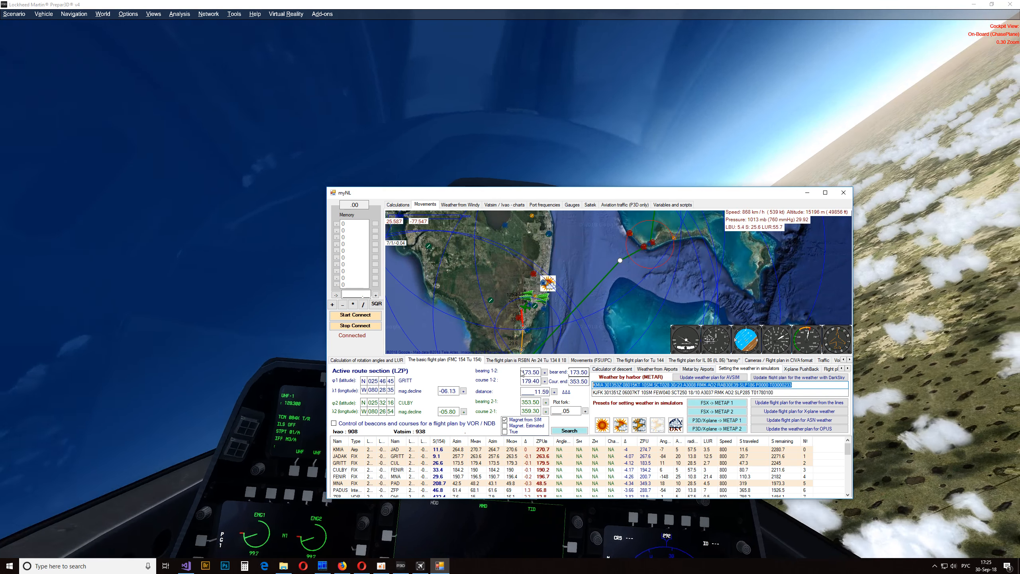
{"action": "left_click", "coordinate": [355, 326]}
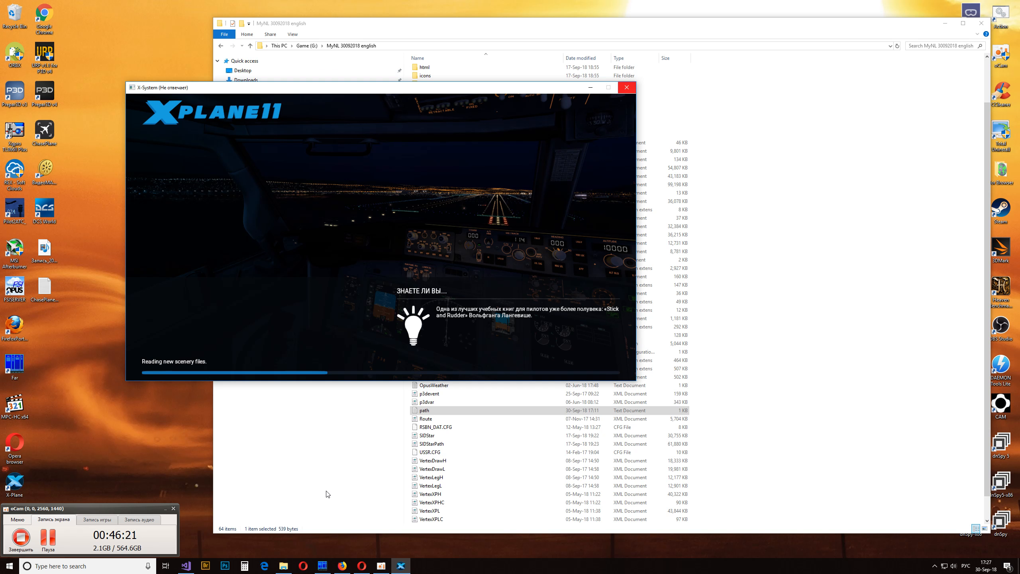
- Set the connection line in the path text file of the MyNL folder to UDP and save the file
{"action": "double_click", "coordinate": [471, 414]}
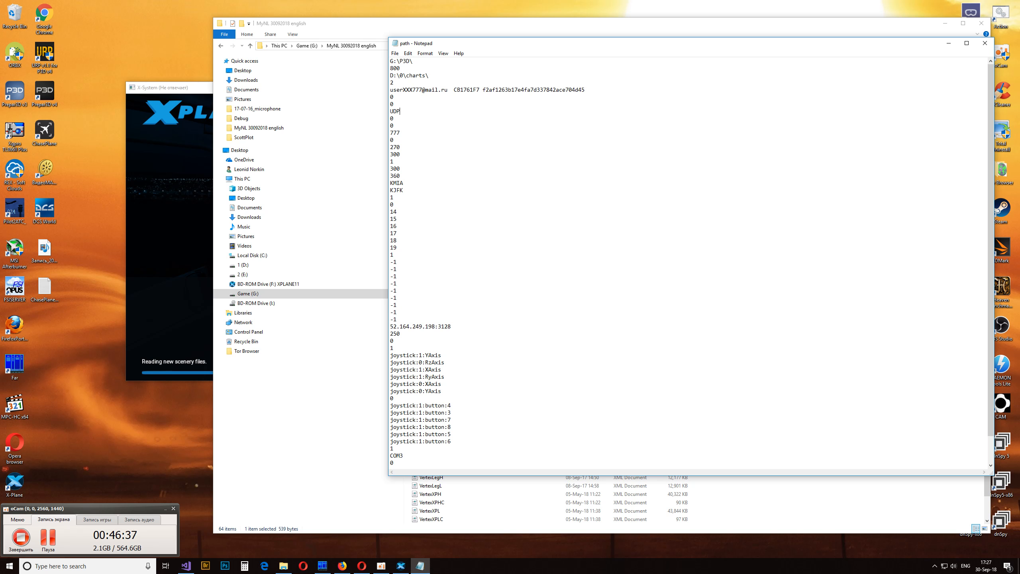
{"action": "left_click", "coordinate": [395, 55]}
{"action": "left_click", "coordinate": [408, 80]}
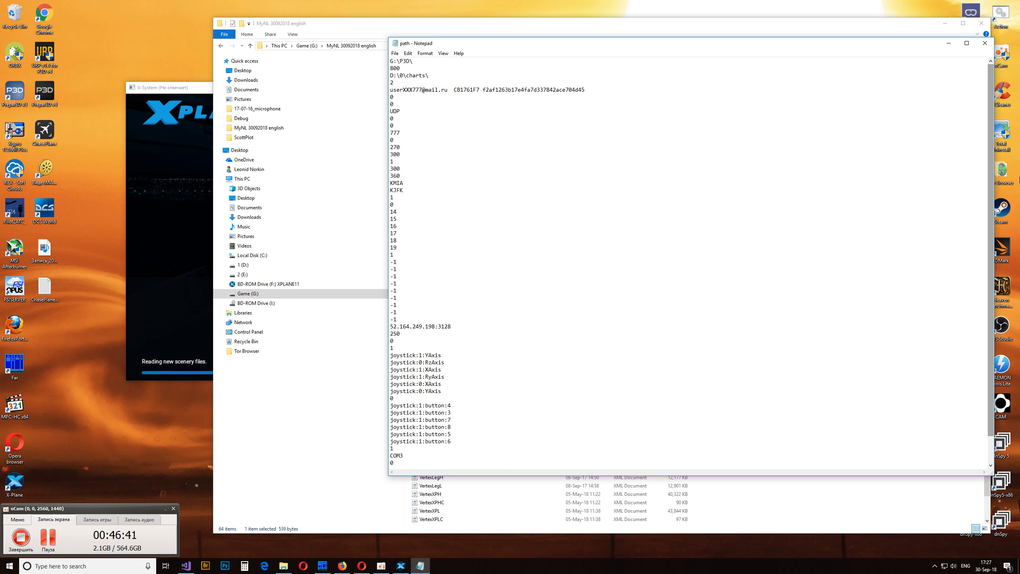
{"action": "left_click", "coordinate": [984, 43]}
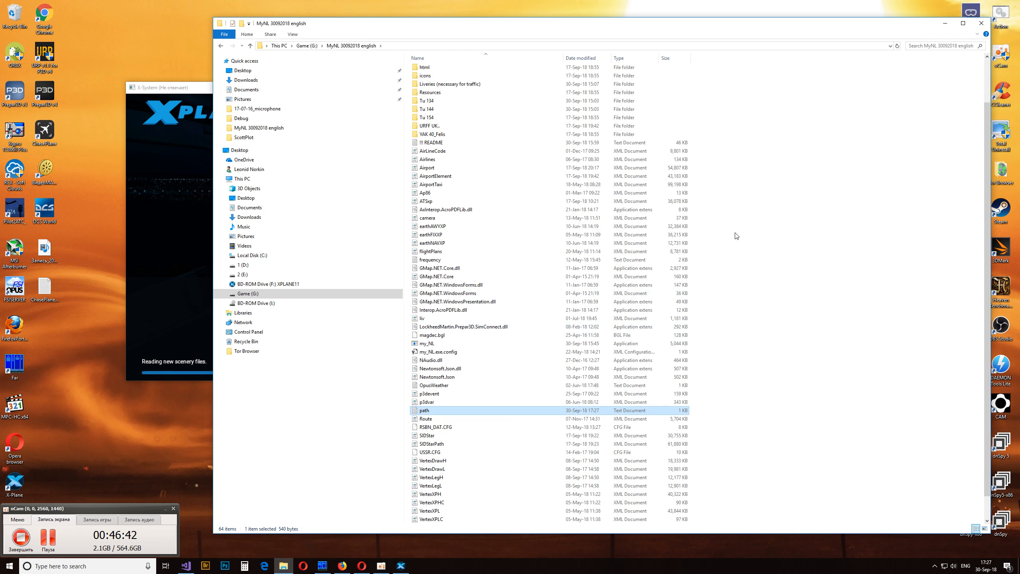
- Launch my_NL from the MyNL folder, minimize the folder window and place the program beside the X-Plane window
{"action": "double_click", "coordinate": [437, 344]}
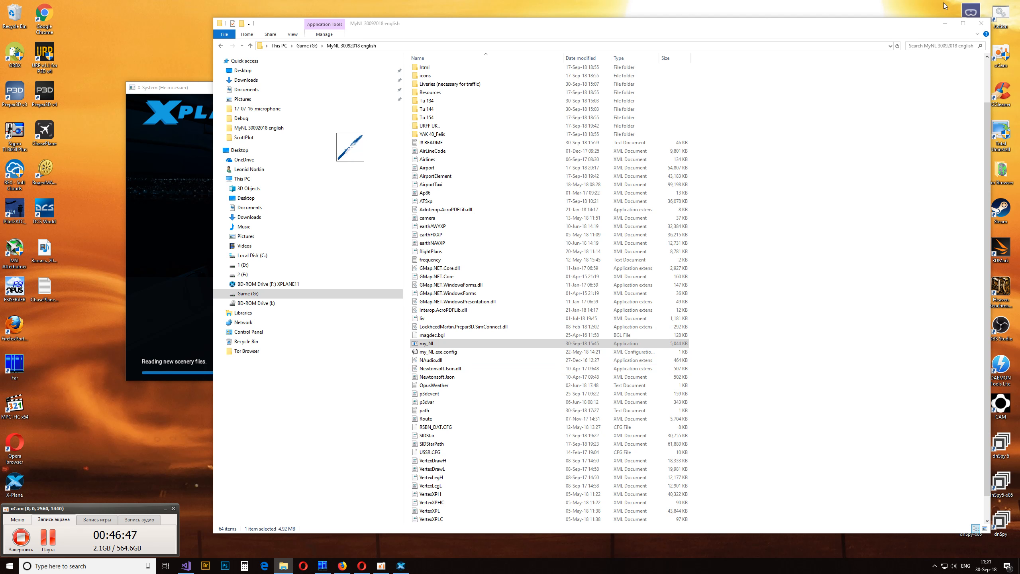
{"action": "left_click", "coordinate": [945, 23]}
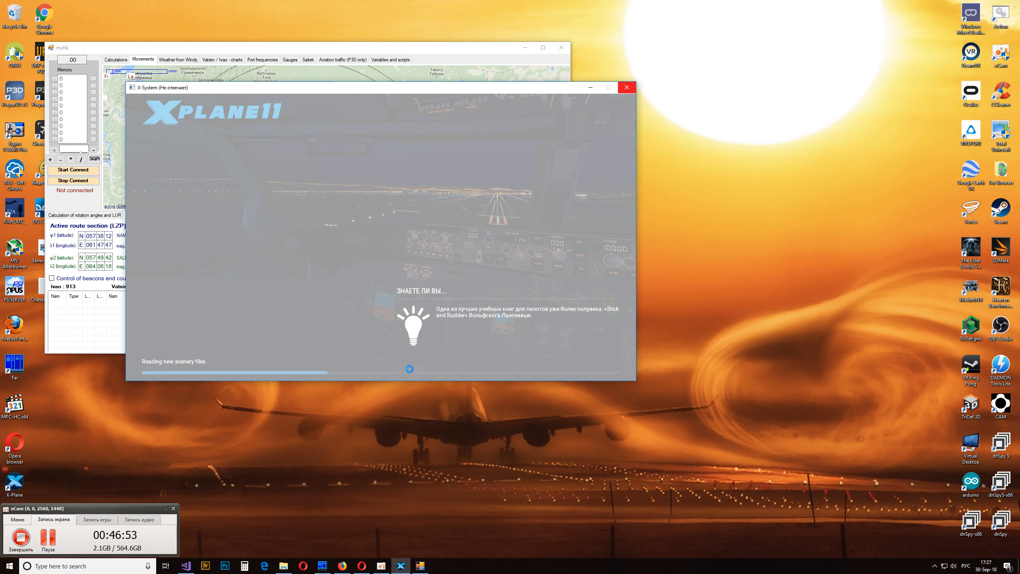
{"action": "left_click_drag", "start_coordinate": [341, 51], "coordinate": [692, 154]}
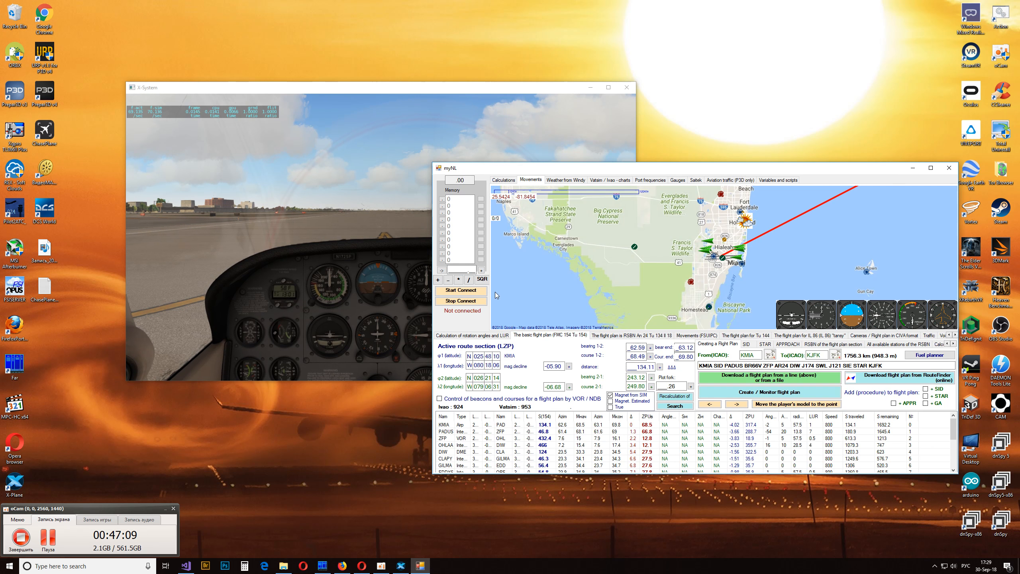
- Maximize X-Plane, bring the connected myNL window over it and check the aircraft's position near Miami on the map
{"action": "double_click", "coordinate": [502, 90]}
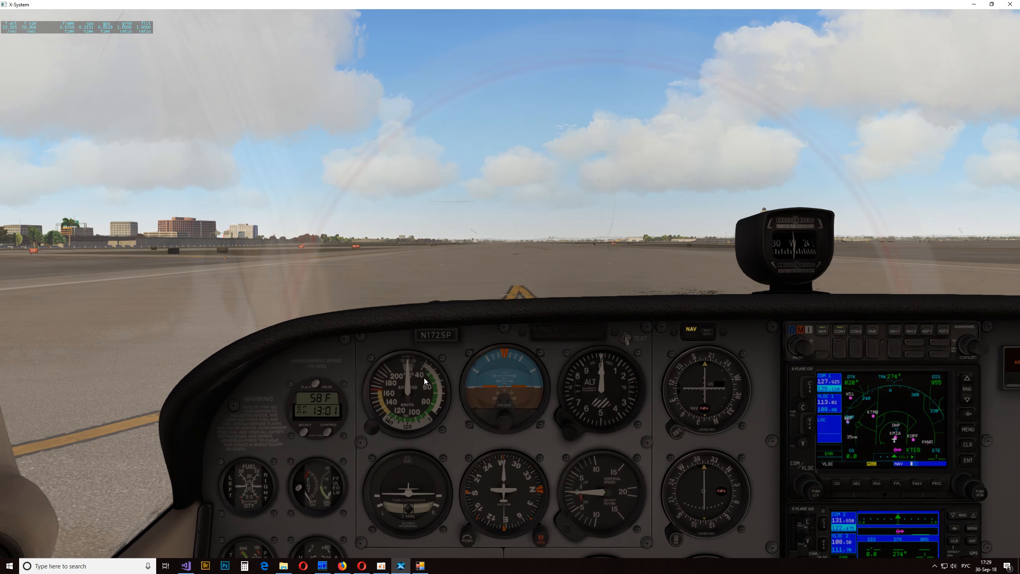
{"action": "left_click", "coordinate": [422, 566]}
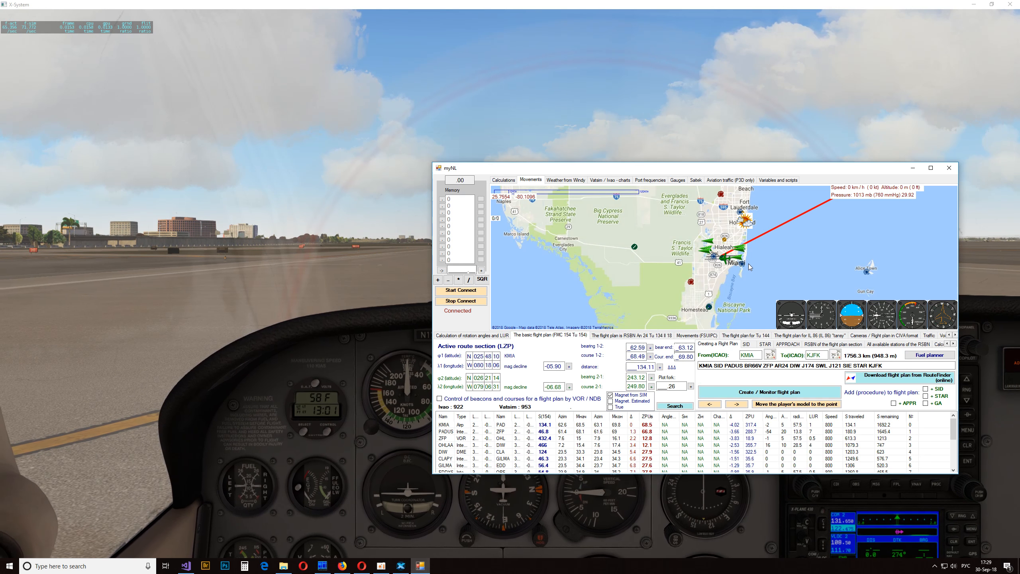
{"action": "scroll", "coordinate": [624, 297], "scroll_direction": "up", "scroll_amount": 1}
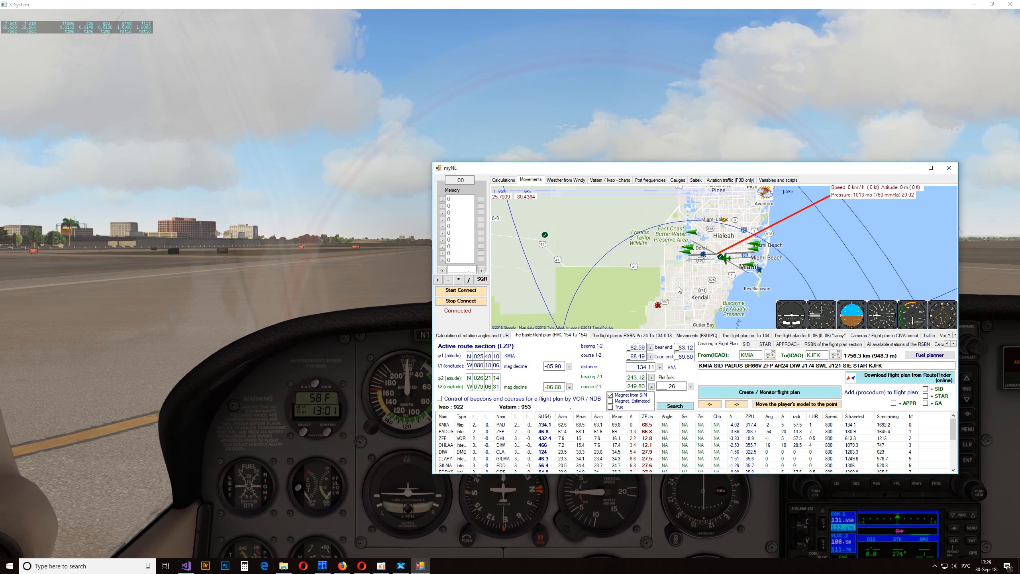
{"action": "scroll", "coordinate": [725, 259], "scroll_direction": "down", "scroll_amount": 1}
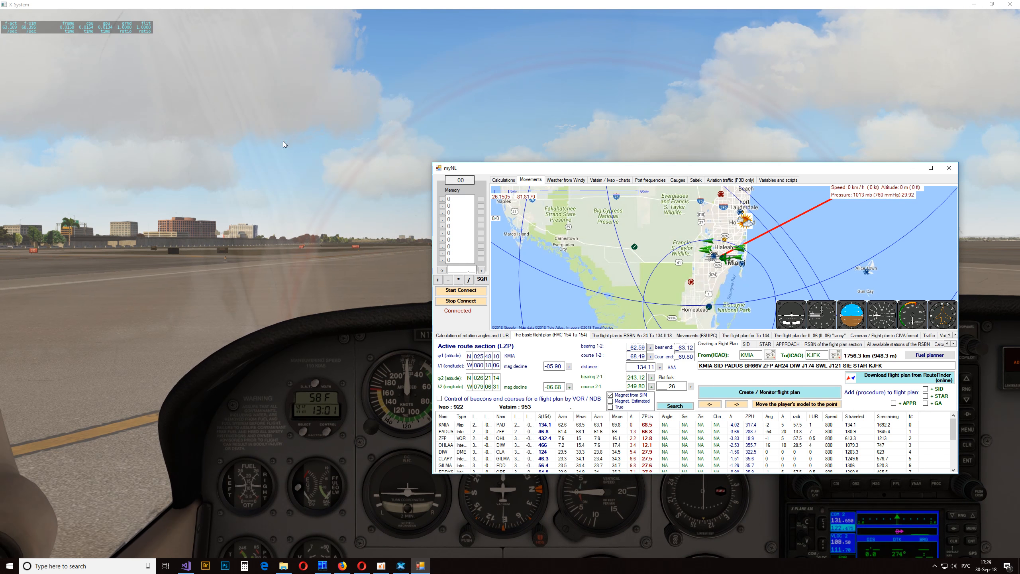
- Examine the UDP receive and send ports in the X-Plane network settings
{"action": "left_click", "coordinate": [217, 130]}
{"action": "mouse_move", "coordinate": [253, 8]}
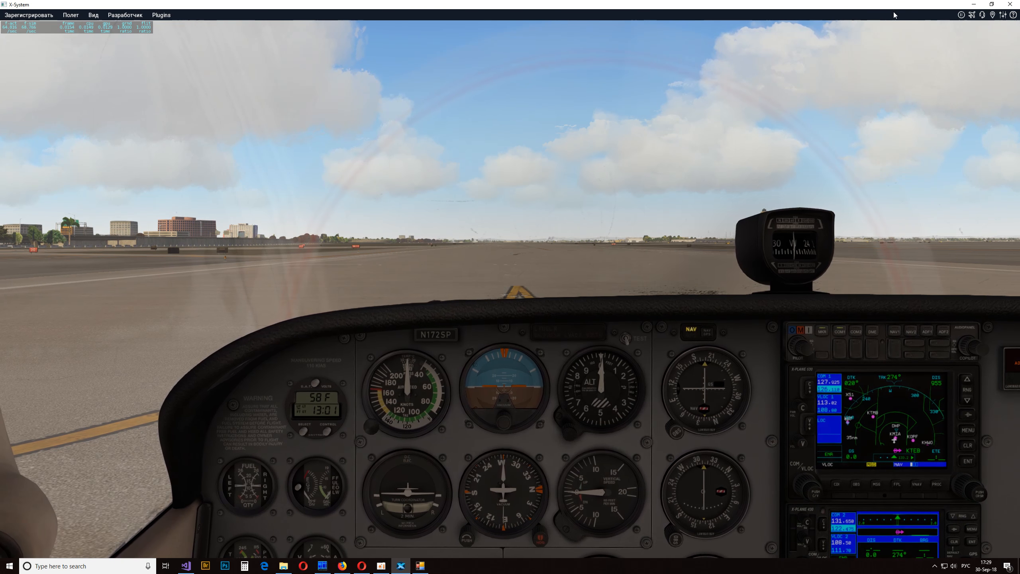
{"action": "left_click", "coordinate": [1003, 15]}
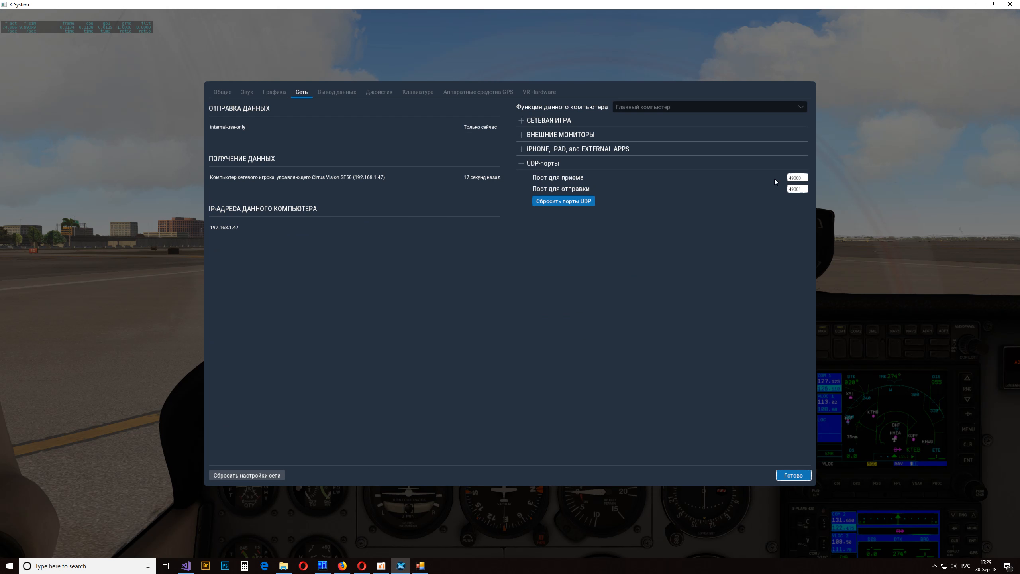
{"action": "left_click", "coordinate": [804, 176]}
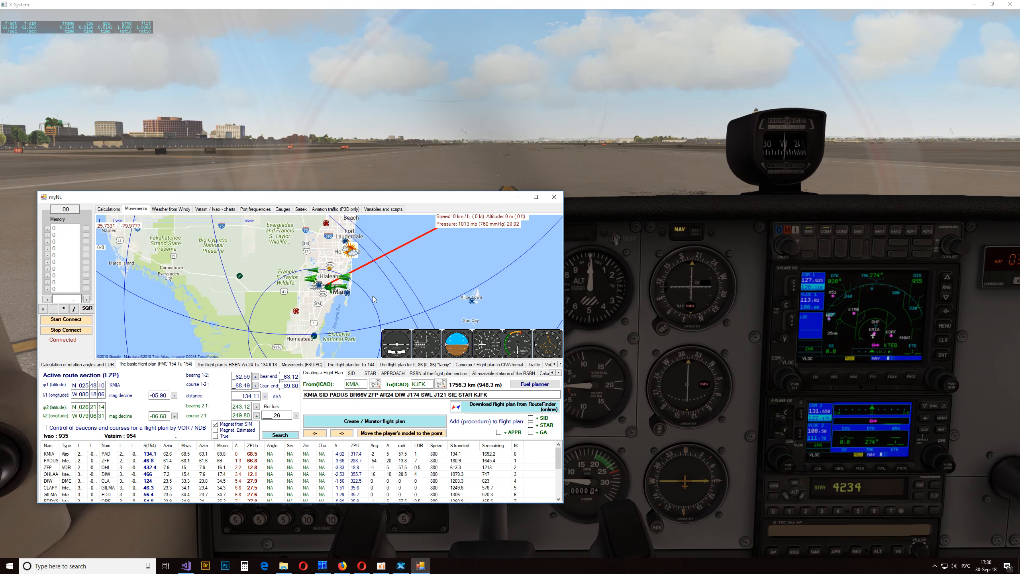
- Turn on the compass around the airplane and maximize myNL to view the whole Florida area on the map
{"action": "right_click", "coordinate": [373, 299]}
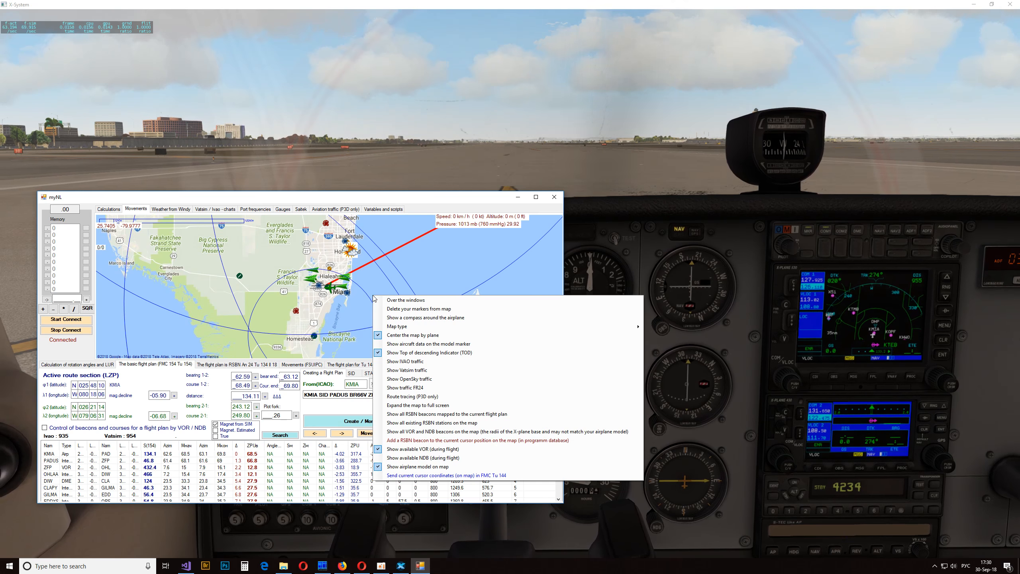
{"action": "left_click", "coordinate": [407, 317]}
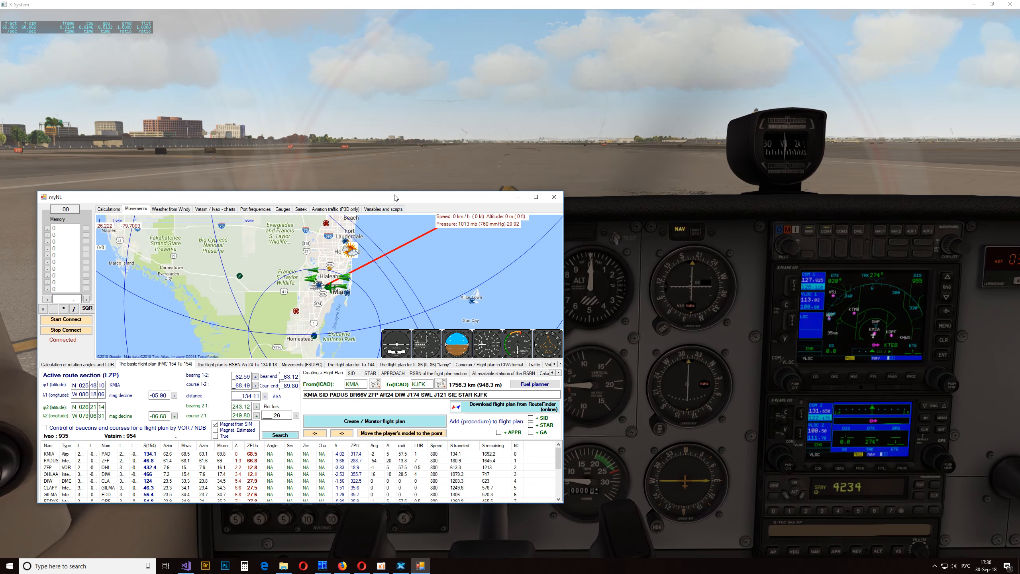
{"action": "double_click", "coordinate": [394, 198]}
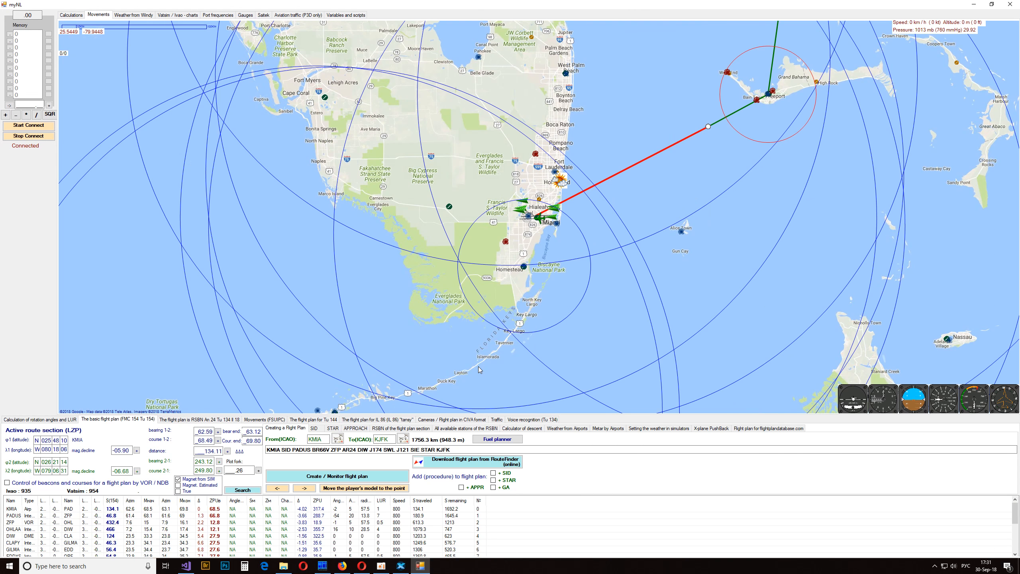
{"action": "scroll", "coordinate": [541, 220], "scroll_direction": "down", "scroll_amount": 2}
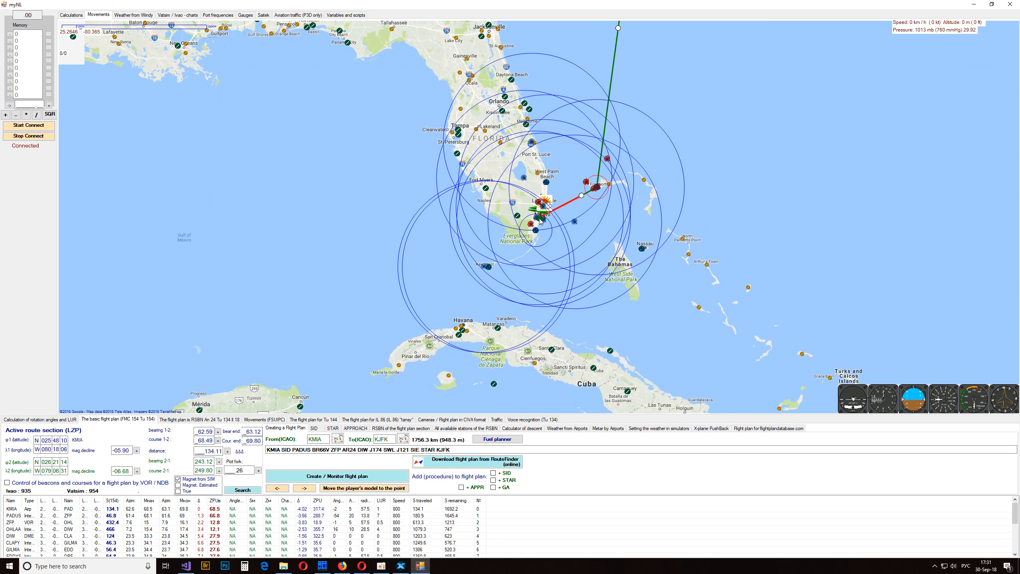
{"action": "scroll", "coordinate": [540, 220], "scroll_direction": "down", "scroll_amount": 1}
{"action": "scroll", "coordinate": [540, 221], "scroll_direction": "up", "scroll_amount": 2}
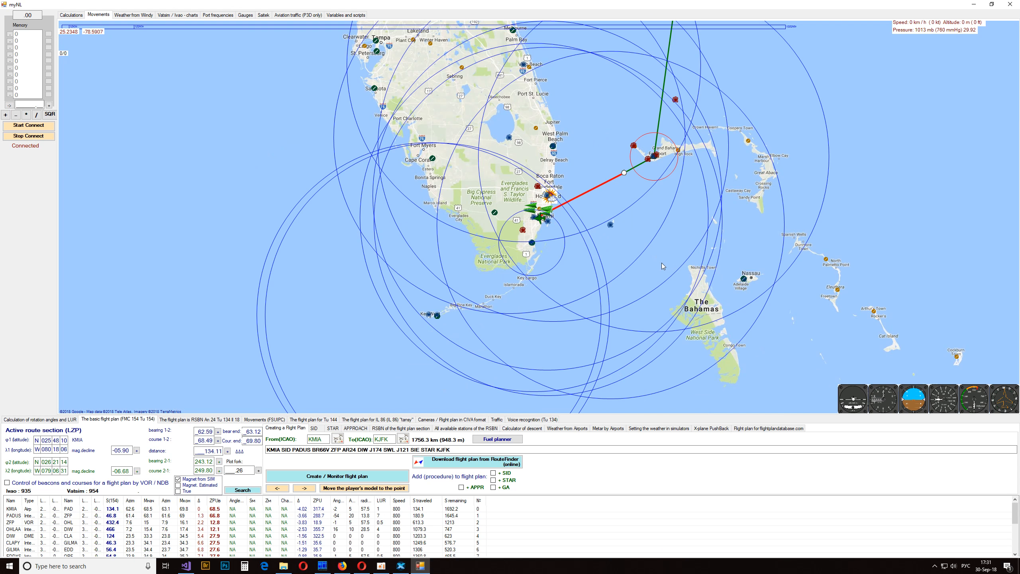
- Turn off the compass around the airplane and view the Miami area up close
{"action": "right_click", "coordinate": [636, 268]}
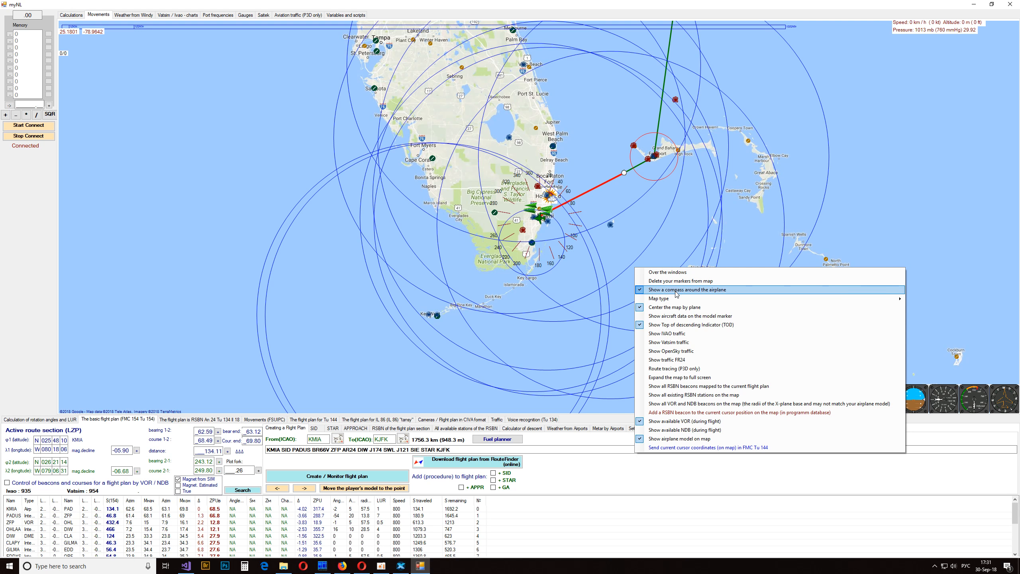
{"action": "left_click", "coordinate": [676, 290]}
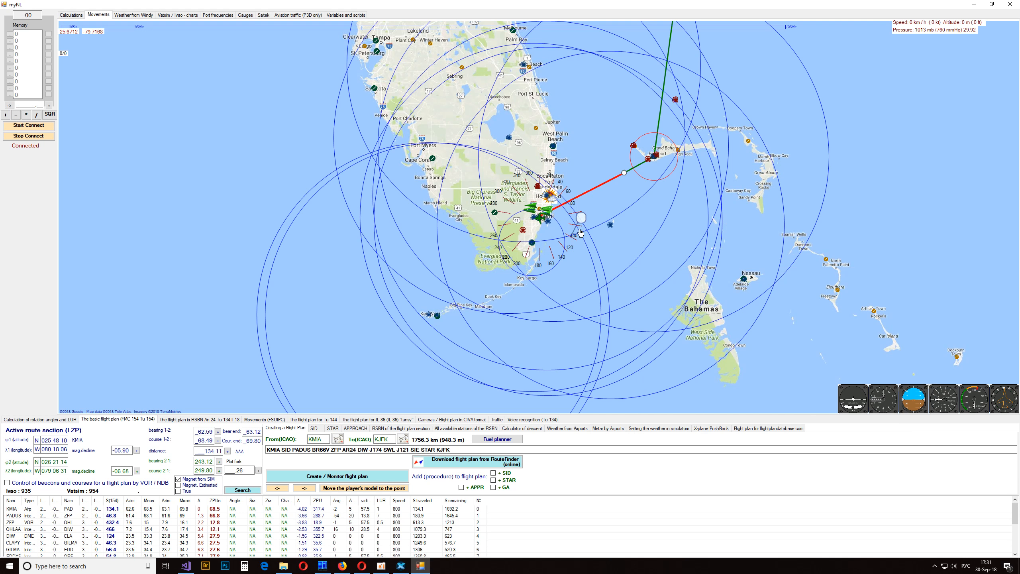
{"action": "scroll", "coordinate": [596, 277], "scroll_direction": "up", "scroll_amount": 2}
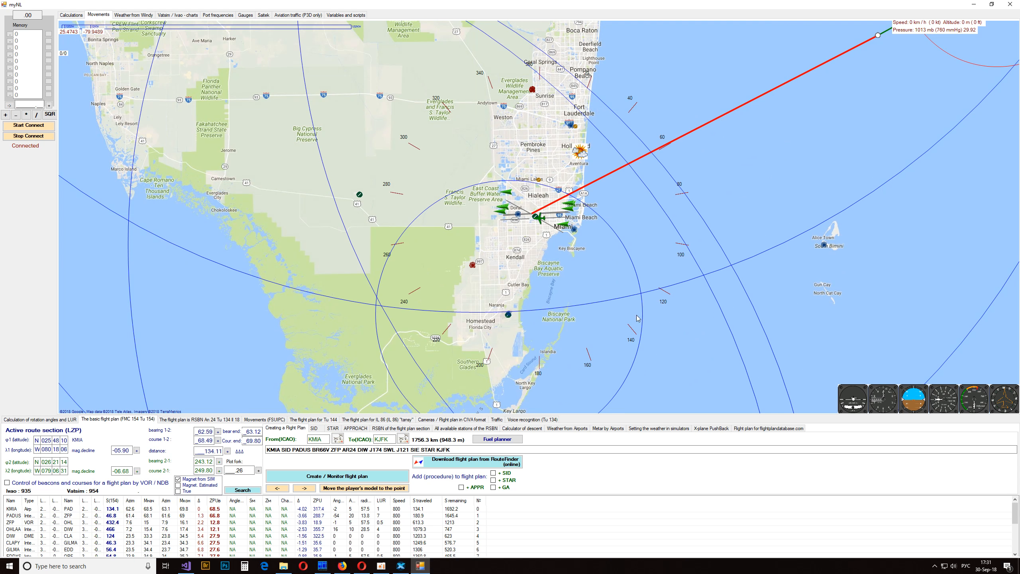
- Look through the available map types and turn off centering the map by plane
{"action": "right_click", "coordinate": [586, 256]}
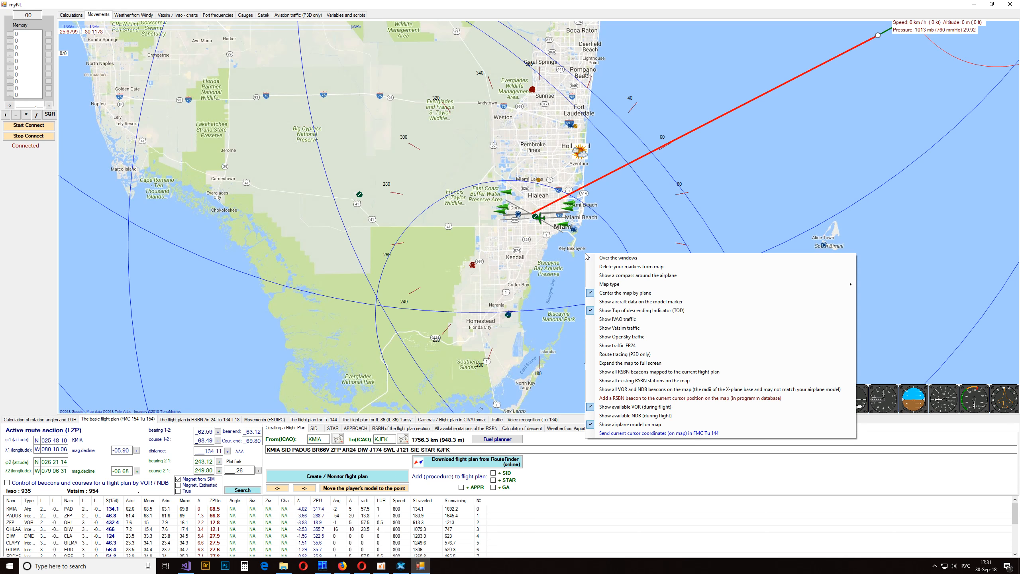
{"action": "mouse_move", "coordinate": [618, 285]}
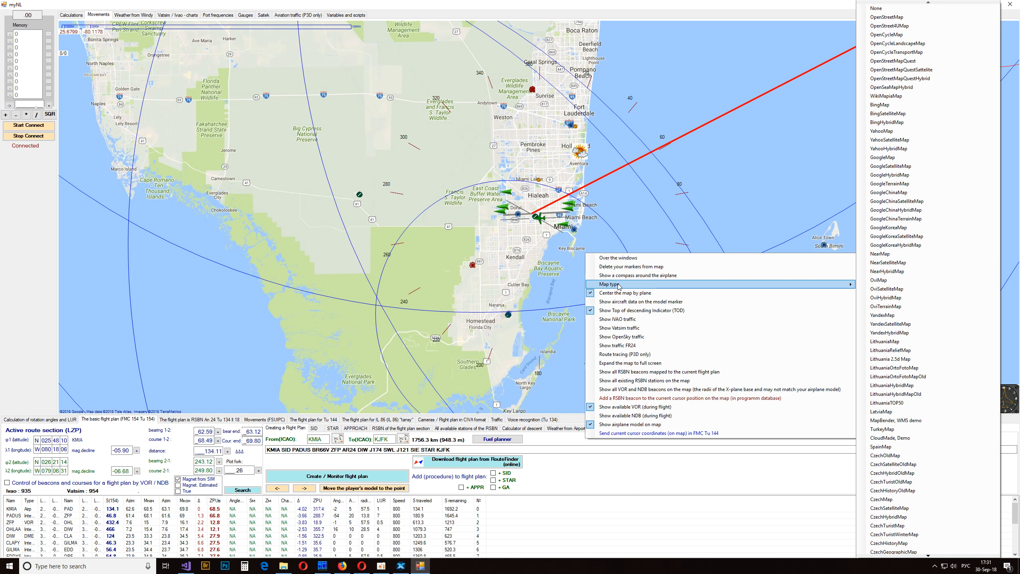
{"action": "left_click", "coordinate": [618, 292]}
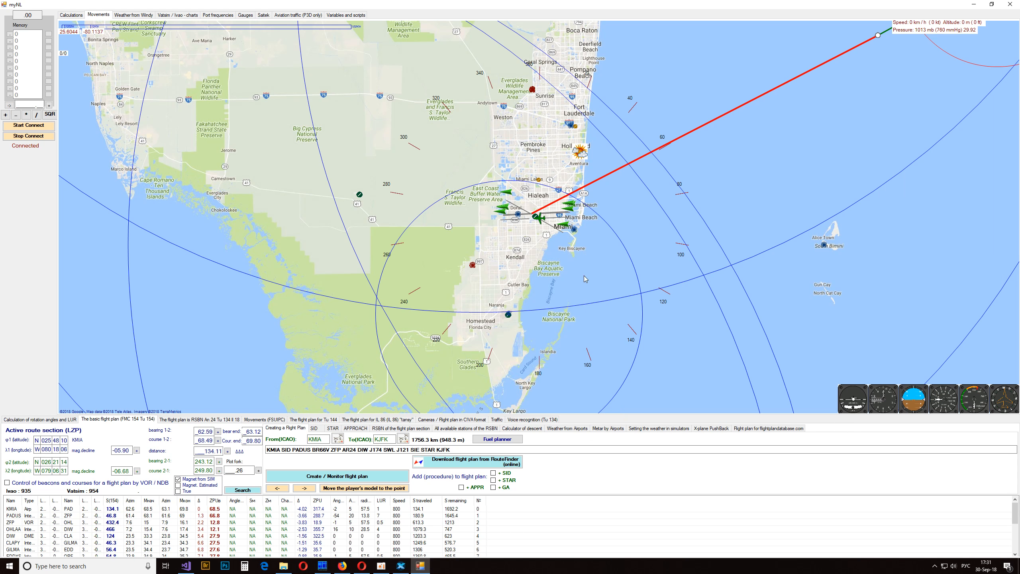
- Show the aircraft data on the model marker for a moment and hide it again
{"action": "right_click", "coordinate": [584, 276]}
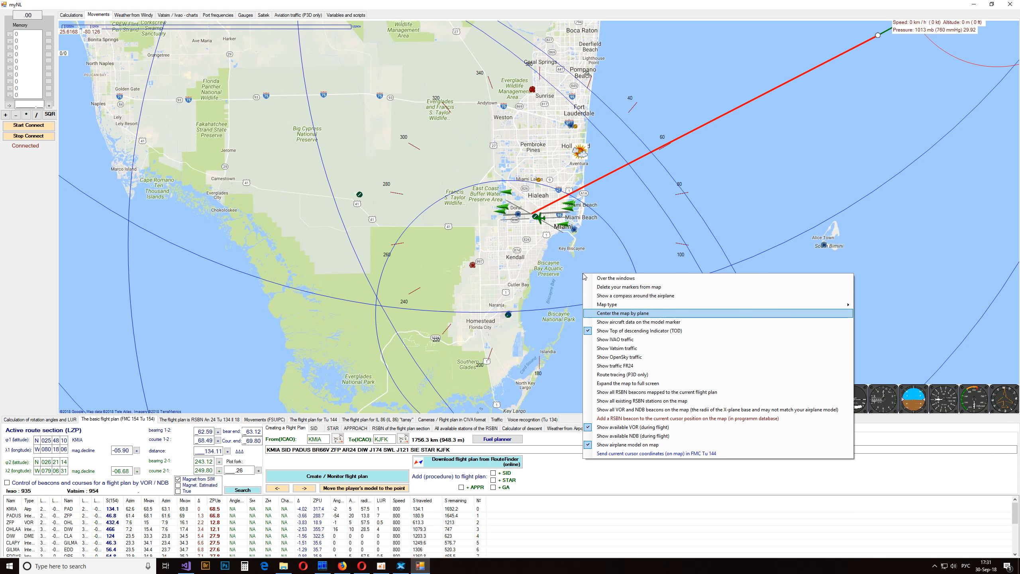
{"action": "left_click", "coordinate": [607, 324]}
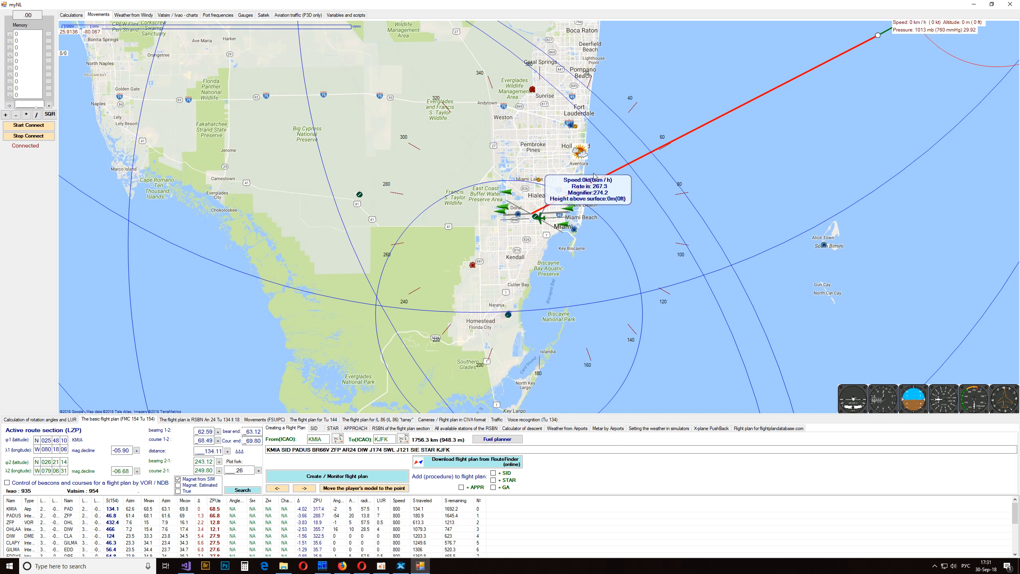
{"action": "right_click", "coordinate": [619, 289]}
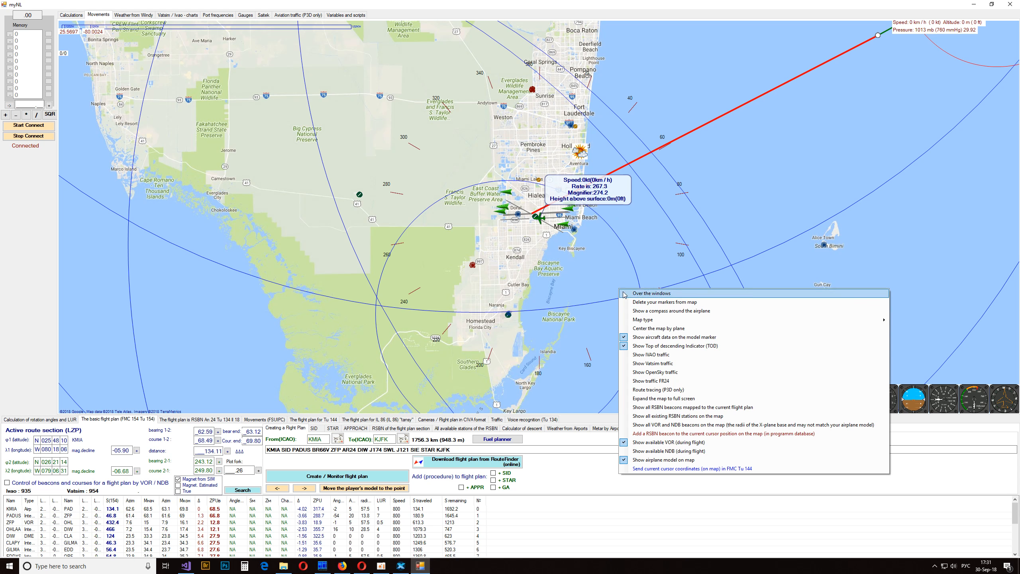
{"action": "left_click", "coordinate": [642, 339]}
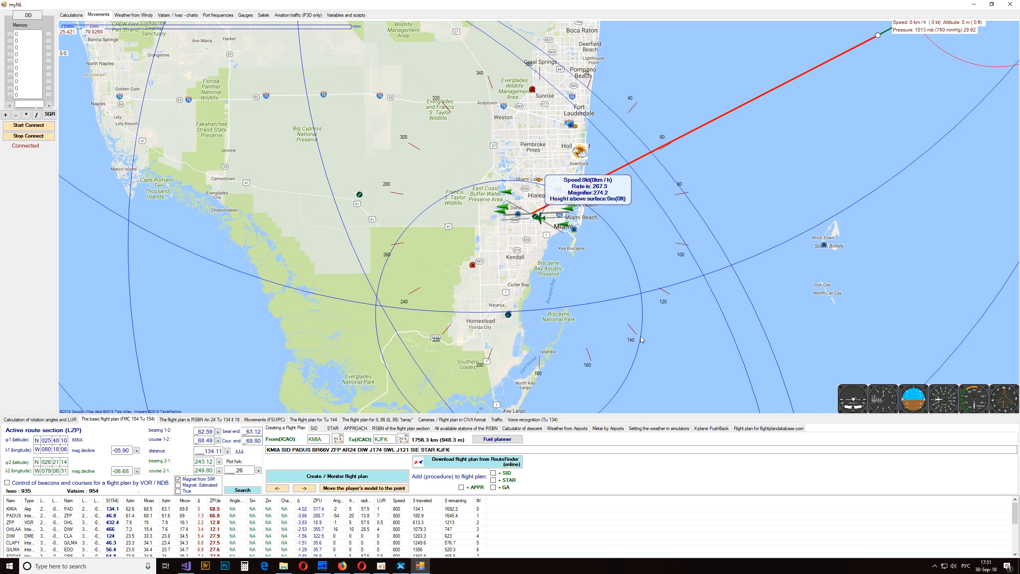
- Disconnect myNL from the simulator and open the path settings file from the MyNL 30092018 english folder
{"action": "right_click", "coordinate": [618, 297]}
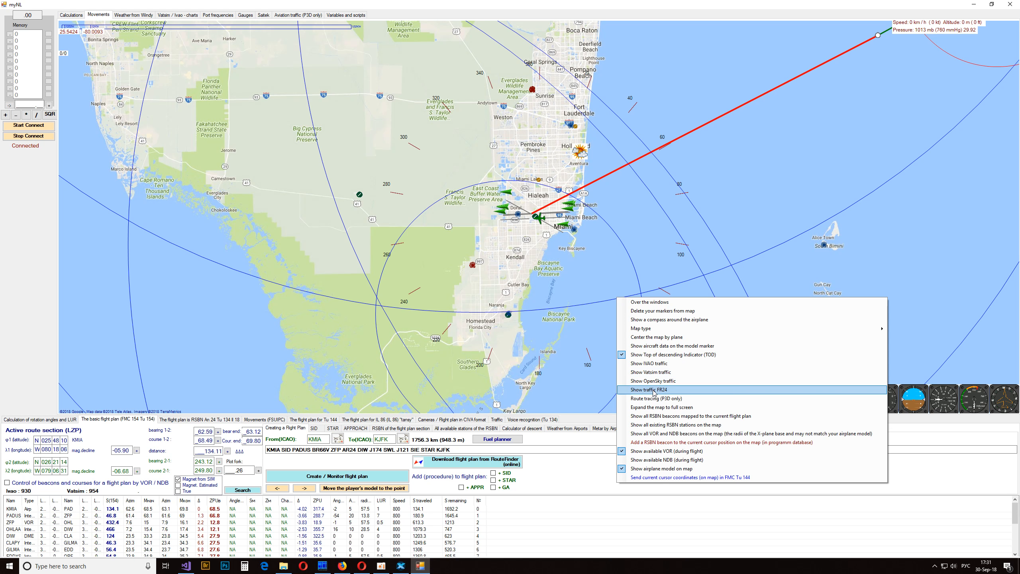
{"action": "left_click", "coordinate": [8, 137]}
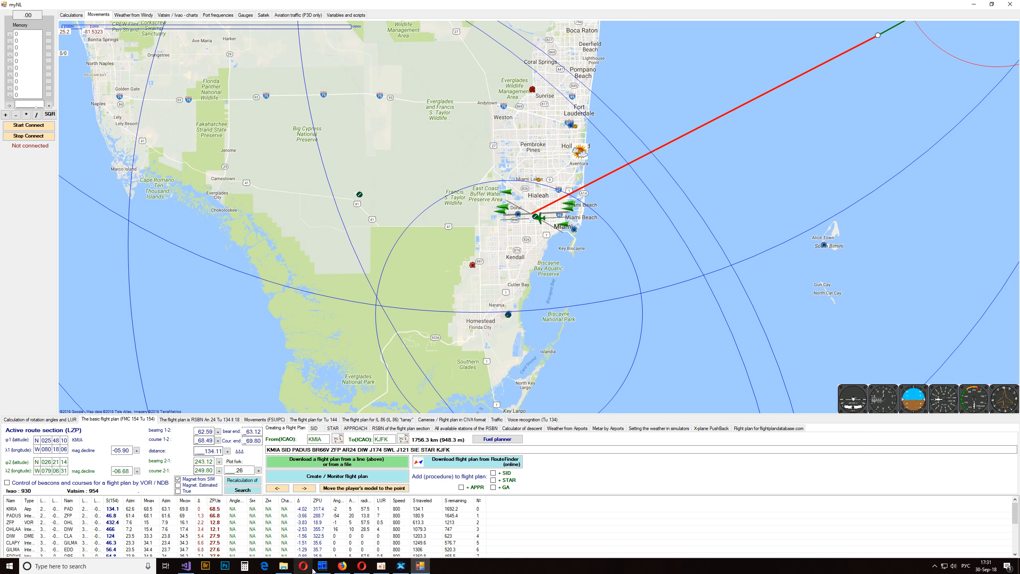
{"action": "left_click", "coordinate": [284, 566]}
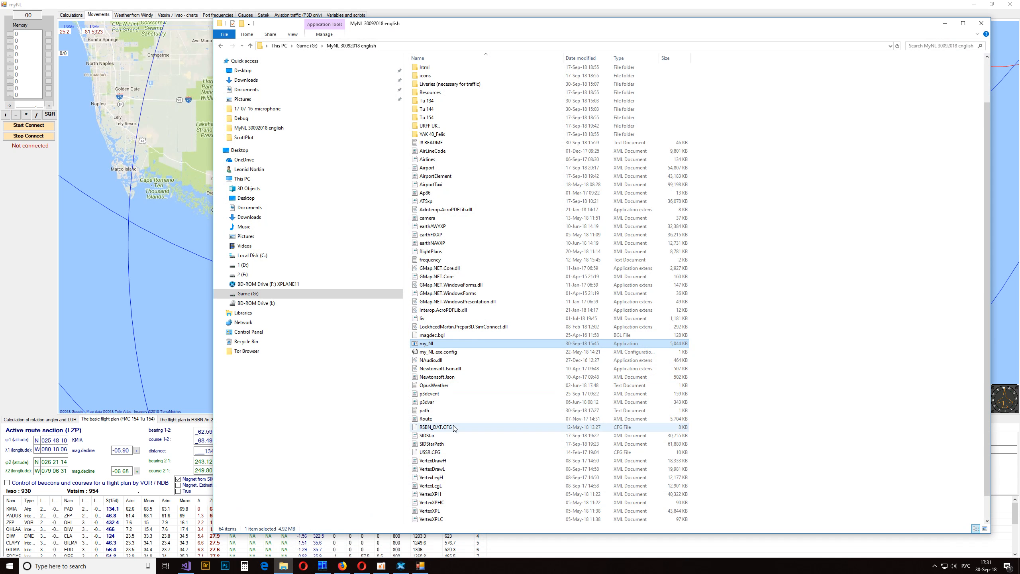
{"action": "double_click", "coordinate": [424, 410]}
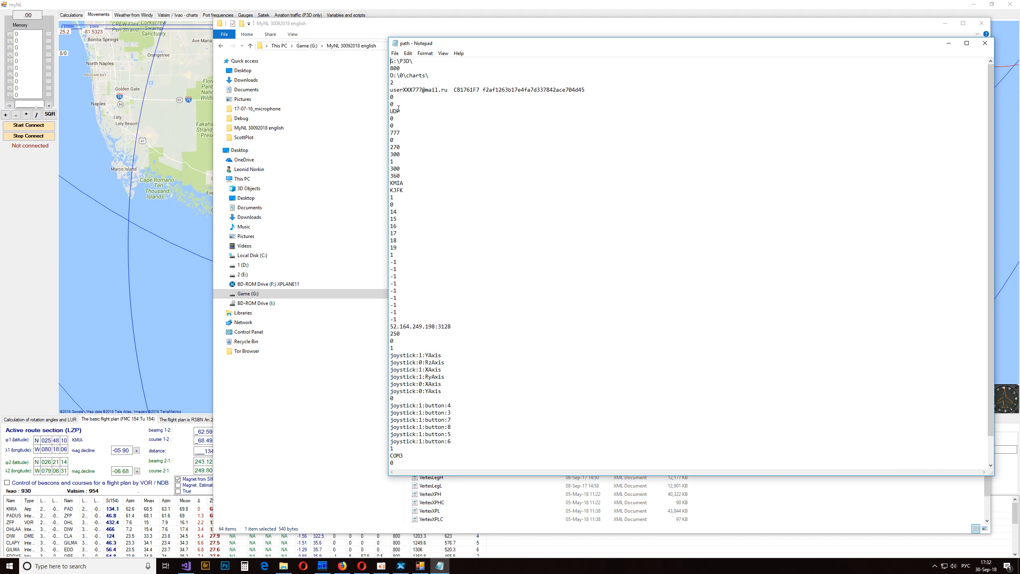
- Look up the startup setting for Ivao, Vatsim and OpenSky traffic in the README file and close the README
{"action": "left_click_drag", "start_coordinate": [403, 126], "coordinate": [388, 126]}
{"action": "mouse_move", "coordinate": [437, 570]}
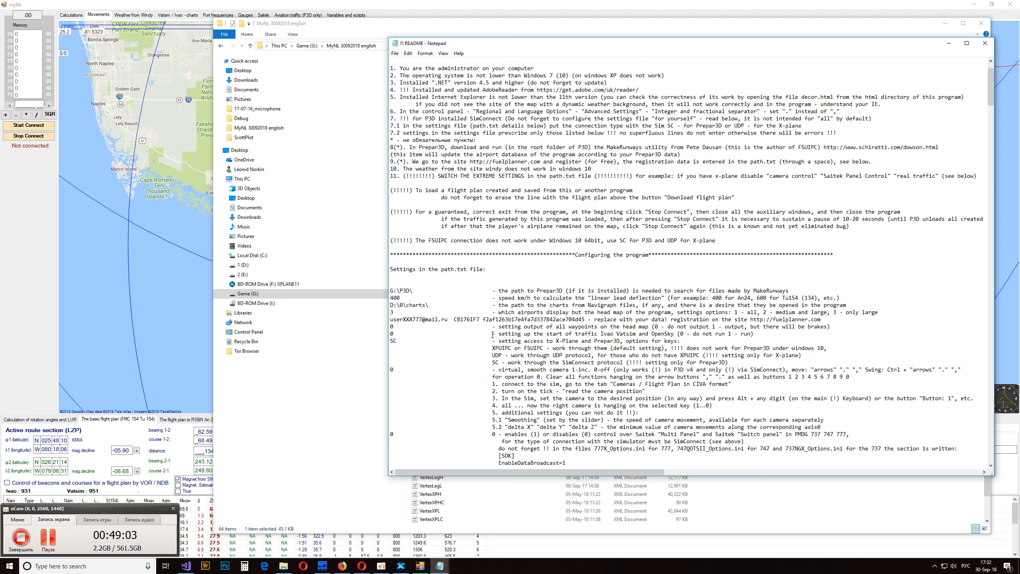
{"action": "left_click_drag", "start_coordinate": [492, 333], "coordinate": [754, 334]}
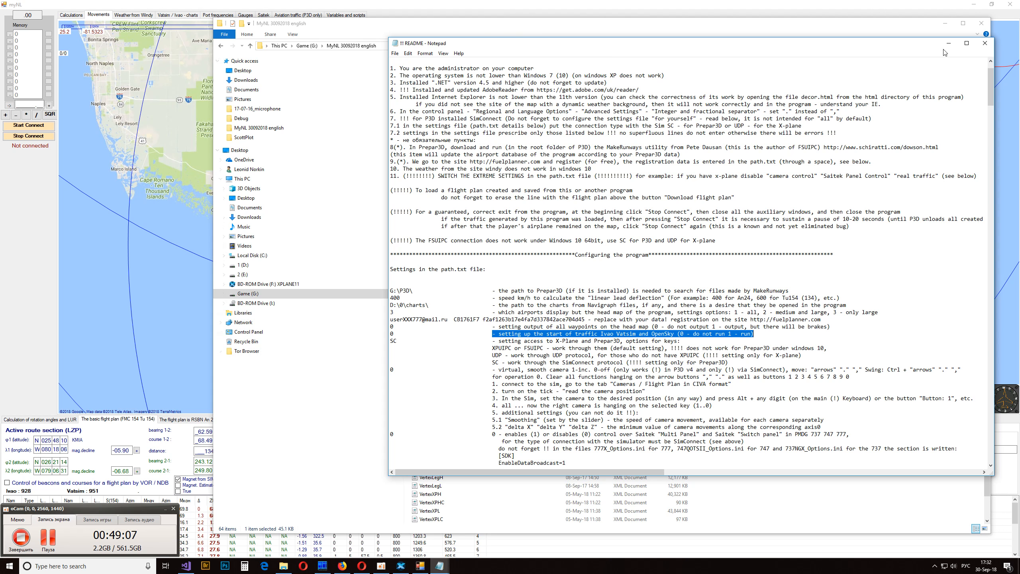
{"action": "left_click", "coordinate": [984, 43]}
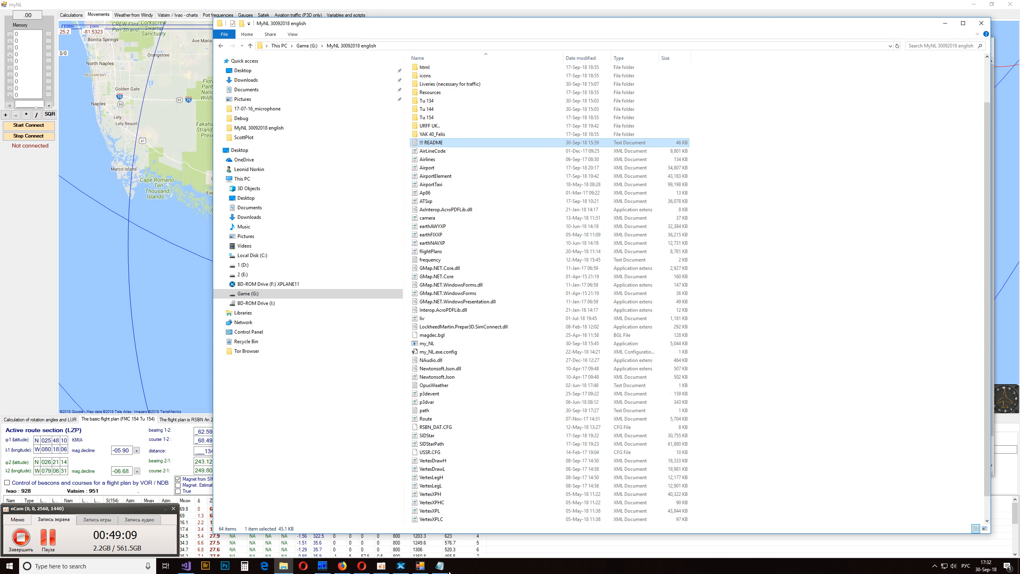
- Set the traffic startup value on the line above UDP to 1 in the path file and save the file
{"action": "left_click", "coordinate": [440, 566]}
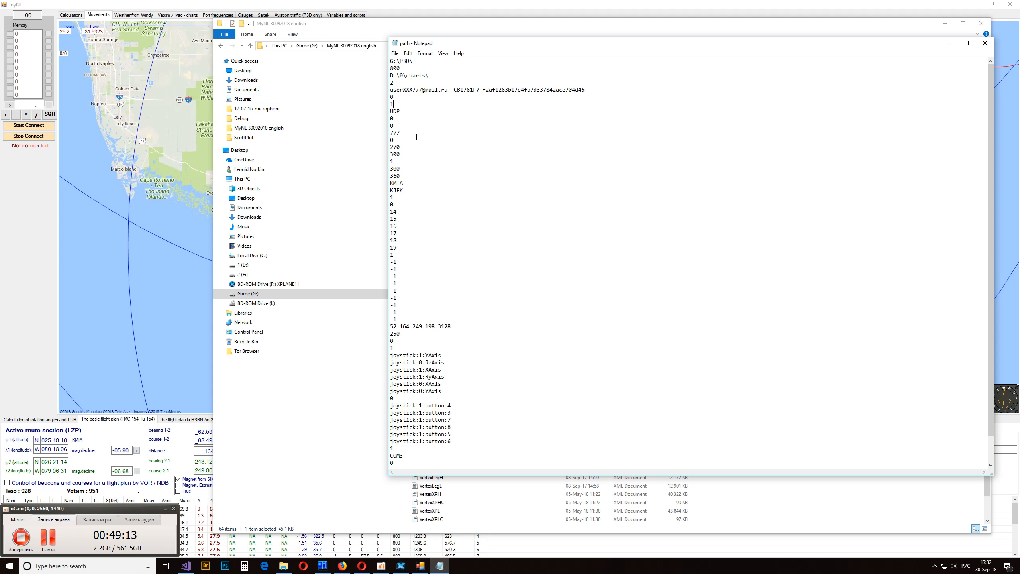
{"action": "left_click", "coordinate": [397, 54]}
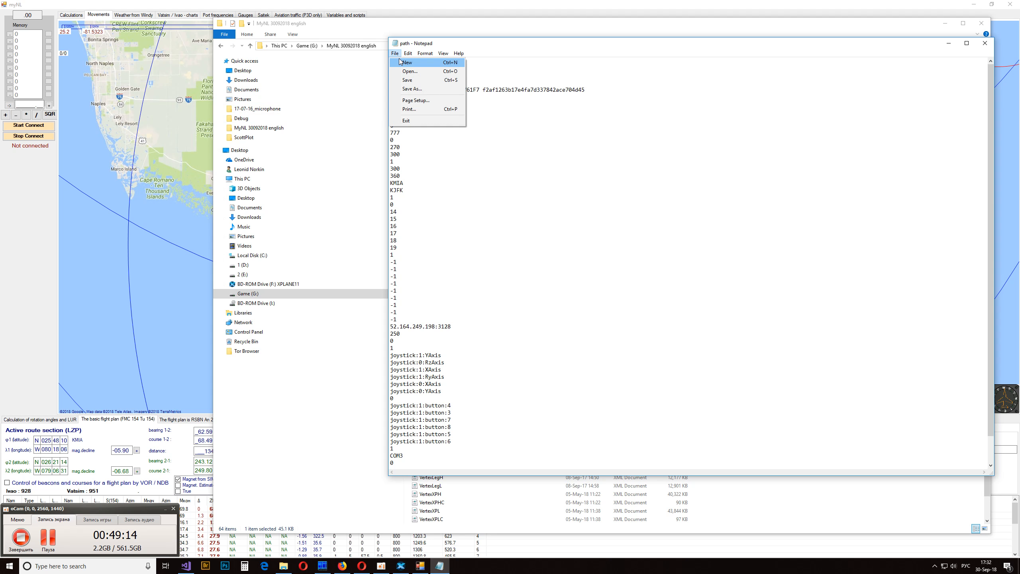
{"action": "left_click", "coordinate": [412, 81]}
- Close myNL and restart it with my_NL from the MyNL 30092018 english folder
{"action": "left_click", "coordinate": [110, 231]}
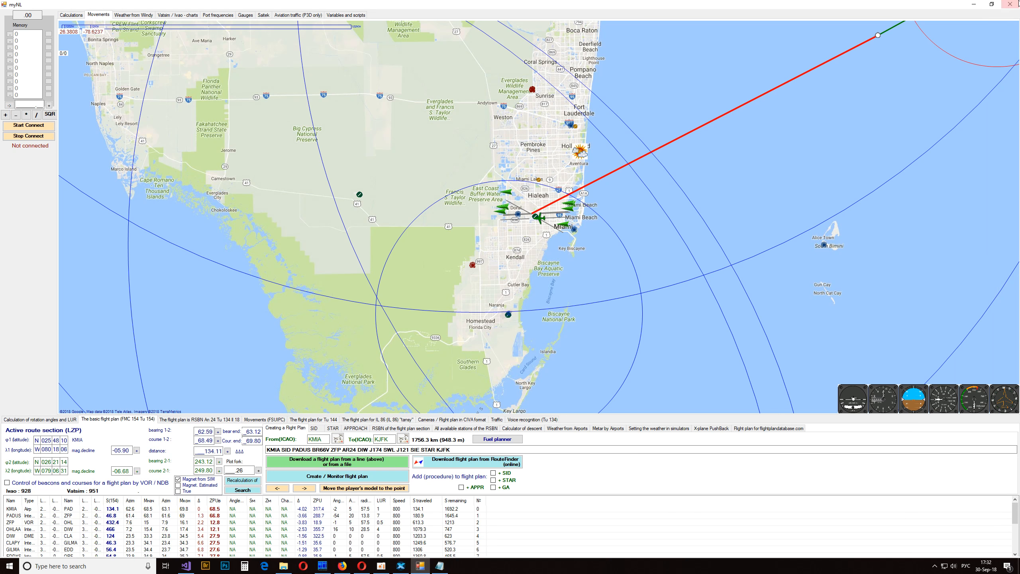
{"action": "left_click", "coordinate": [1011, 4]}
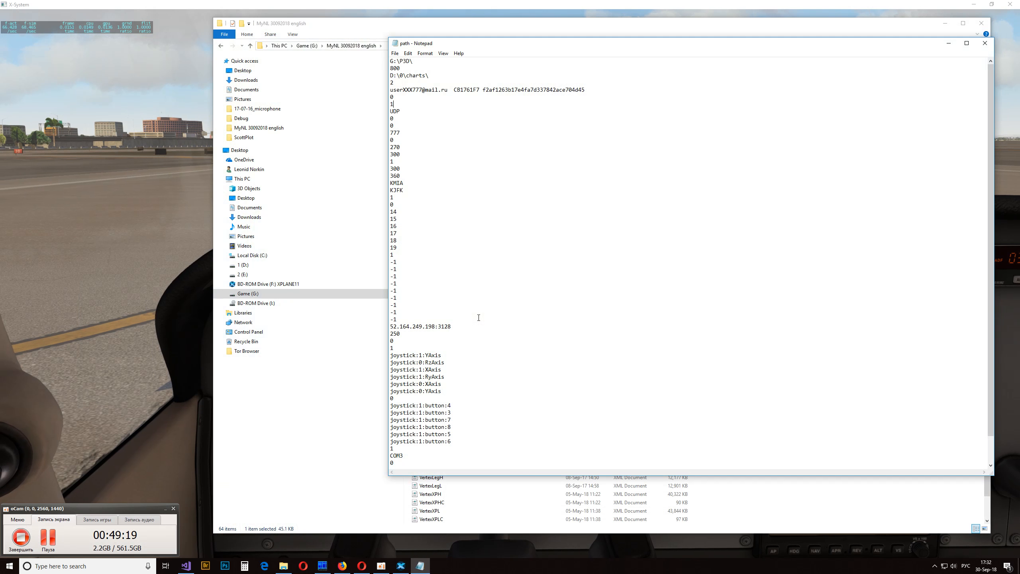
{"action": "left_click", "coordinate": [476, 486]}
{"action": "left_click", "coordinate": [458, 345]}
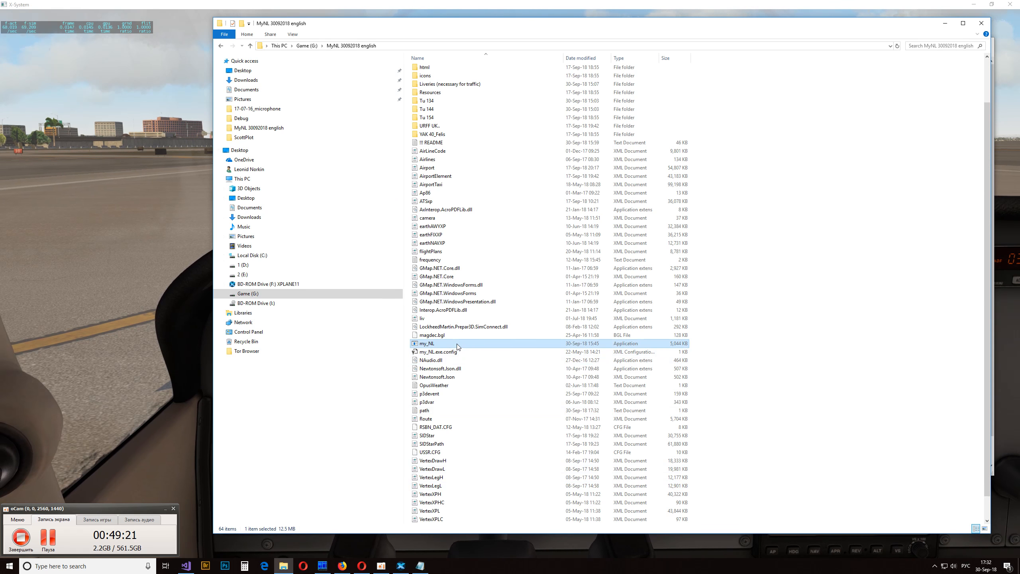
{"action": "double_click", "coordinate": [458, 345]}
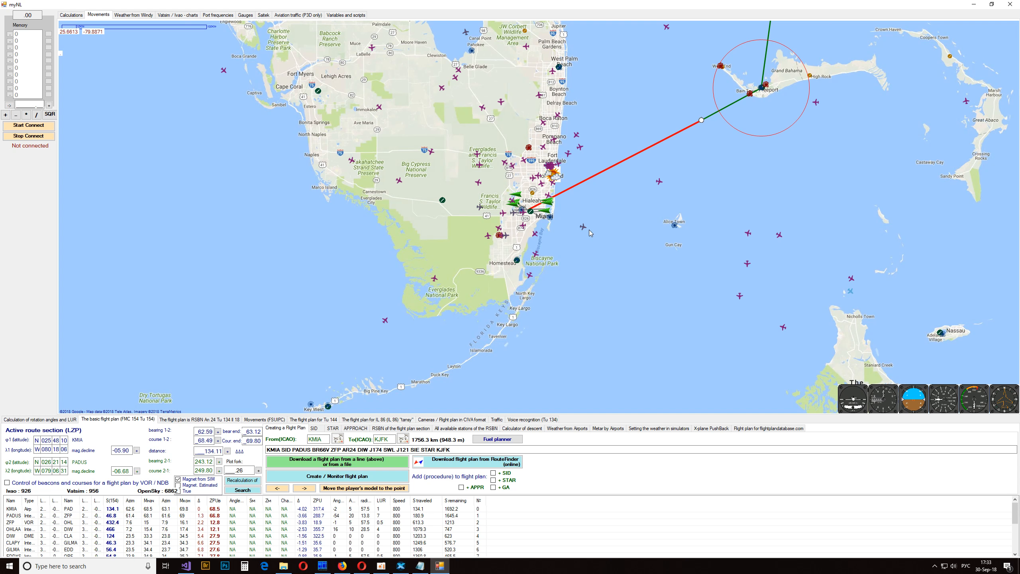
- Turn off the OpenSky traffic on the map
{"action": "mouse_move", "coordinate": [584, 230]}
{"action": "right_click", "coordinate": [608, 243]}
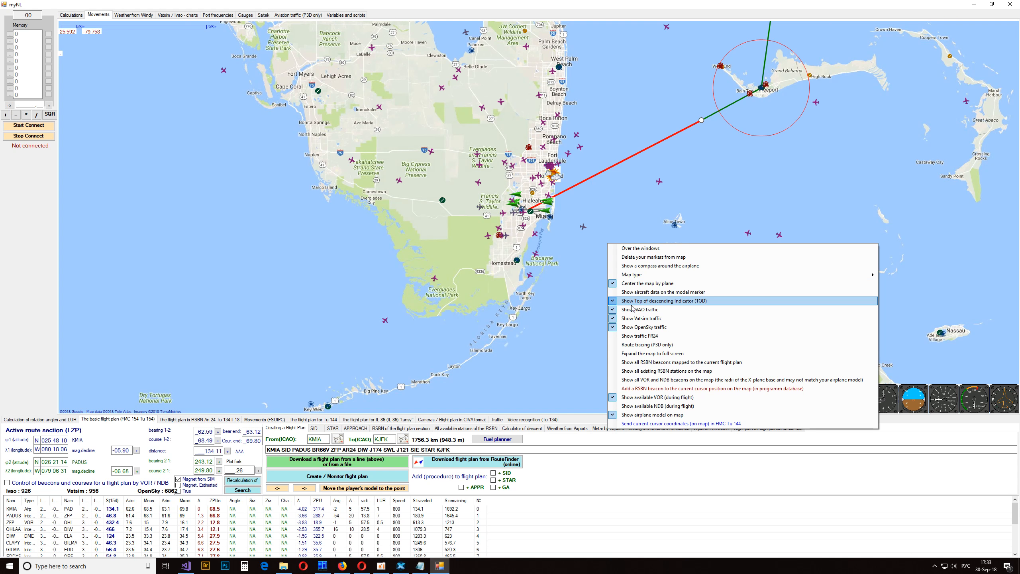
{"action": "left_click", "coordinate": [654, 327]}
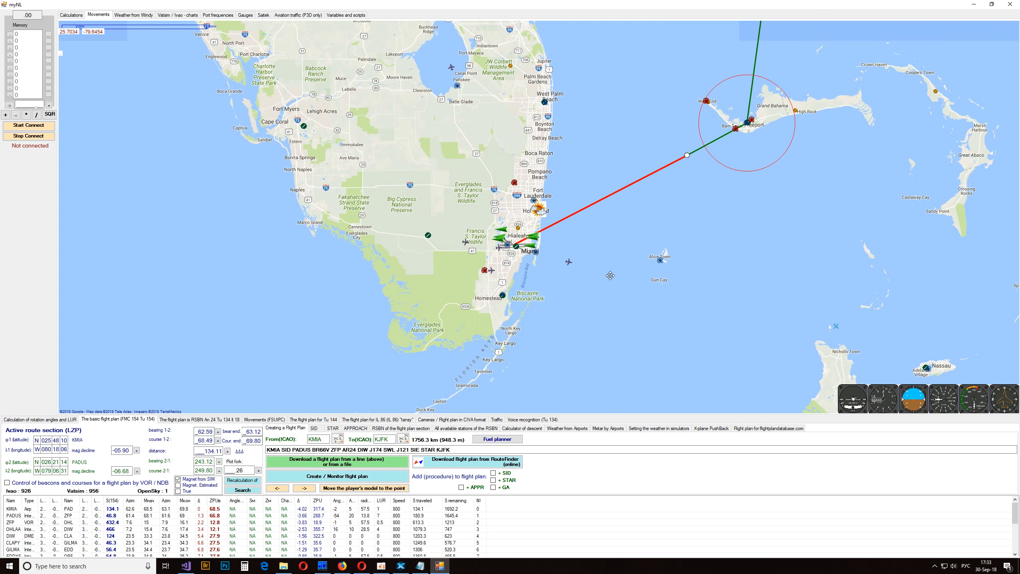
{"action": "right_click", "coordinate": [609, 275]}
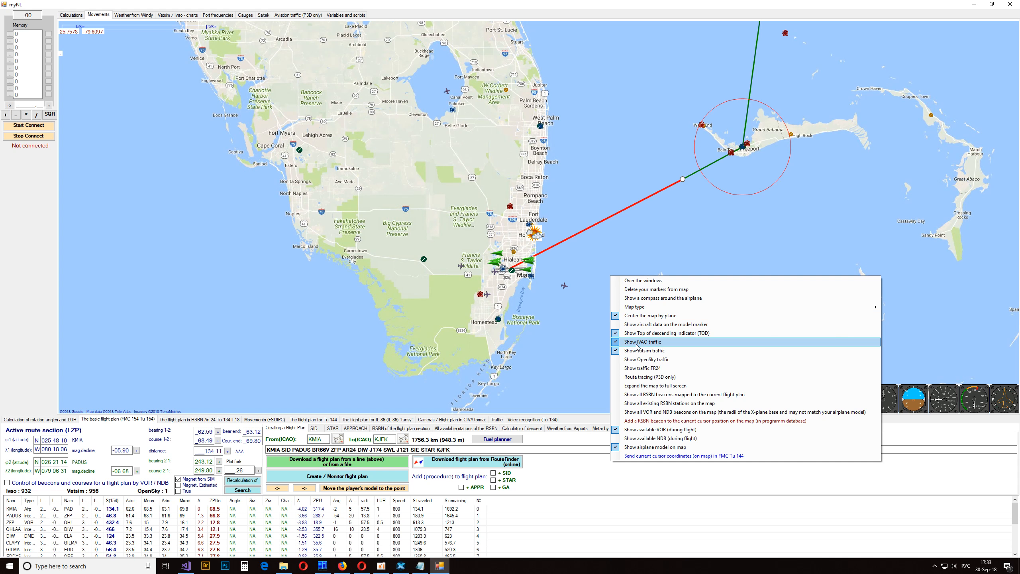
{"action": "left_click", "coordinate": [636, 346]}
{"action": "right_click", "coordinate": [612, 294]}
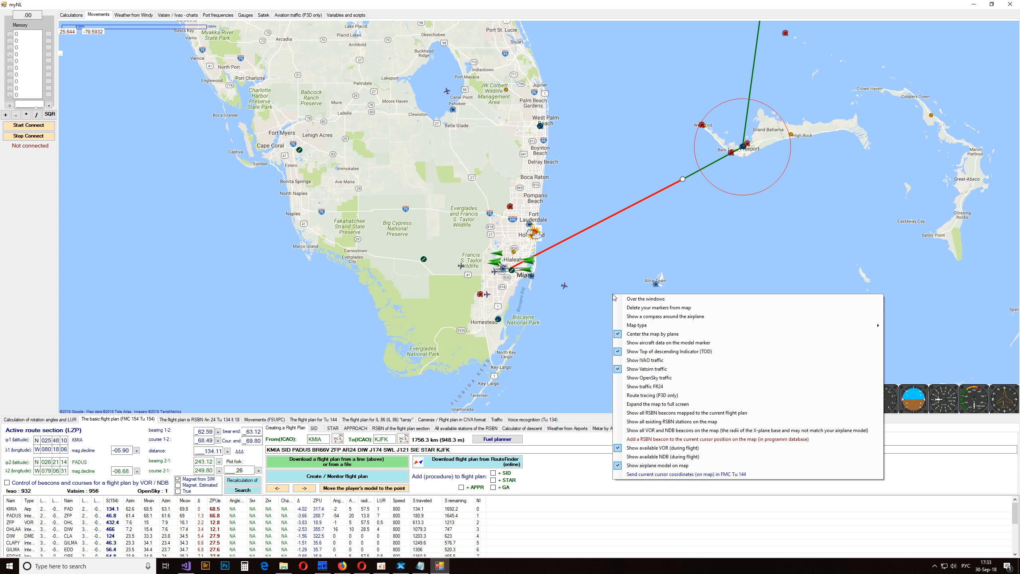
{"action": "left_click", "coordinate": [649, 364]}
- Turn off the Vatsim traffic and display the details of an IVAO aircraft over the Atlantic near Bermuda
{"action": "right_click", "coordinate": [592, 320]}
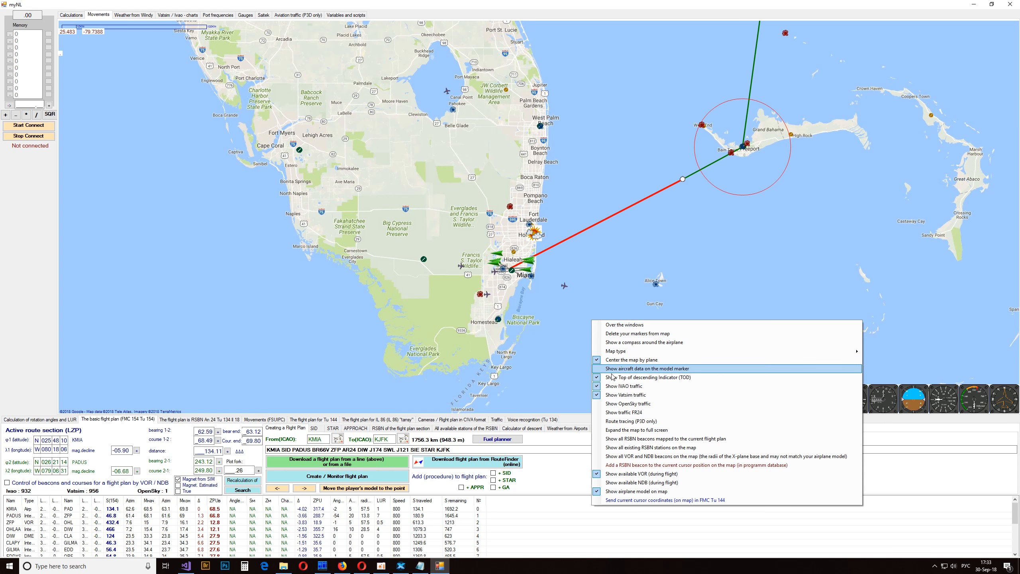
{"action": "left_click", "coordinate": [614, 395]}
{"action": "scroll", "coordinate": [603, 282], "scroll_direction": "down", "scroll_amount": 4}
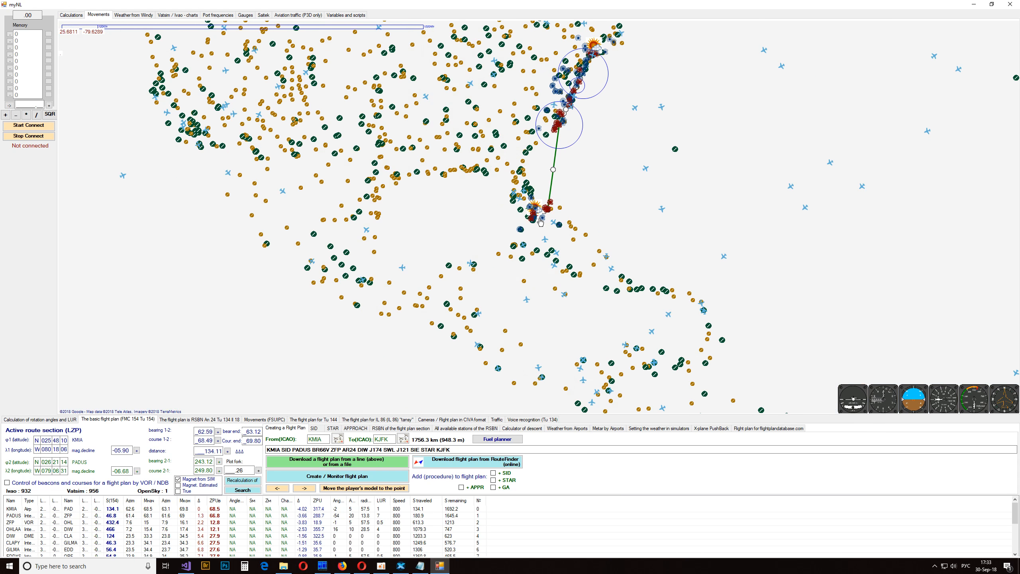
{"action": "left_click_drag", "start_coordinate": [663, 247], "coordinate": [537, 290]}
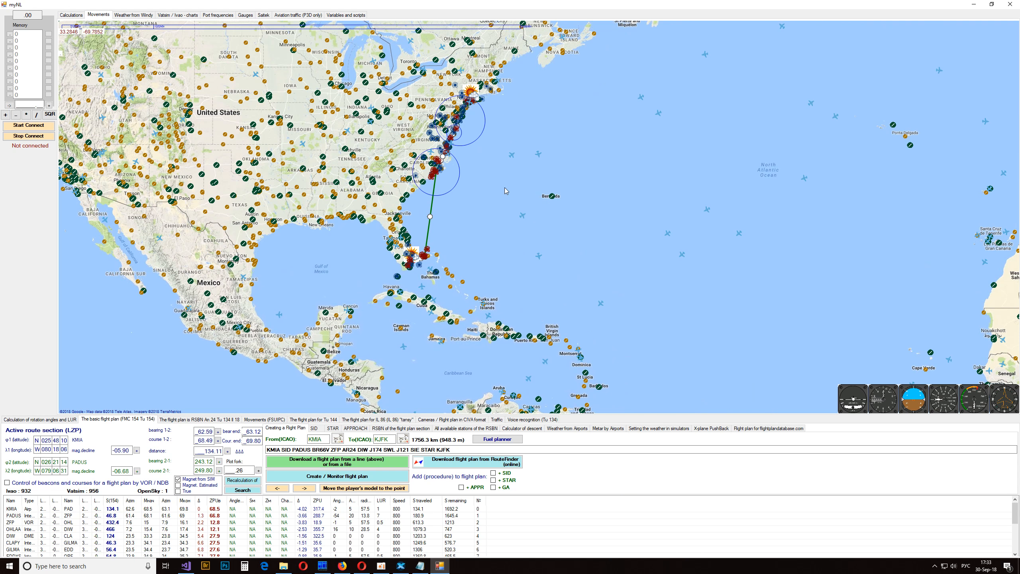
{"action": "right_click", "coordinate": [565, 229]}
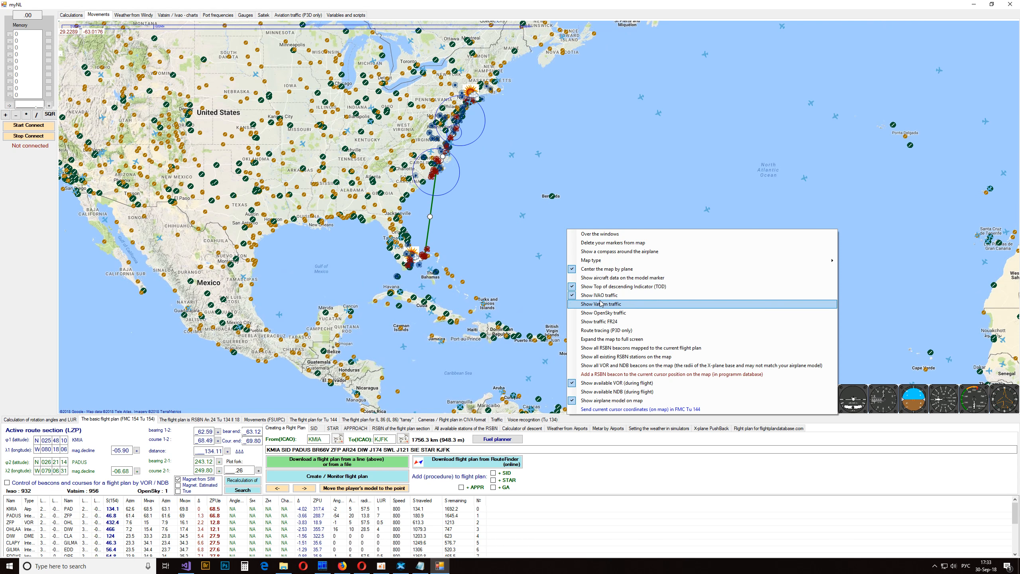
{"action": "left_click", "coordinate": [523, 219]}
{"action": "mouse_move", "coordinate": [521, 218]}
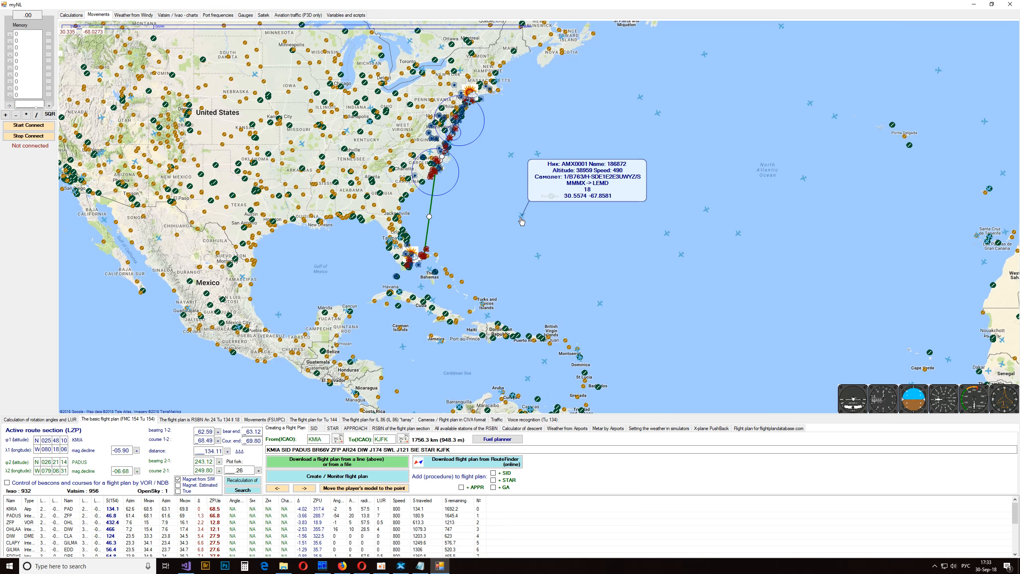
- Expand the map to full screen for a moment and return to the normal layout
{"action": "right_click", "coordinate": [598, 247]}
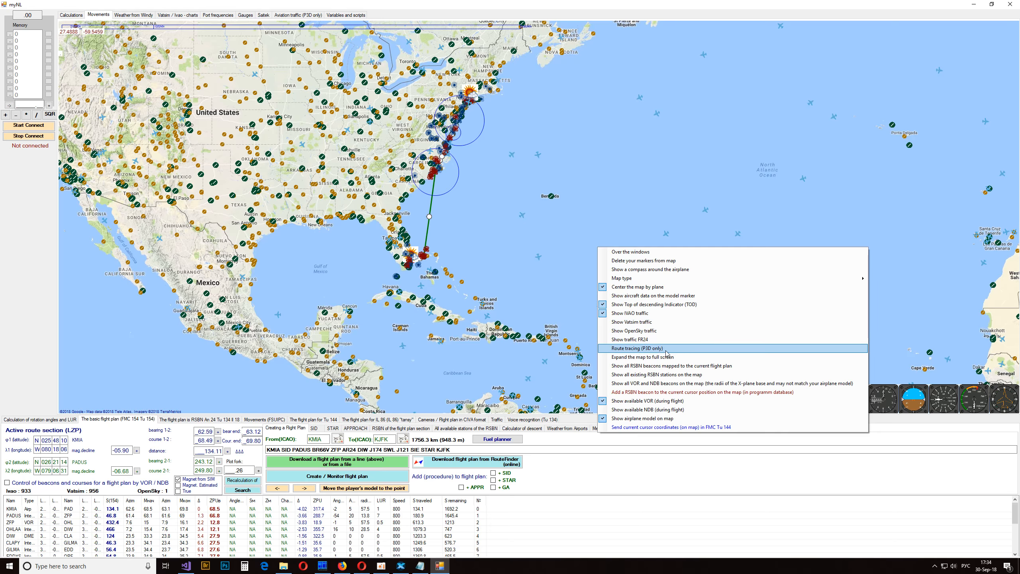
{"action": "left_click", "coordinate": [631, 358]}
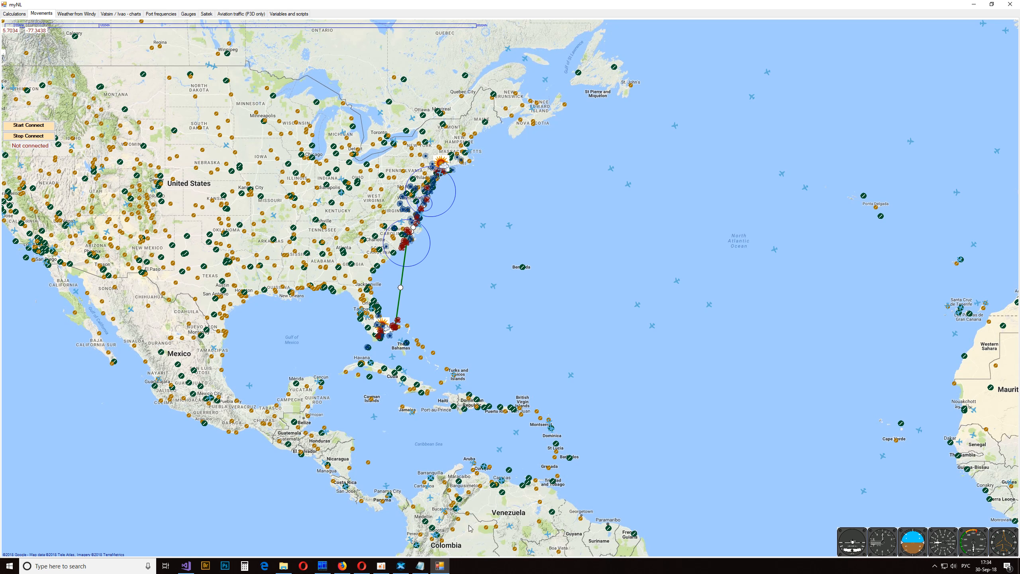
{"action": "right_click", "coordinate": [570, 221]}
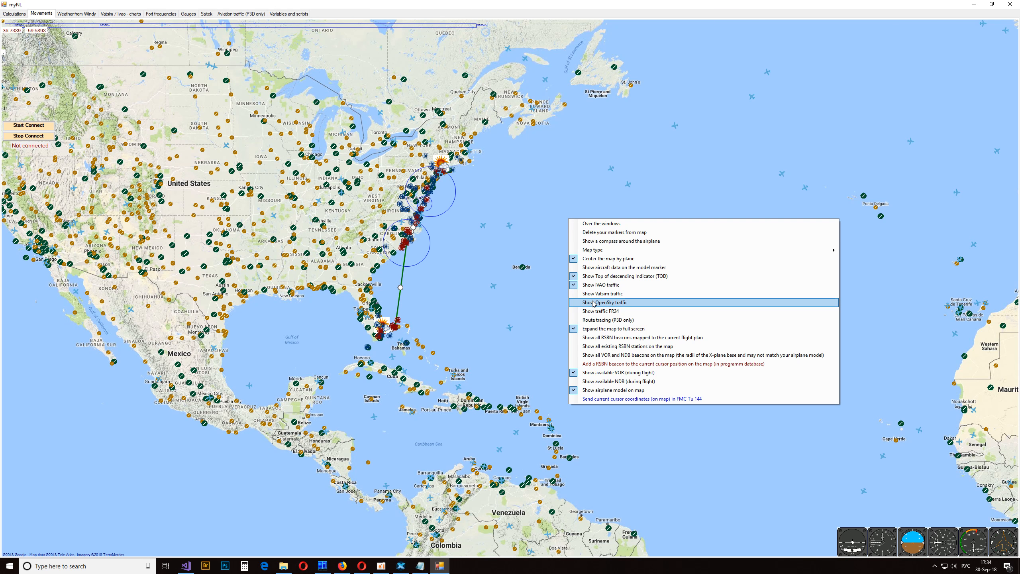
{"action": "left_click", "coordinate": [600, 329]}
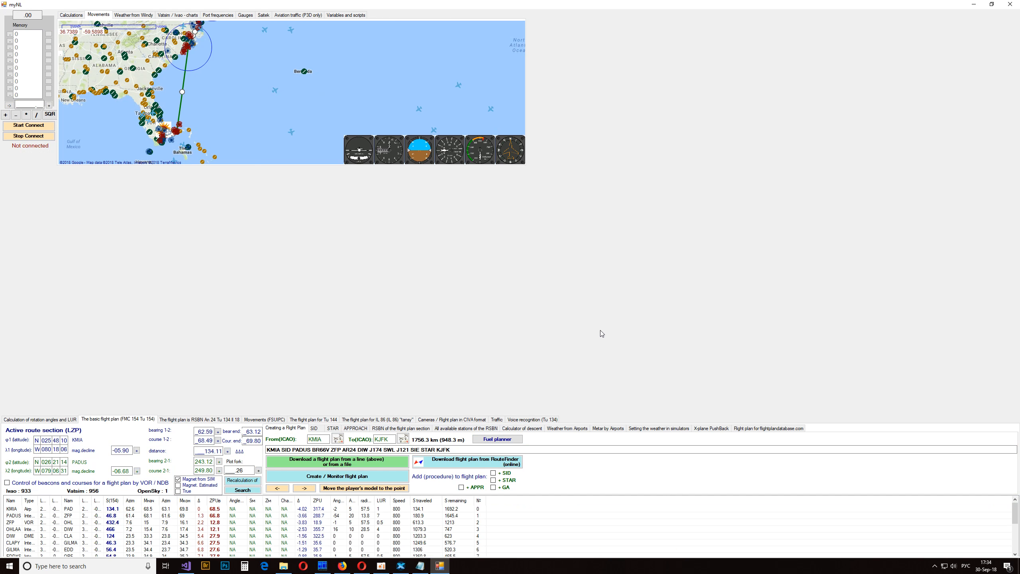
{"action": "left_click_drag", "start_coordinate": [418, 4], "coordinate": [502, 138]}
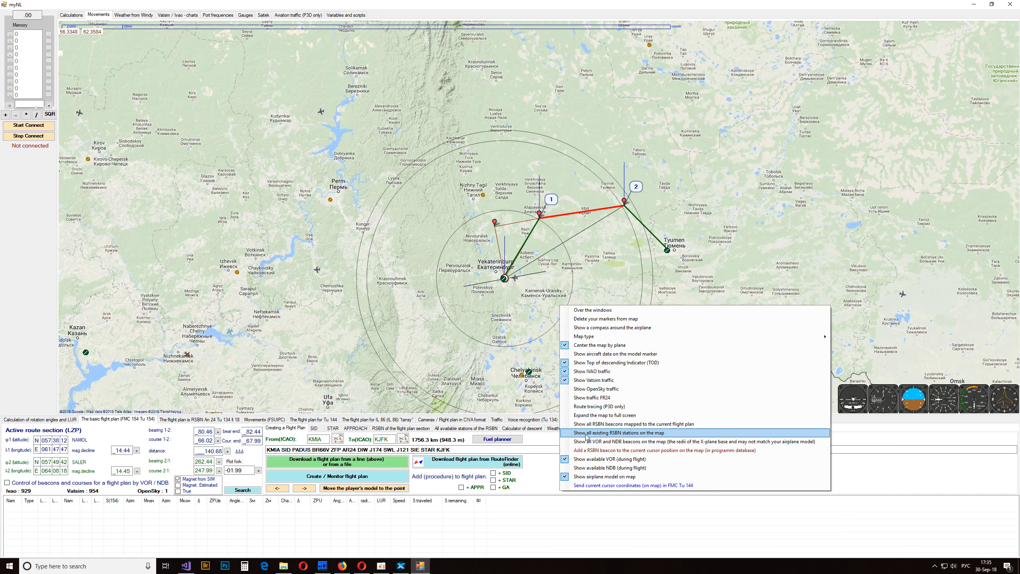
- Show all RSBN beacons mapped to the current flight plan around Yekaterinburg and turn them off again
{"action": "left_click", "coordinate": [611, 424]}
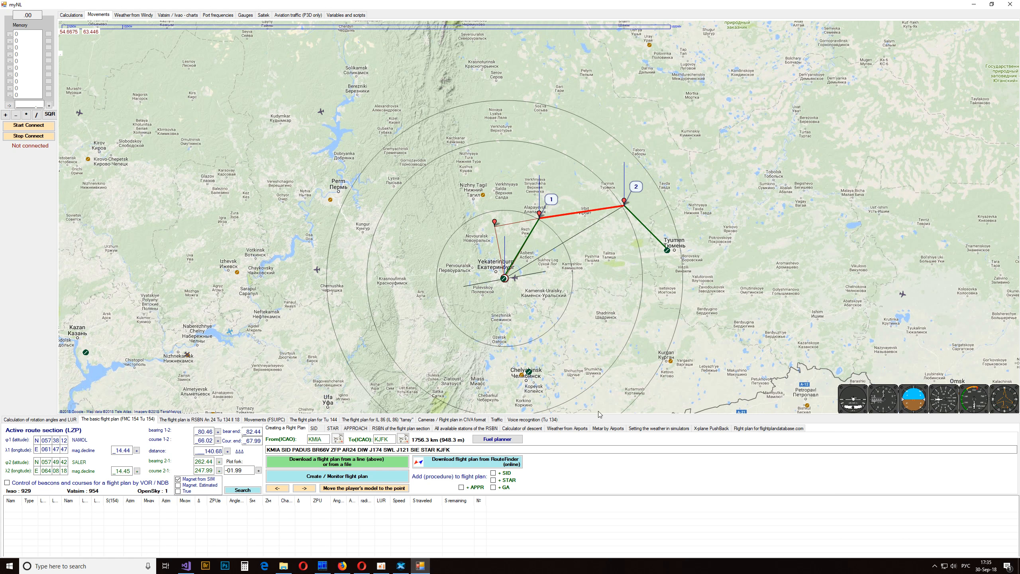
{"action": "scroll", "coordinate": [664, 335], "scroll_direction": "down", "scroll_amount": 2}
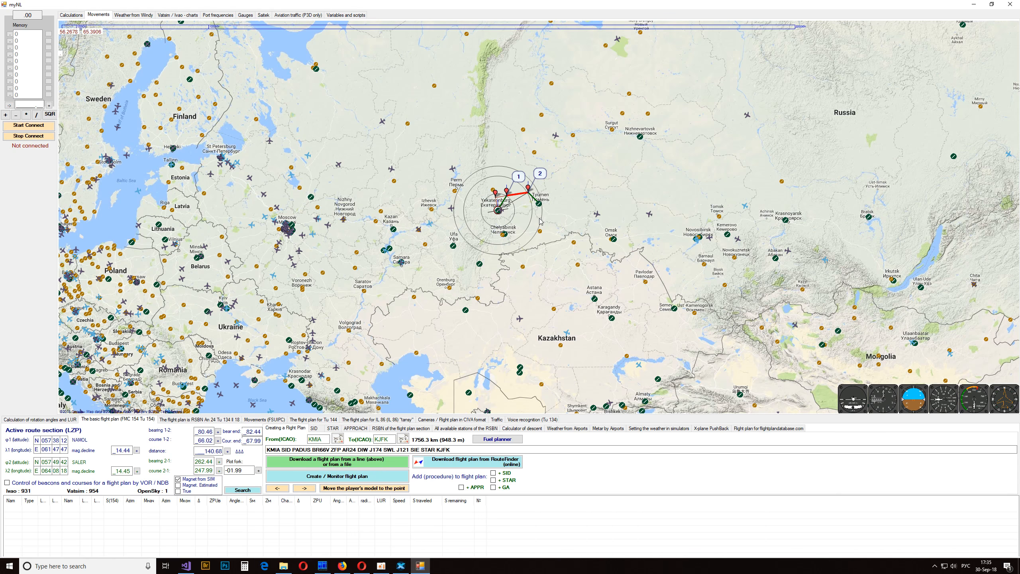
{"action": "scroll", "coordinate": [553, 321], "scroll_direction": "up", "scroll_amount": 1}
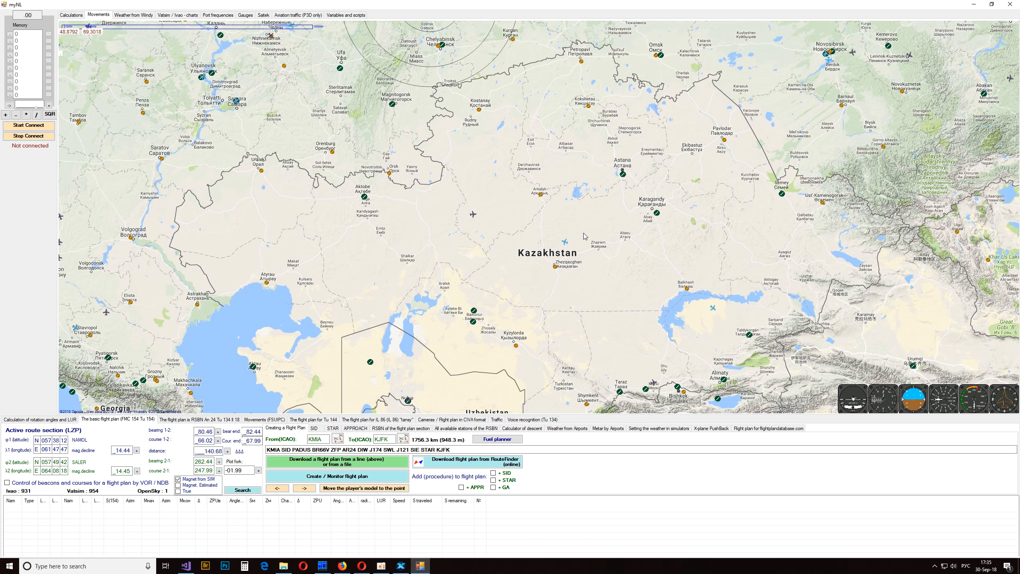
{"action": "left_click_drag", "start_coordinate": [582, 178], "coordinate": [505, 381]}
{"action": "right_click", "coordinate": [513, 276]}
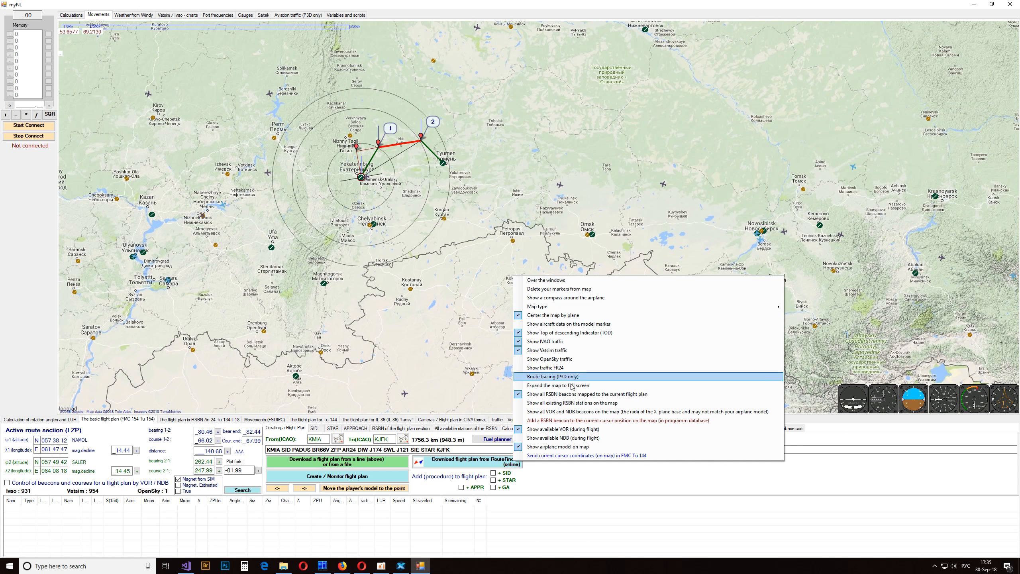
{"action": "left_click", "coordinate": [576, 395]}
{"action": "left_click_drag", "start_coordinate": [417, 202], "coordinate": [579, 273]}
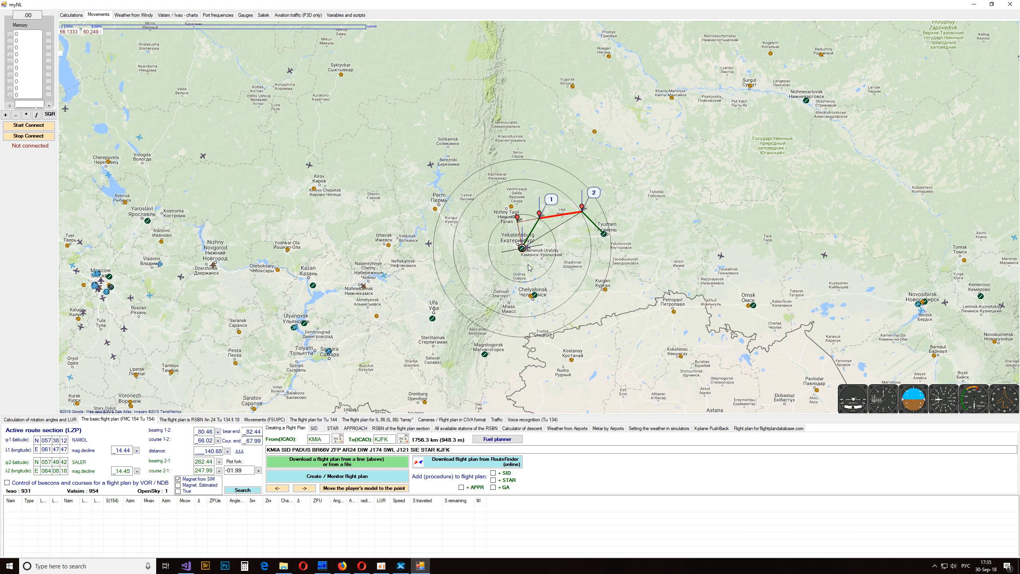
- Show all existing RSBN stations on the map and draw their radii
{"action": "right_click", "coordinate": [579, 273]}
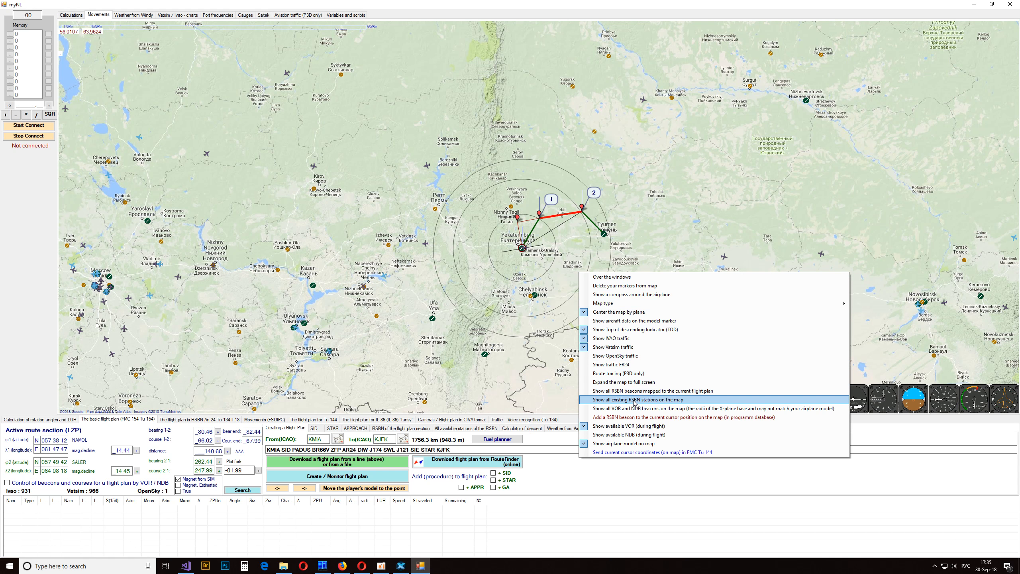
{"action": "left_click", "coordinate": [634, 400]}
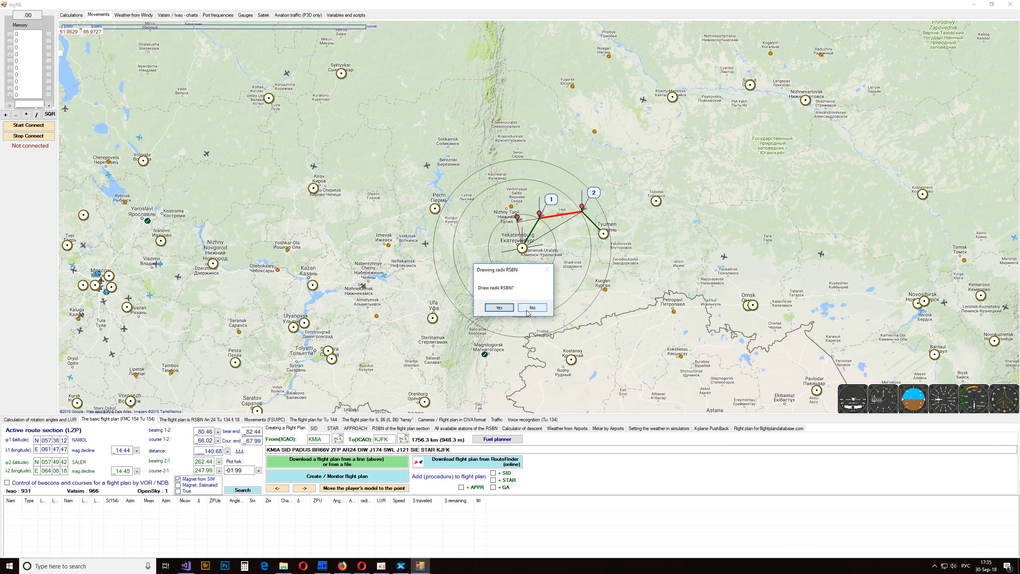
{"action": "left_click", "coordinate": [499, 308]}
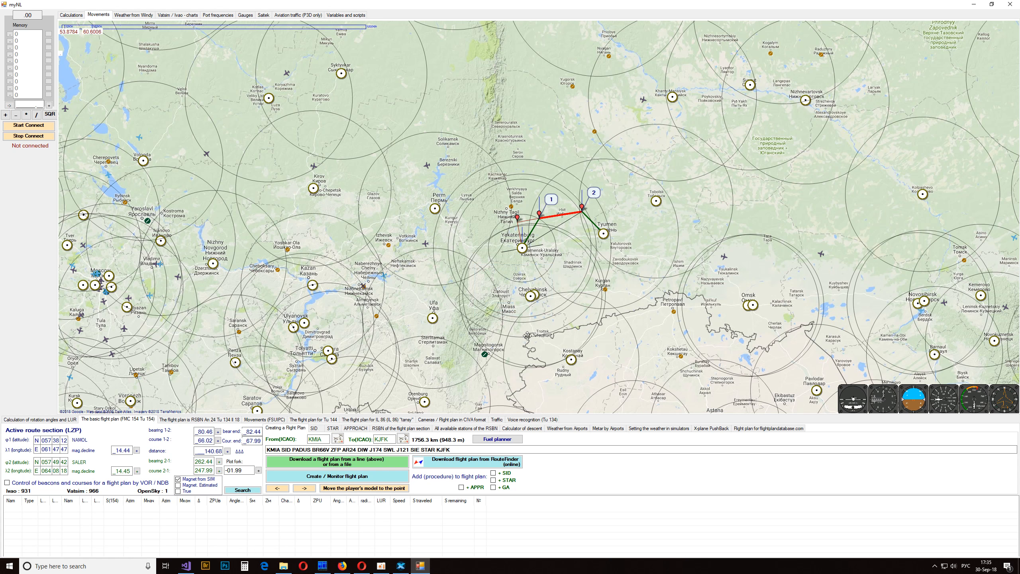
- Turn off the display of all existing RSBN stations on the map
{"action": "left_click_drag", "start_coordinate": [527, 336], "coordinate": [722, 146]}
{"action": "left_click_drag", "start_coordinate": [587, 276], "coordinate": [424, 362]}
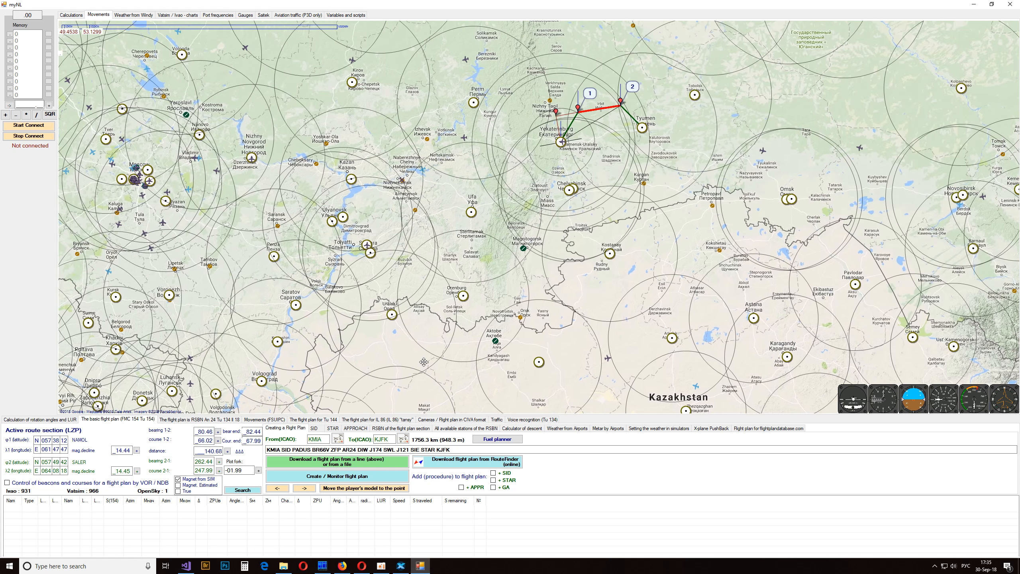
{"action": "right_click", "coordinate": [536, 280]}
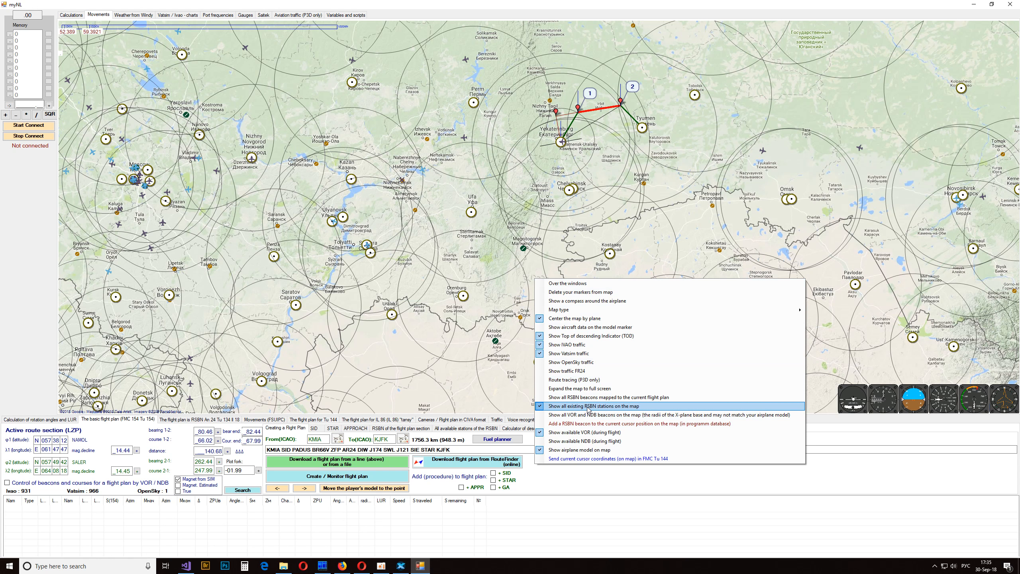
{"action": "left_click", "coordinate": [588, 406]}
- Show all VOR and NDB beacons with their radii on the map and turn them off again over the US East Coast
{"action": "right_click", "coordinate": [557, 321]}
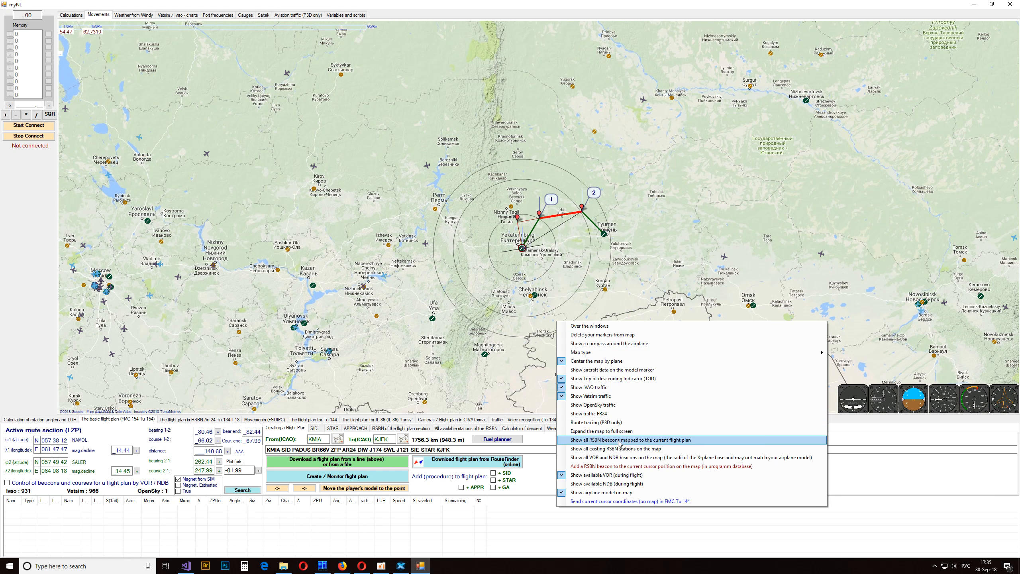
{"action": "left_click", "coordinate": [618, 458]}
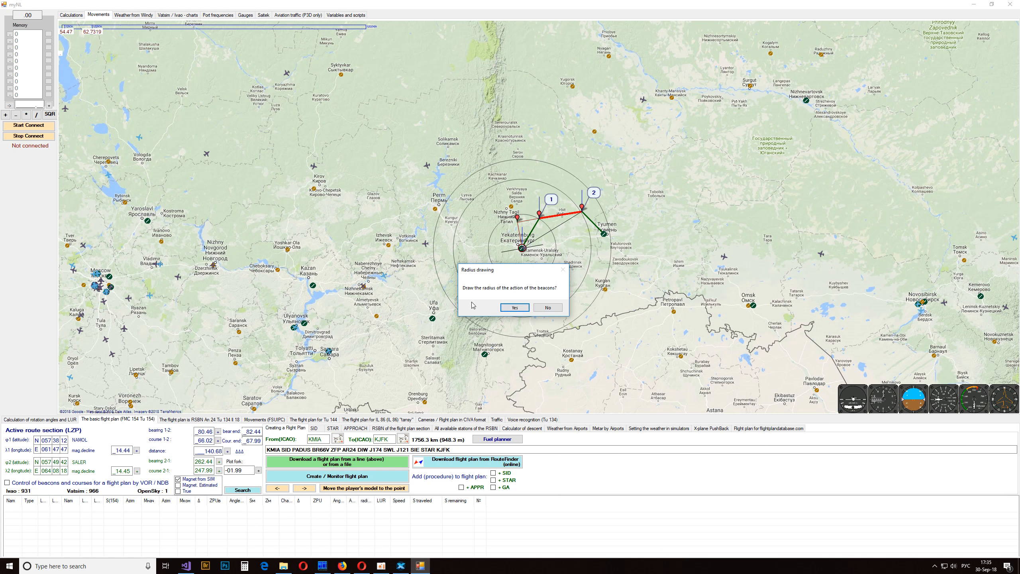
{"action": "left_click", "coordinate": [507, 309]}
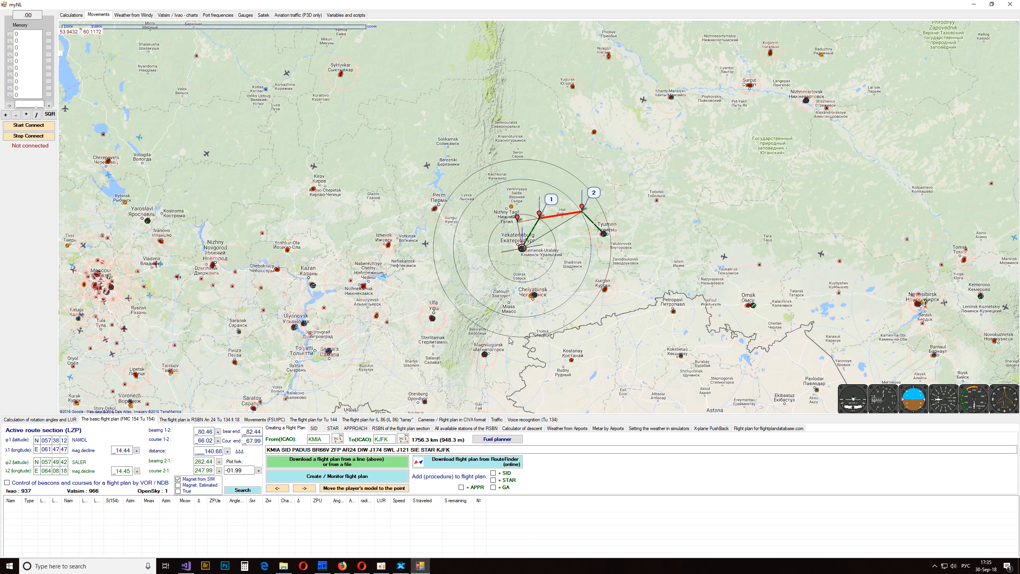
{"action": "left_click_drag", "start_coordinate": [486, 344], "coordinate": [807, 192]}
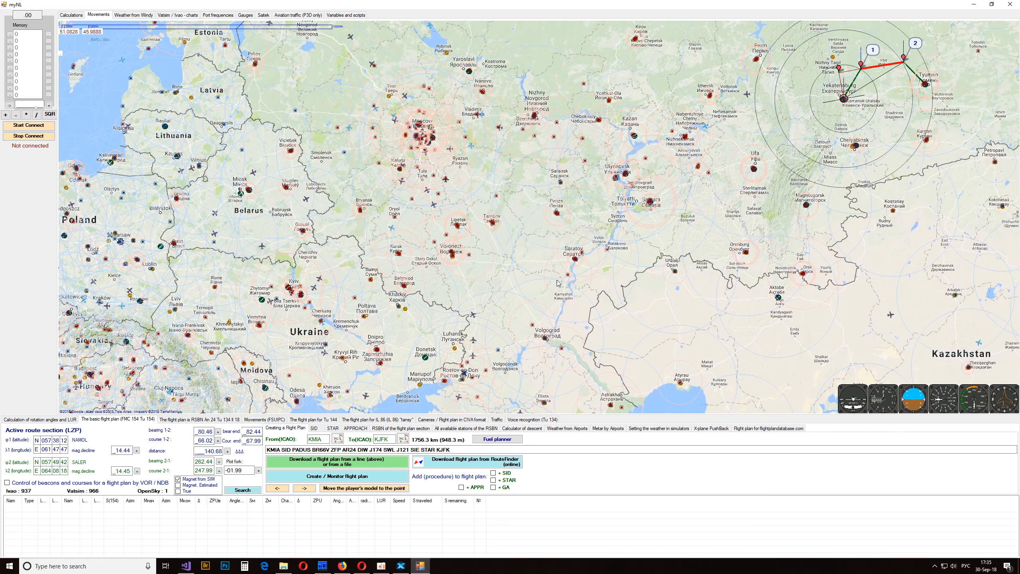
{"action": "left_click_drag", "start_coordinate": [425, 323], "coordinate": [890, 146]}
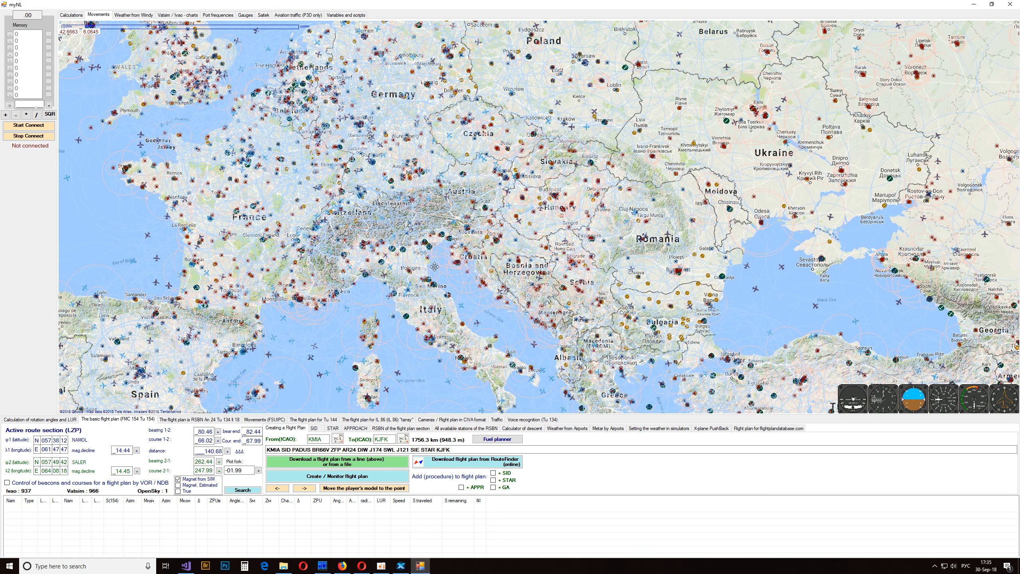
{"action": "left_click_drag", "start_coordinate": [311, 321], "coordinate": [843, 135]}
{"action": "left_click_drag", "start_coordinate": [297, 287], "coordinate": [730, 131]}
{"action": "left_click_drag", "start_coordinate": [301, 318], "coordinate": [842, 115]}
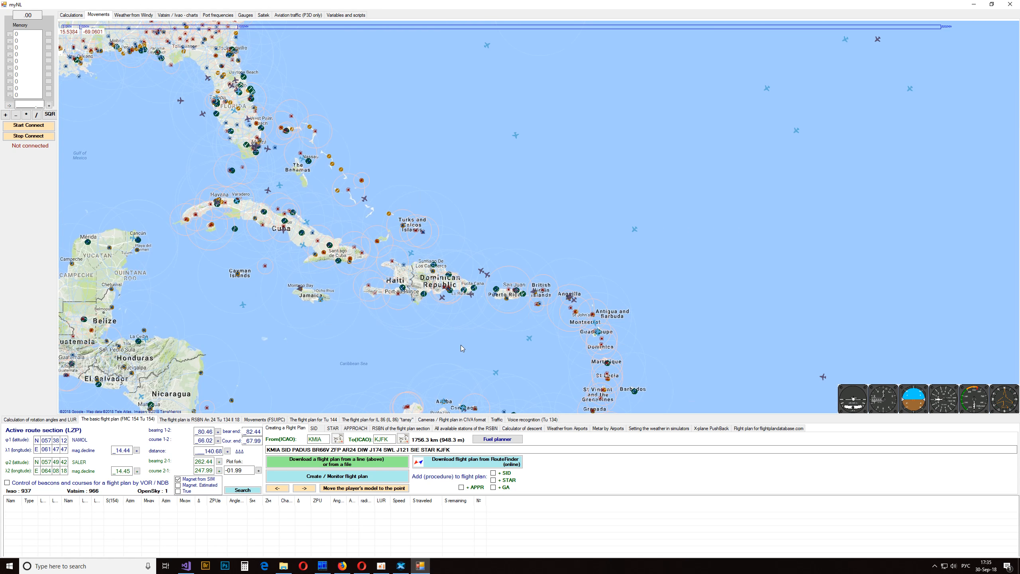
{"action": "left_click_drag", "start_coordinate": [337, 92], "coordinate": [457, 270]}
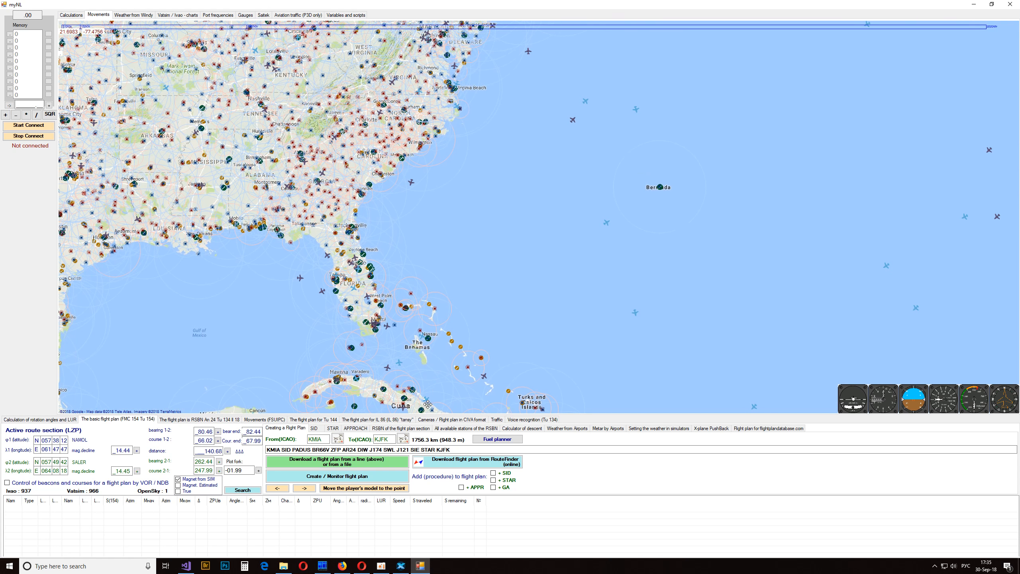
{"action": "right_click", "coordinate": [457, 241]}
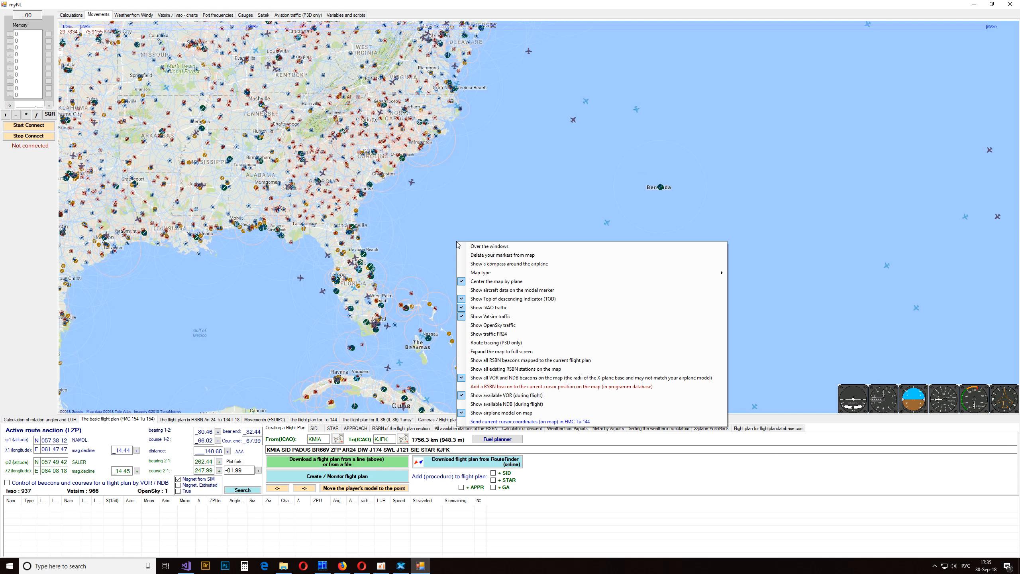
{"action": "left_click", "coordinate": [520, 381]}
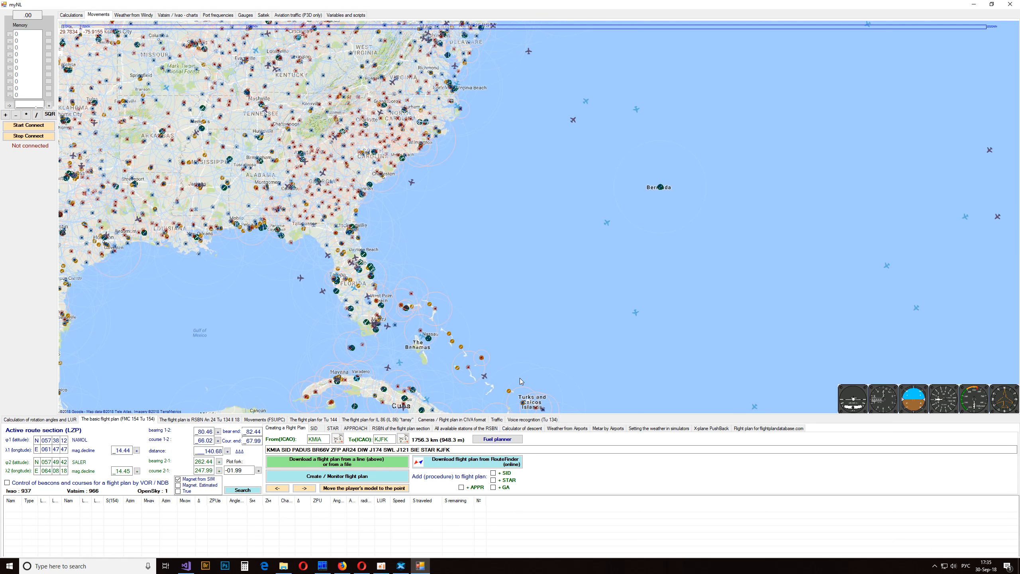
{"action": "right_click", "coordinate": [512, 273]}
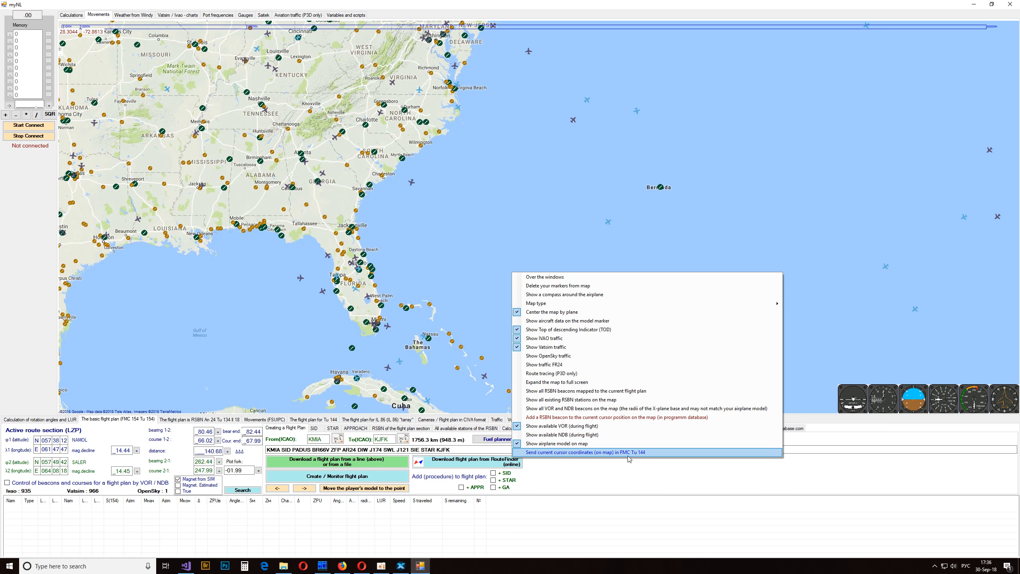
{"action": "left_click", "coordinate": [484, 274]}
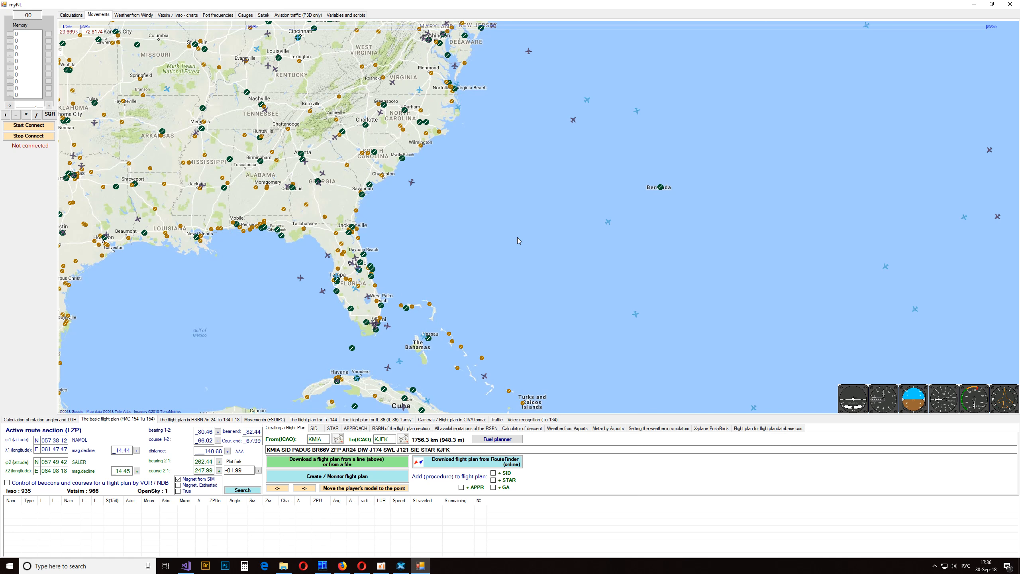
{"action": "left_click_drag", "start_coordinate": [560, 236], "coordinate": [449, 283]}
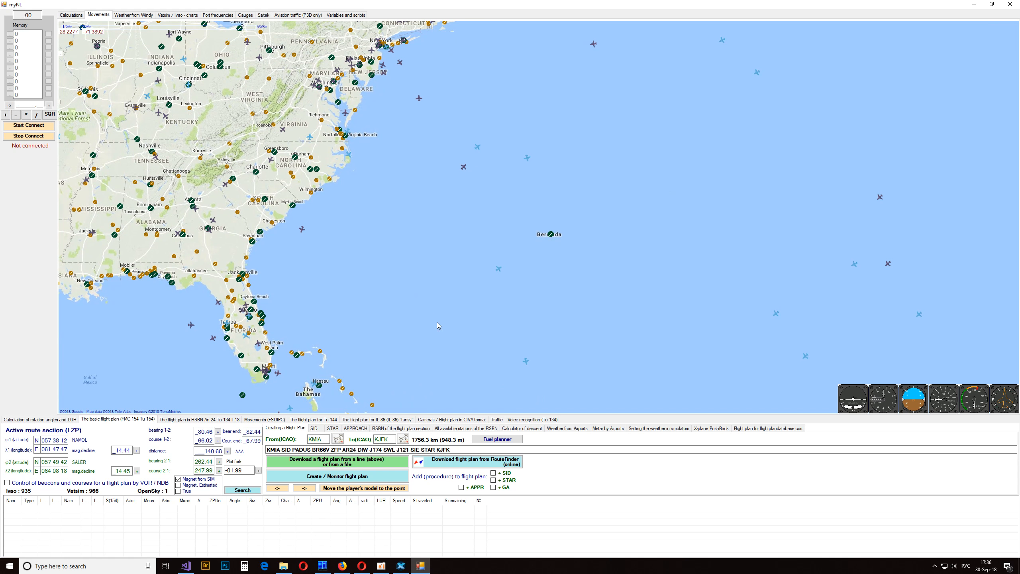
- Restore myNL to a smaller window over X-Plane and load the KMIA to KJFK flight plan from the route string
{"action": "double_click", "coordinate": [471, 6]}
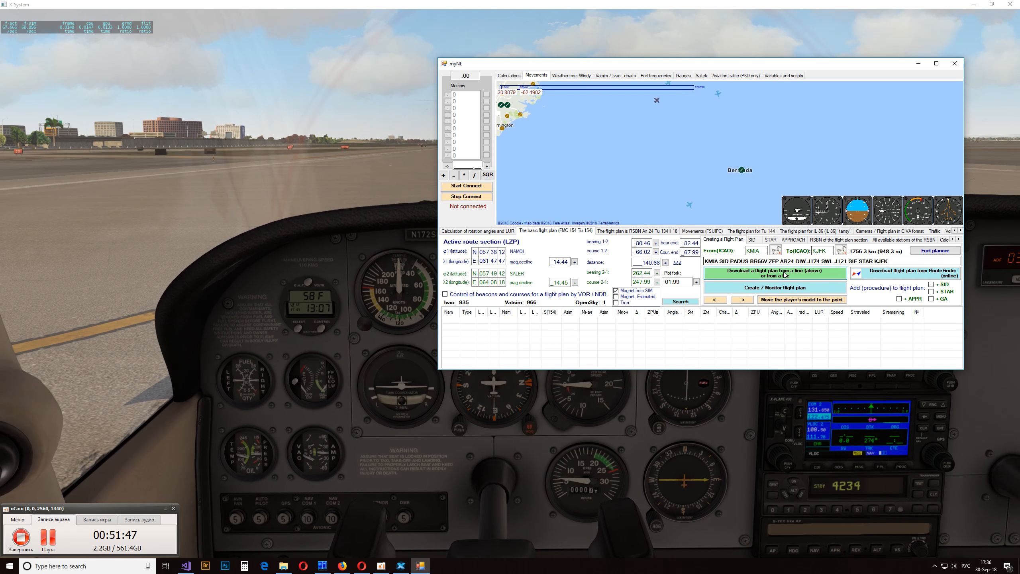
{"action": "left_click", "coordinate": [774, 273]}
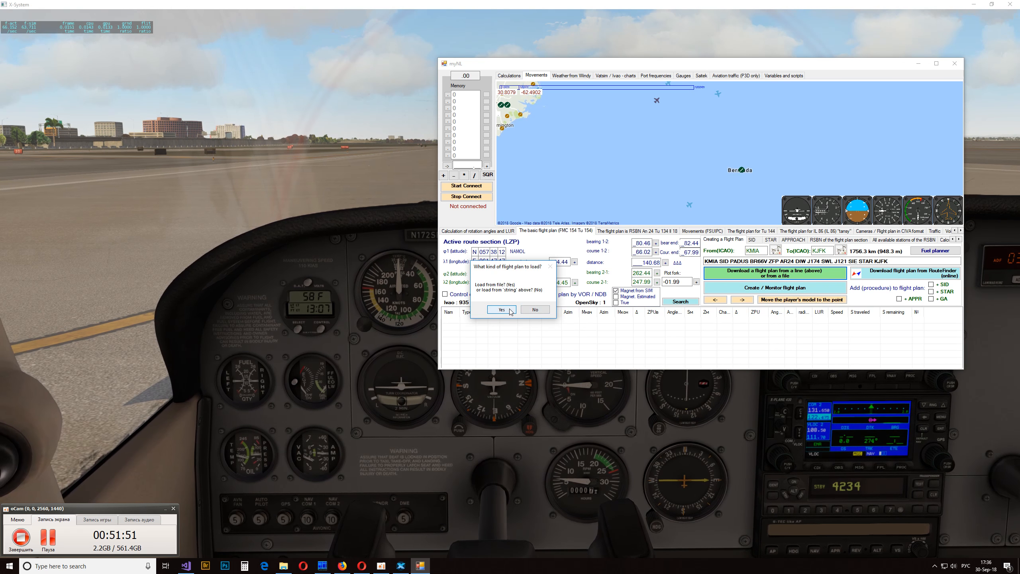
{"action": "left_click", "coordinate": [535, 309]}
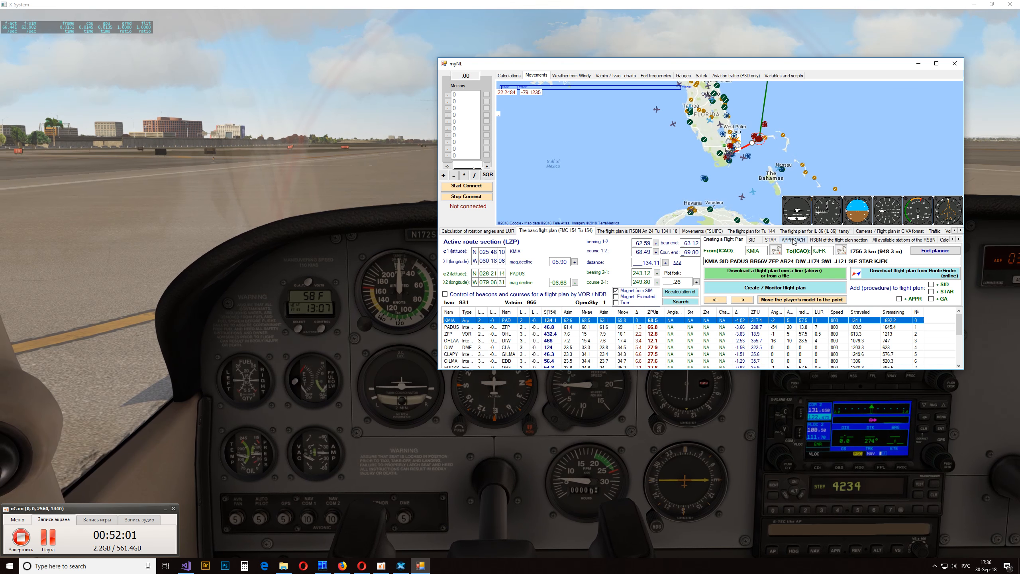
- View the weather from the departure and arrival airports and their METAR reports for KMIA and KJFK
{"action": "left_click", "coordinate": [959, 240]}
{"action": "left_click", "coordinate": [959, 240]}
{"action": "left_click", "coordinate": [960, 240]}
{"action": "left_click", "coordinate": [959, 239]}
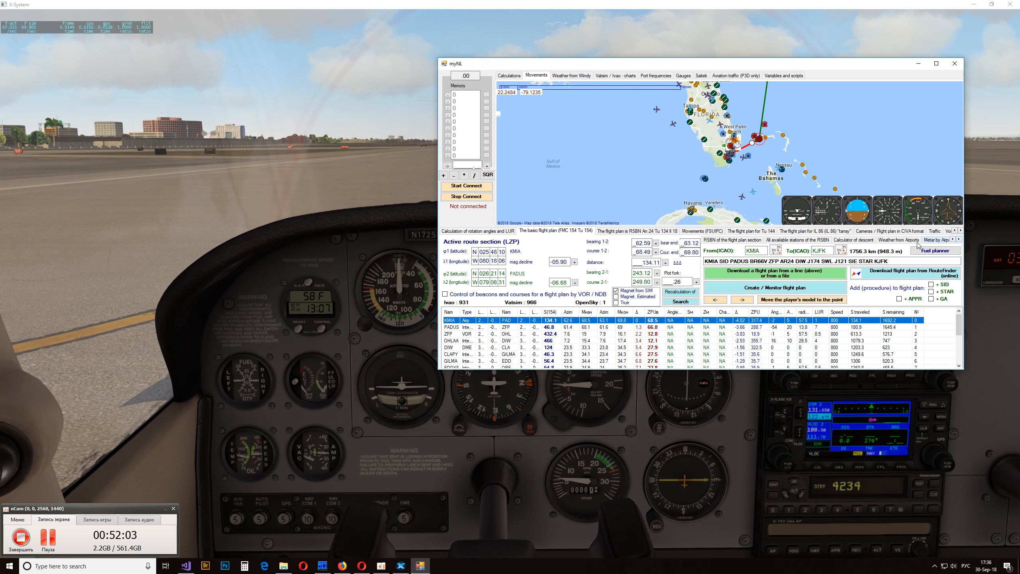
{"action": "left_click", "coordinate": [892, 240]}
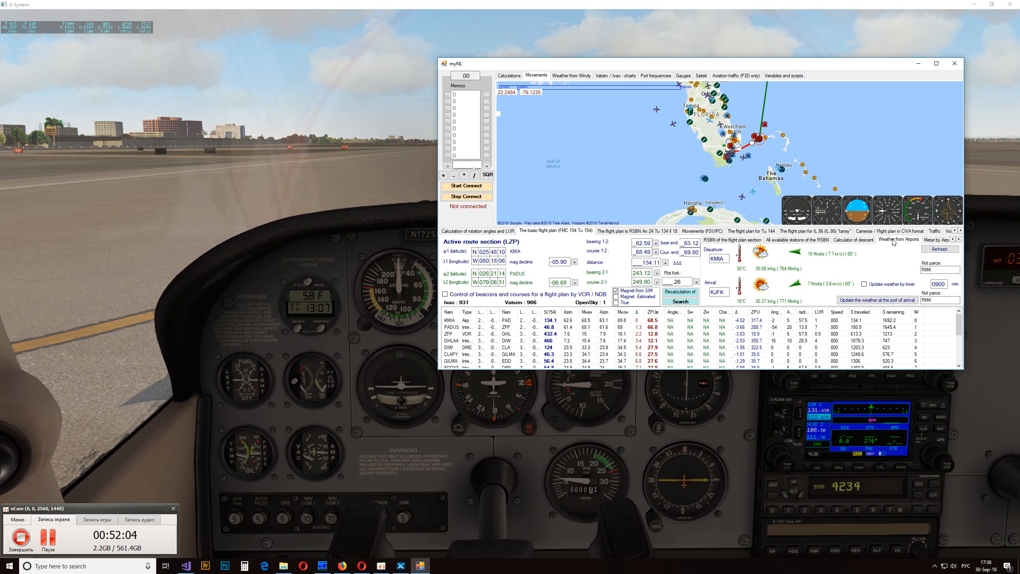
{"action": "left_click", "coordinate": [935, 240]}
{"action": "left_click", "coordinate": [960, 239]}
{"action": "left_click", "coordinate": [959, 240]}
{"action": "left_click", "coordinate": [959, 240]}
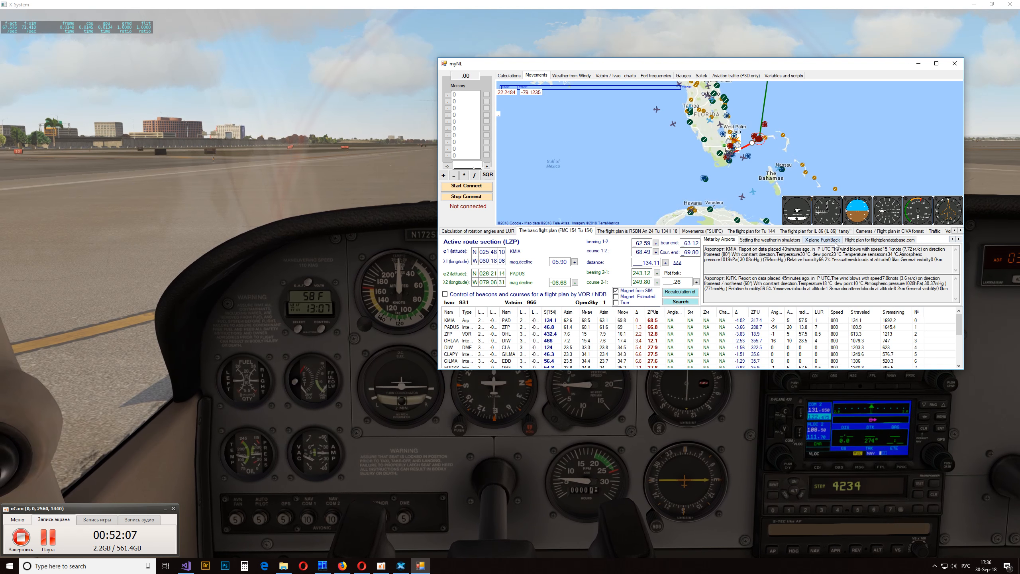
- Open the simulator weather settings, apply the last weather preset and view the Cessna in X-Plane from several sides
{"action": "left_click", "coordinate": [790, 240]}
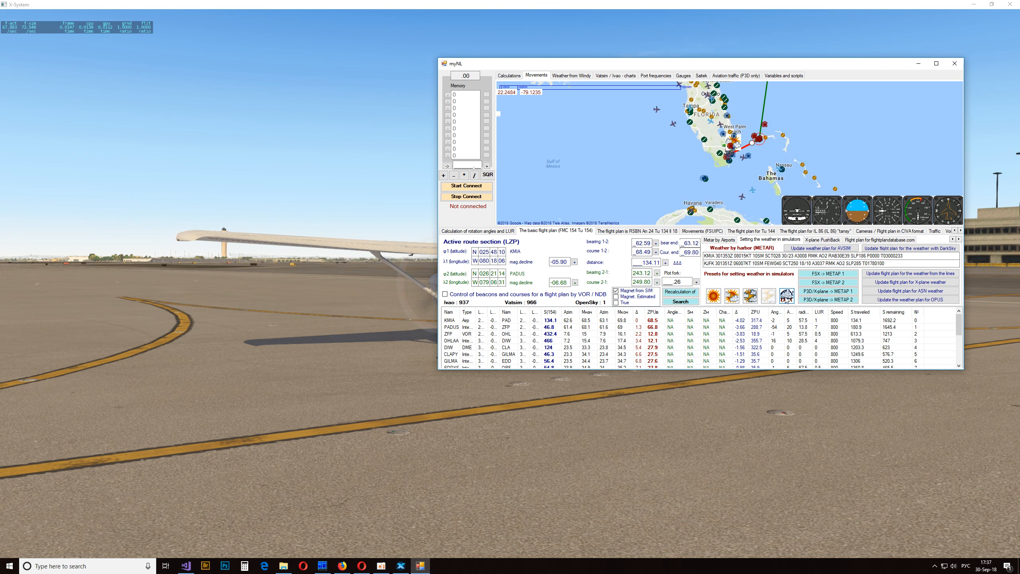
{"action": "left_click", "coordinate": [786, 299]}
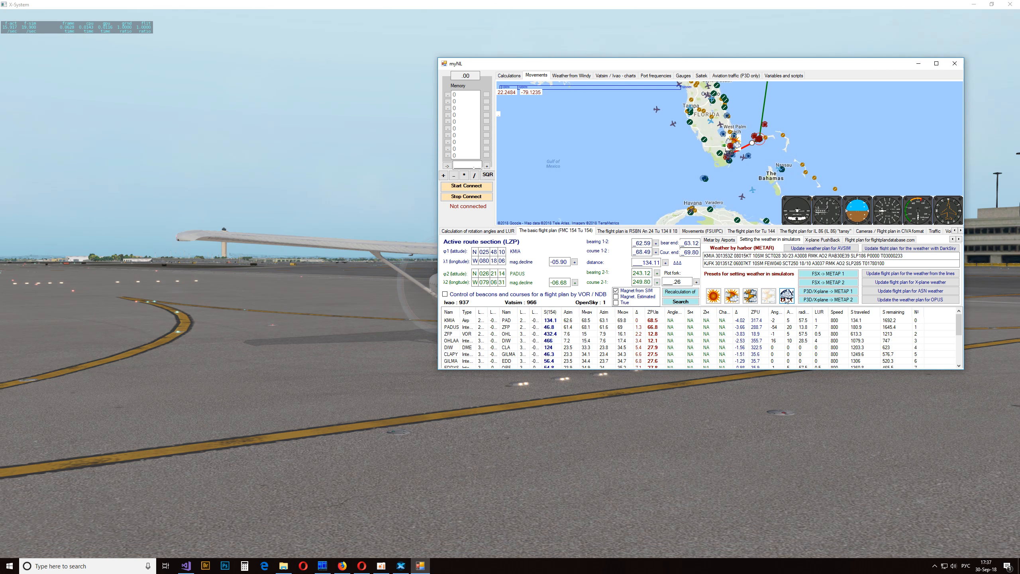
{"action": "left_click_drag", "start_coordinate": [811, 434], "coordinate": [594, 436]}
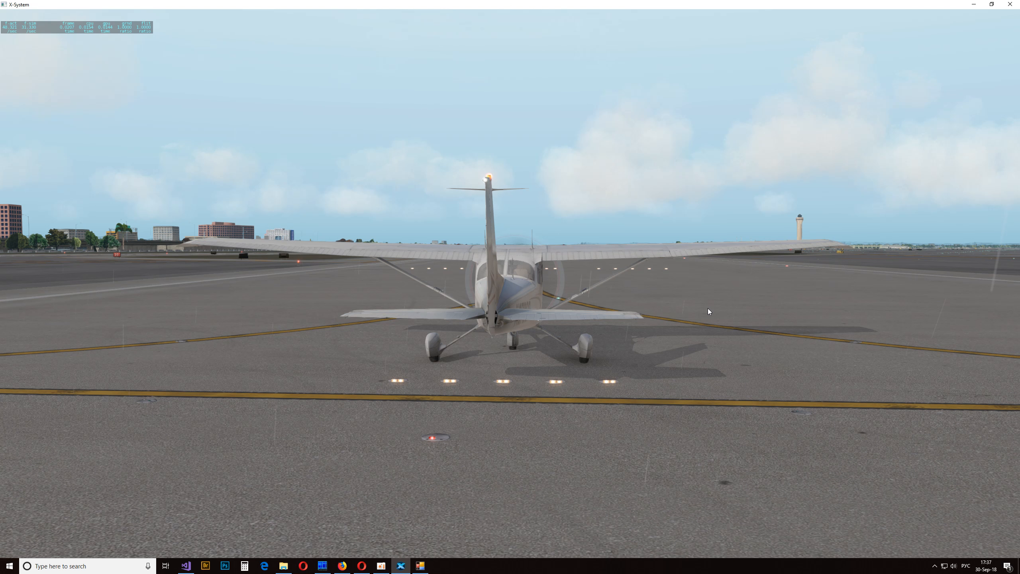
{"action": "left_click_drag", "start_coordinate": [712, 308], "coordinate": [750, 298]}
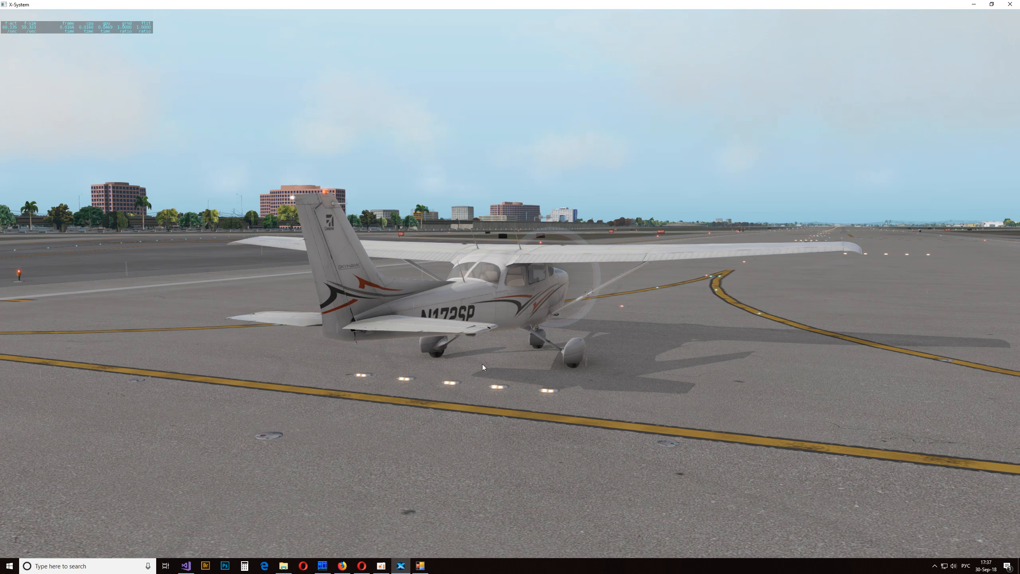
{"action": "left_click_drag", "start_coordinate": [482, 363], "coordinate": [699, 377]}
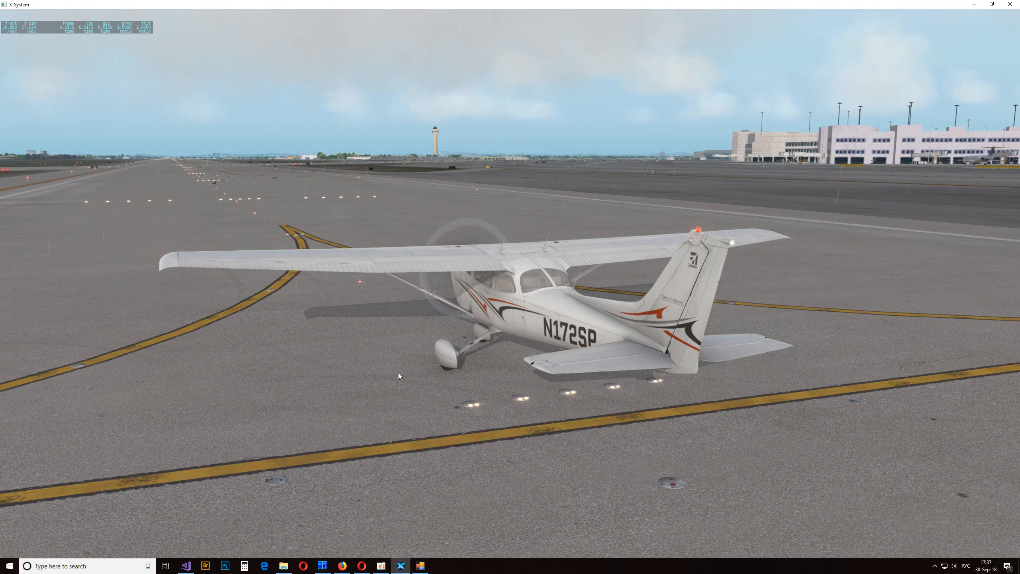
{"action": "left_click_drag", "start_coordinate": [398, 373], "coordinate": [184, 370]}
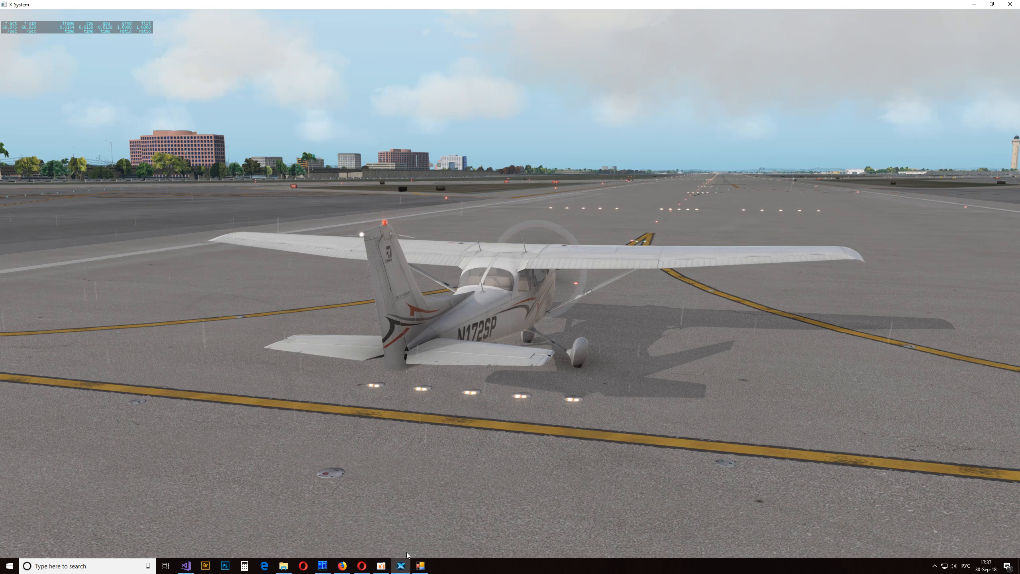
- Return to myNL, choose a different simulator weather preset and view the aircraft in X-Plane from the opposite side
{"action": "left_click", "coordinate": [420, 565]}
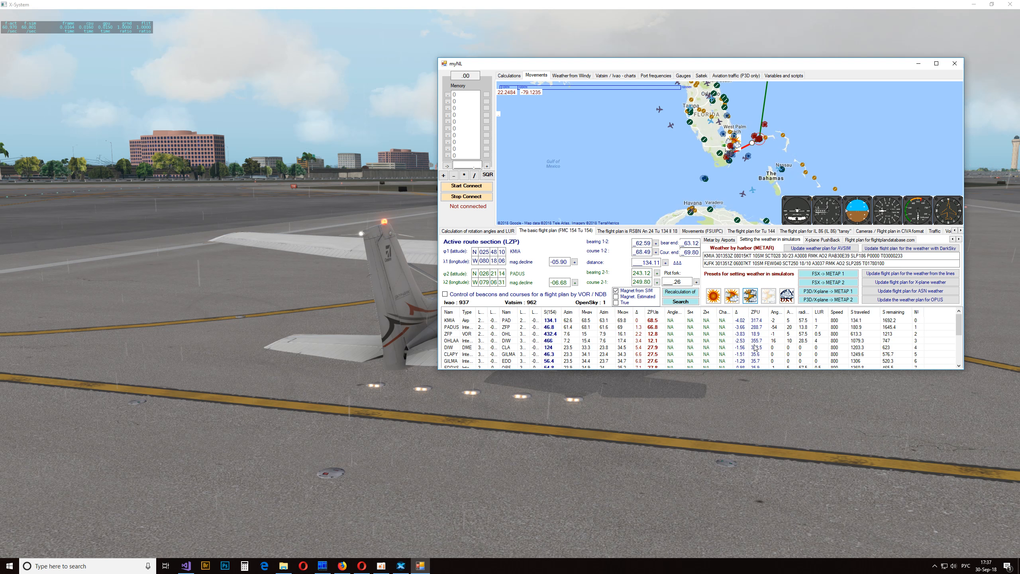
{"action": "left_click", "coordinate": [368, 148]}
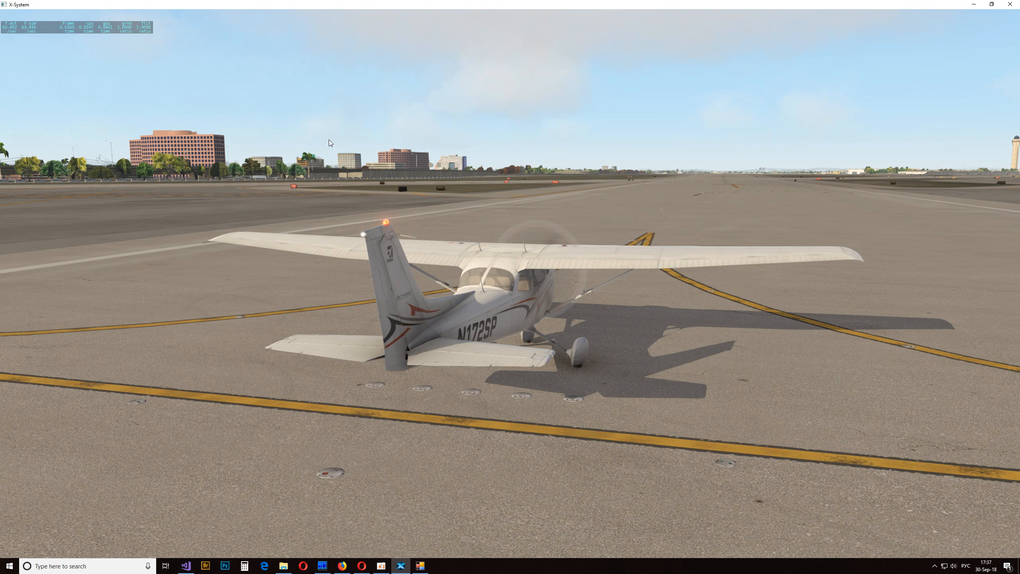
{"action": "left_click_drag", "start_coordinate": [328, 139], "coordinate": [652, 145]}
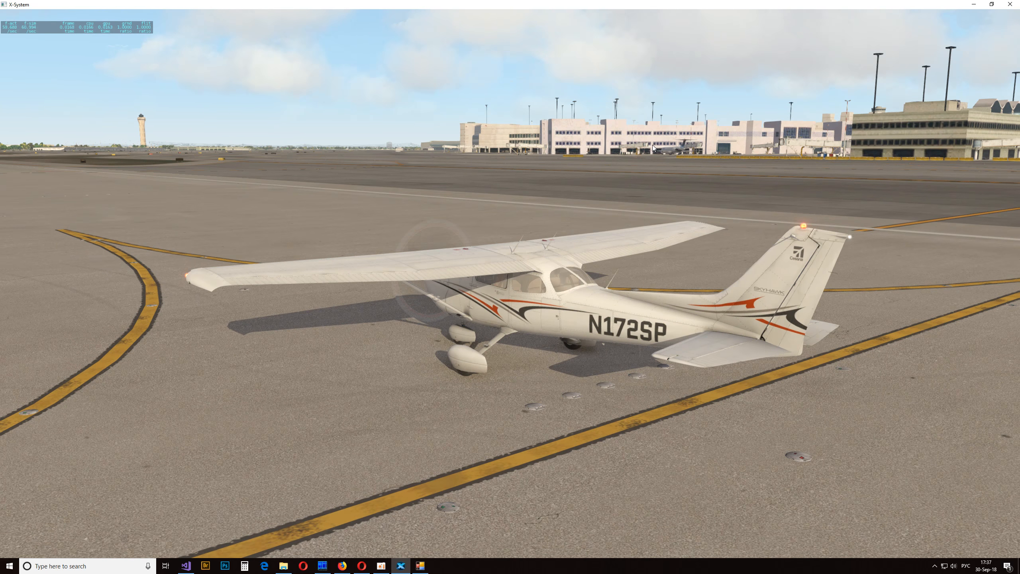
- Switch back to myNL and reposition its small map window of Miami over the X-Plane flight view
{"action": "left_click", "coordinate": [415, 568]}
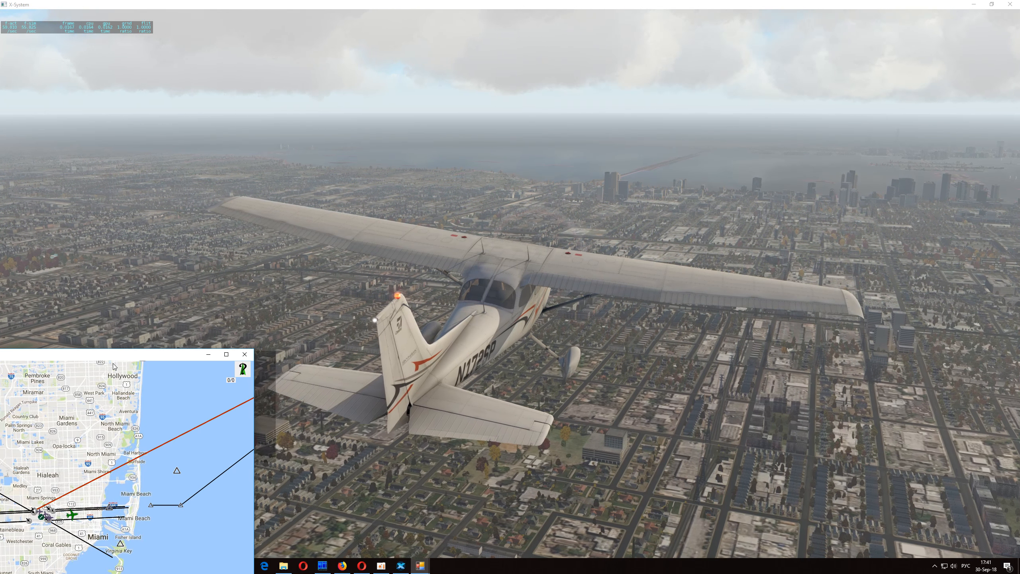
{"action": "left_click_drag", "start_coordinate": [122, 354], "coordinate": [236, 303]}
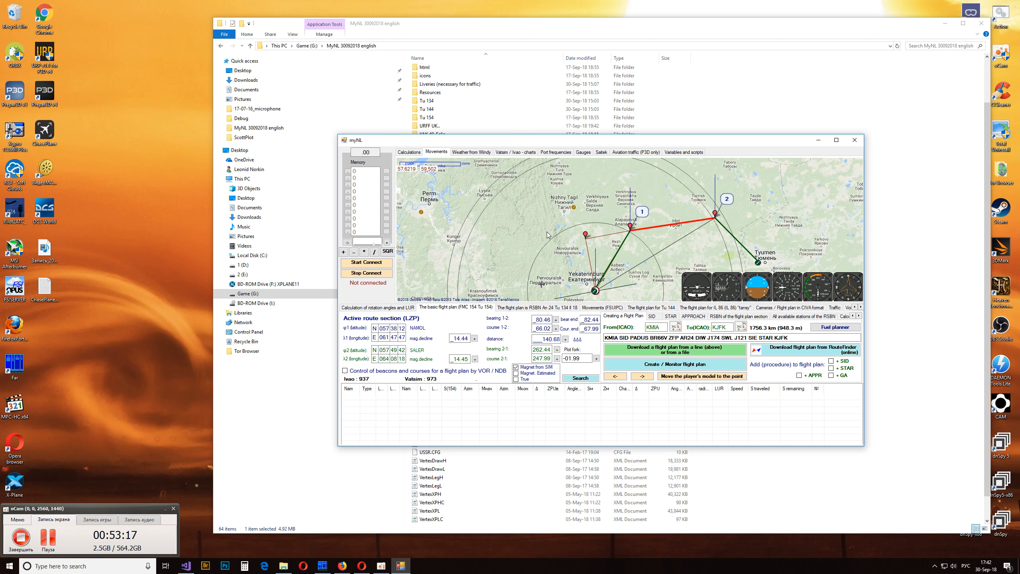
- Maximize myNL and open the window for creating or monitoring the KMIA to KJFK flight plan at full size
{"action": "double_click", "coordinate": [597, 140]}
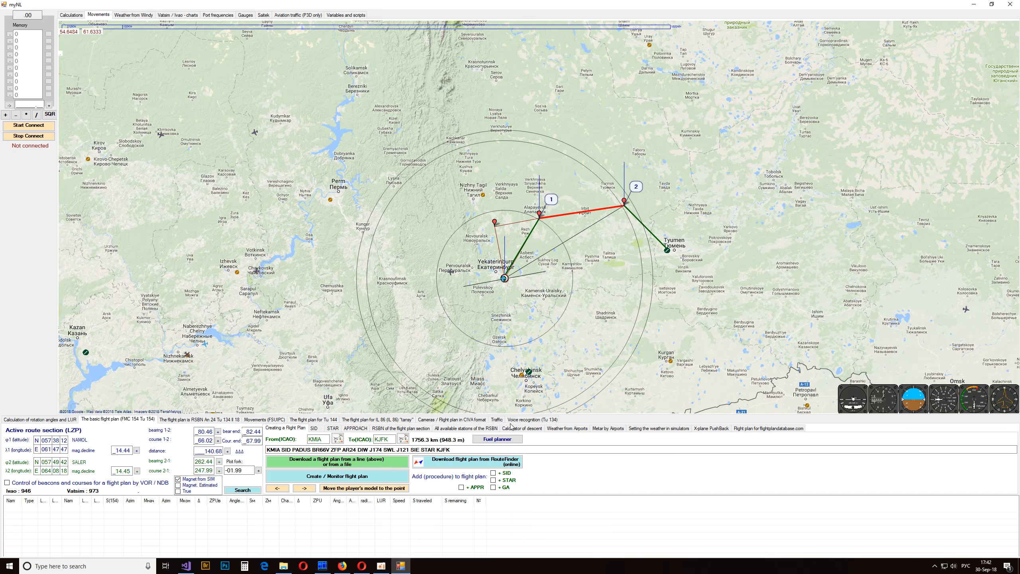
{"action": "left_click", "coordinate": [392, 477]}
{"action": "left_click_drag", "start_coordinate": [780, 8], "coordinate": [541, 195]}
{"action": "double_click", "coordinate": [559, 130]}
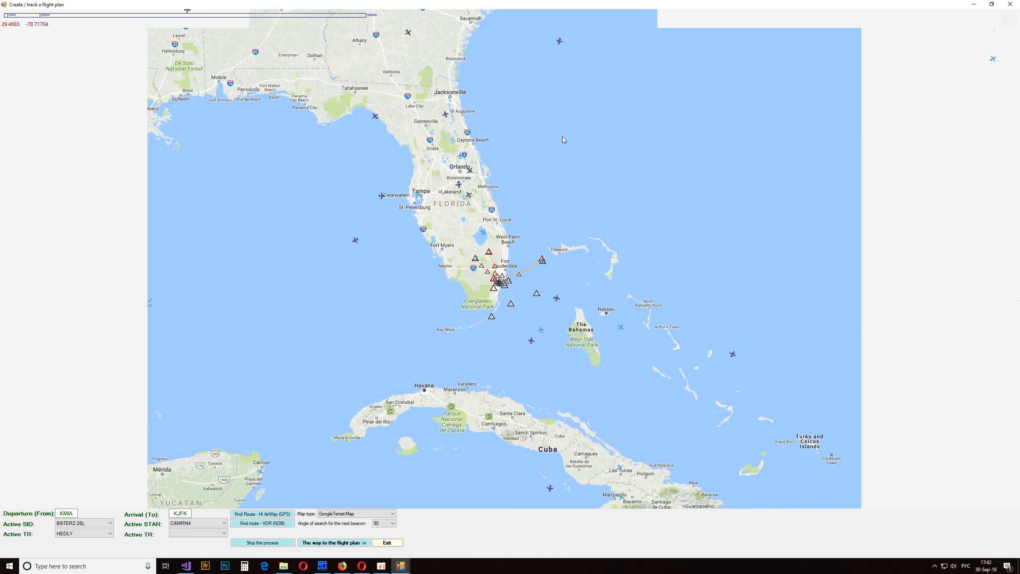
- Place custom route markers over central Florida, near Brunswick, Charleston and Wilmington to start a coastal route northward
{"action": "left_click_drag", "start_coordinate": [614, 231], "coordinate": [603, 354]}
{"action": "scroll", "coordinate": [572, 339], "scroll_direction": "down", "scroll_amount": 1}
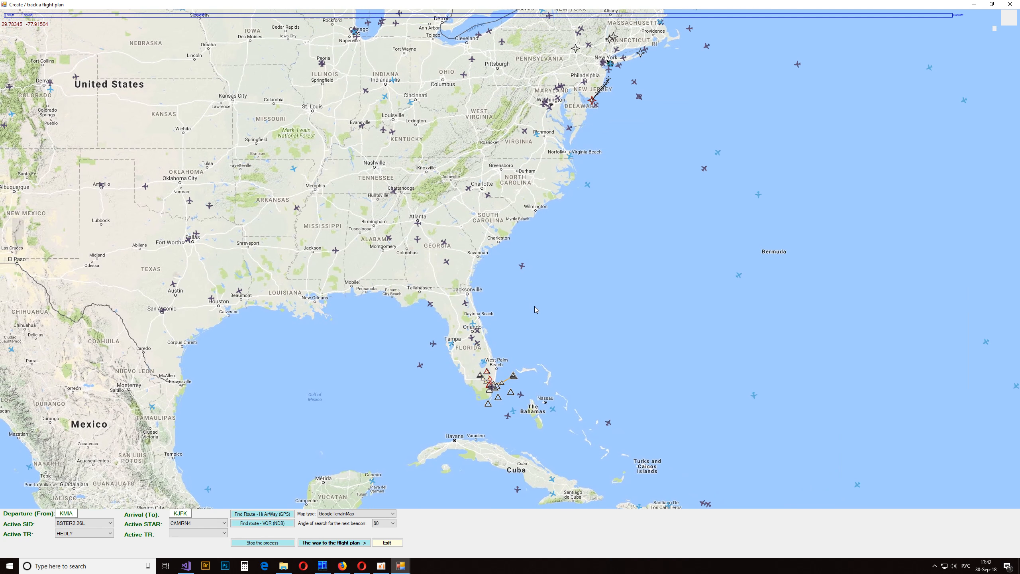
{"action": "double_click", "coordinate": [483, 353]}
{"action": "left_click_drag", "start_coordinate": [499, 274], "coordinate": [492, 330]}
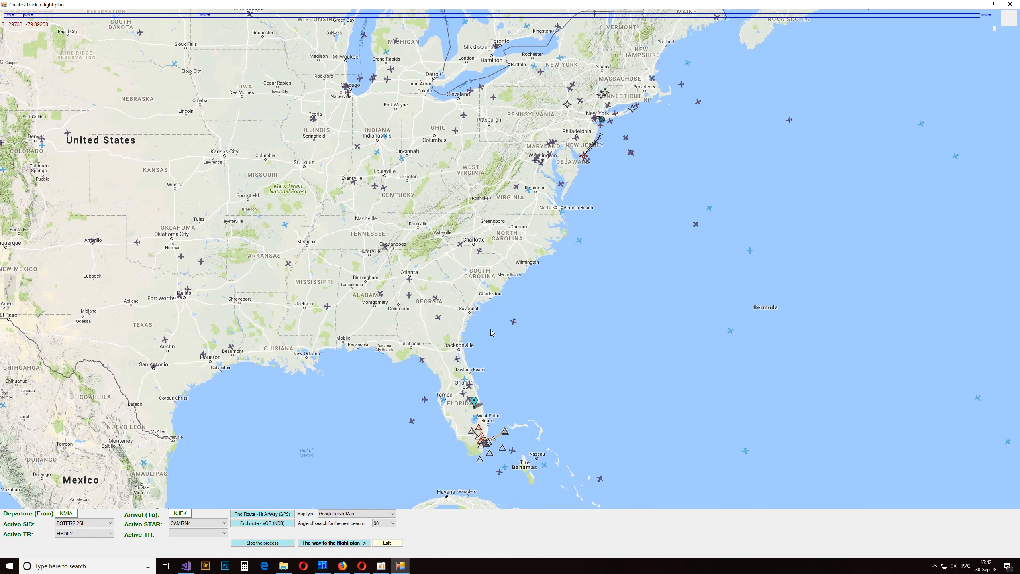
{"action": "left_click", "coordinate": [494, 297]}
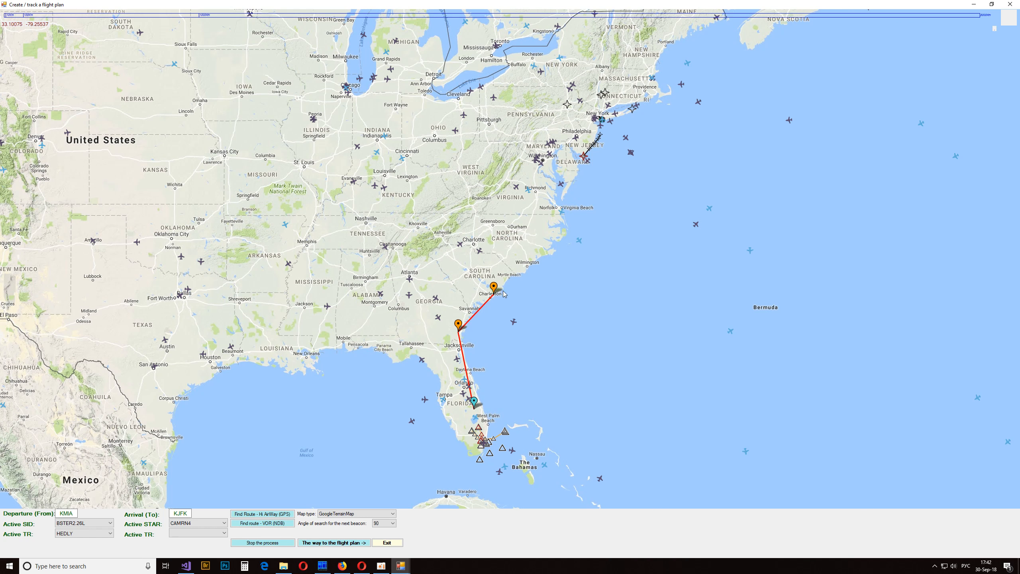
{"action": "left_click", "coordinate": [532, 264]}
{"action": "left_click_drag", "start_coordinate": [562, 211], "coordinate": [497, 342]}
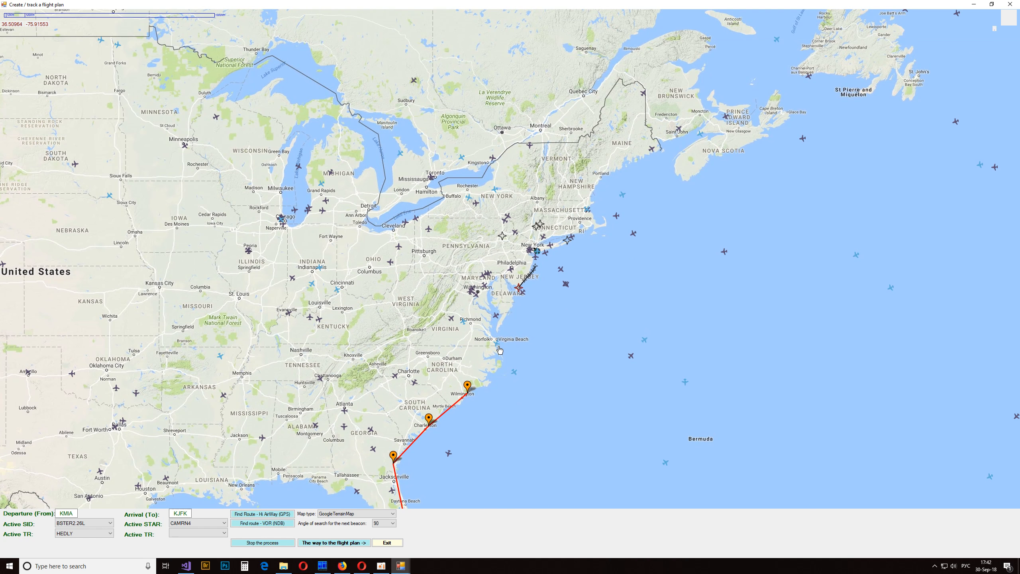
- Extend the marker route with points at Virginia Beach and the start of the CAMRN4 arrival off New Jersey
{"action": "left_click", "coordinate": [499, 344]}
{"action": "left_click_drag", "start_coordinate": [520, 288], "coordinate": [502, 340]}
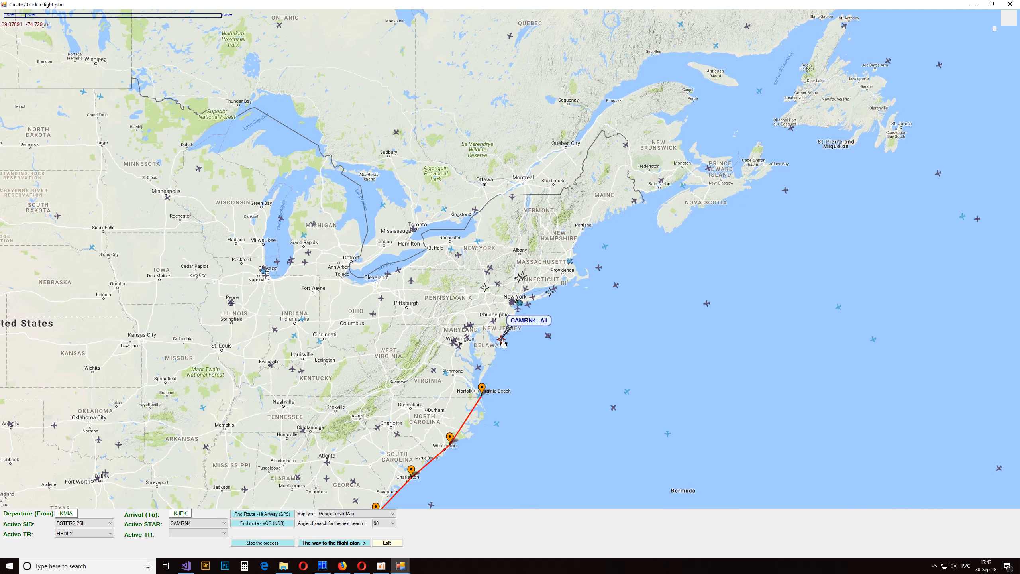
{"action": "left_click", "coordinate": [503, 343]}
{"action": "left_click_drag", "start_coordinate": [608, 361], "coordinate": [660, 143]}
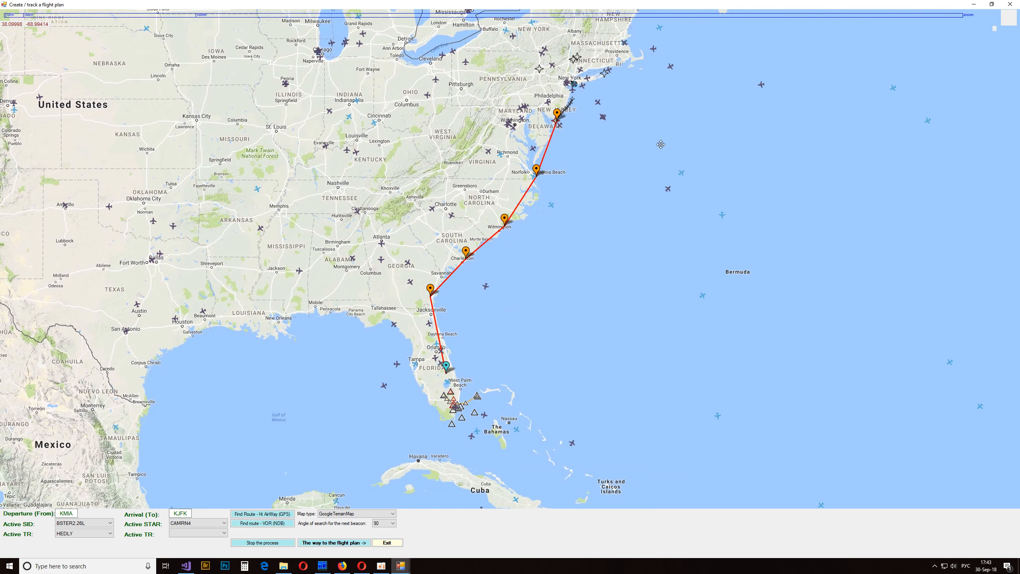
- Create a flight plan from the custom markers and close the flight plan window
{"action": "right_click", "coordinate": [560, 304]}
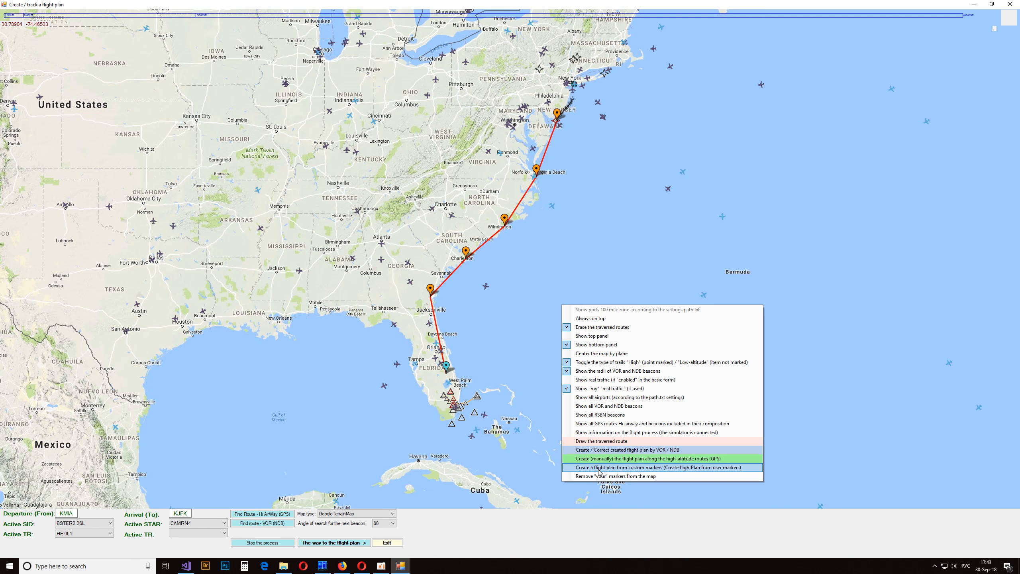
{"action": "left_click", "coordinate": [683, 469]}
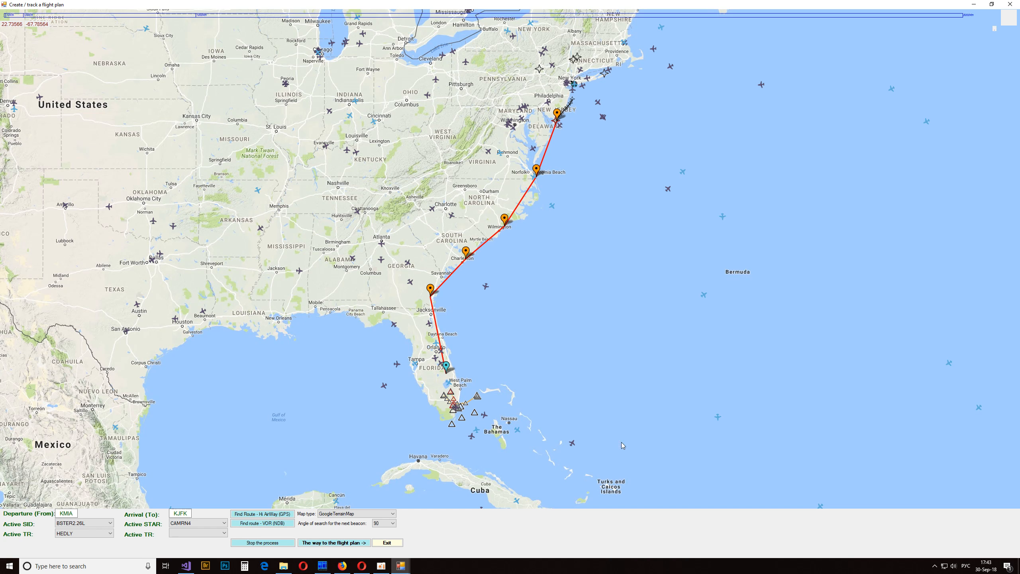
{"action": "mouse_move", "coordinate": [402, 566]}
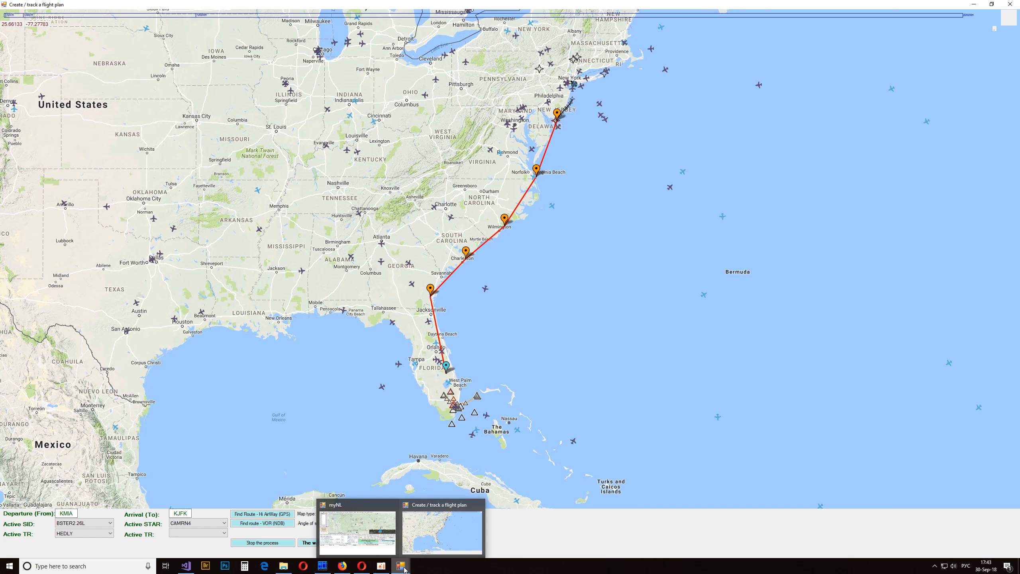
{"action": "mouse_move", "coordinate": [345, 524]}
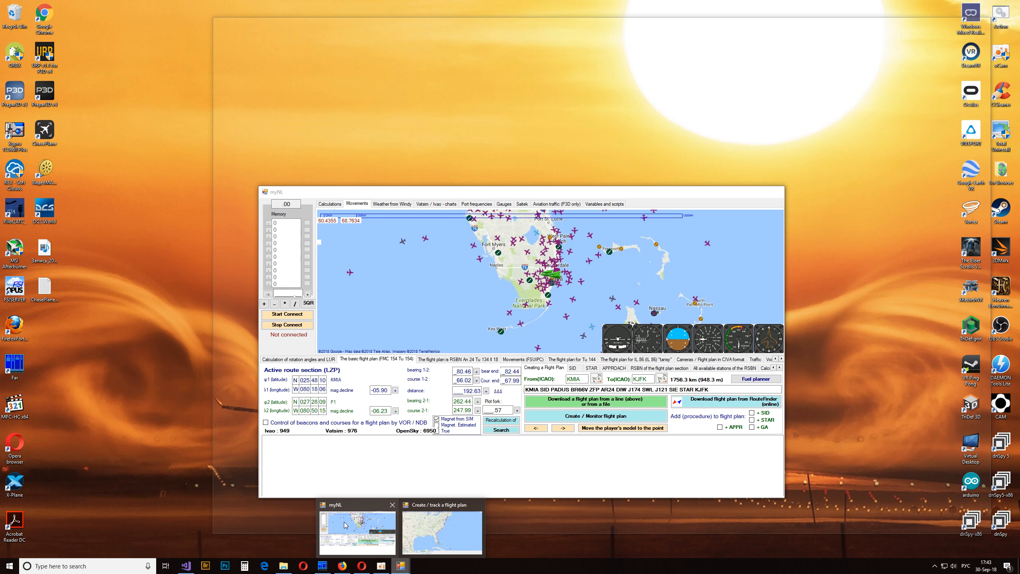
{"action": "left_click", "coordinate": [442, 531]}
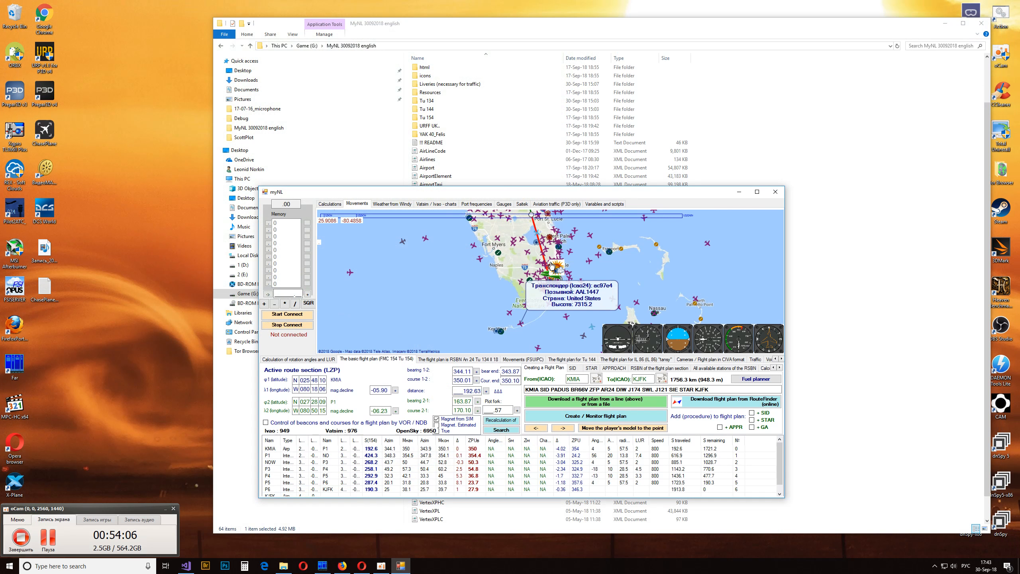
- Maximize the main myNL window and turn off OpenSky traffic on its map
{"action": "double_click", "coordinate": [572, 192]}
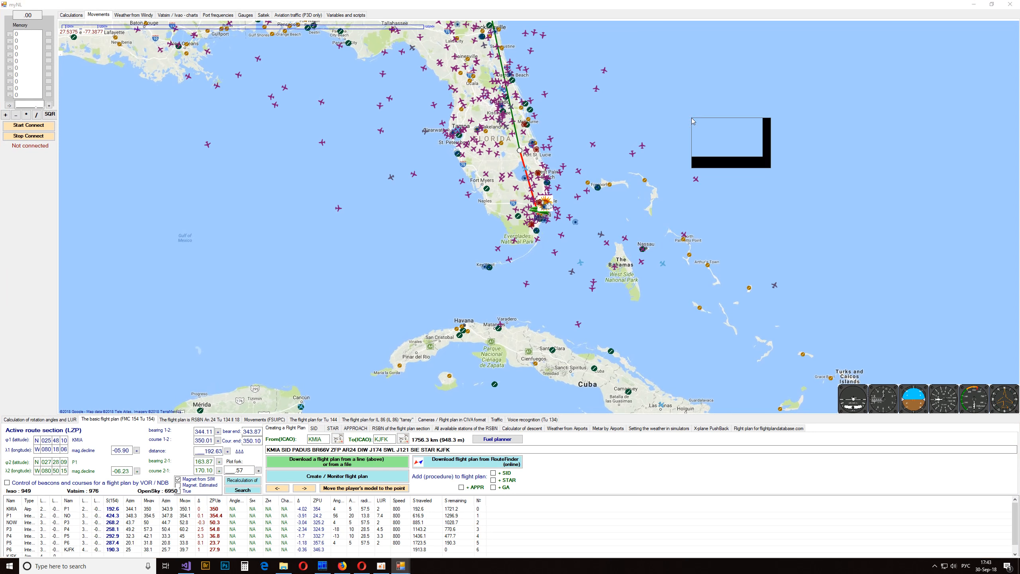
{"action": "right_click", "coordinate": [701, 133]}
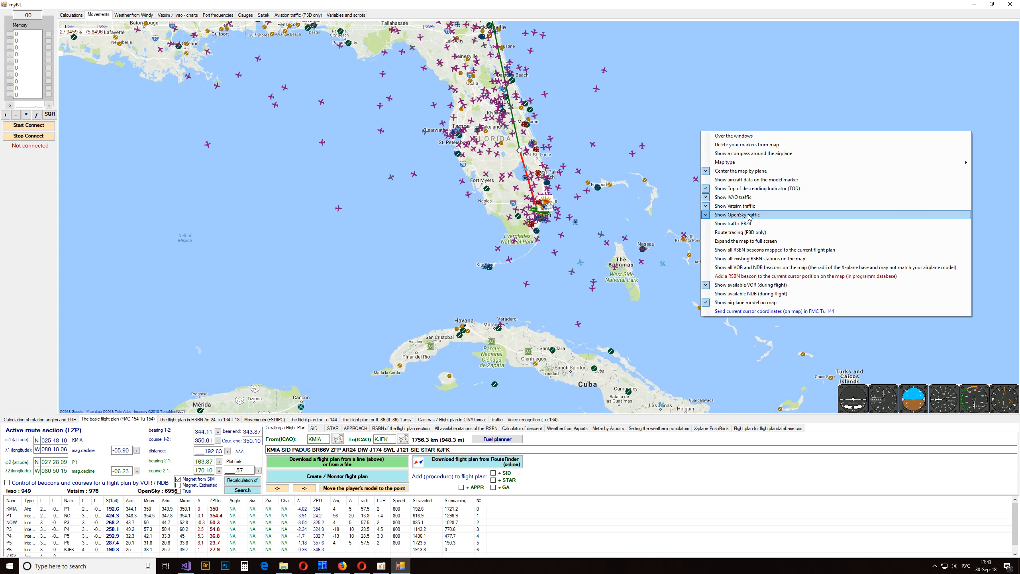
{"action": "left_click", "coordinate": [748, 216]}
- Examine the marker-based flight plan on the main map between Miami and New York
{"action": "left_click_drag", "start_coordinate": [659, 61], "coordinate": [534, 237]}
{"action": "scroll", "coordinate": [439, 290], "scroll_direction": "up", "scroll_amount": 1}
{"action": "scroll", "coordinate": [538, 218], "scroll_direction": "down", "scroll_amount": 2}
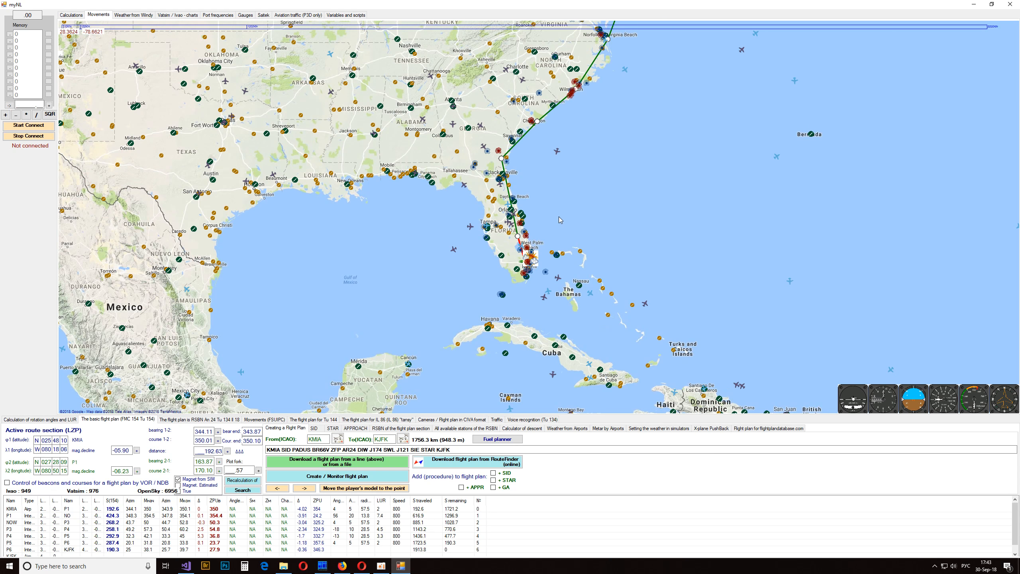
{"action": "scroll", "coordinate": [561, 220], "scroll_direction": "down", "scroll_amount": 1}
{"action": "scroll", "coordinate": [569, 189], "scroll_direction": "up", "scroll_amount": 2}
{"action": "left_click_drag", "start_coordinate": [569, 190], "coordinate": [563, 297]}
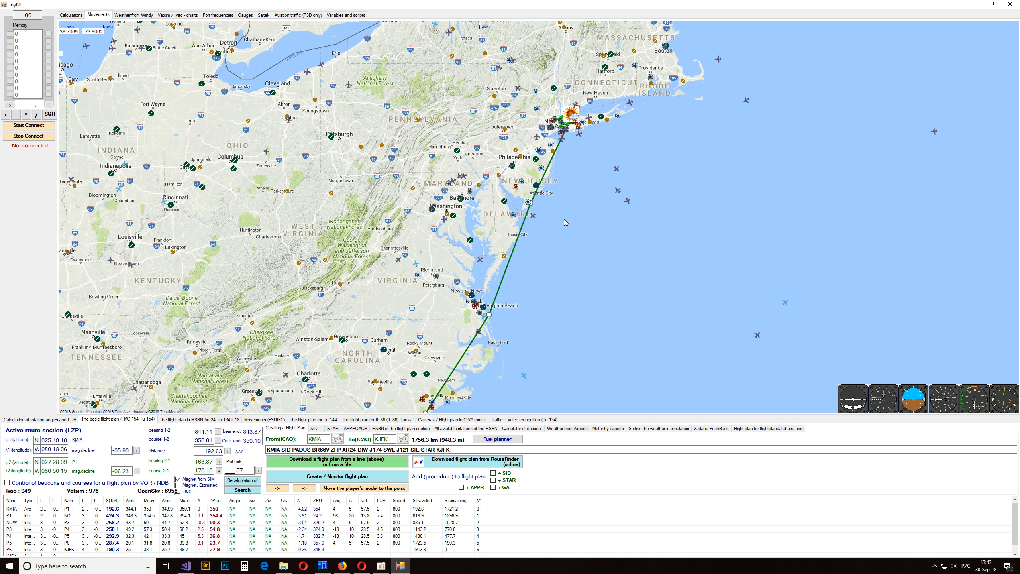
{"action": "left_click_drag", "start_coordinate": [563, 219], "coordinate": [675, 28]}
{"action": "left_click_drag", "start_coordinate": [545, 323], "coordinate": [623, 122]}
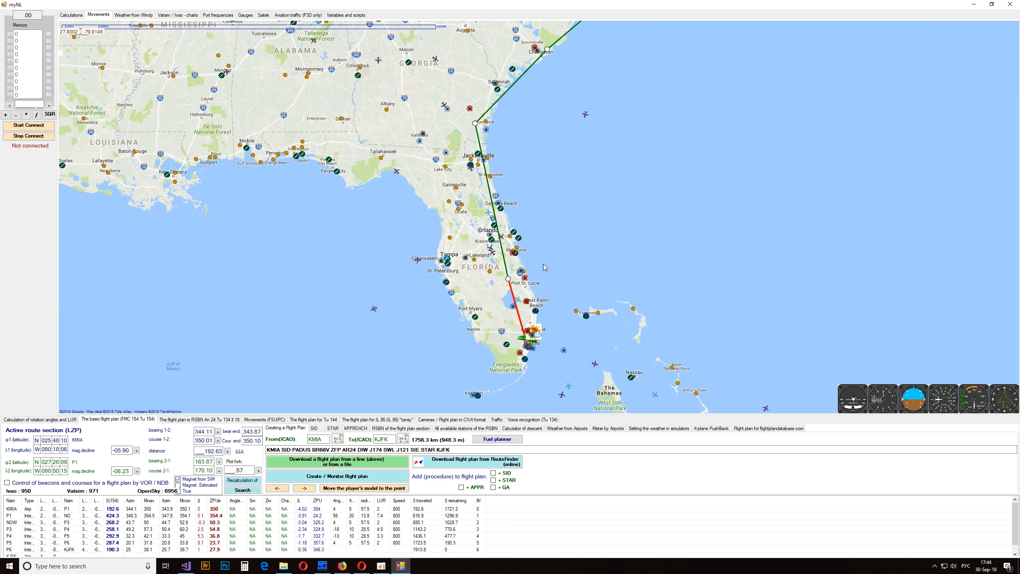
{"action": "left_click_drag", "start_coordinate": [576, 195], "coordinate": [459, 329]}
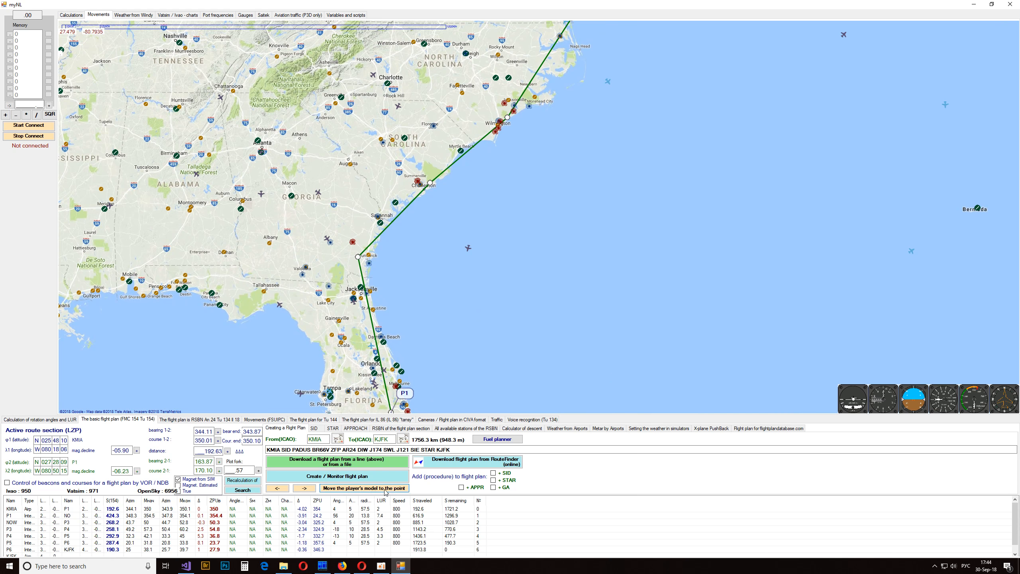
- Reopen the flight plan creation window at full size and show all GPS Hi airway routes and their beacons
{"action": "left_click", "coordinate": [376, 480]}
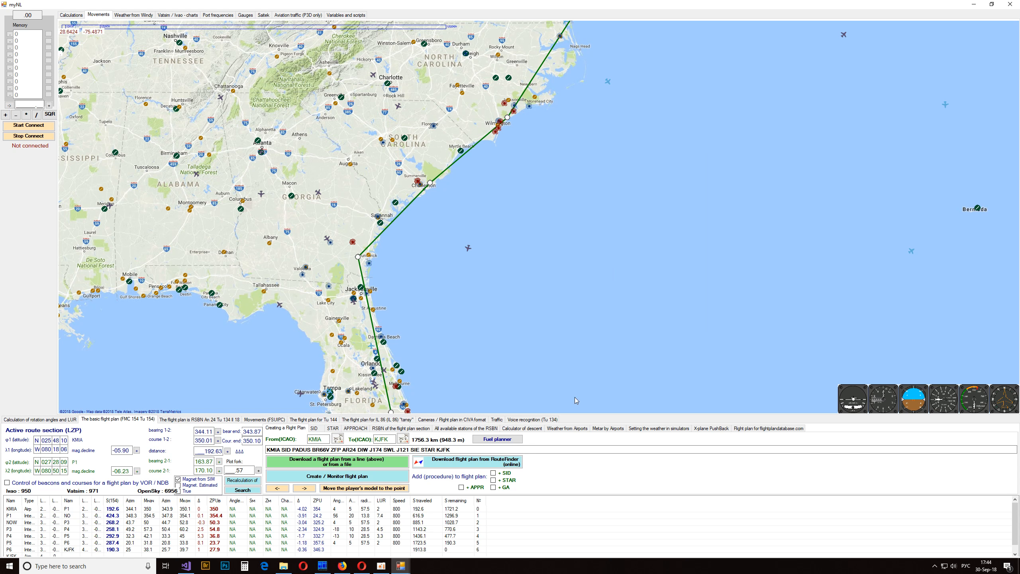
{"action": "mouse_move", "coordinate": [400, 565]}
{"action": "left_click", "coordinate": [437, 537]}
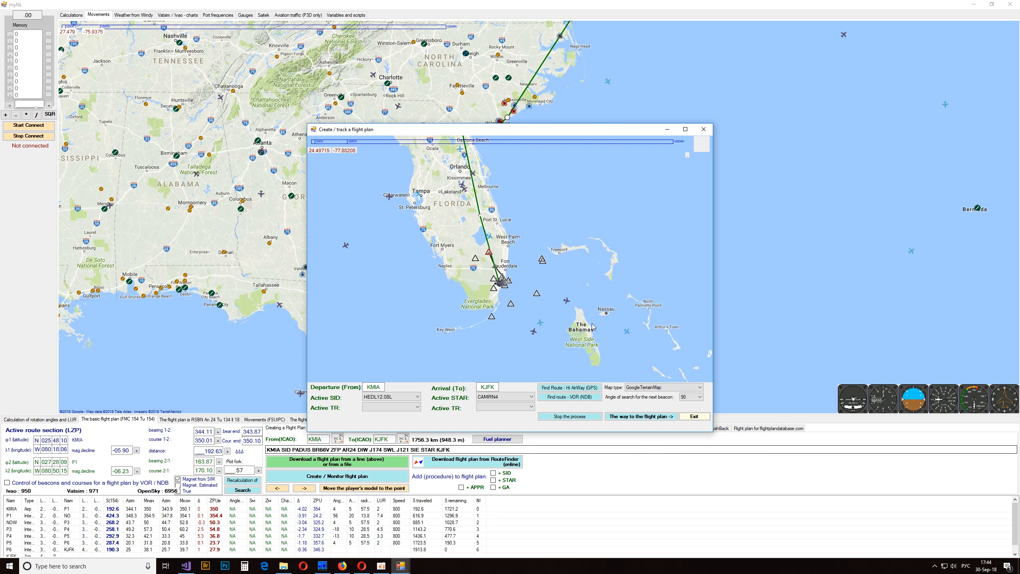
{"action": "double_click", "coordinate": [575, 129]}
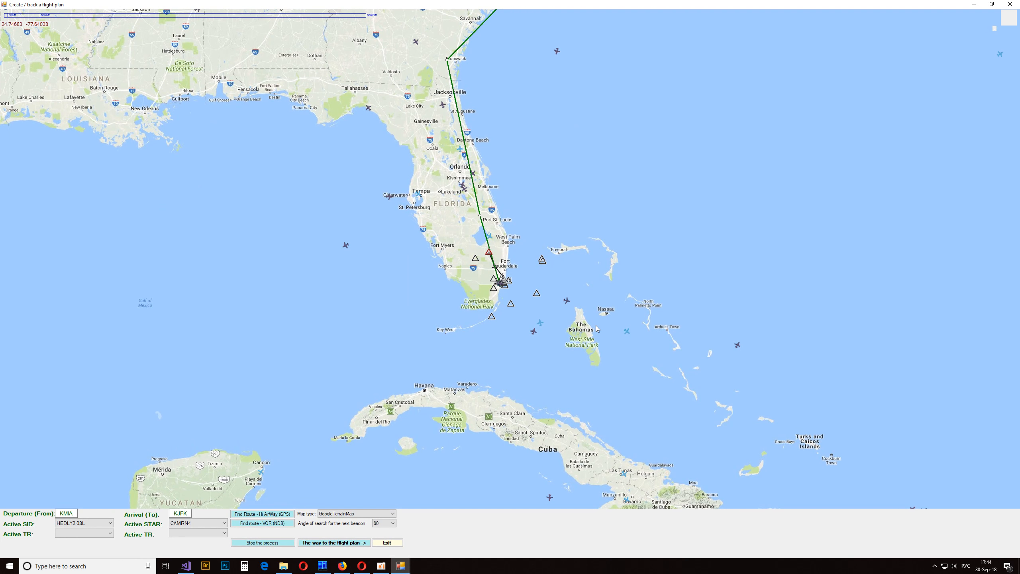
{"action": "right_click", "coordinate": [656, 220]}
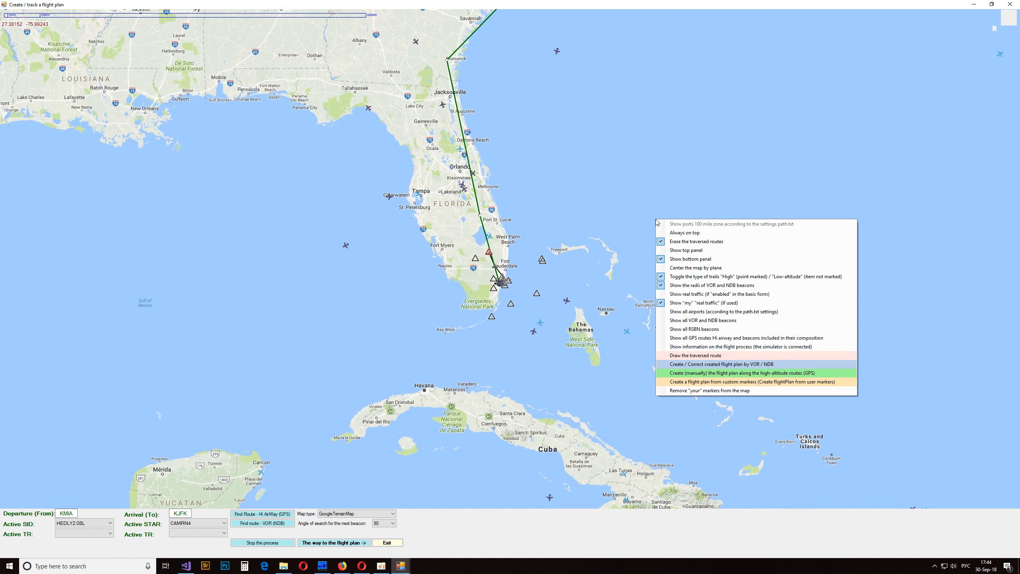
{"action": "left_click", "coordinate": [691, 341]}
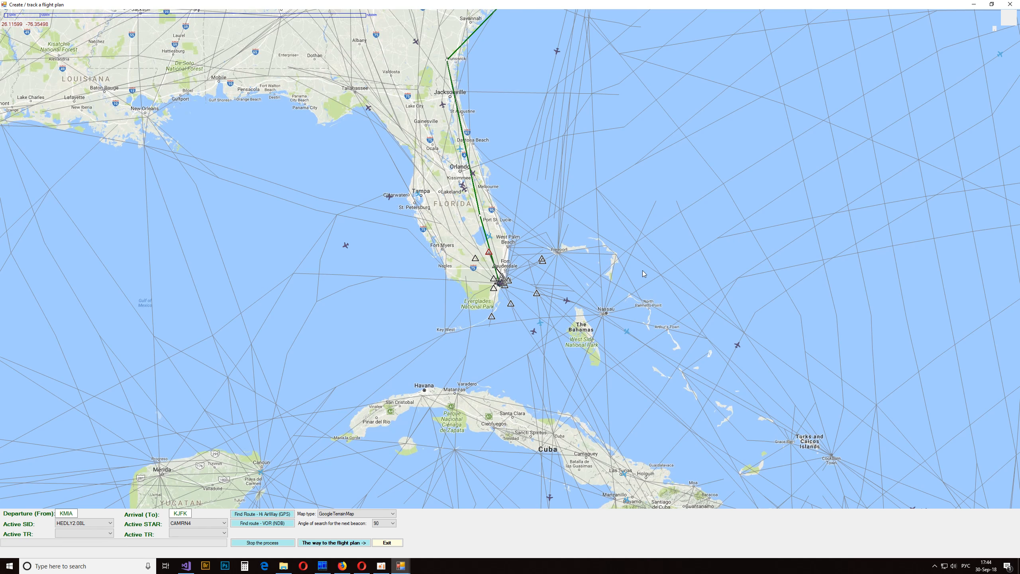
- Examine the airway network and beacon radii from Florida and the Caribbean out across the North Atlantic
{"action": "scroll", "coordinate": [642, 270], "scroll_direction": "down", "scroll_amount": 2}
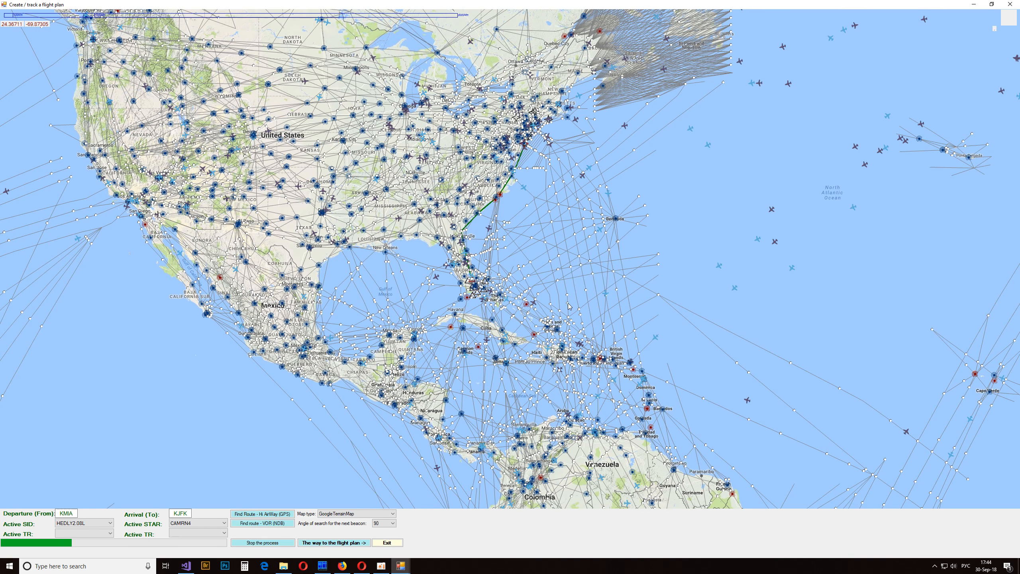
{"action": "mouse_move", "coordinate": [568, 307]}
{"action": "scroll", "coordinate": [568, 307], "scroll_direction": "up", "scroll_amount": 1}
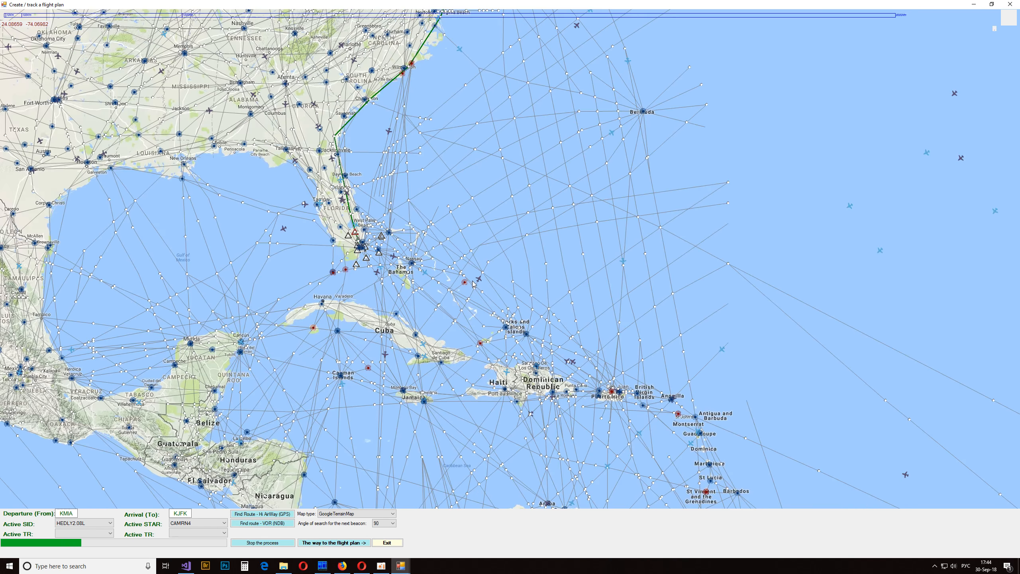
{"action": "scroll", "coordinate": [511, 286], "scroll_direction": "up", "scroll_amount": 2}
{"action": "left_click_drag", "start_coordinate": [461, 253], "coordinate": [875, 354]}
{"action": "left_click_drag", "start_coordinate": [432, 207], "coordinate": [618, 317]}
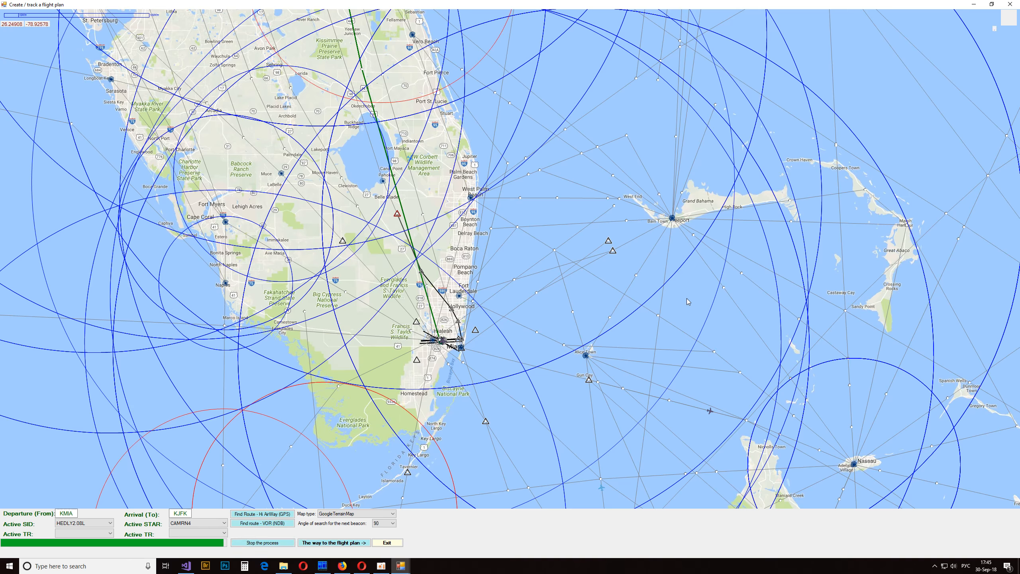
{"action": "scroll", "coordinate": [507, 287], "scroll_direction": "down", "scroll_amount": 2}
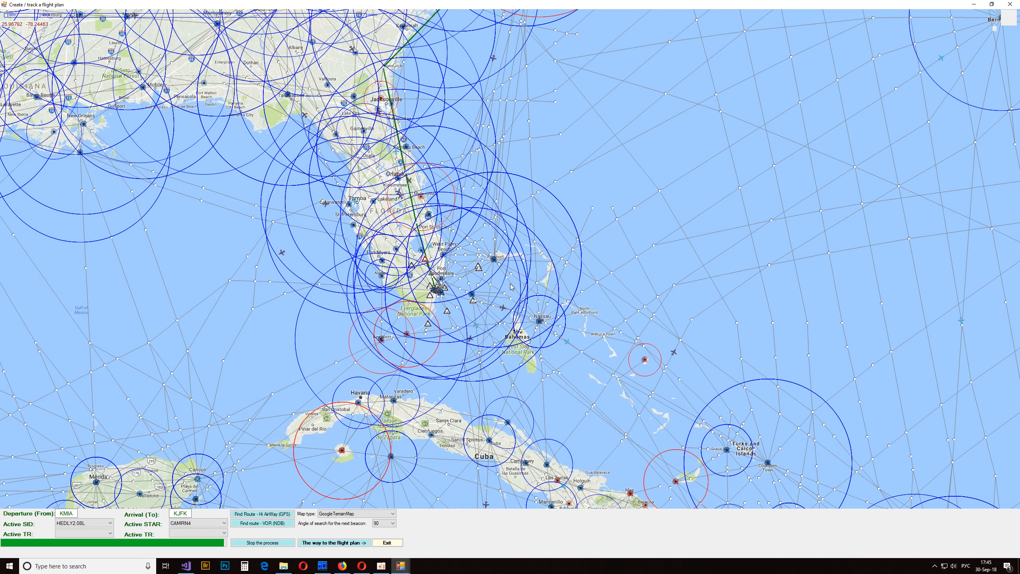
{"action": "scroll", "coordinate": [514, 287], "scroll_direction": "down", "scroll_amount": 2}
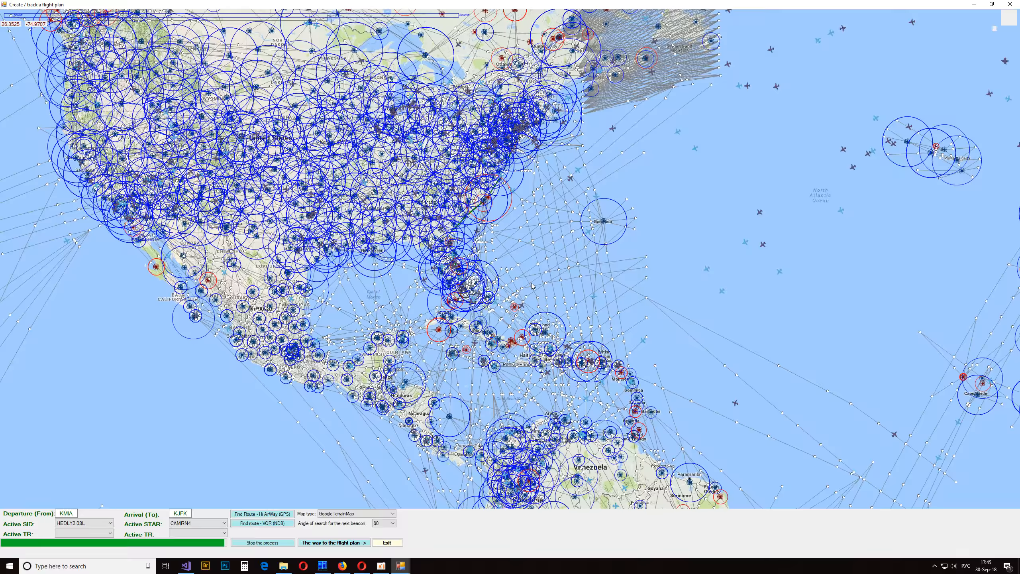
{"action": "left_click_drag", "start_coordinate": [656, 161], "coordinate": [260, 369]}
{"action": "left_click_drag", "start_coordinate": [698, 272], "coordinate": [881, 159]}
{"action": "right_click", "coordinate": [511, 258]}
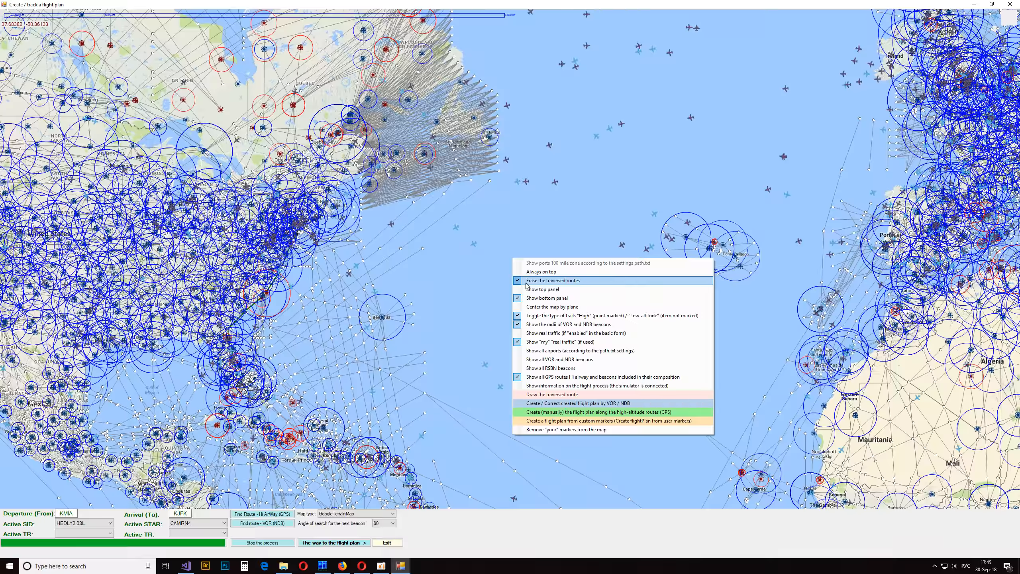
{"action": "left_click", "coordinate": [559, 343]}
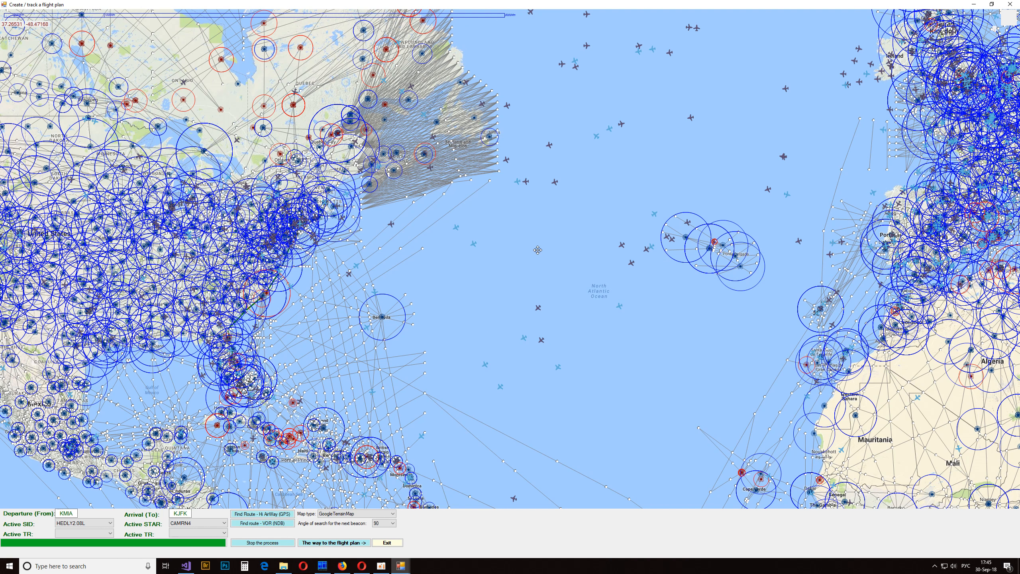
- Inspect the airways, beacon radii and flight plan line around southern Florida and the Bahamas close up
{"action": "left_click_drag", "start_coordinate": [447, 352], "coordinate": [565, 197]}
{"action": "scroll", "coordinate": [450, 272], "scroll_direction": "up", "scroll_amount": 1}
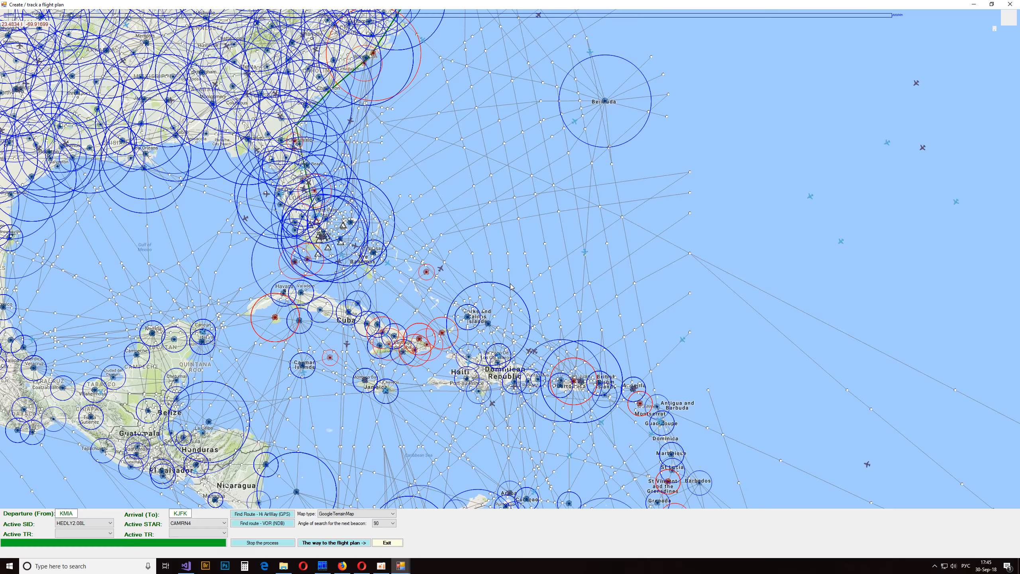
{"action": "scroll", "coordinate": [483, 275], "scroll_direction": "up", "scroll_amount": 2}
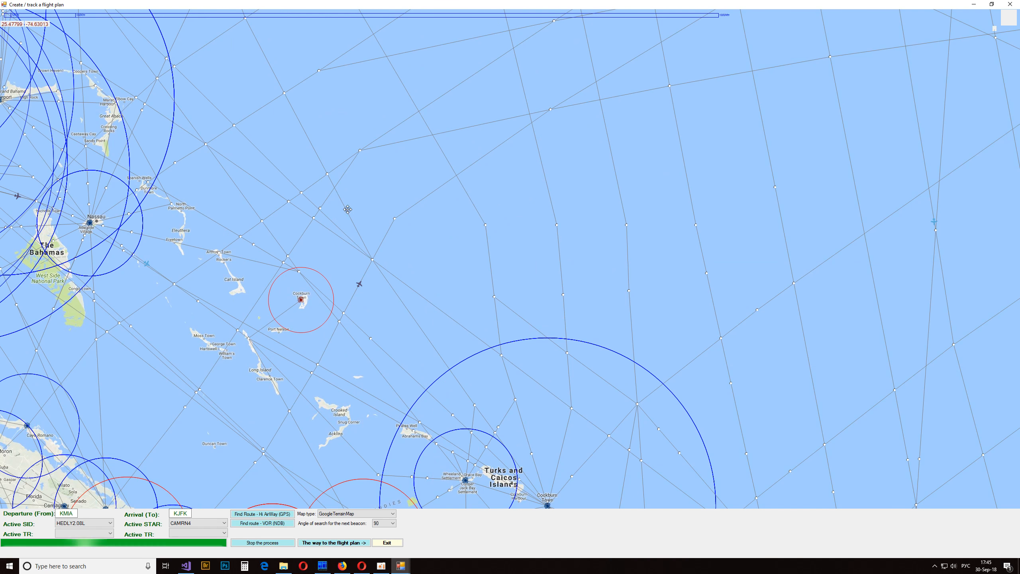
{"action": "left_click_drag", "start_coordinate": [343, 205], "coordinate": [784, 392]}
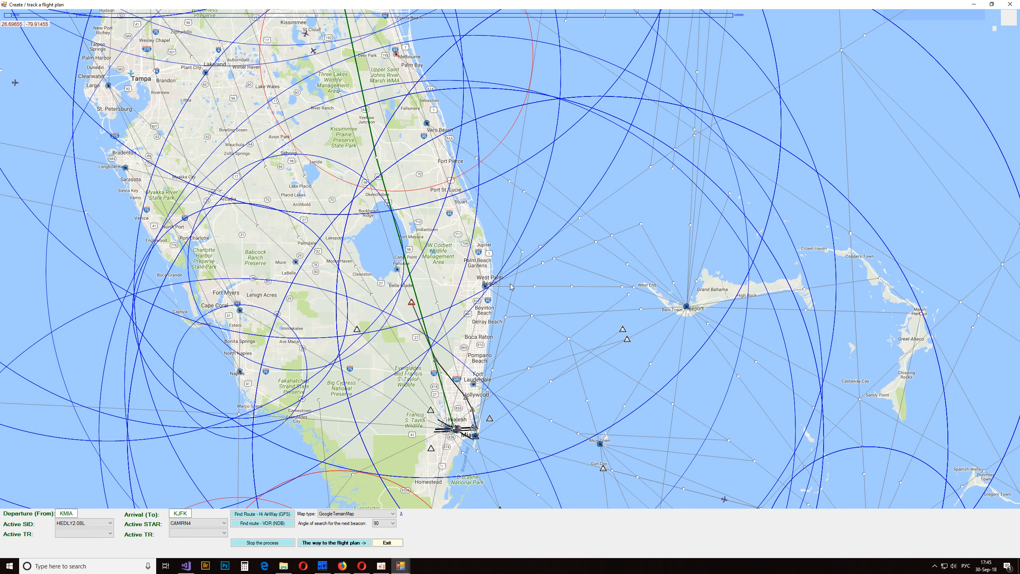
{"action": "scroll", "coordinate": [434, 261], "scroll_direction": "up", "scroll_amount": 1}
{"action": "scroll", "coordinate": [510, 286], "scroll_direction": "up", "scroll_amount": 2}
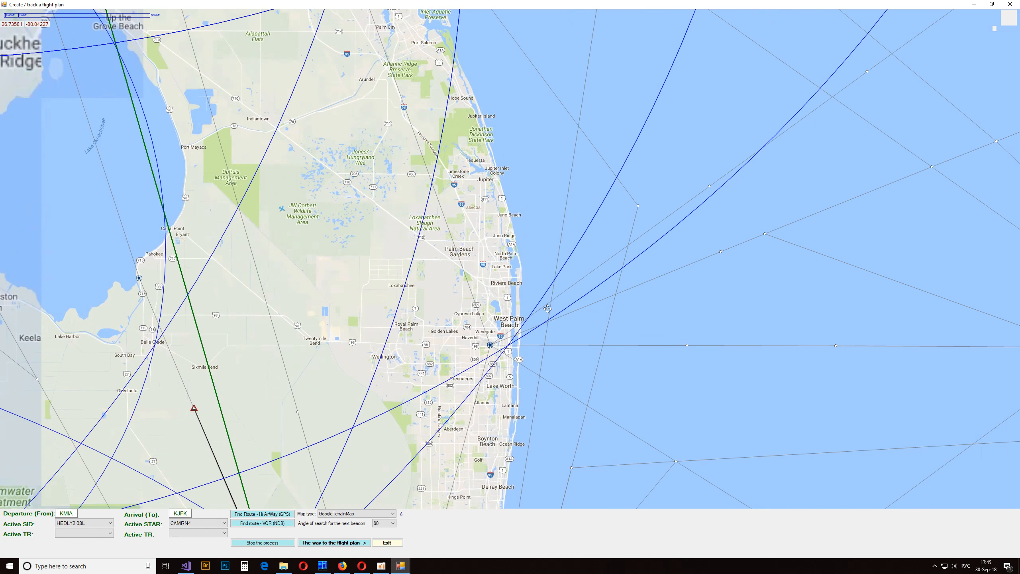
{"action": "left_click_drag", "start_coordinate": [573, 266], "coordinate": [703, 301]}
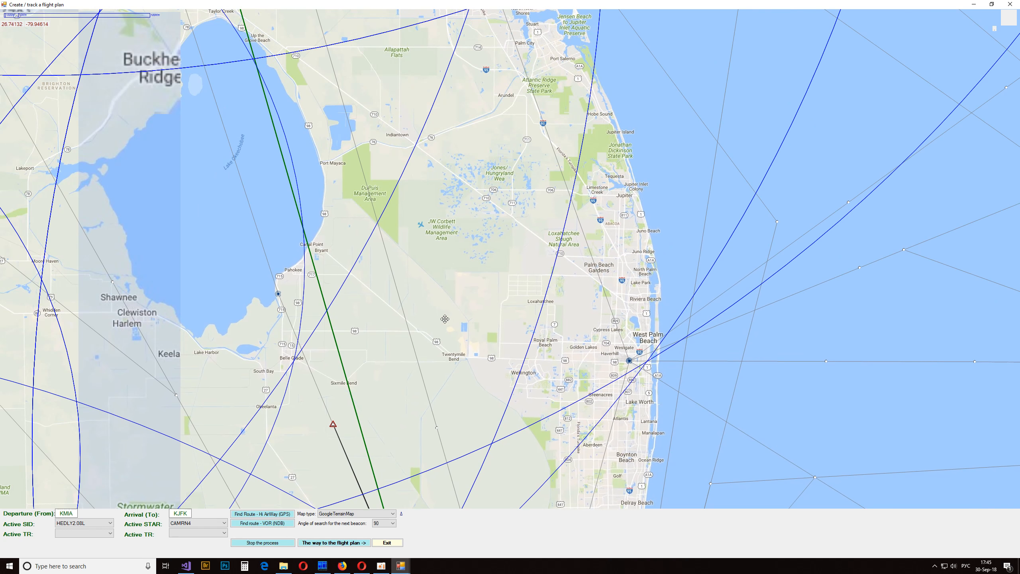
{"action": "scroll", "coordinate": [511, 286], "scroll_direction": "down", "scroll_amount": 2}
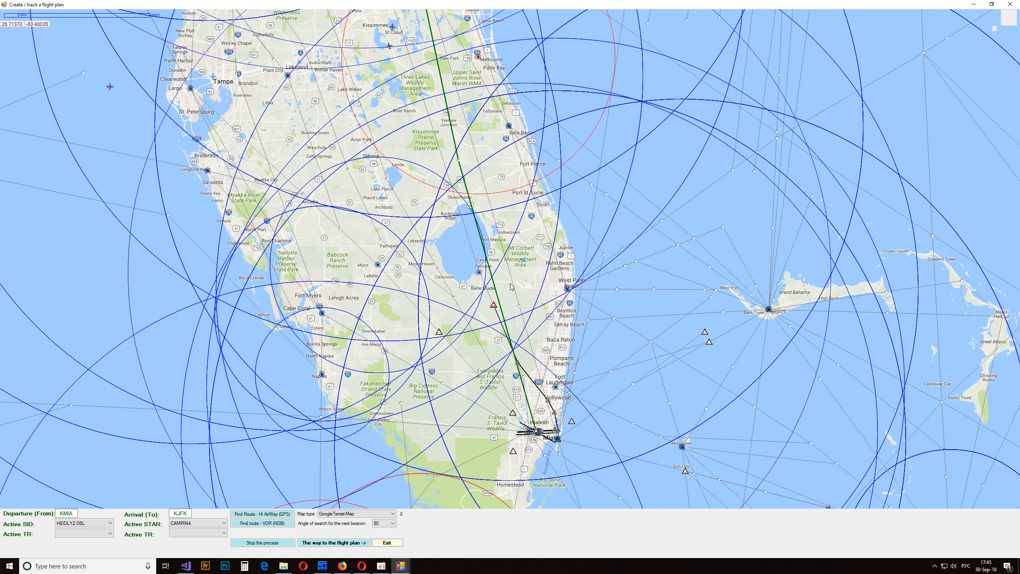
{"action": "left_click_drag", "start_coordinate": [530, 246], "coordinate": [532, 282]}
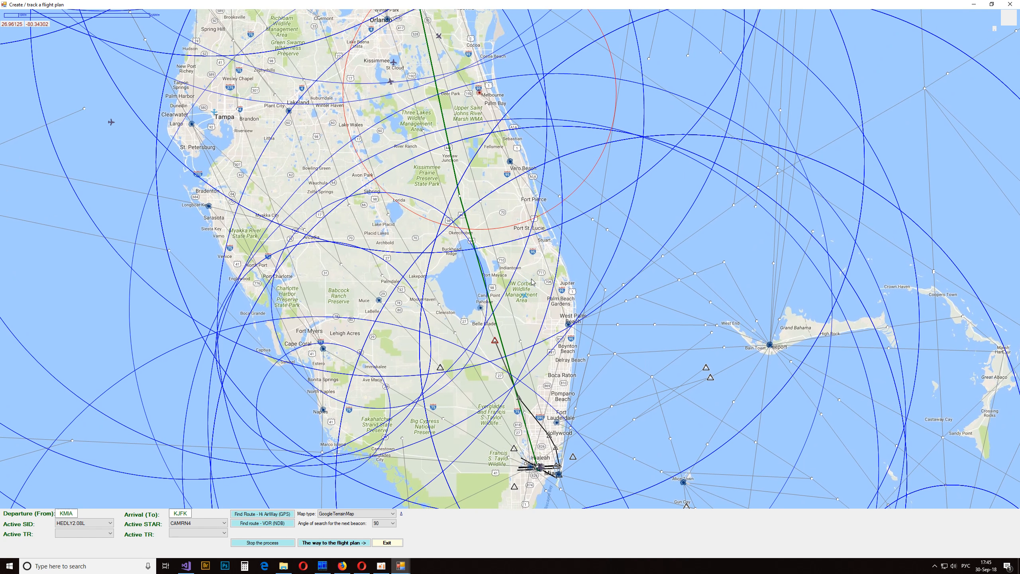
- Place route markers on the beacon by Lake Okeechobee (PHK), the ORL VOR at Orlando and the CRG VOR at Jacksonville
{"action": "mouse_move", "coordinate": [482, 308]}
{"action": "left_click_drag", "start_coordinate": [481, 310], "coordinate": [499, 409]}
{"action": "left_click_drag", "start_coordinate": [534, 377], "coordinate": [539, 417]}
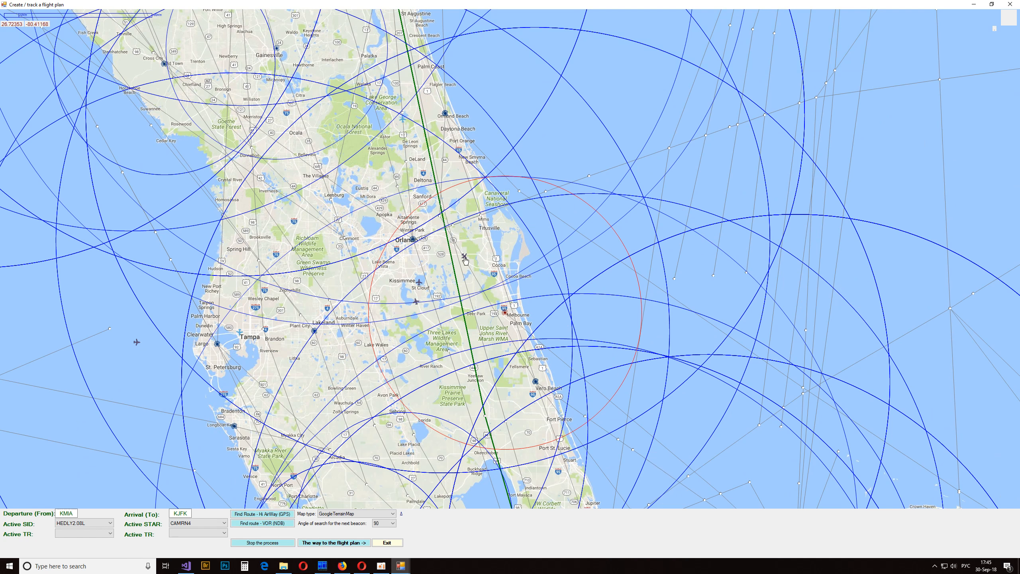
{"action": "mouse_move", "coordinate": [415, 239]}
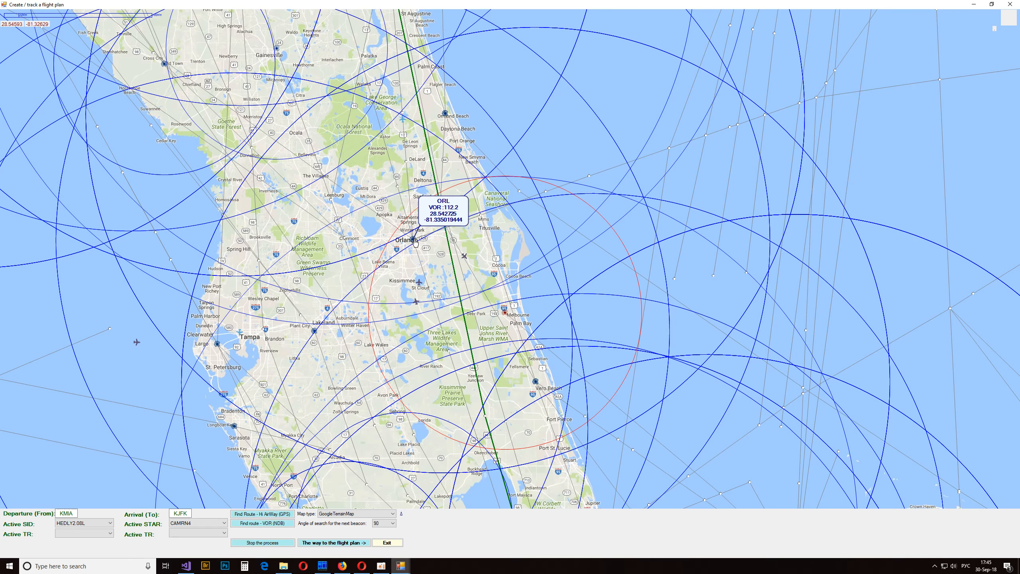
{"action": "left_click", "coordinate": [415, 241]}
{"action": "left_click_drag", "start_coordinate": [472, 166], "coordinate": [483, 357]}
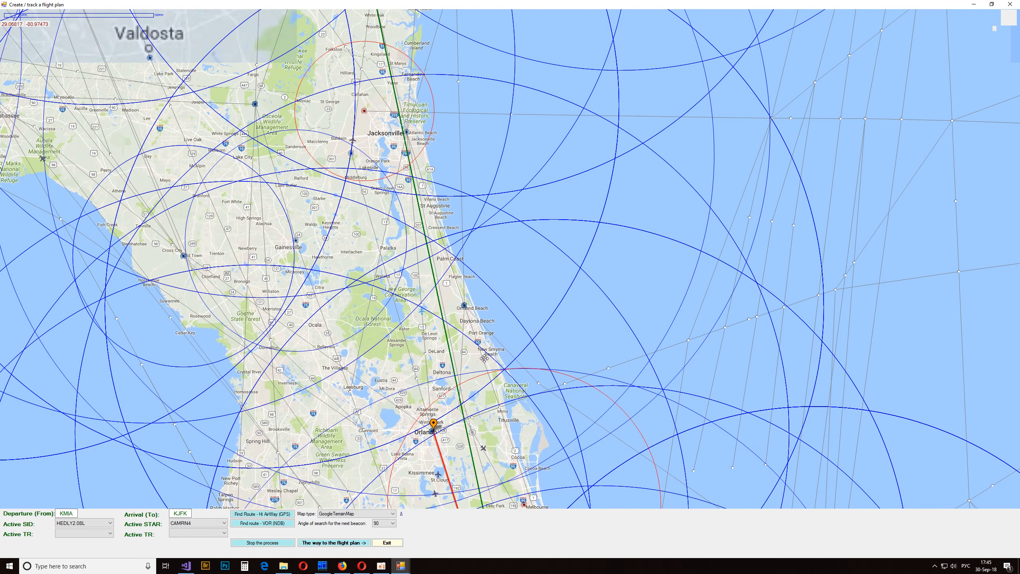
{"action": "left_click", "coordinate": [406, 145]}
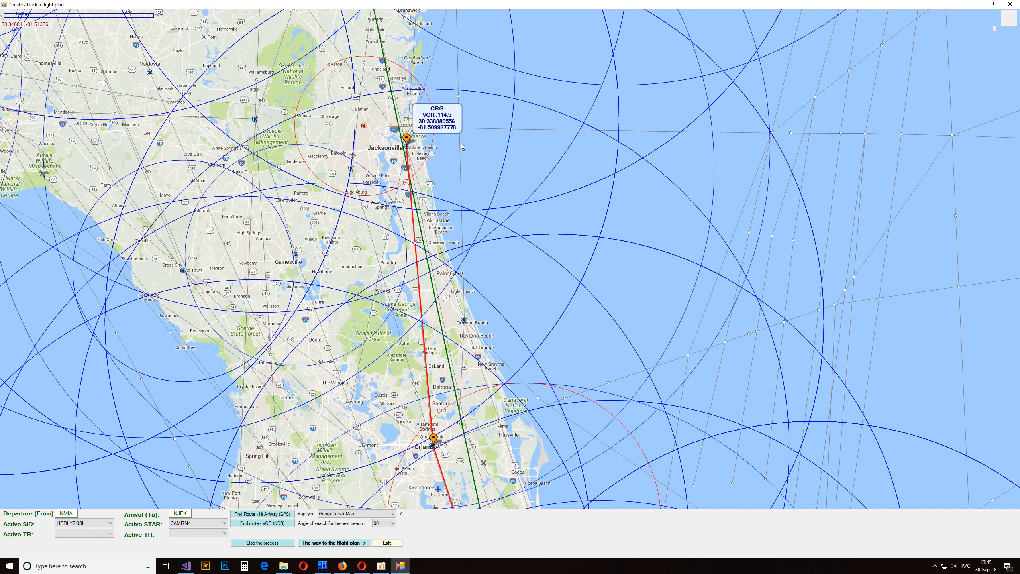
- Extend the marker route through the route bend west of Brunswick, the Savannah beacon and the FLO VOR at Florence
{"action": "left_click_drag", "start_coordinate": [485, 152], "coordinate": [474, 367]}
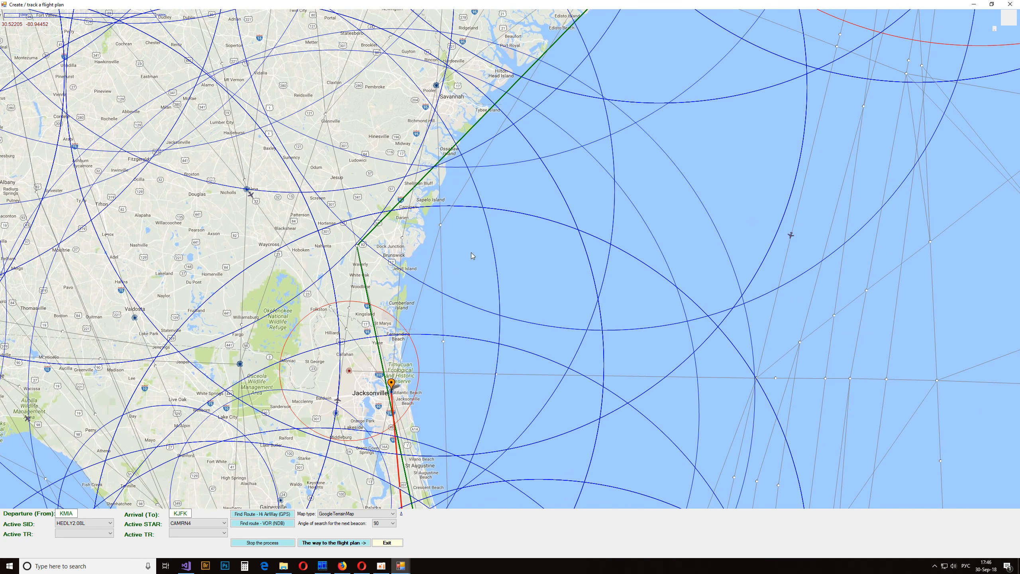
{"action": "left_click_drag", "start_coordinate": [477, 194], "coordinate": [473, 333]}
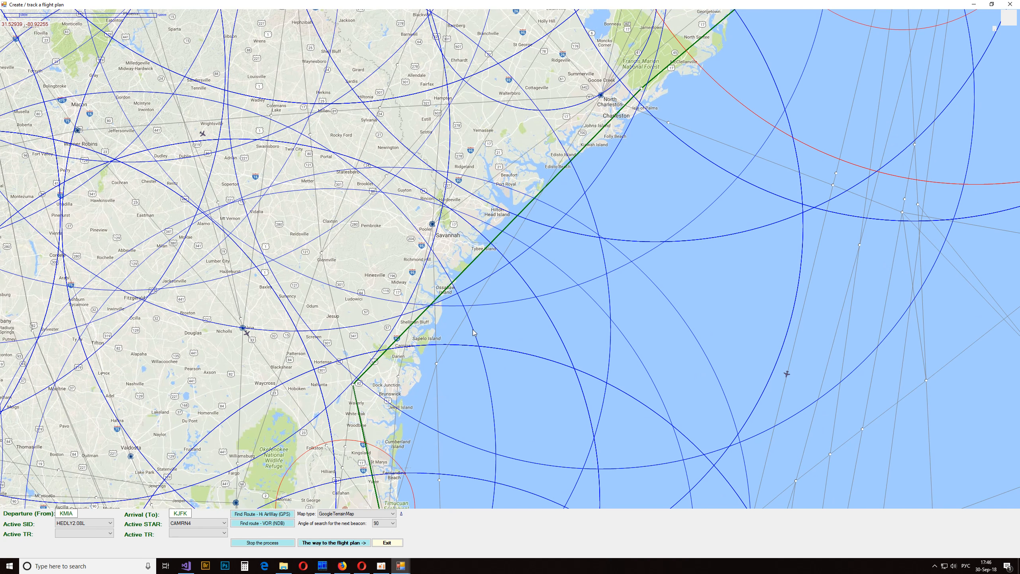
{"action": "left_click_drag", "start_coordinate": [473, 332], "coordinate": [373, 287]}
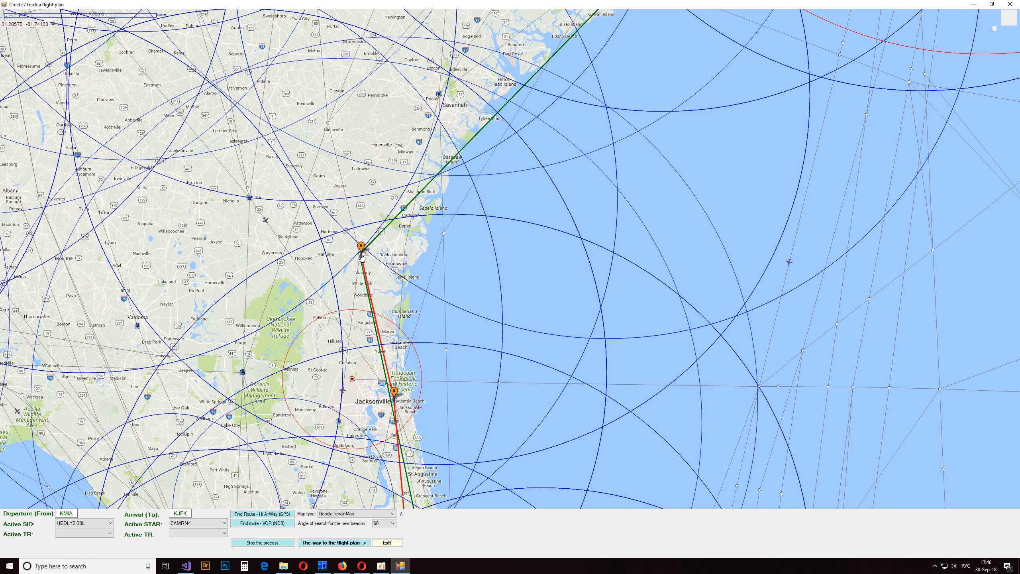
{"action": "left_click_drag", "start_coordinate": [515, 154], "coordinate": [387, 441]}
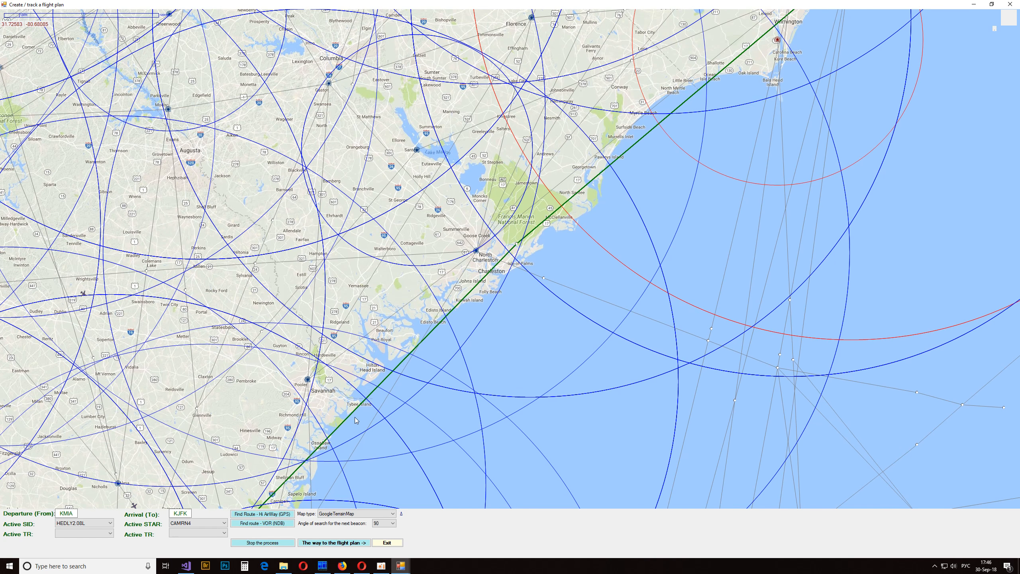
{"action": "left_click_drag", "start_coordinate": [457, 259], "coordinate": [415, 395]}
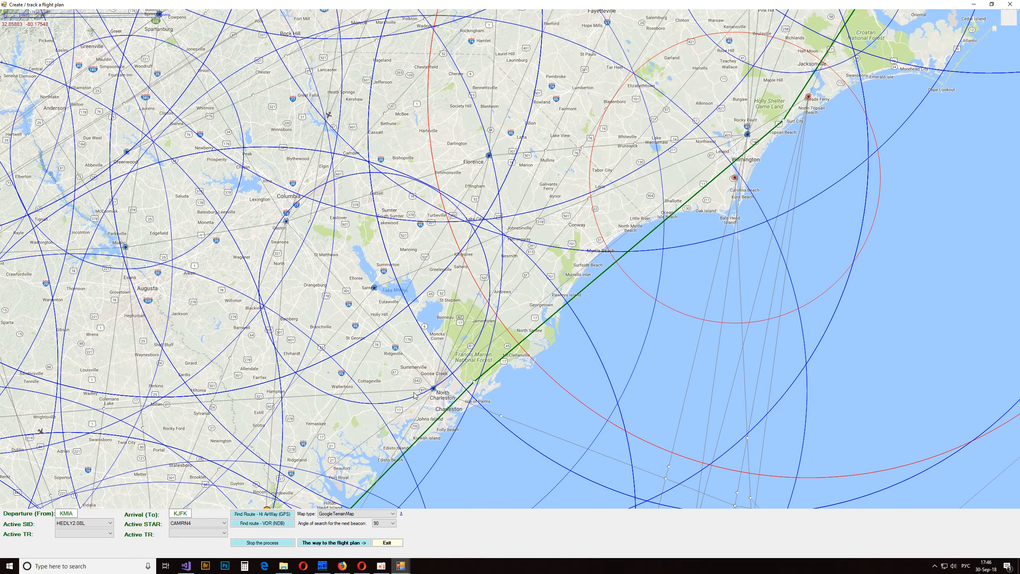
{"action": "left_click", "coordinate": [489, 155]}
{"action": "left_click_drag", "start_coordinate": [622, 100], "coordinate": [513, 397]}
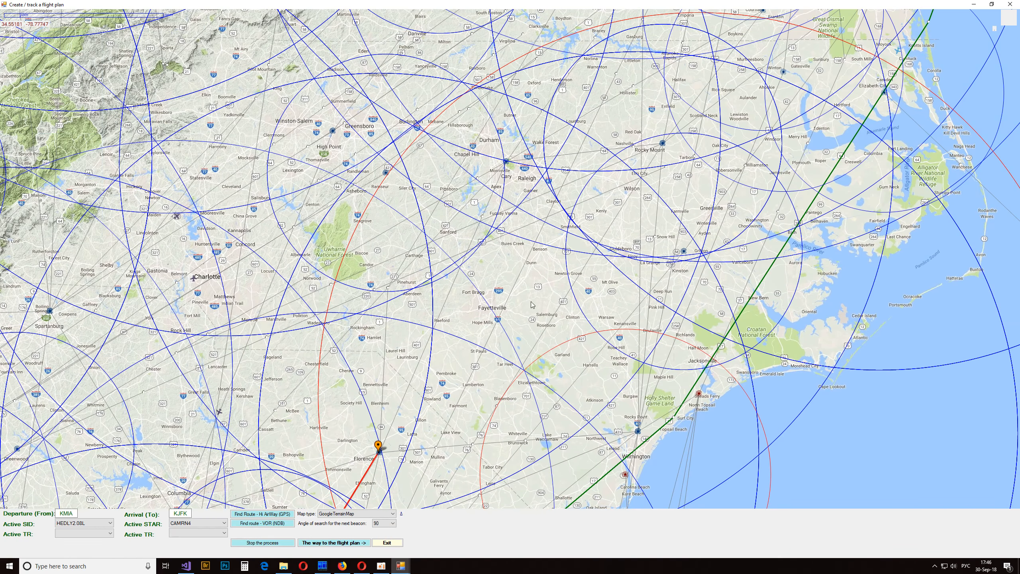
- Continue the marker route over the RDU VOR, the beacon near Courtland, the SBY VOR at Salisbury and a point near Millville
{"action": "left_click", "coordinate": [507, 163]}
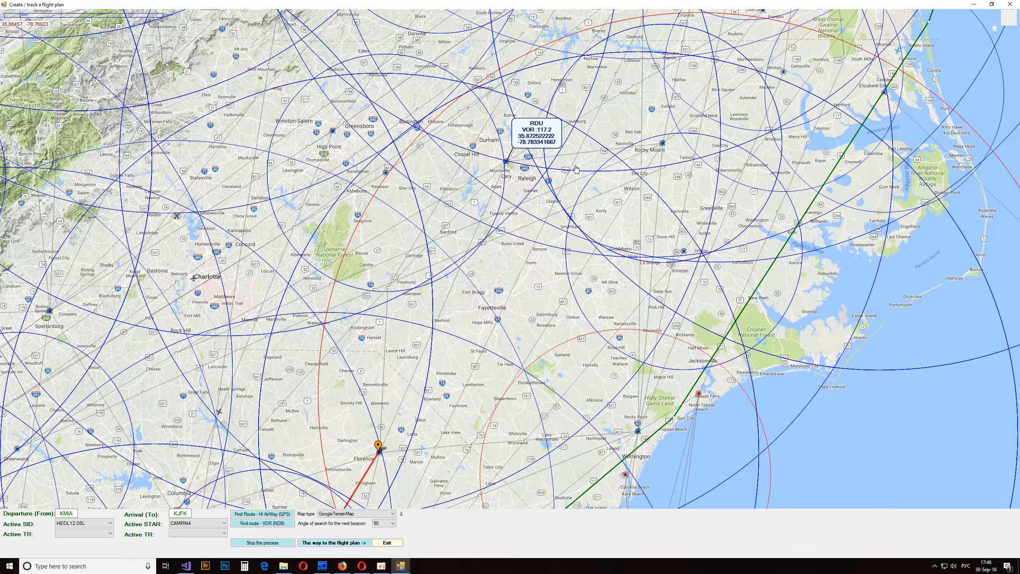
{"action": "mouse_move", "coordinate": [595, 152]}
{"action": "left_mouse_down"}
{"action": "mouse_move", "coordinate": [474, 416]}
{"action": "mouse_move", "coordinate": [447, 439]}
{"action": "left_mouse_up"}
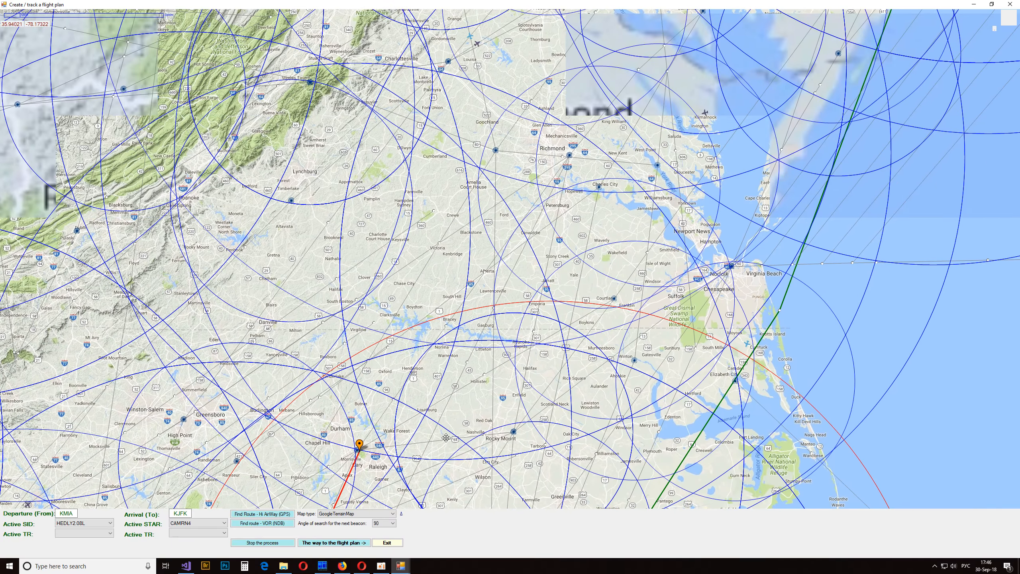
{"action": "left_click", "coordinate": [613, 299]}
{"action": "left_click_drag", "start_coordinate": [762, 303], "coordinate": [613, 431]}
{"action": "left_click", "coordinate": [682, 135]}
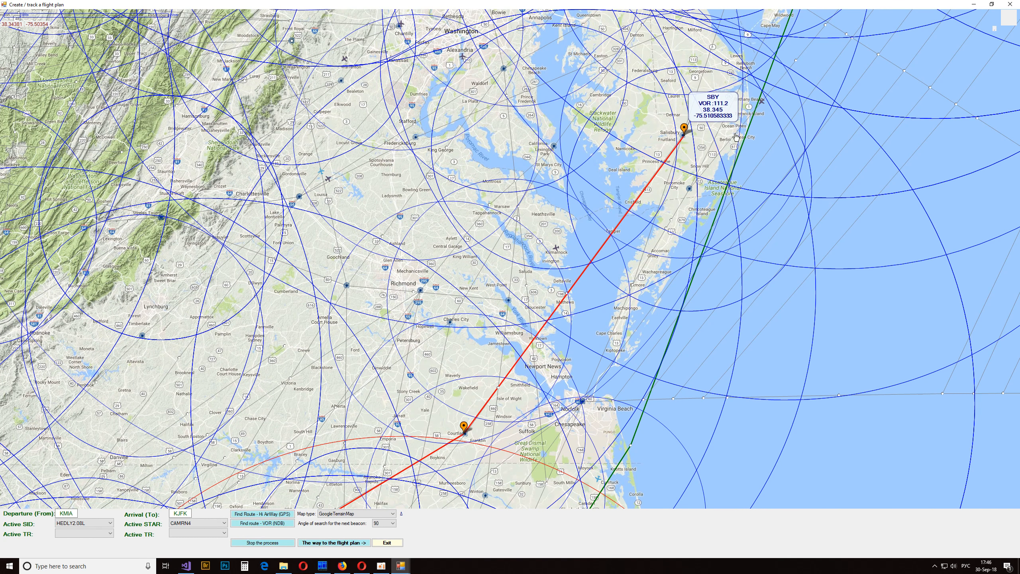
{"action": "left_click_drag", "start_coordinate": [784, 139], "coordinate": [650, 471]}
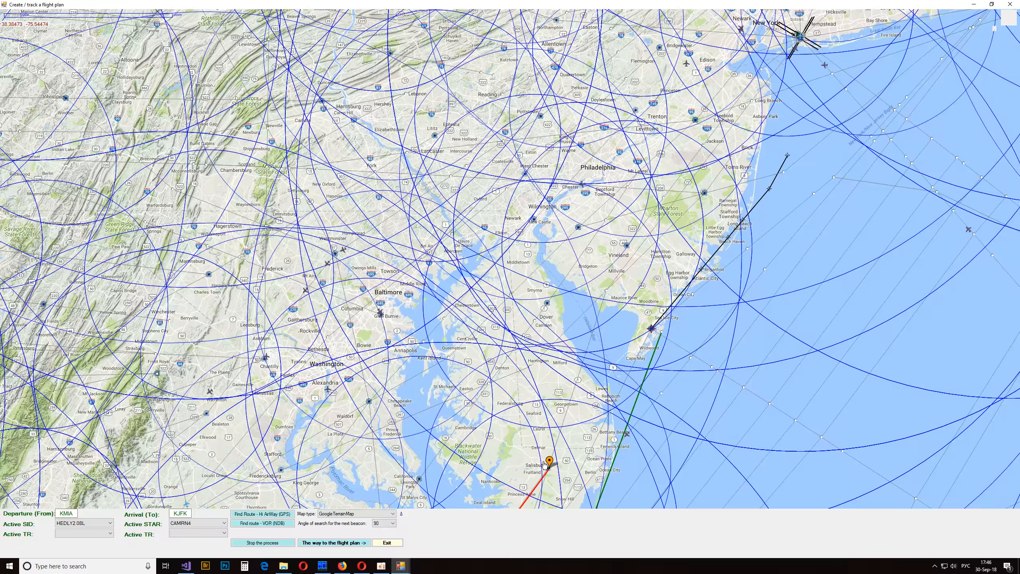
{"action": "mouse_move", "coordinate": [550, 460]}
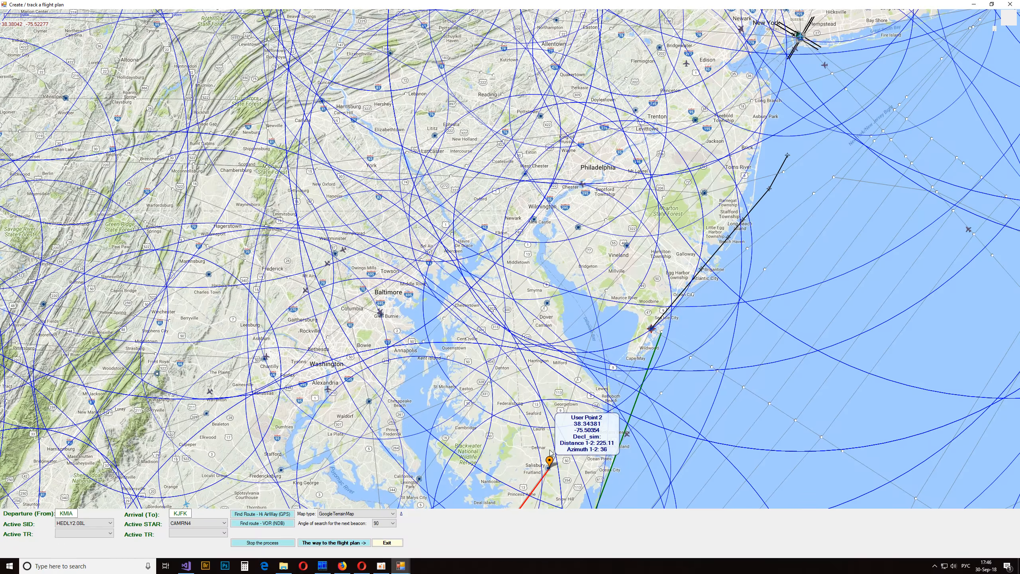
{"action": "left_click", "coordinate": [607, 292]}
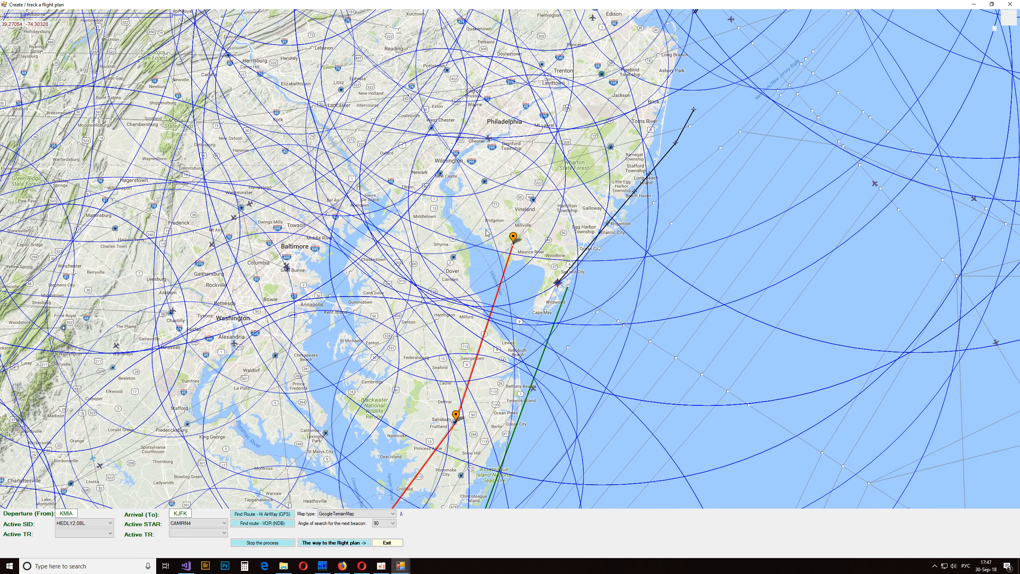
- Create a flight plan from the custom markers and close the flight plan creation window
{"action": "right_click", "coordinate": [542, 389]}
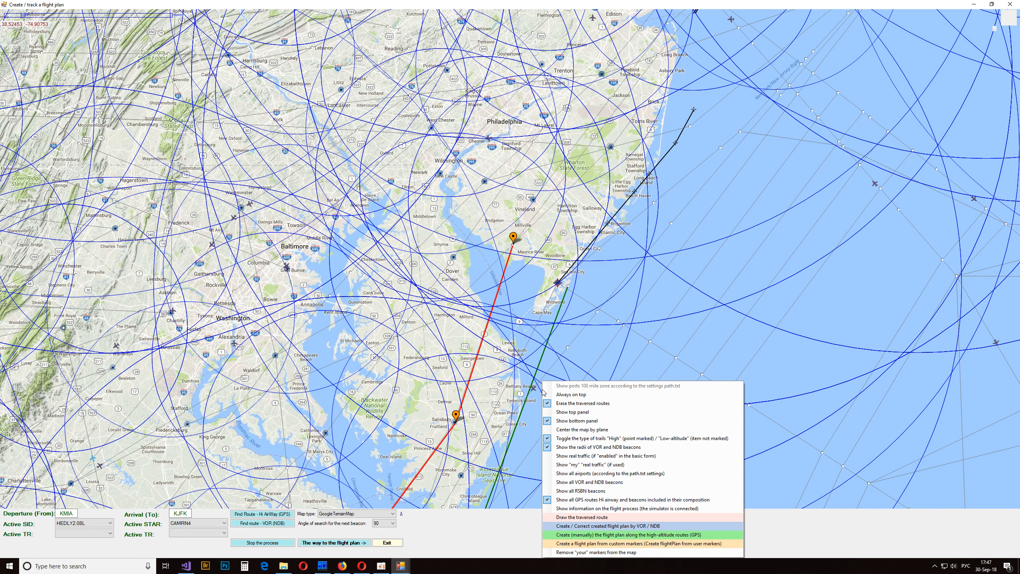
{"action": "left_click", "coordinate": [615, 544]}
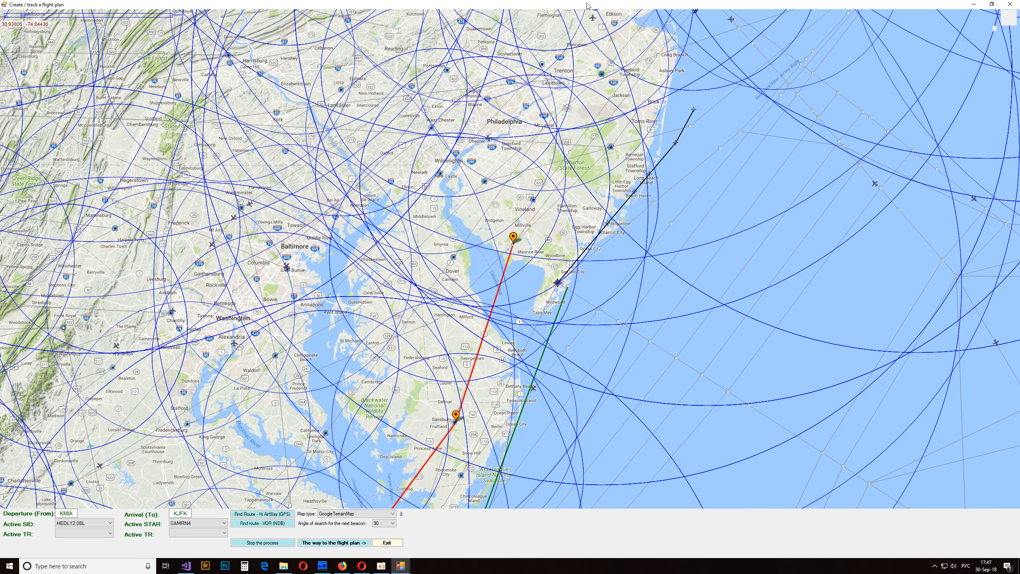
{"action": "left_click_drag", "start_coordinate": [588, 5], "coordinate": [704, 152]}
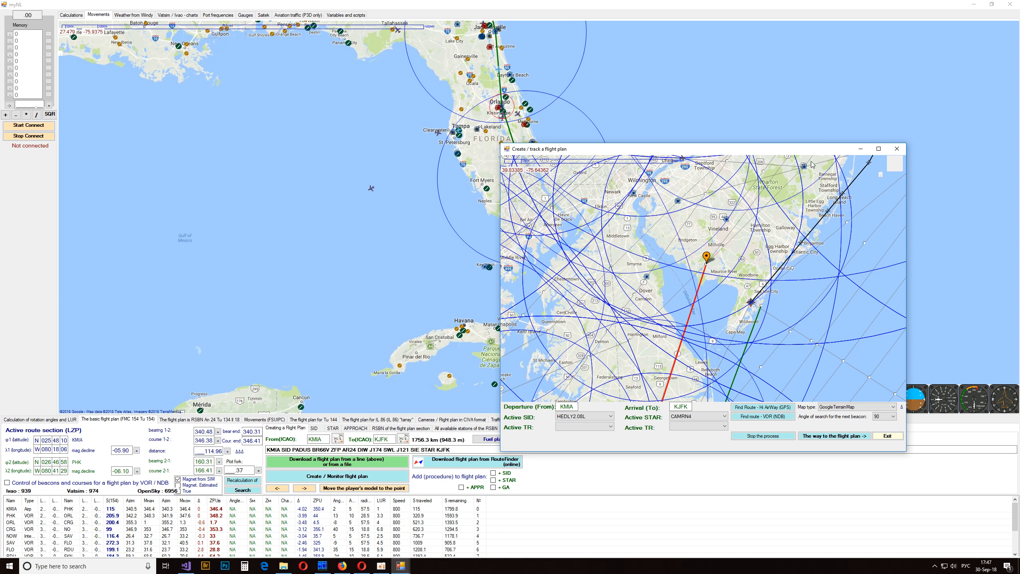
{"action": "left_click", "coordinate": [896, 148]}
- Examine the marker-based route on the main map from Miami up to North Carolina, and restore the main window to a smaller size
{"action": "left_click_drag", "start_coordinate": [517, 113], "coordinate": [489, 391]}
{"action": "left_click_drag", "start_coordinate": [477, 236], "coordinate": [457, 363]}
{"action": "left_click_drag", "start_coordinate": [568, 221], "coordinate": [457, 374]}
{"action": "left_click_drag", "start_coordinate": [595, 238], "coordinate": [706, 64]}
{"action": "left_click_drag", "start_coordinate": [545, 370], "coordinate": [628, 155]}
{"action": "left_click_drag", "start_coordinate": [621, 351], "coordinate": [521, 255]}
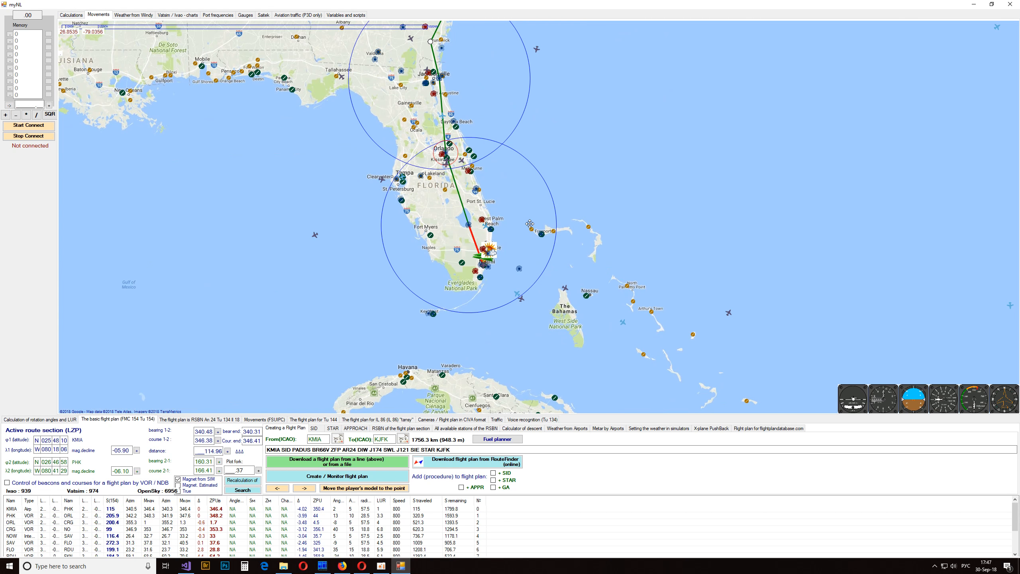
{"action": "left_click_drag", "start_coordinate": [594, 104], "coordinate": [610, 276]}
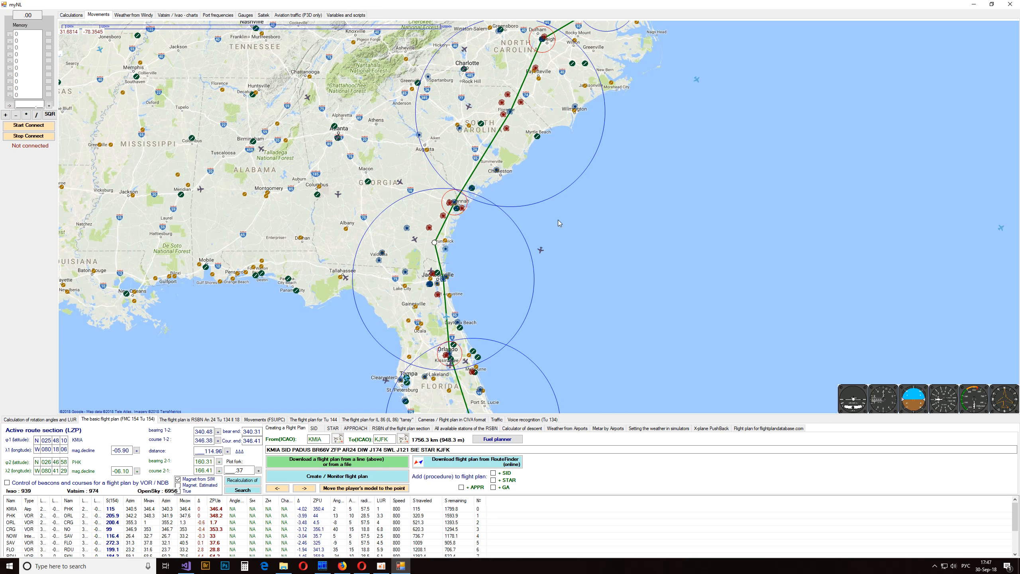
{"action": "left_click_drag", "start_coordinate": [416, 9], "coordinate": [488, 118]}
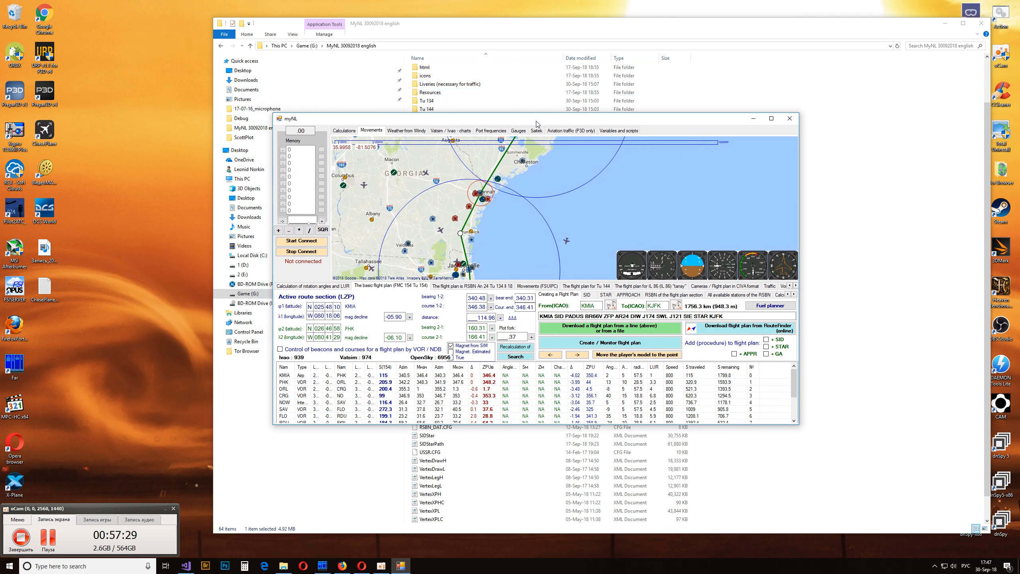